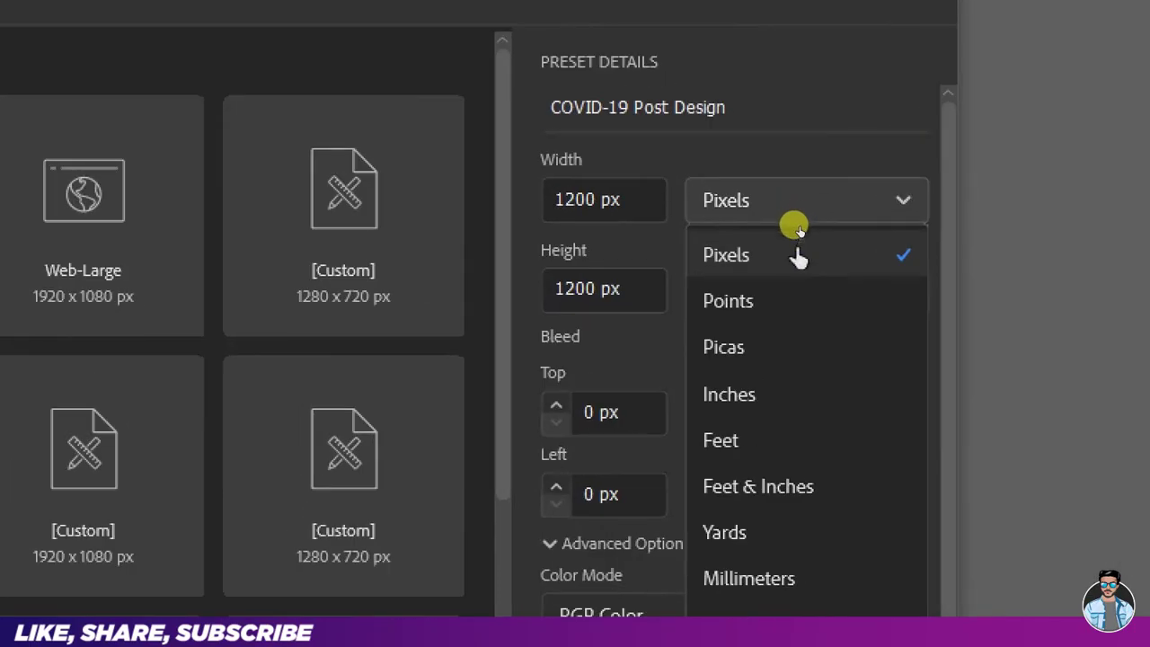
Step: Set the COVID-19 Post Design document to 1000 px wide and 1000 px high and create it
{"action": "left_click", "coordinate": [799, 230]}
{"action": "key", "text": "ctrl+a"}
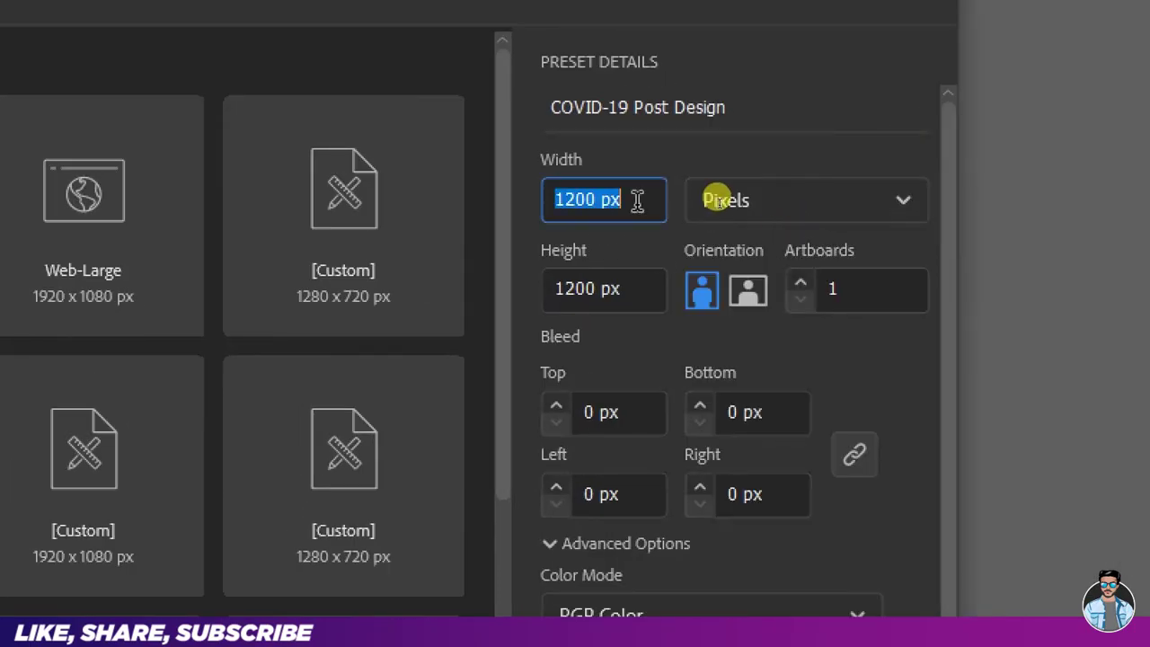
{"action": "type", "text": "1000"}
{"action": "left_click", "coordinate": [647, 290]}
{"action": "key", "text": "ctrl+a"}
{"action": "type", "text": "1"}
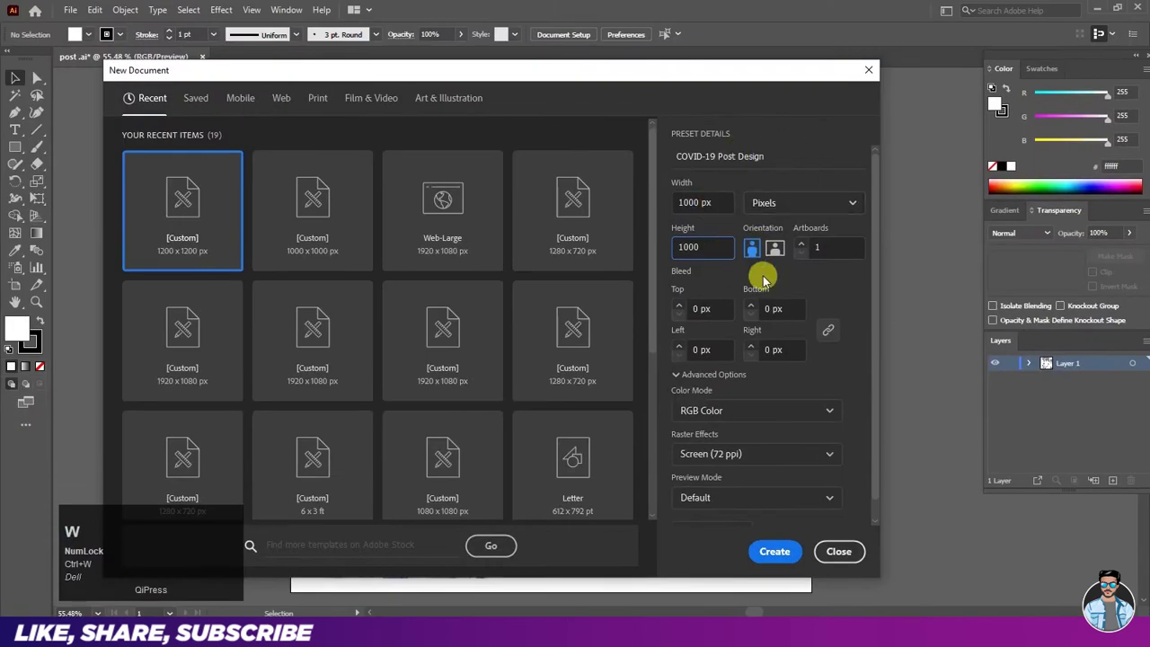
{"action": "type", "text": "000"}
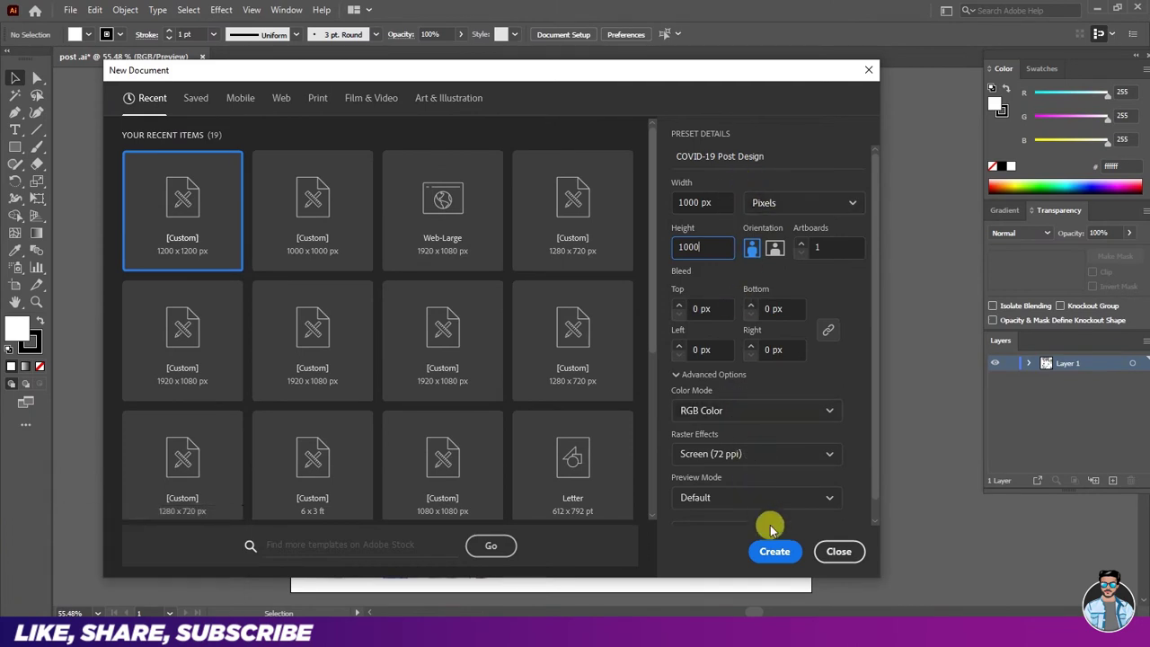
{"action": "left_click", "coordinate": [775, 554]}
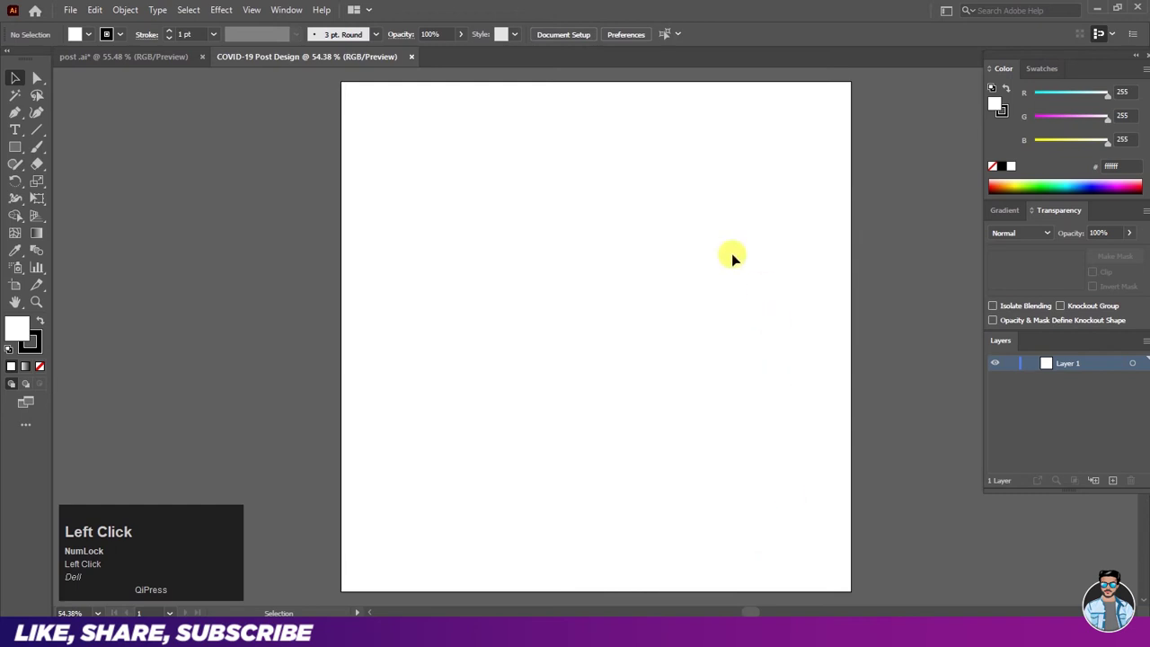
Step: Bring the three gradient sample squares from post.ai into the COVID-19 Post Design document, beside the artboard
{"action": "left_click", "coordinate": [124, 57]}
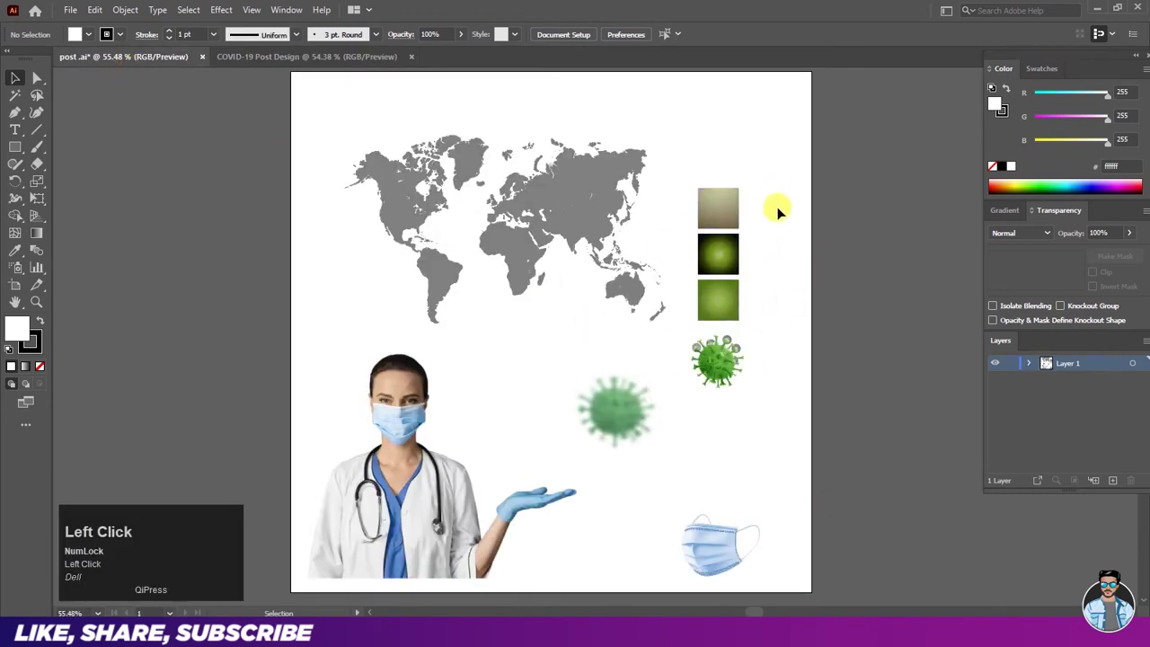
{"action": "left_click", "coordinate": [704, 302]}
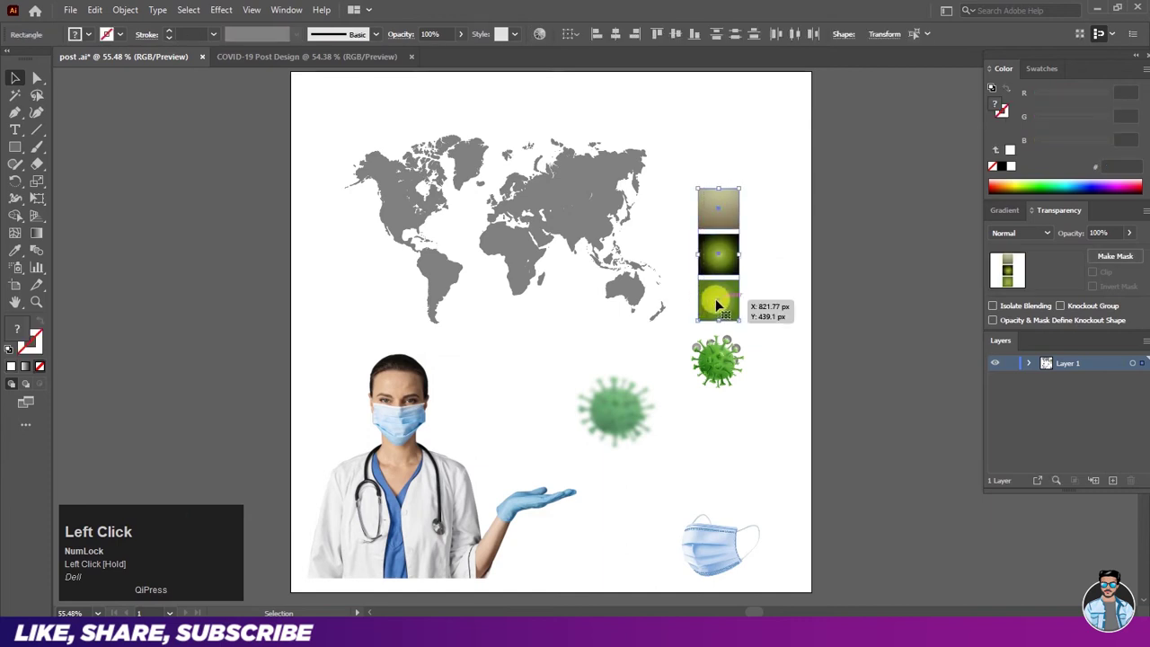
{"action": "left_click_drag", "start_coordinate": [719, 220], "coordinate": [278, 235]}
{"action": "left_click", "coordinate": [190, 234]}
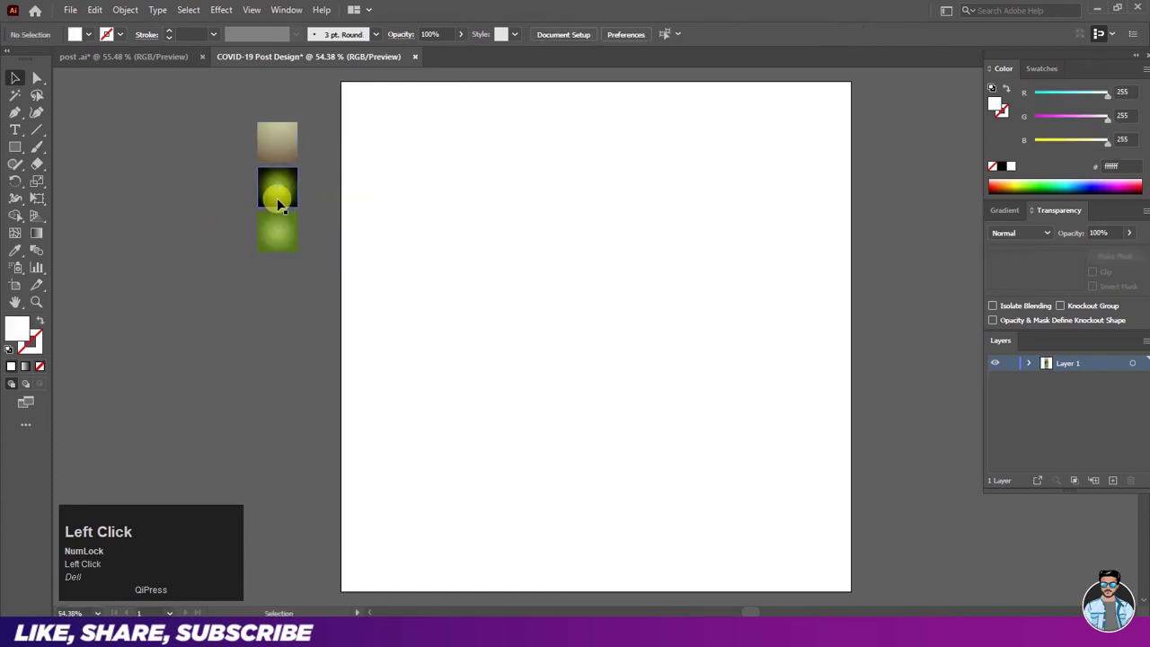
Step: Draw a 1000 × 1000 px rectangle and centre it horizontally and vertically on the artboard
{"action": "left_click", "coordinate": [16, 147]}
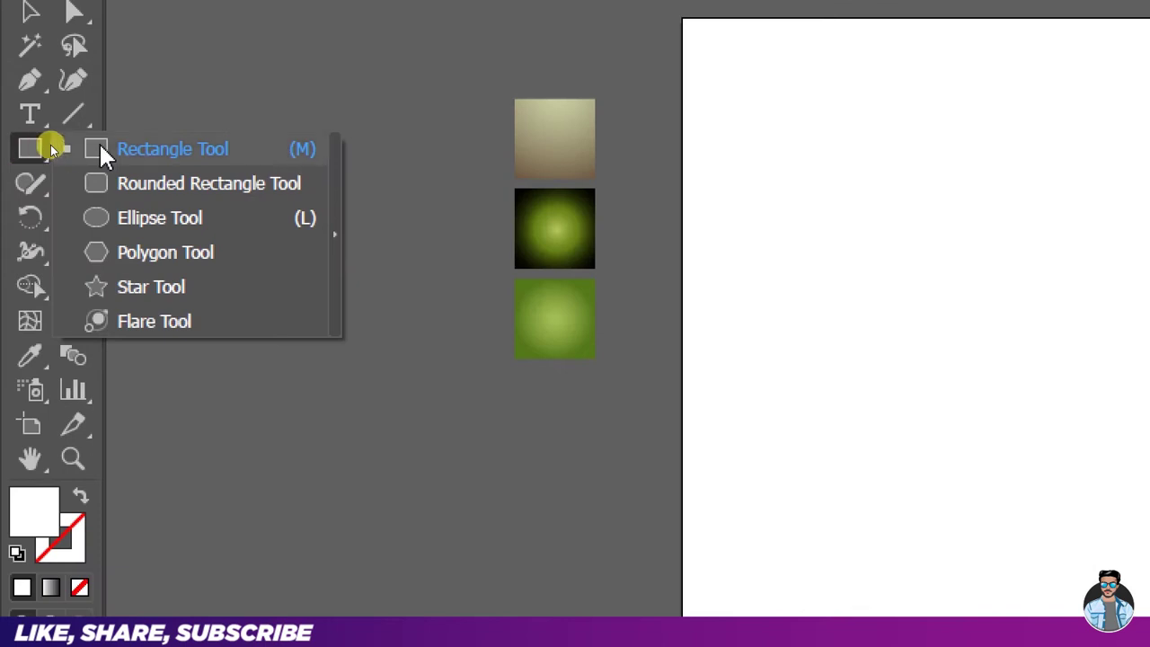
{"action": "left_click", "coordinate": [51, 144]}
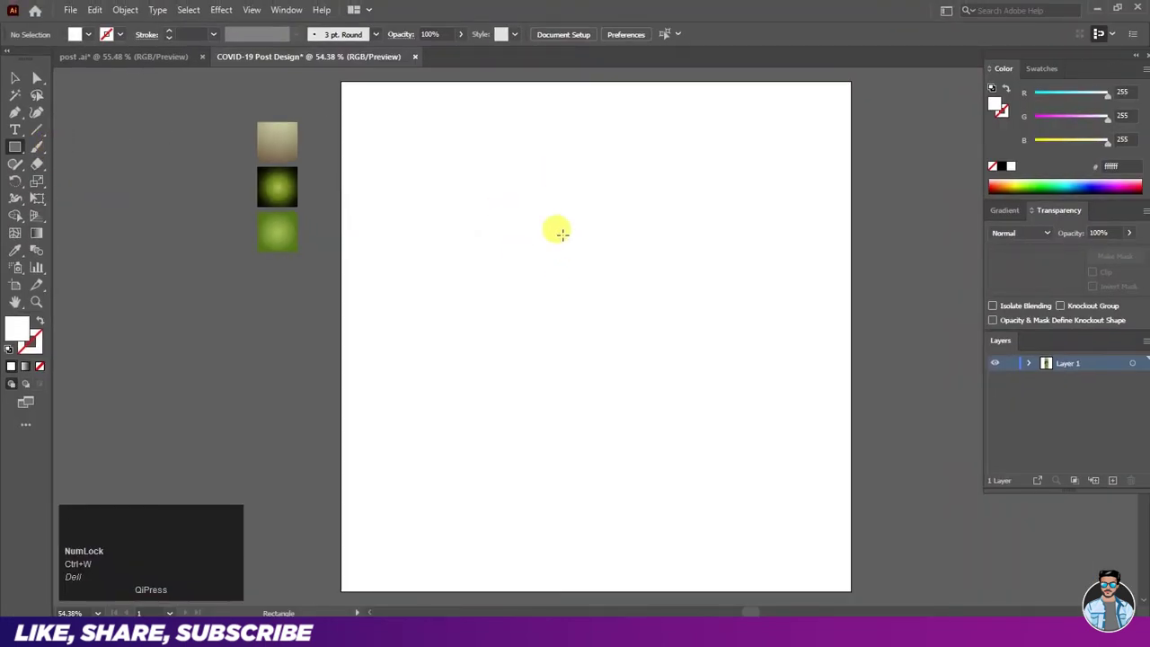
{"action": "left_click", "coordinate": [562, 235]}
{"action": "left_click_drag", "start_coordinate": [551, 160], "coordinate": [578, 172]}
{"action": "left_click", "coordinate": [582, 198]}
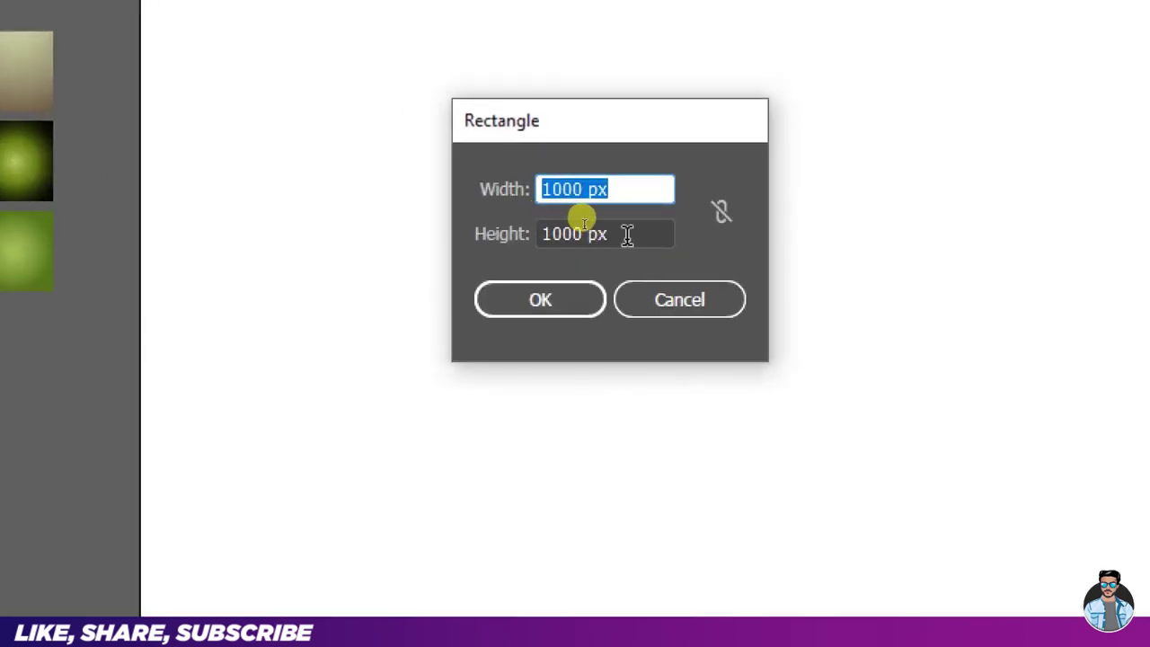
{"action": "left_click", "coordinate": [564, 222]}
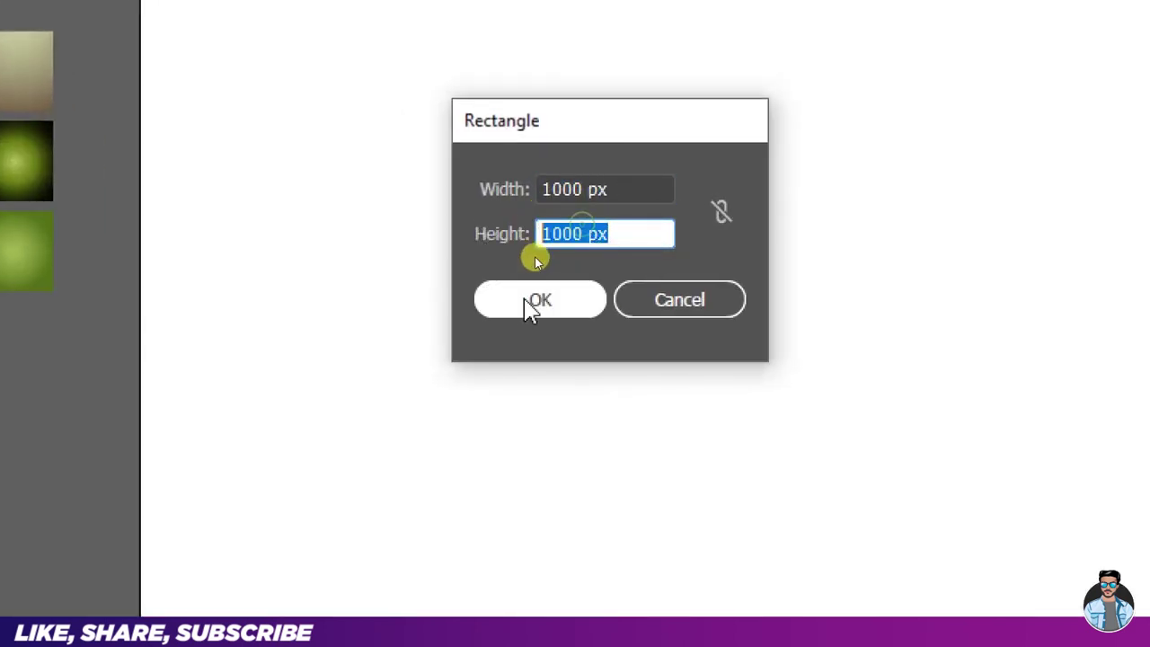
{"action": "left_click", "coordinate": [539, 304]}
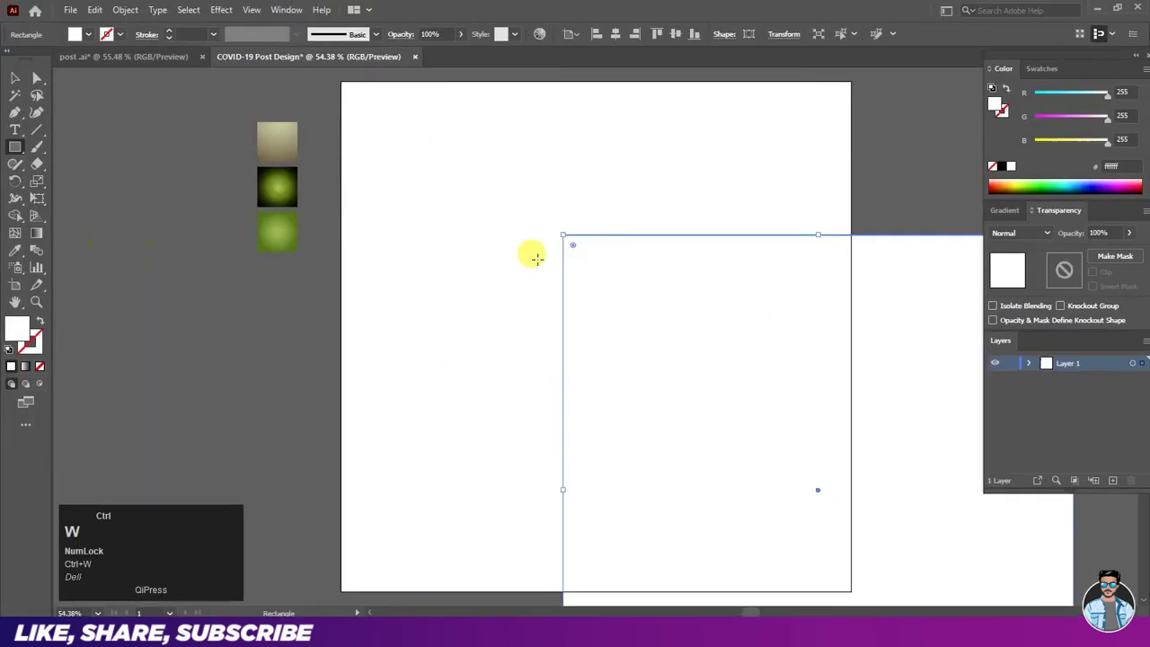
{"action": "left_click", "coordinate": [615, 36]}
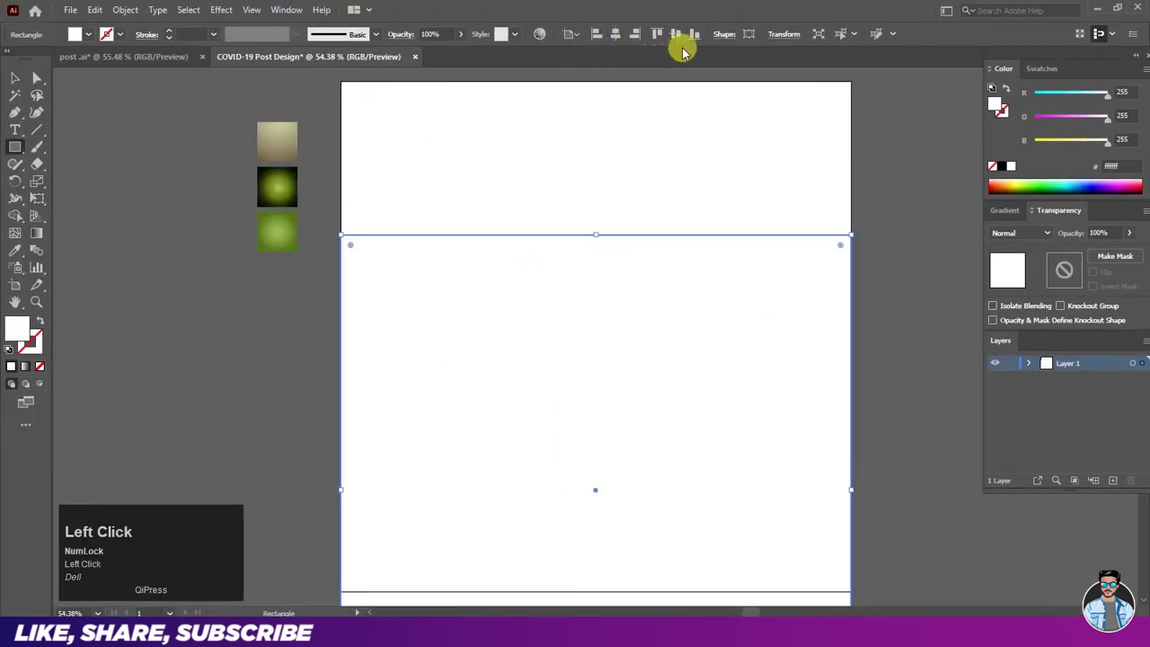
{"action": "left_click", "coordinate": [676, 36]}
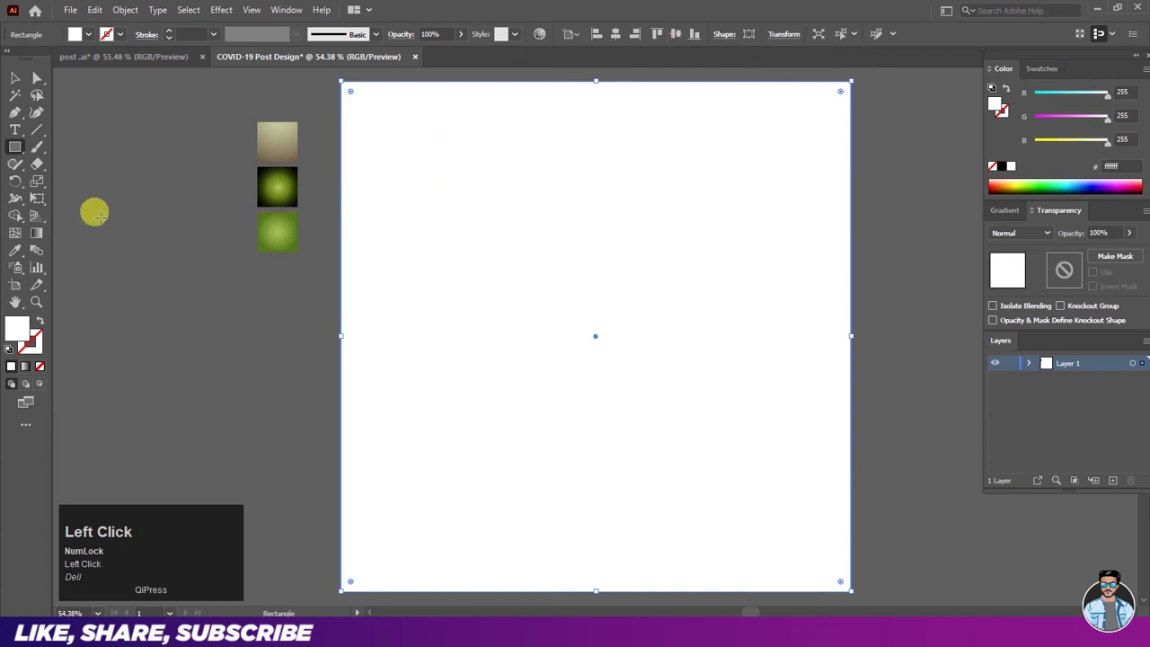
Step: Fill the rectangle with the light green radial gradient sampled from the lowest sample square using the Eyedropper
{"action": "left_click", "coordinate": [21, 258]}
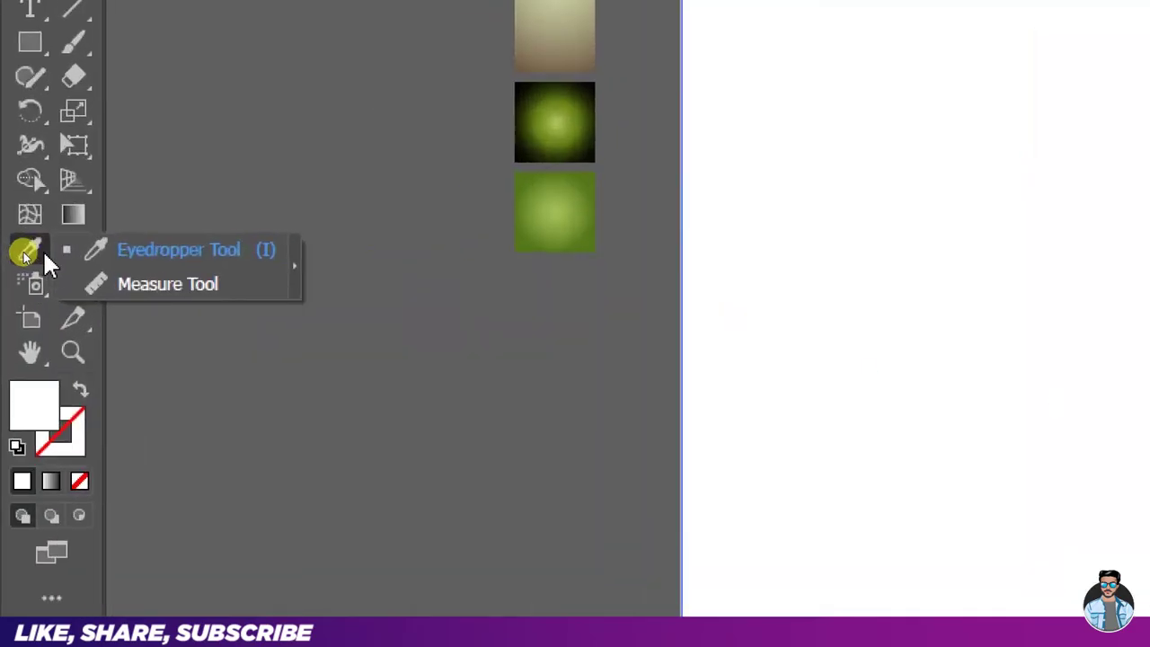
{"action": "left_click", "coordinate": [138, 252]}
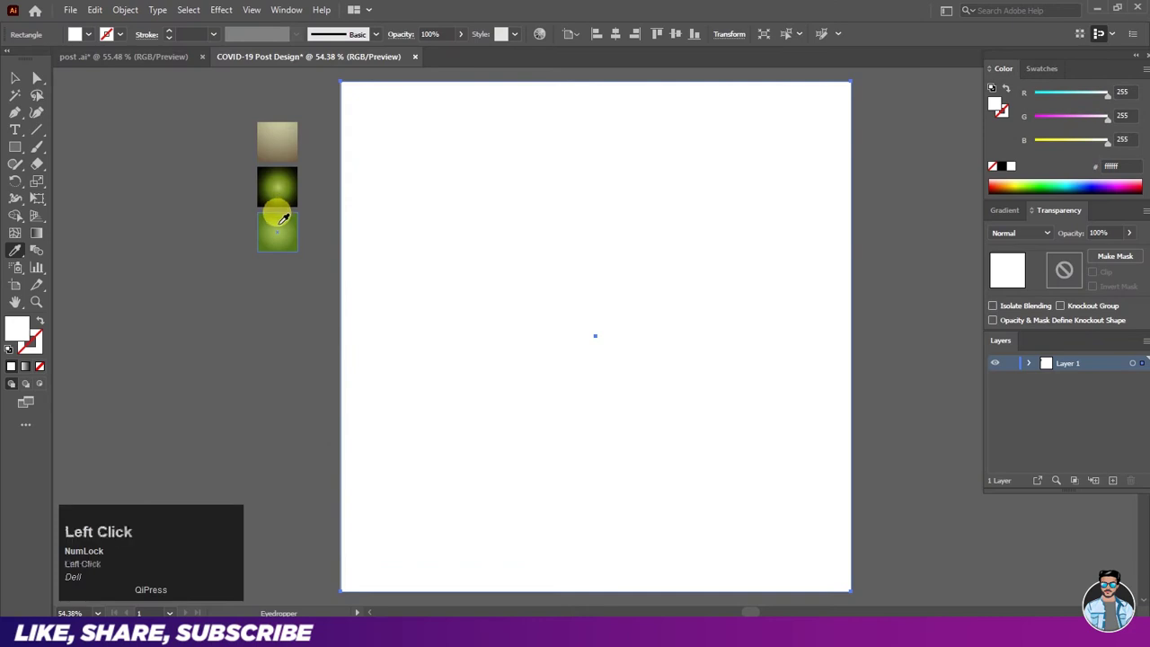
{"action": "left_click", "coordinate": [279, 222]}
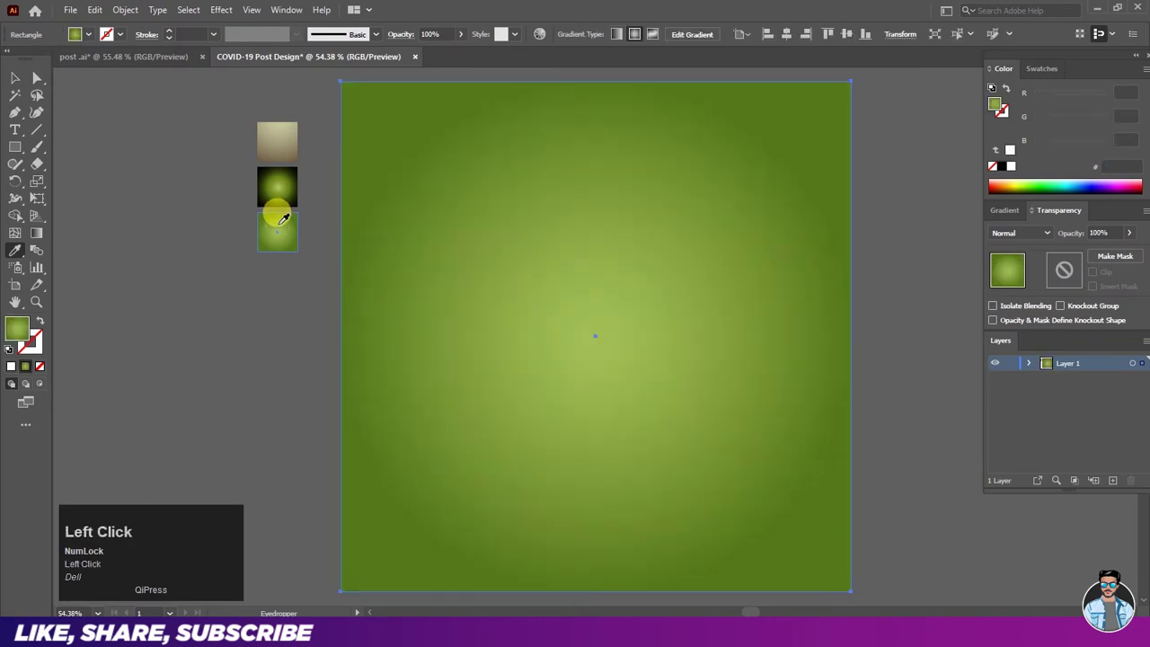
{"action": "left_click", "coordinate": [22, 83]}
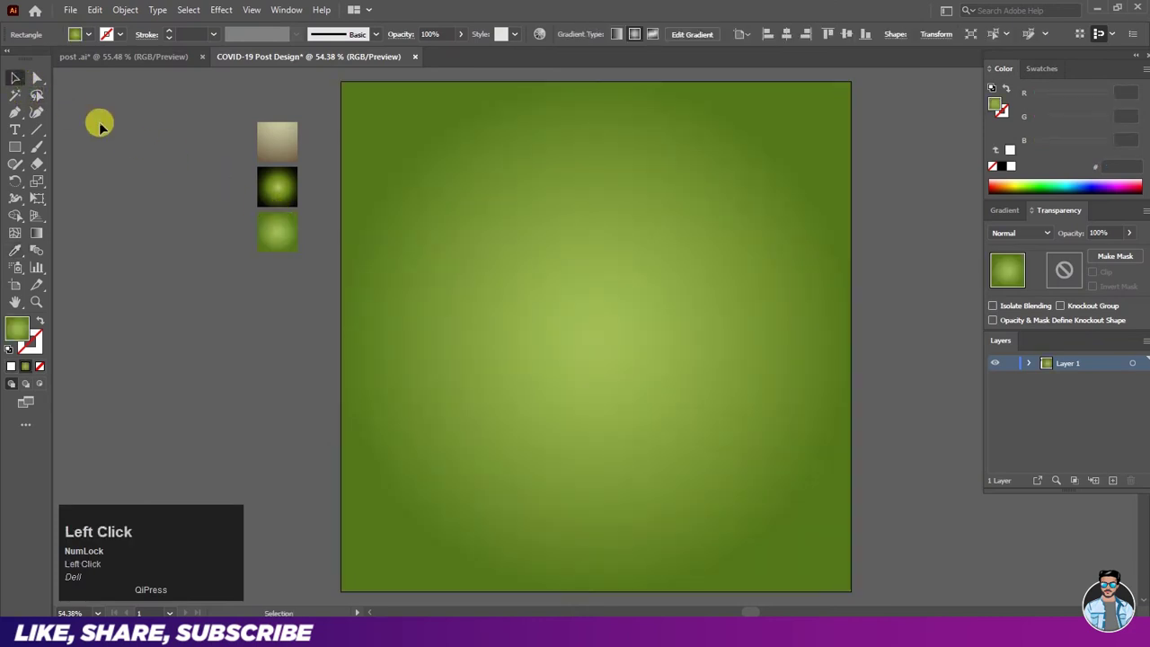
{"action": "left_click", "coordinate": [101, 124]}
Step: Redraw the green rectangle's radial gradient from near its centre to its right edge at about -19°
{"action": "left_click", "coordinate": [557, 284]}
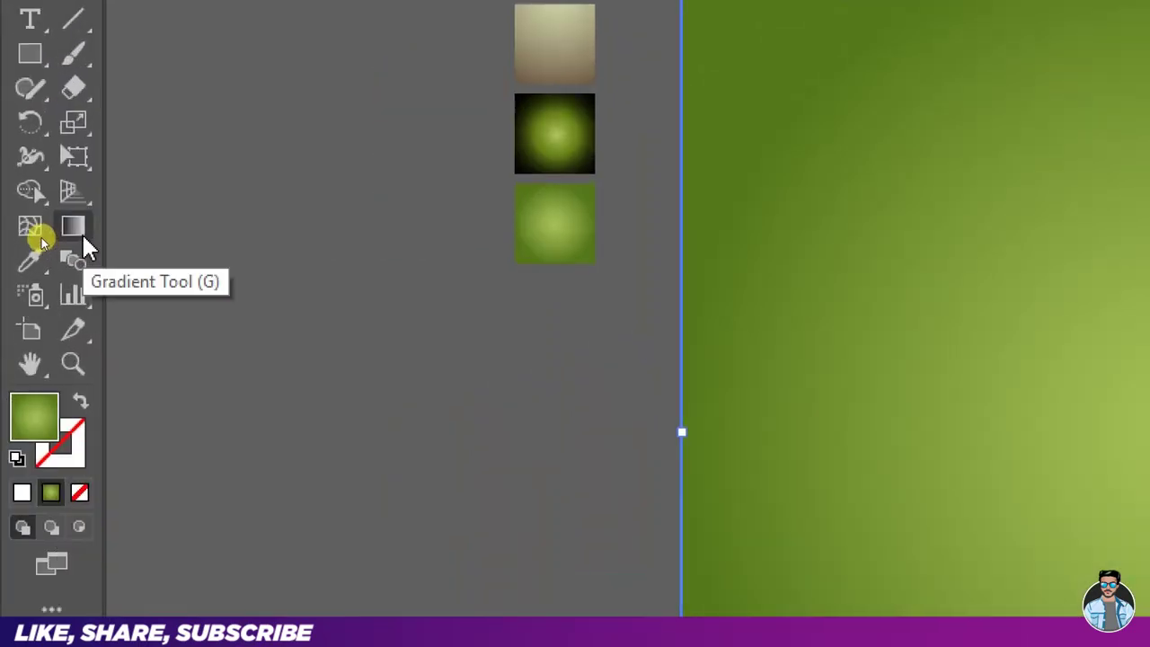
{"action": "left_click", "coordinate": [36, 234]}
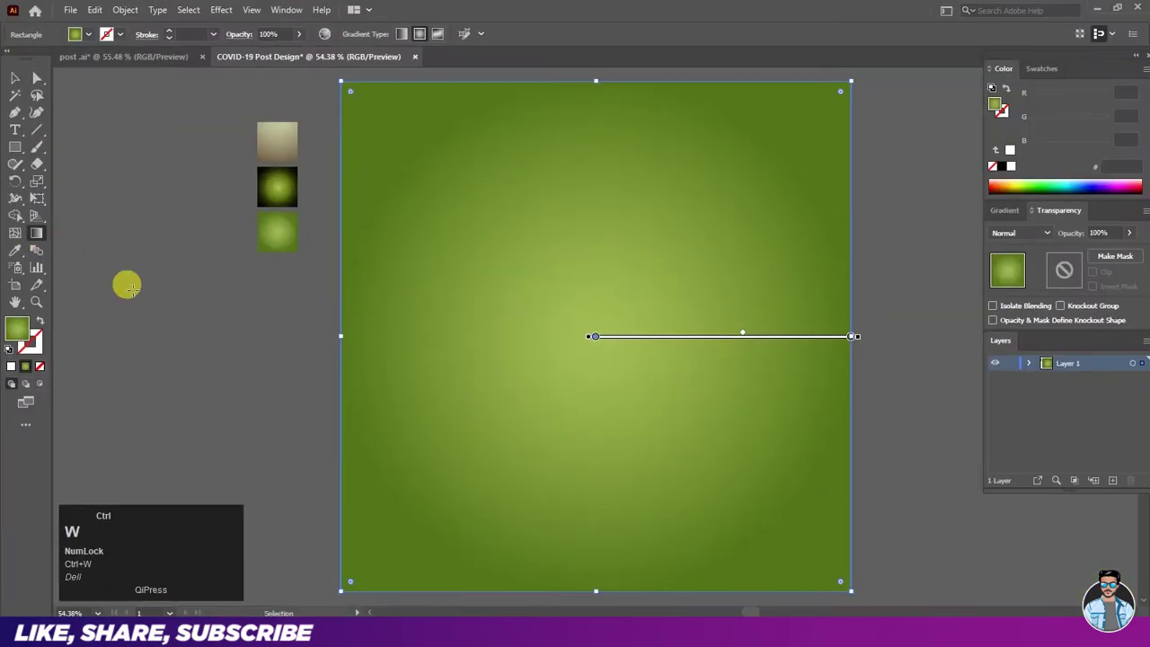
{"action": "mouse_move", "coordinate": [611, 338]}
{"action": "left_click_drag", "start_coordinate": [599, 325], "coordinate": [852, 413]}
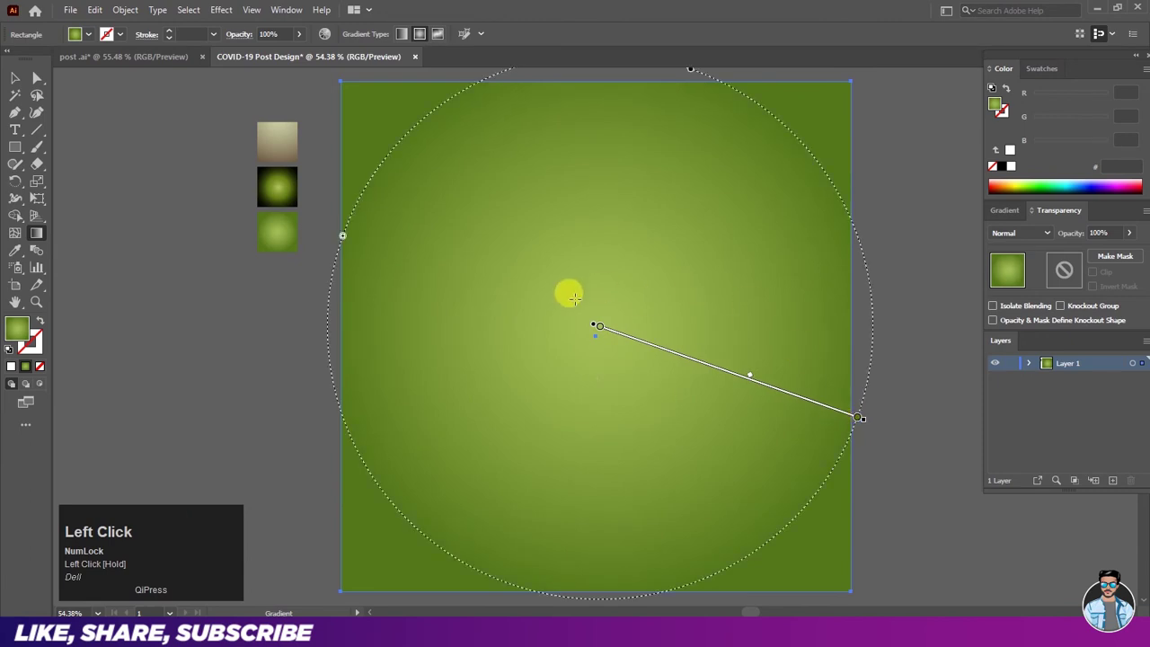
{"action": "left_click", "coordinate": [11, 82]}
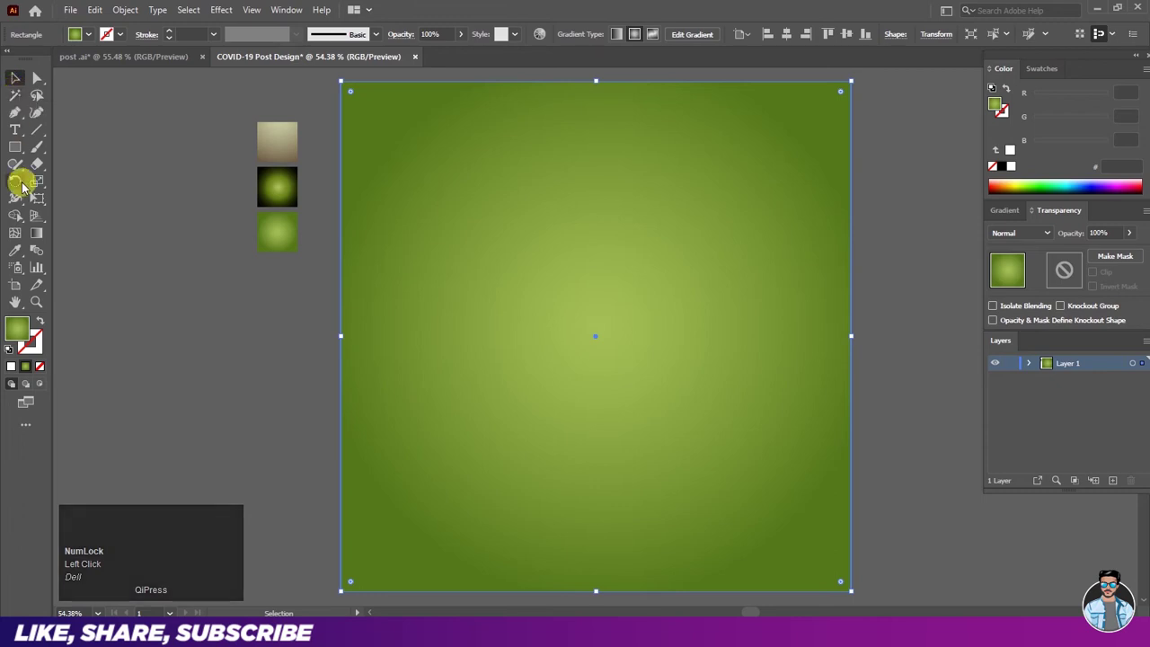
{"action": "left_click", "coordinate": [113, 111]}
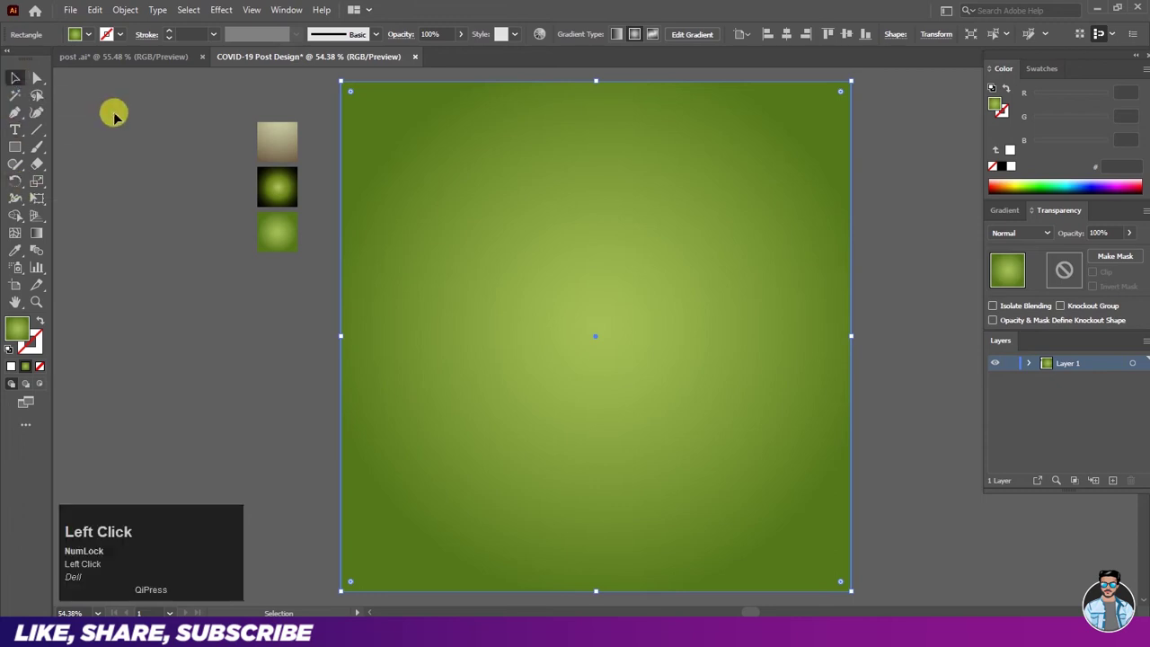
Step: Copy the green background rectangle and paste the duplicate in front of it
{"action": "left_click", "coordinate": [459, 230]}
{"action": "left_click", "coordinate": [95, 11]}
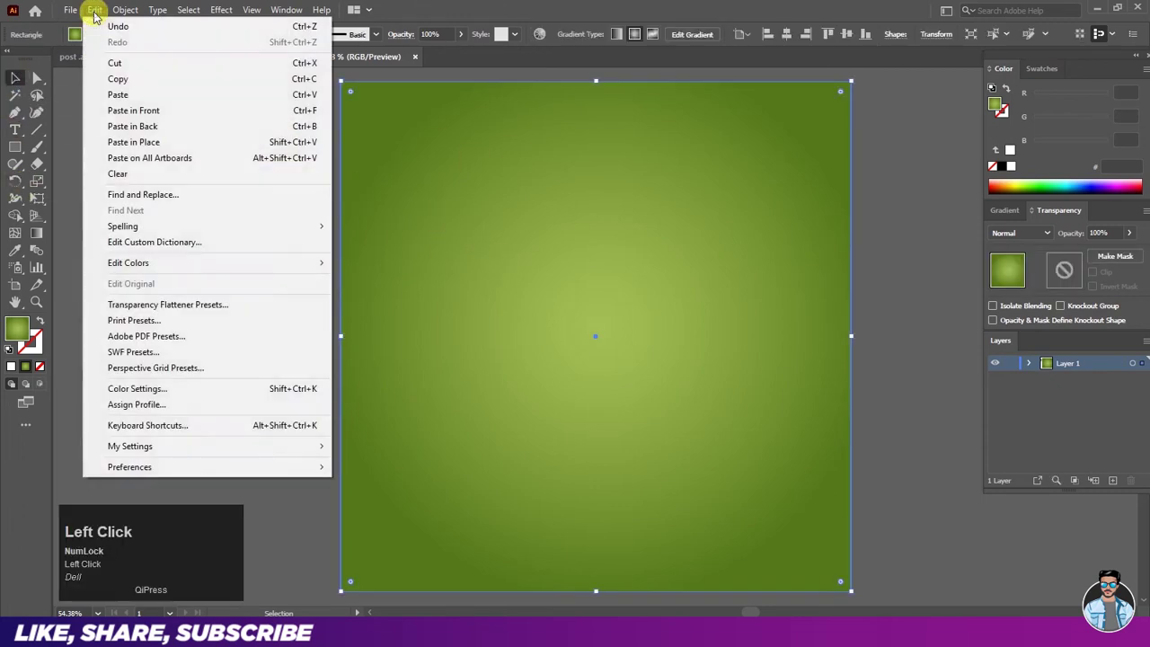
{"action": "left_click", "coordinate": [93, 80]}
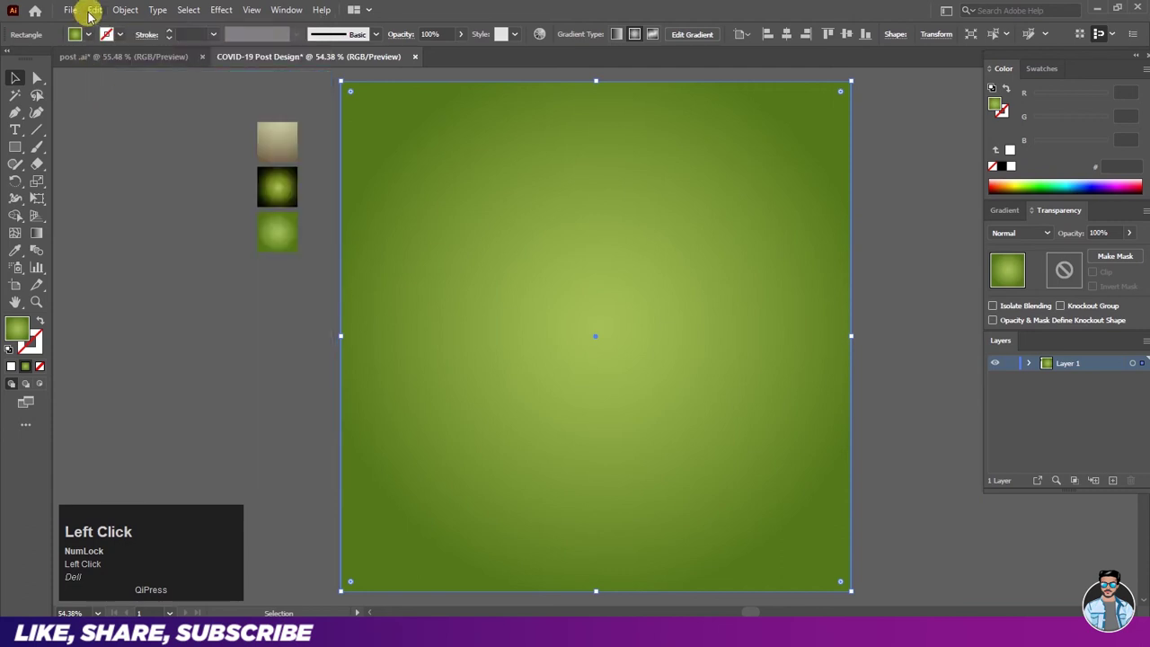
{"action": "left_click", "coordinate": [94, 9]}
{"action": "left_click", "coordinate": [92, 112]}
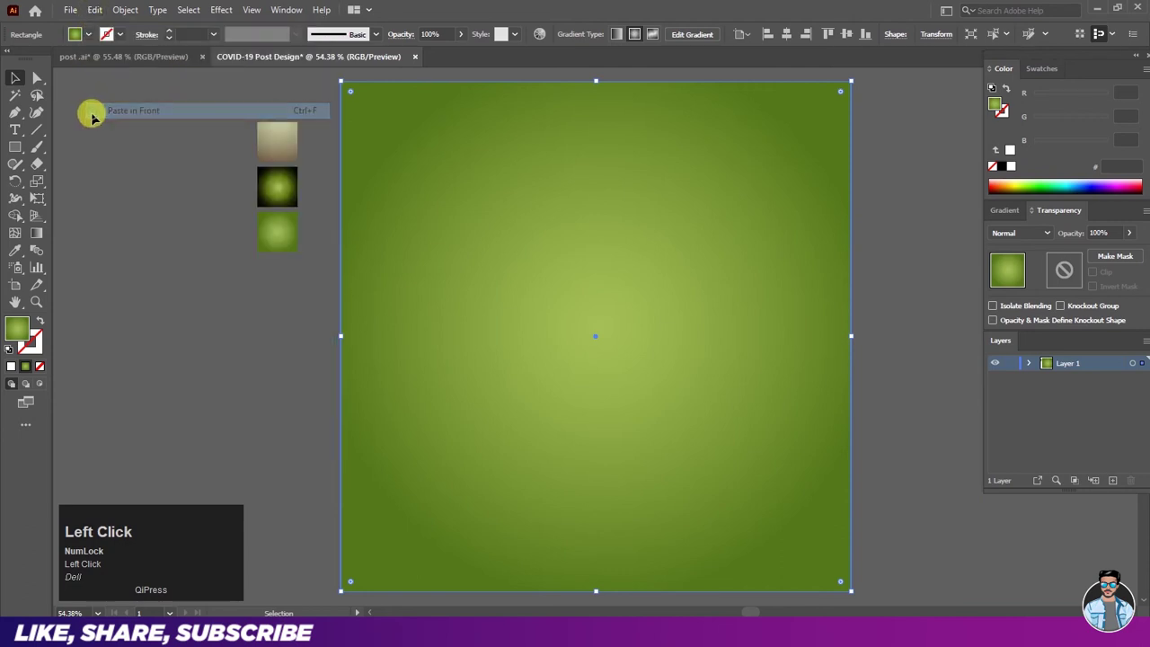
Step: Fill the duplicate rectangle with the sampled beige-to-brown gradient and centre it on the artboard in both directions
{"action": "left_click_drag", "start_coordinate": [423, 187], "coordinate": [666, 228]}
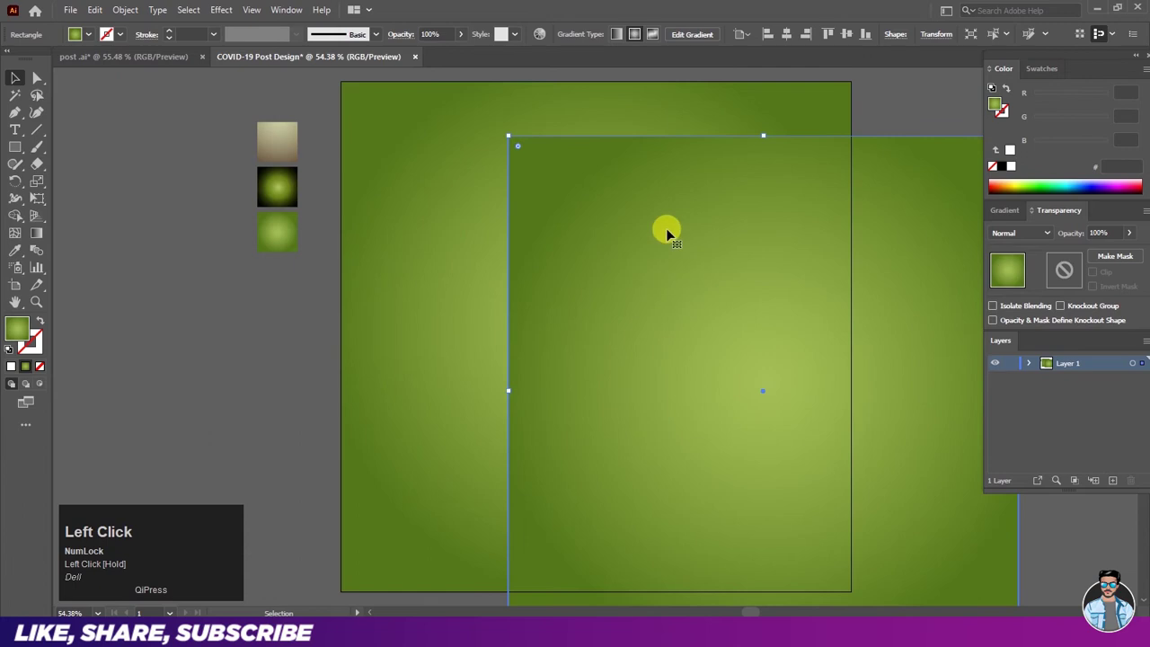
{"action": "left_click_drag", "start_coordinate": [18, 250], "coordinate": [54, 256]}
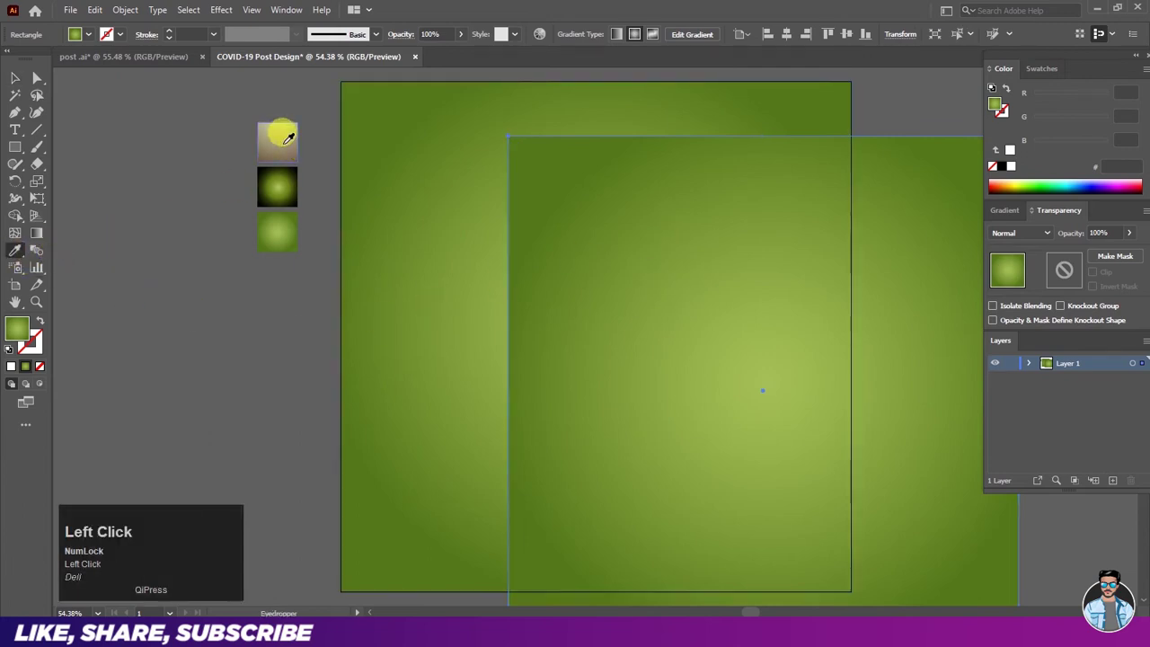
{"action": "left_click", "coordinate": [286, 137]}
{"action": "left_click", "coordinate": [16, 79]}
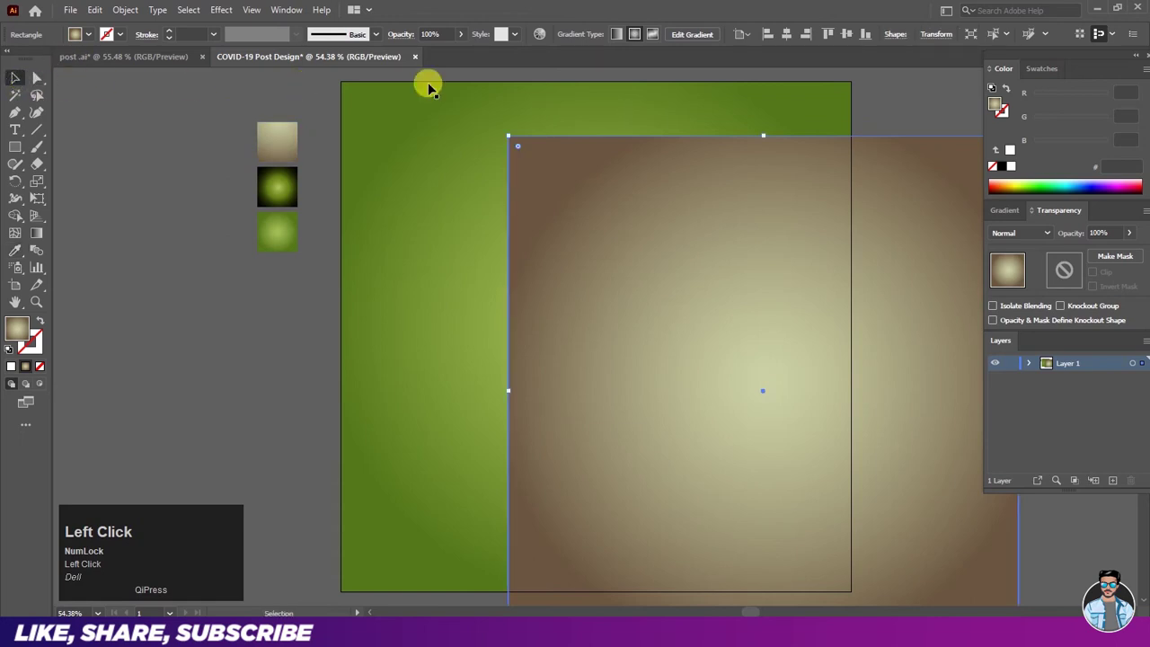
{"action": "left_click", "coordinate": [787, 38]}
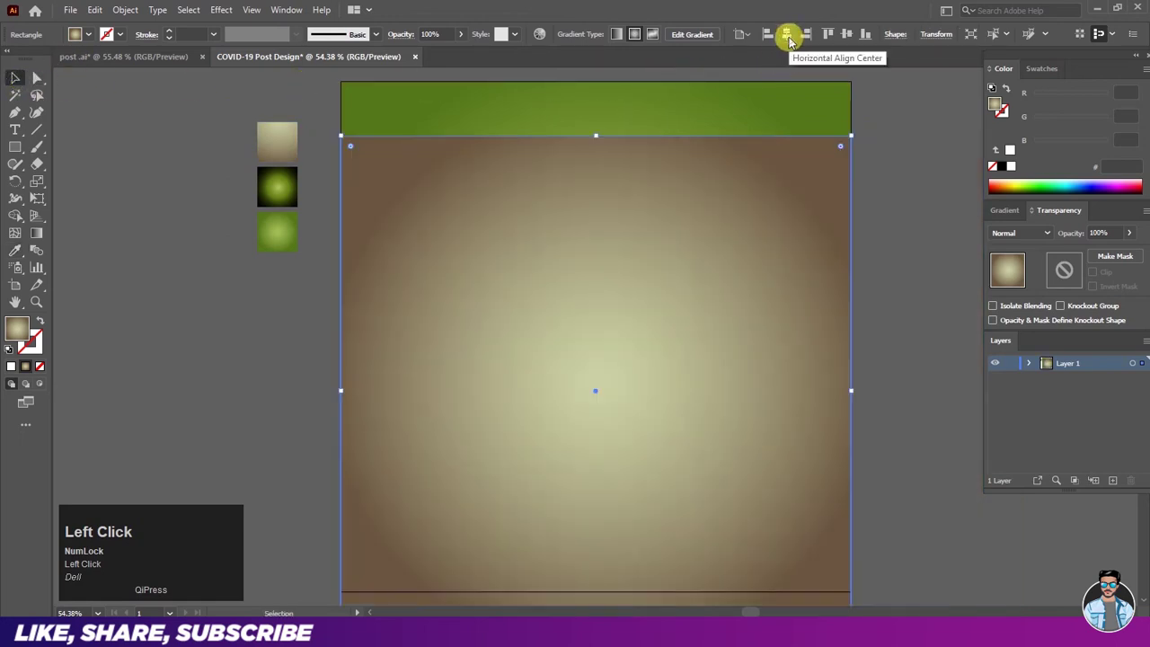
{"action": "left_click", "coordinate": [845, 35]}
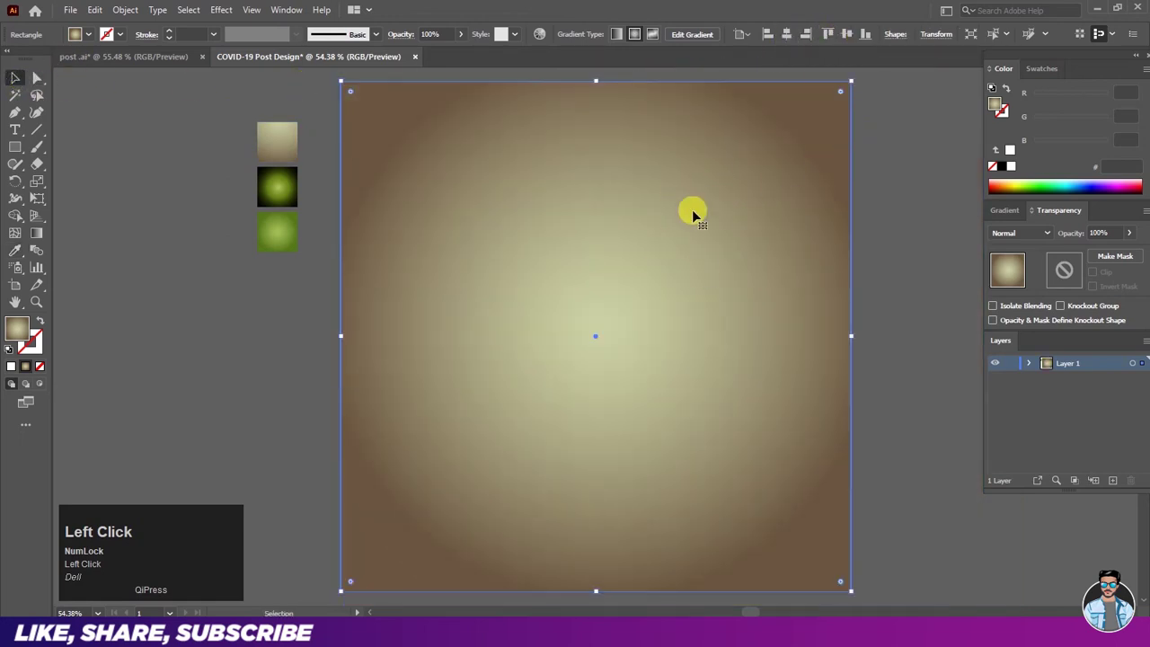
Step: Detach the Transparency panel so it floats over the artwork, and locate its entry in the list of available panels
{"action": "left_click_drag", "start_coordinate": [1048, 211], "coordinate": [768, 186]}
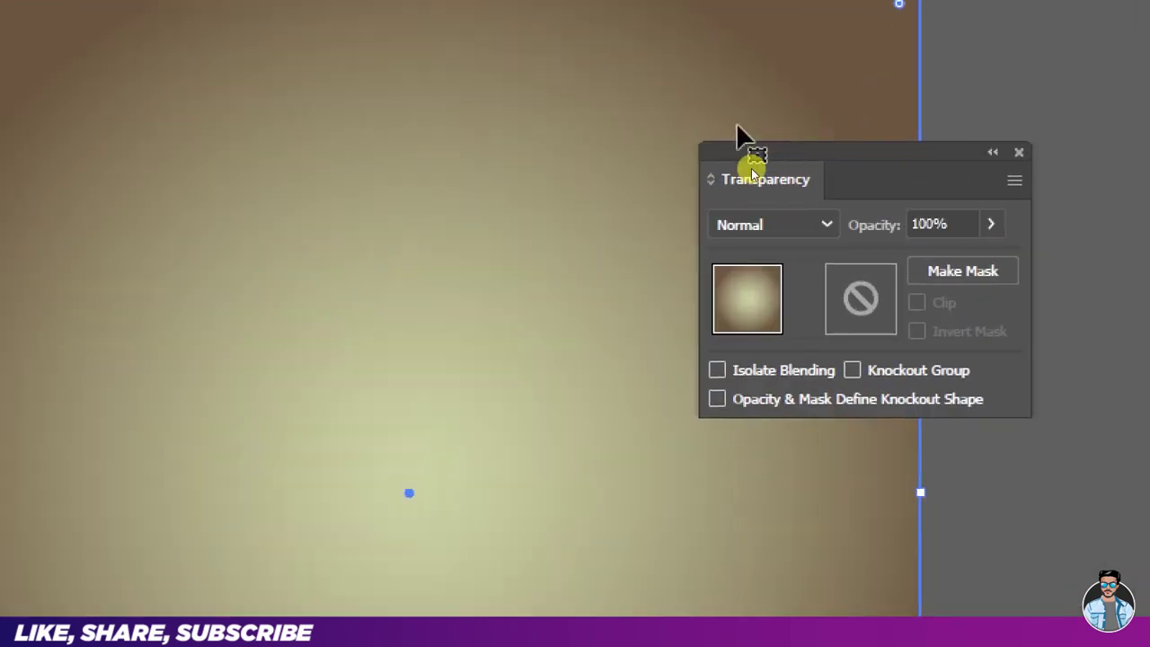
{"action": "key", "text": "ctrl+w"}
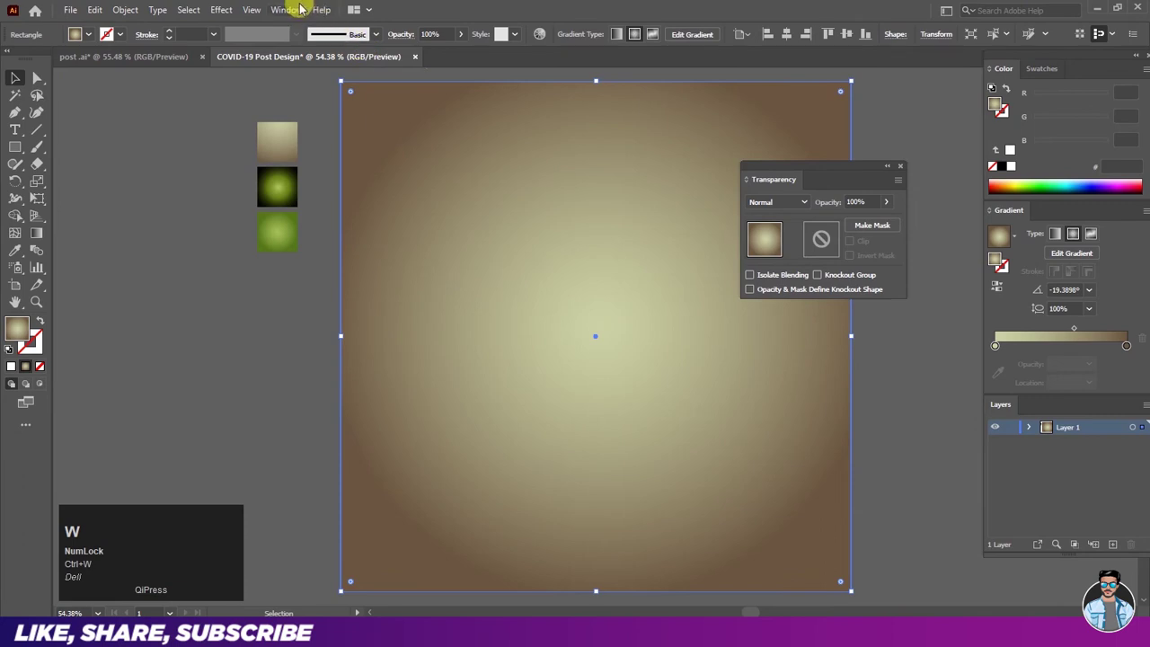
{"action": "left_click", "coordinate": [295, 11]}
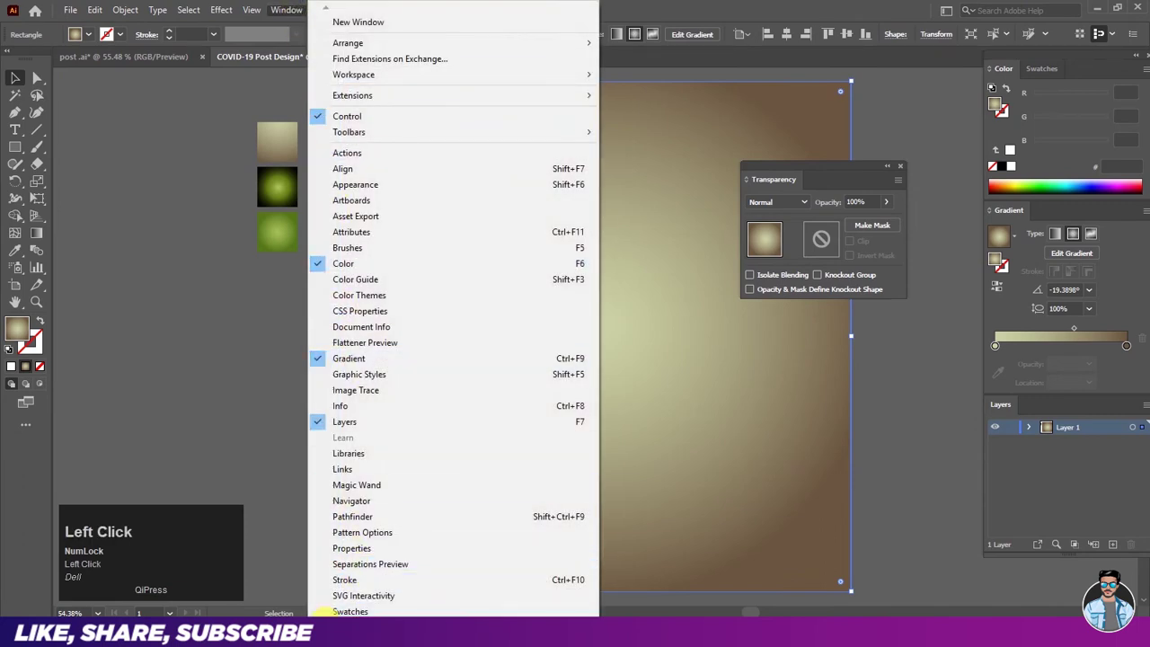
{"action": "scroll", "coordinate": [321, 611], "scroll_direction": "down", "scroll_amount": 3}
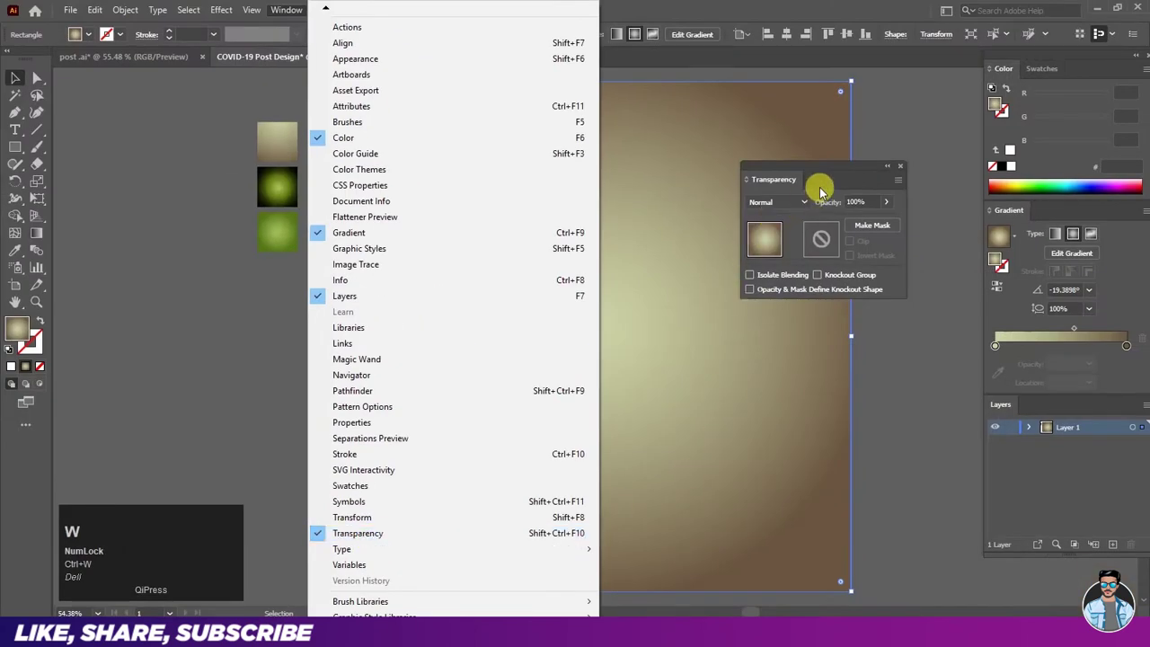
Step: Try the Screen blending mode on the beige-to-brown rectangle
{"action": "left_click", "coordinate": [829, 192]}
{"action": "left_click", "coordinate": [804, 203]}
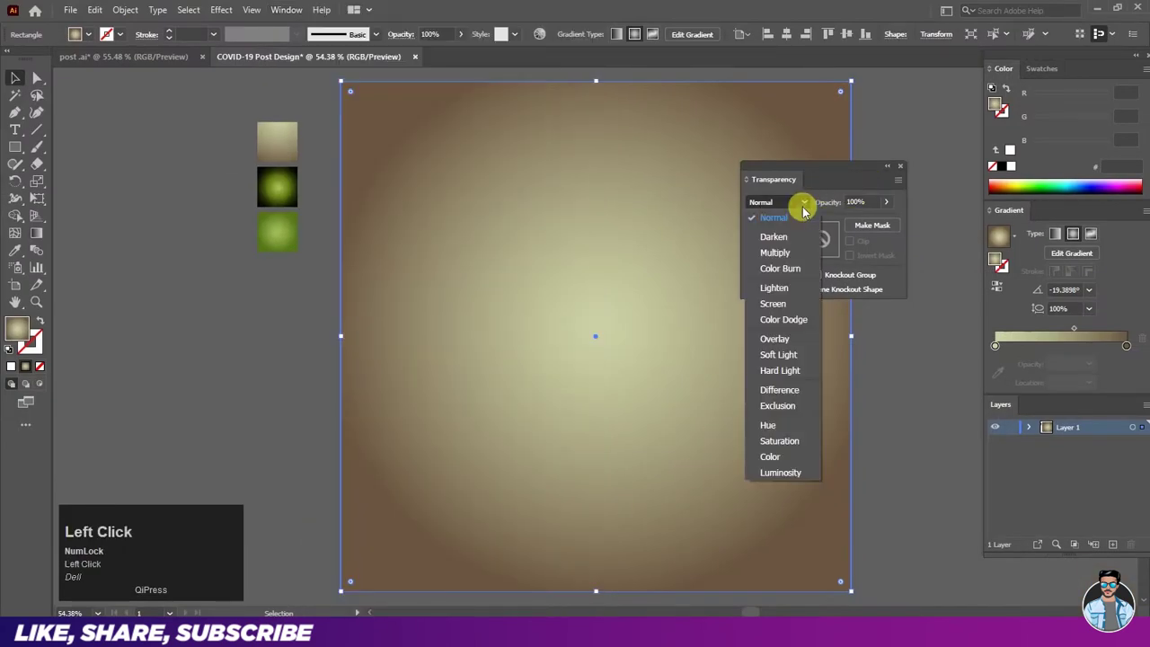
{"action": "left_click", "coordinate": [793, 303]}
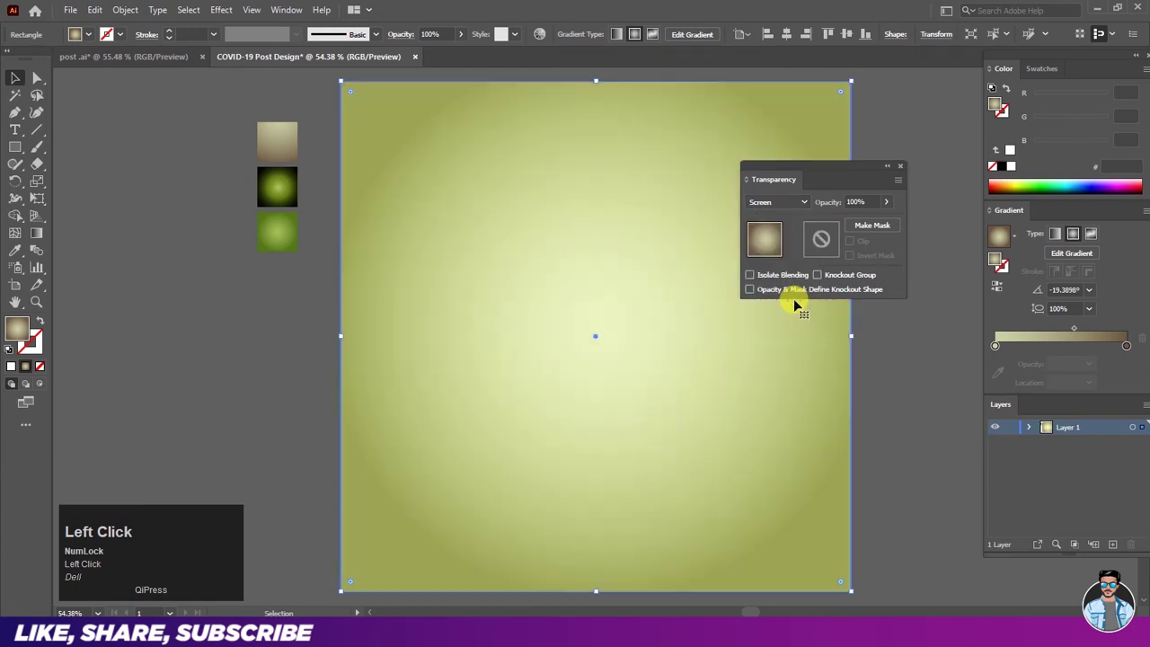
Step: Set the beige-to-brown rectangle's blending mode to Soft Light and dock the Transparency panel beside the Gradient panel
{"action": "left_click", "coordinate": [771, 203]}
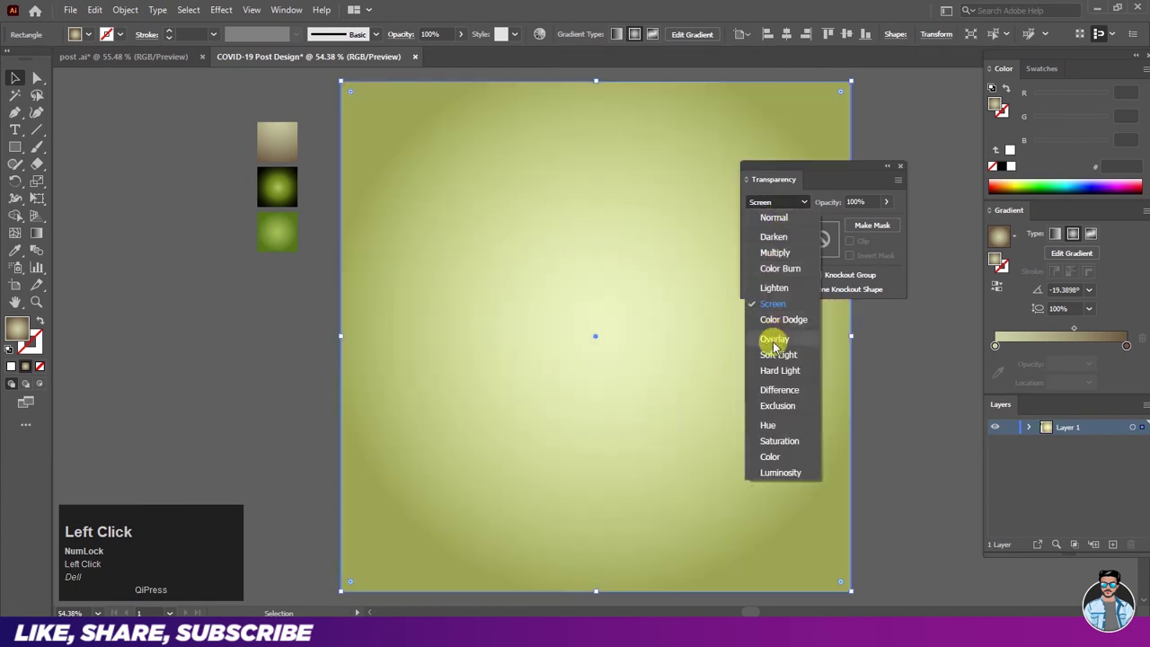
{"action": "key", "text": "Escape"}
{"action": "key", "text": "Down"}
{"action": "key", "text": "Down"}
{"action": "key", "text": "Down"}
{"action": "left_click_drag", "start_coordinate": [832, 170], "coordinate": [1047, 211]}
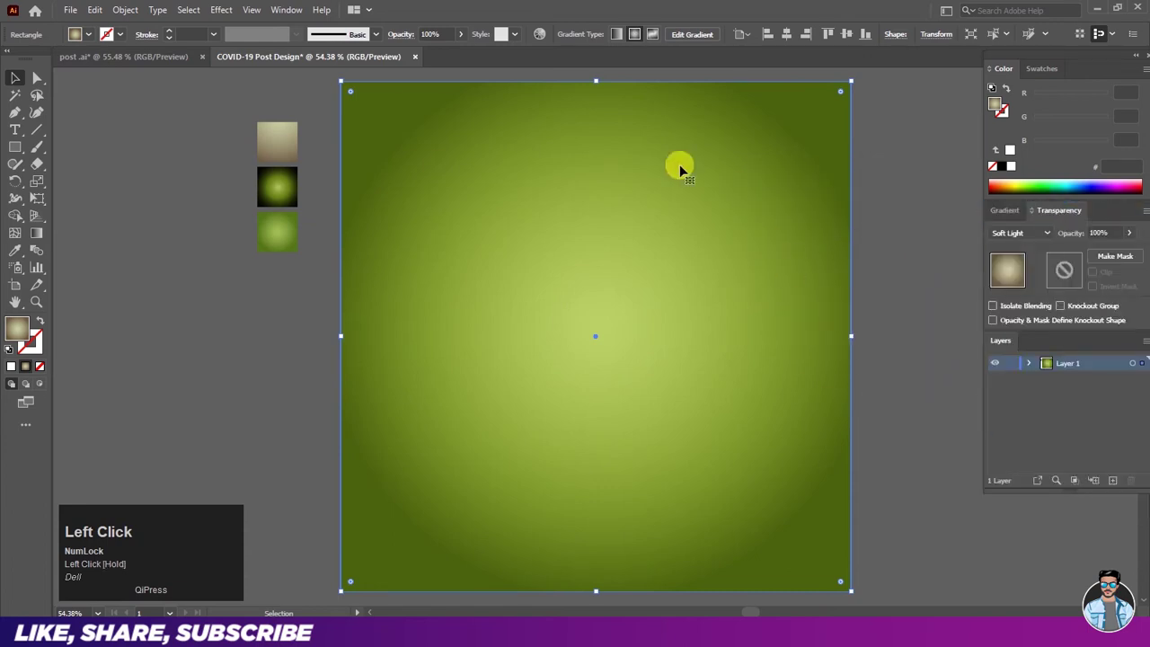
{"action": "left_click", "coordinate": [904, 244]}
{"action": "left_click_drag", "start_coordinate": [790, 262], "coordinate": [614, 319]}
{"action": "key", "text": "ctrl+z"}
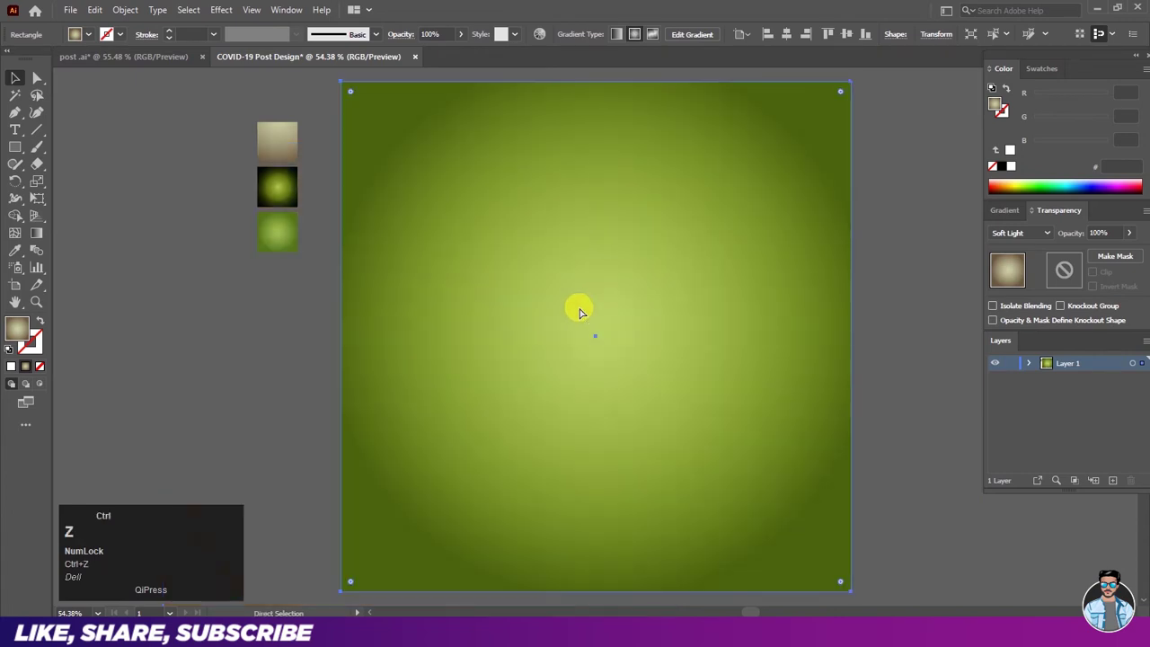
Step: Redraw the Soft Light rectangle's radial gradient from near its centre to a point beyond the artboard's lower right side, and deselect it
{"action": "left_click", "coordinate": [28, 237]}
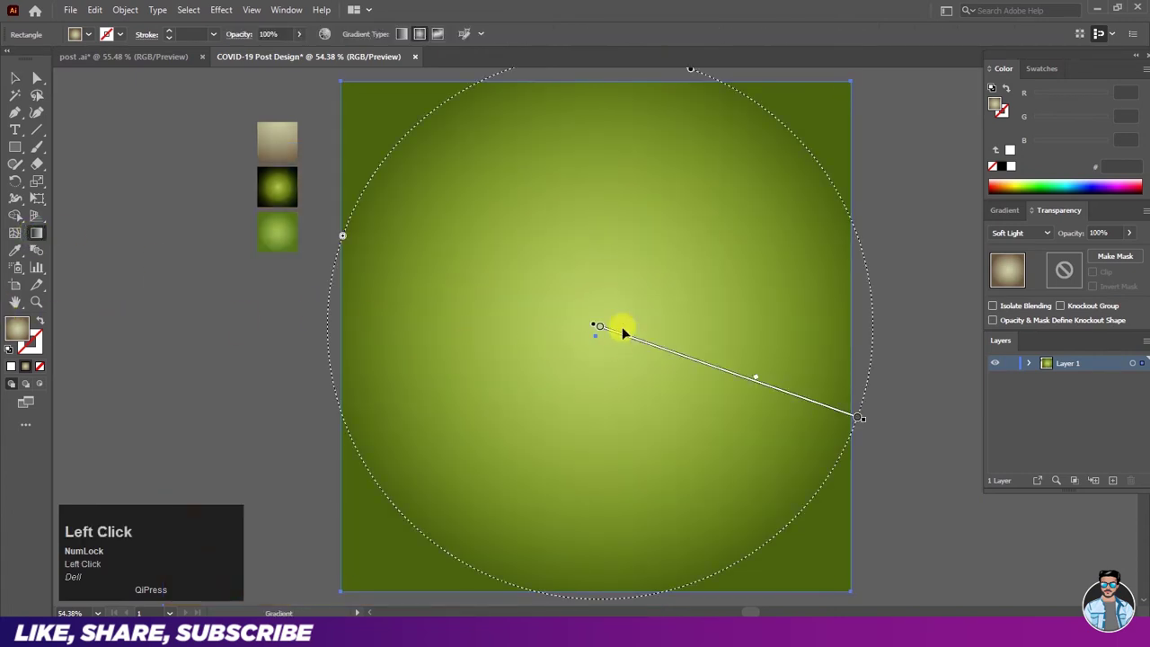
{"action": "left_click_drag", "start_coordinate": [604, 314], "coordinate": [929, 461]}
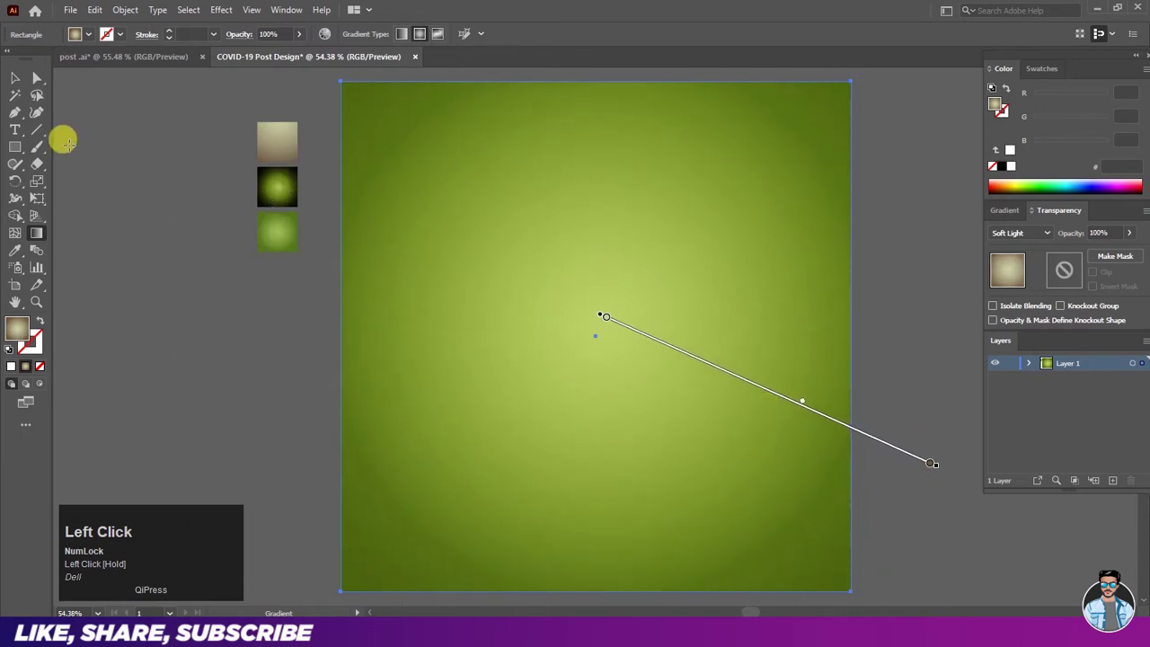
{"action": "left_click", "coordinate": [15, 79]}
{"action": "left_click", "coordinate": [89, 127]}
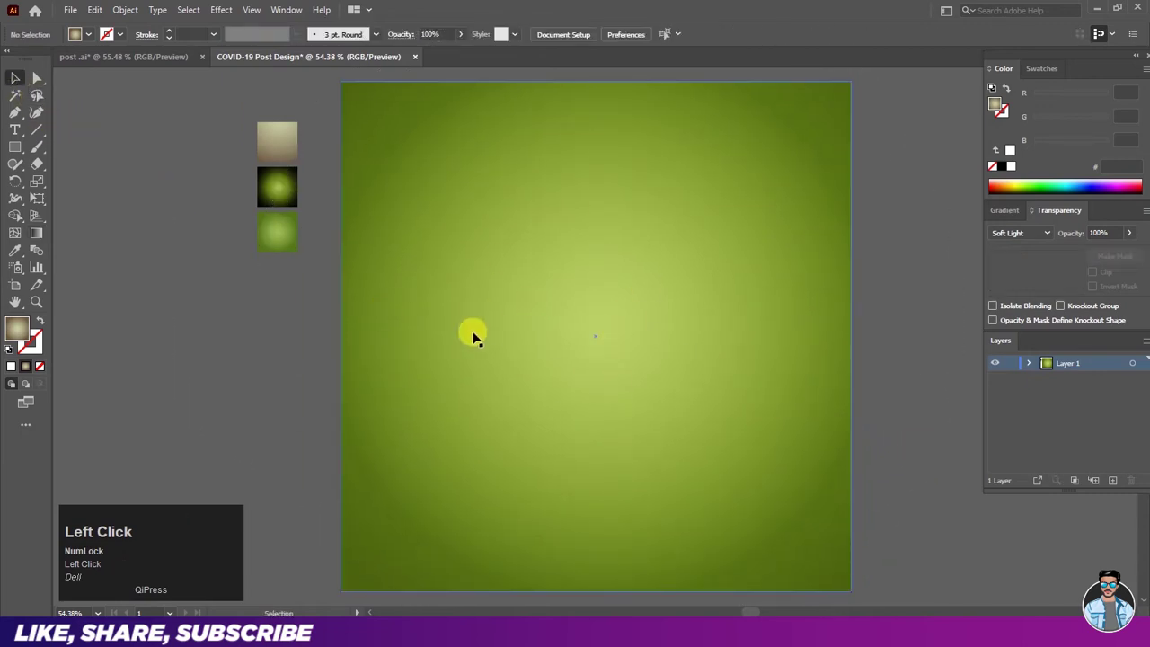
Step: Copy the Soft Light rectangle, paste the duplicate in front, and offset it down and to the right of the original
{"action": "left_click", "coordinate": [421, 288]}
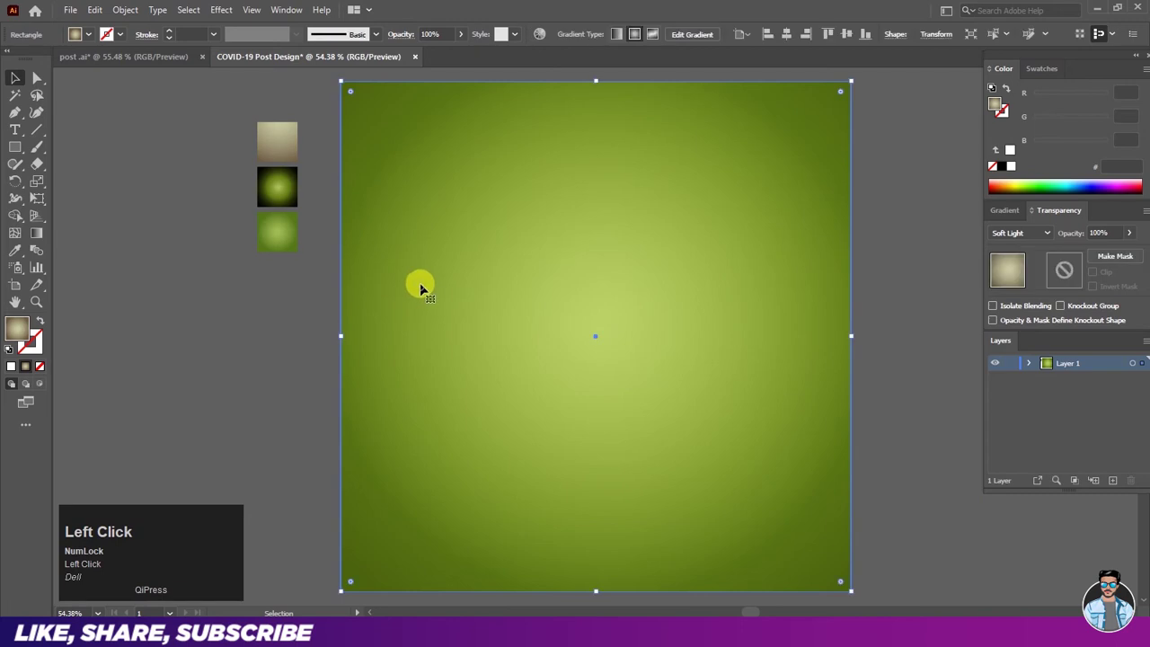
{"action": "left_click", "coordinate": [95, 10]}
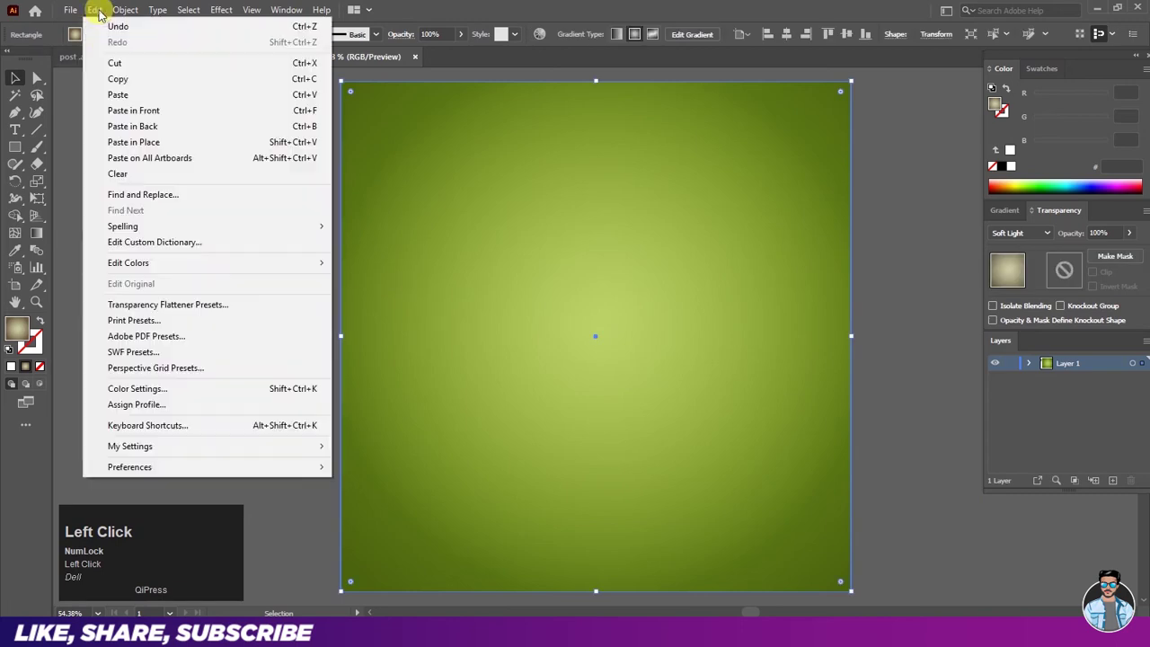
{"action": "left_click", "coordinate": [101, 83]}
{"action": "left_click", "coordinate": [94, 10]}
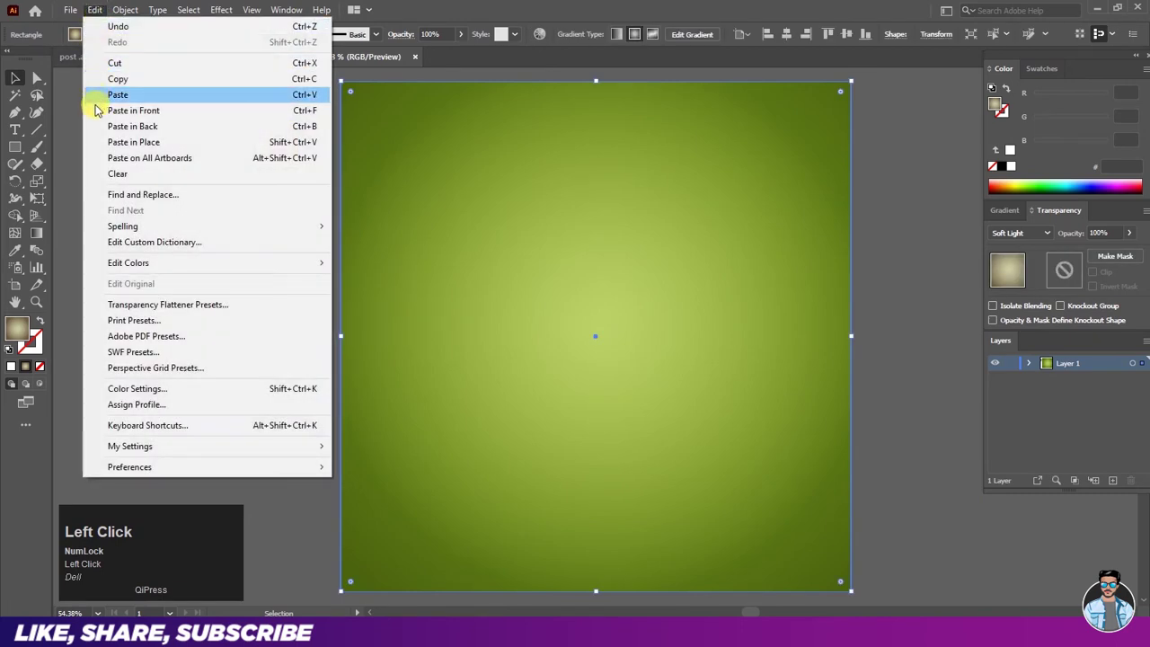
{"action": "left_click", "coordinate": [99, 109]}
{"action": "left_click_drag", "start_coordinate": [414, 152], "coordinate": [499, 232]}
Step: Fill the offset duplicate with the green-to-black radial gradient sampled from the middle swatch square
{"action": "left_click_drag", "start_coordinate": [16, 251], "coordinate": [81, 249]}
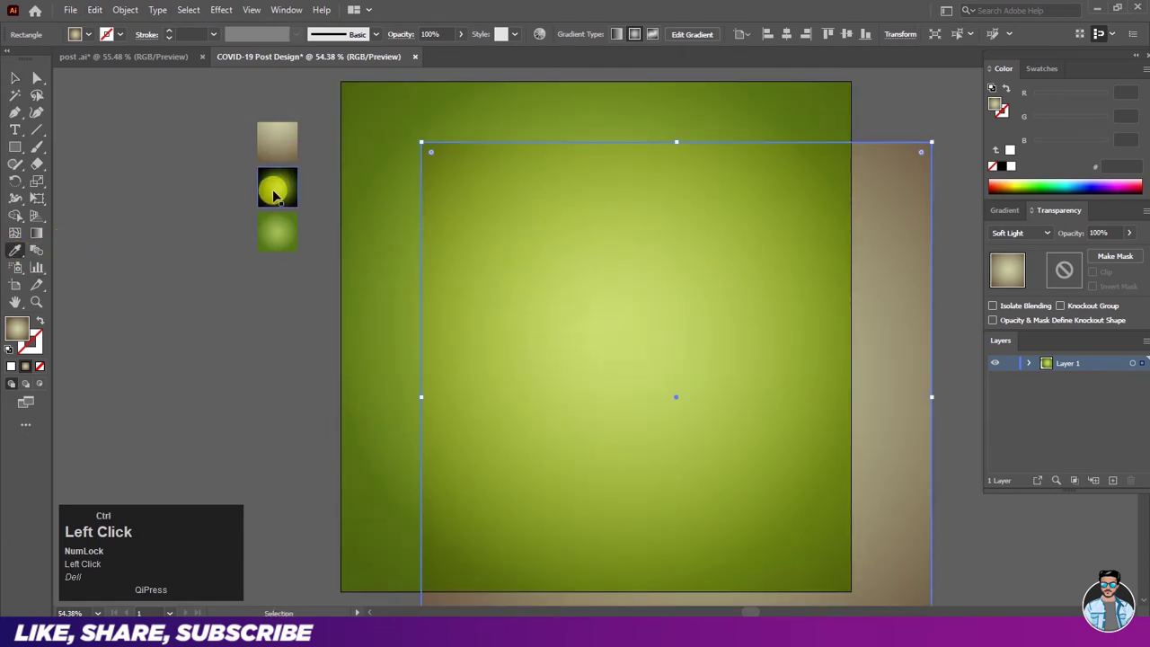
{"action": "left_click", "coordinate": [275, 191]}
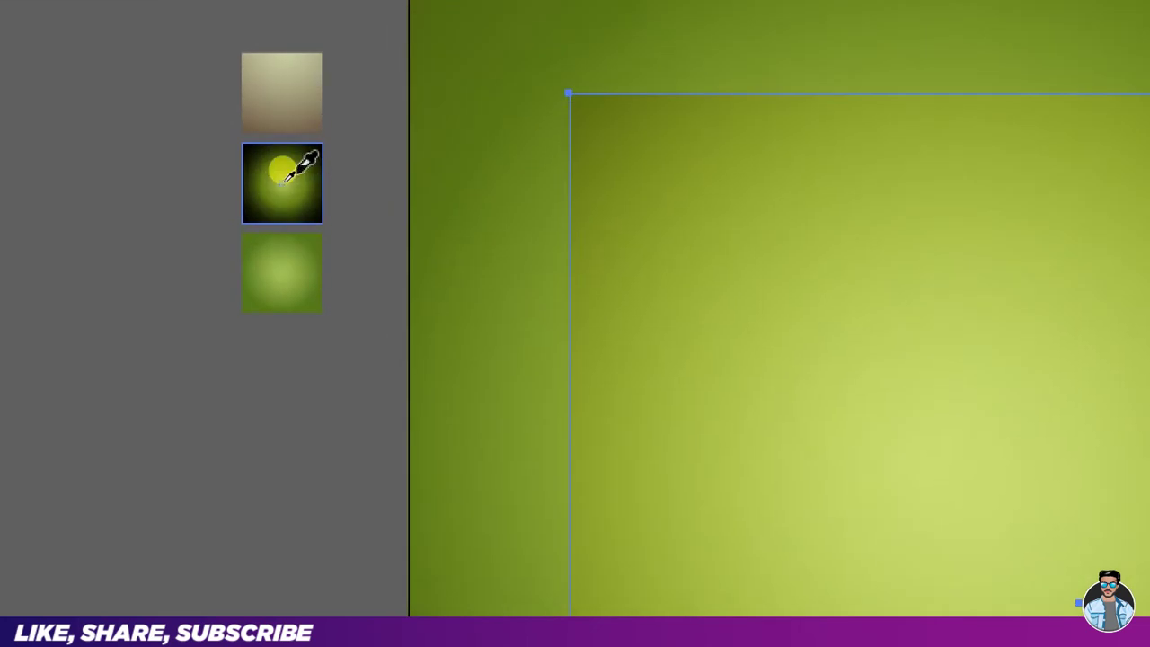
{"action": "left_click", "coordinate": [286, 178]}
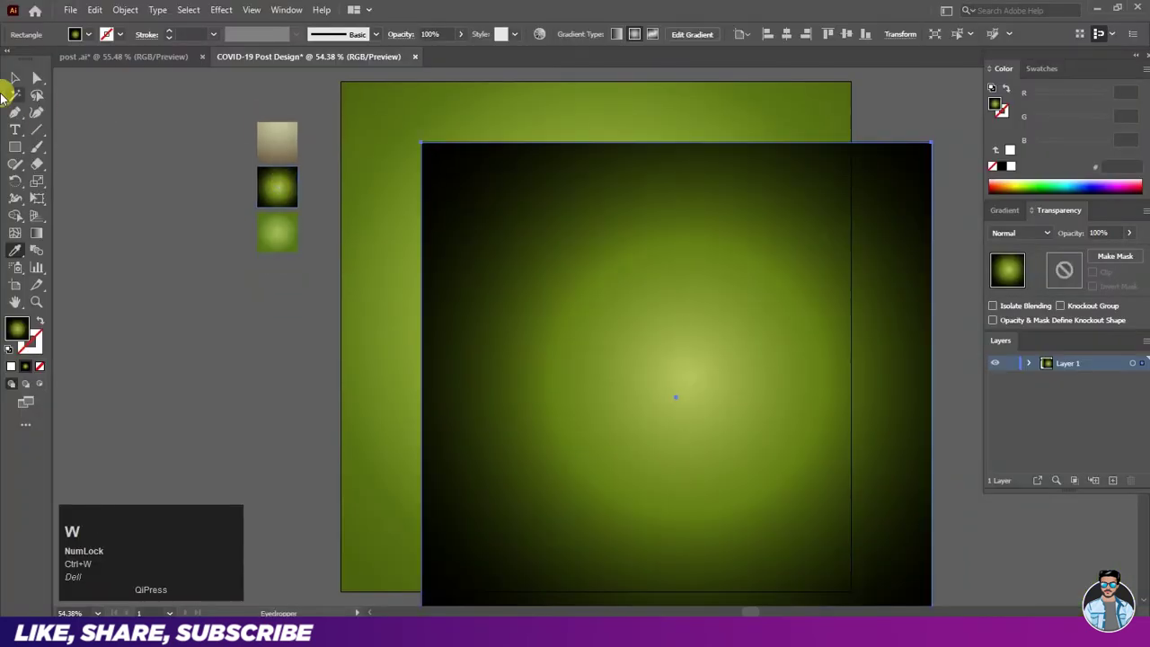
Step: Centre the green-to-black rectangle on the artboard in both directions and set its blending mode to Screen
{"action": "left_click", "coordinate": [19, 81]}
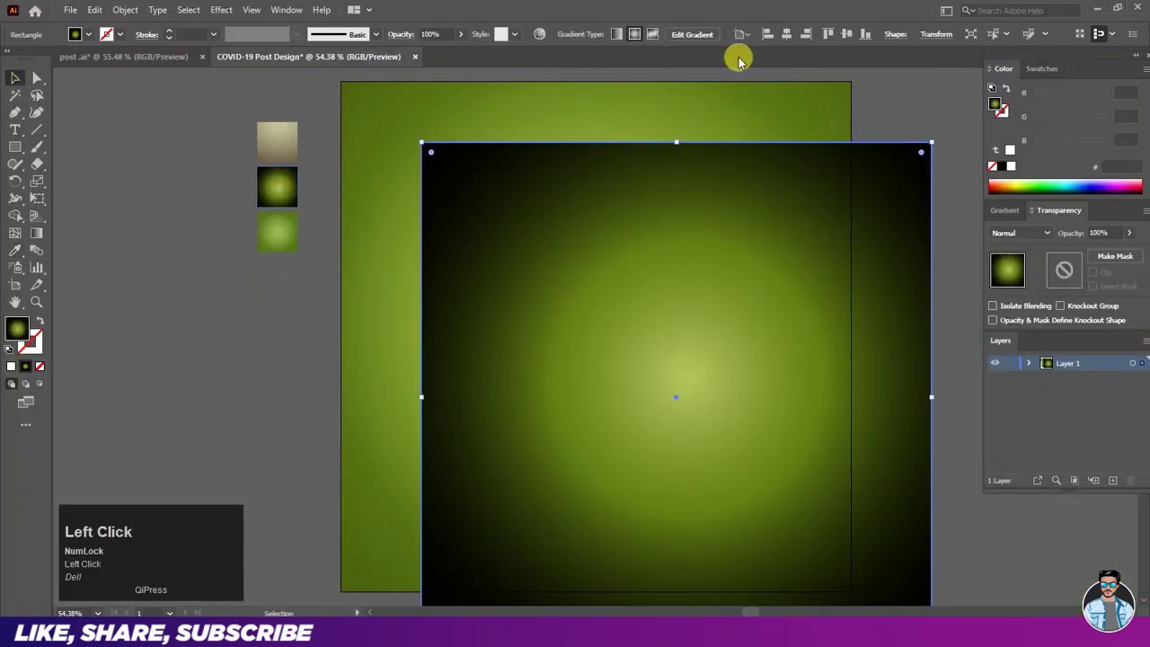
{"action": "left_click", "coordinate": [786, 34]}
{"action": "left_click", "coordinate": [846, 36]}
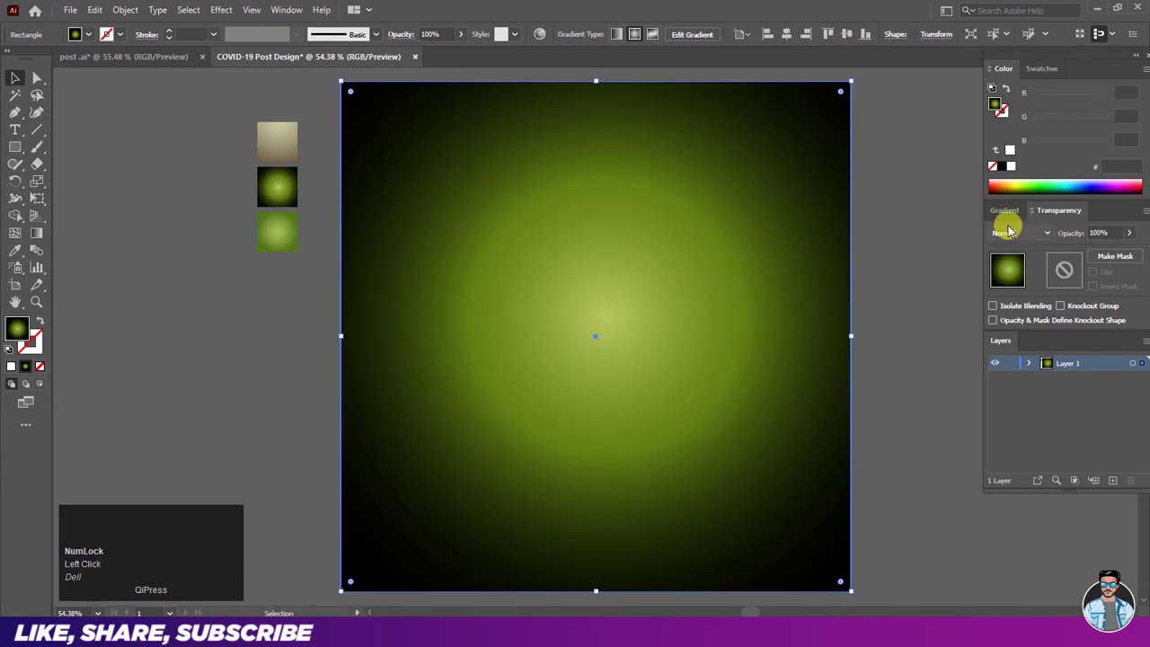
{"action": "left_click", "coordinate": [1025, 232]}
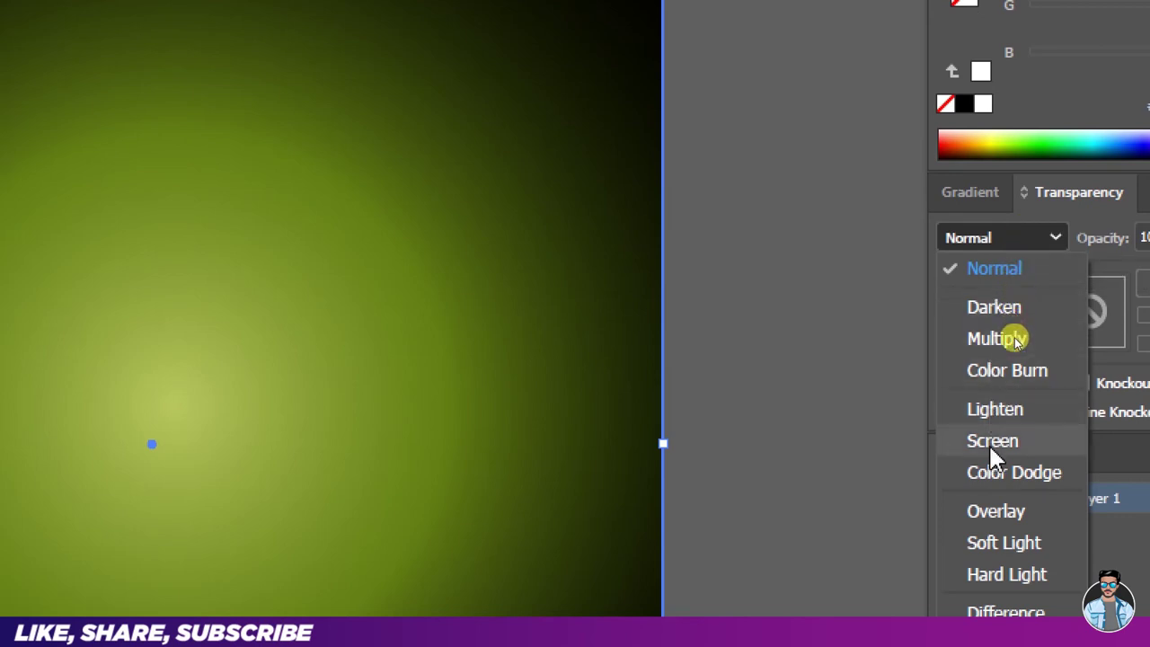
{"action": "left_click", "coordinate": [991, 450]}
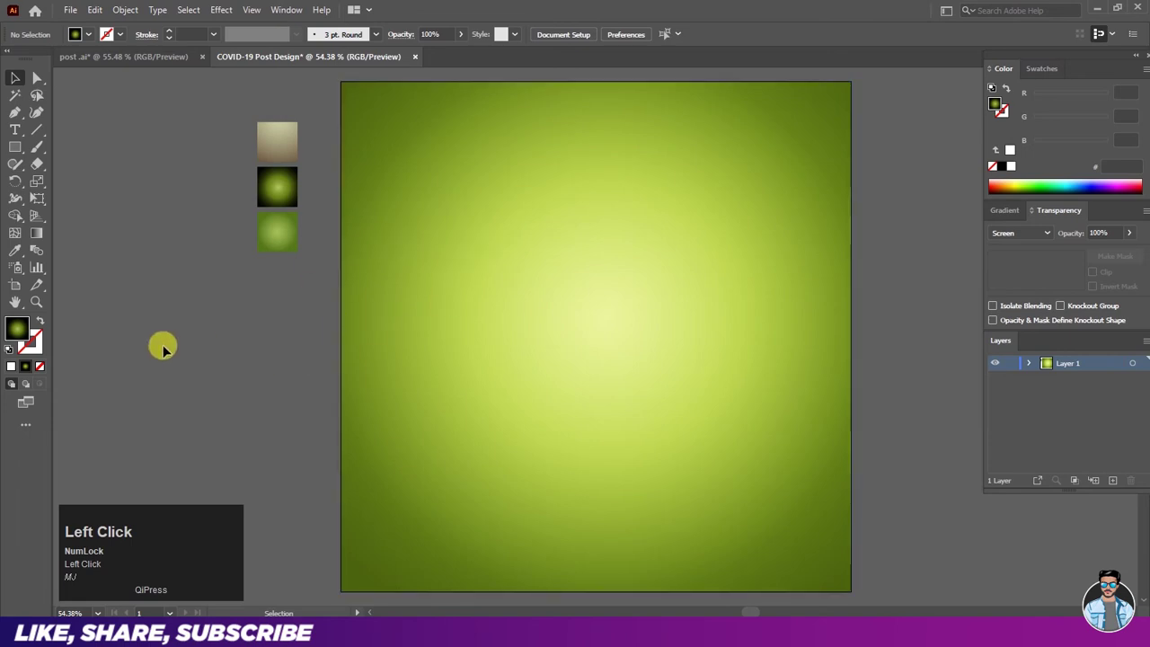
Step: Switch to the post.ai document and move the grey world map partly past the artboard's left edge
{"action": "left_click", "coordinate": [111, 61]}
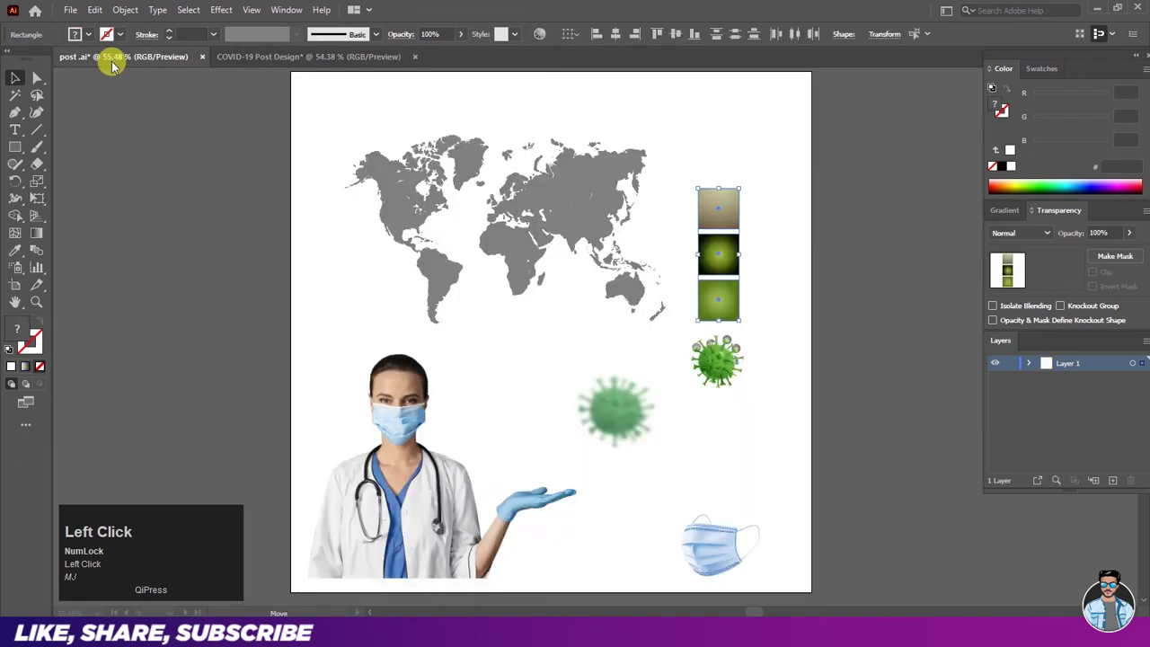
{"action": "left_click", "coordinate": [558, 189]}
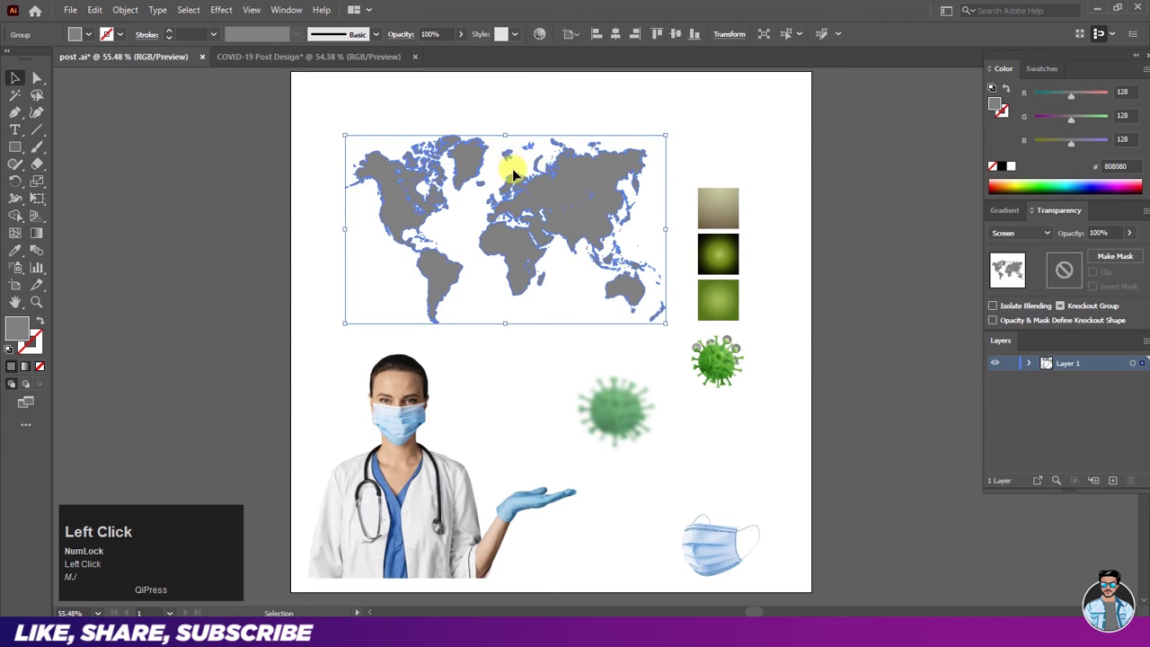
{"action": "left_click_drag", "start_coordinate": [450, 187], "coordinate": [630, 160]}
{"action": "left_click", "coordinate": [668, 143]}
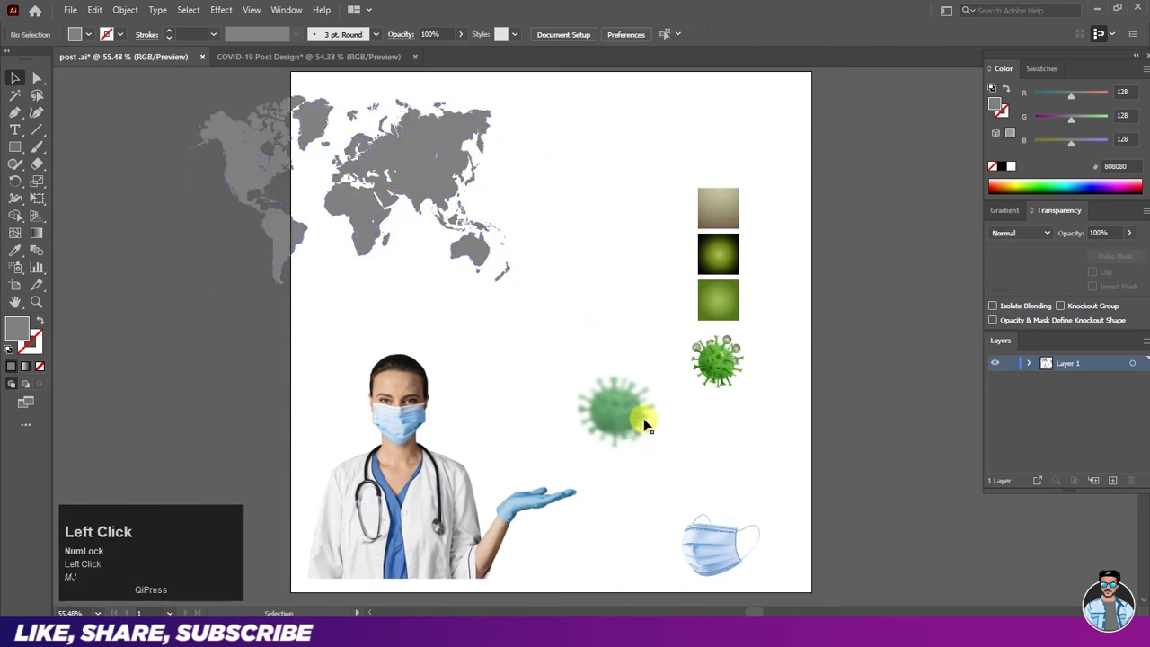
Step: Bring the sharp green virus from post.ai into the COVID-19 Post Design document, placing it beside the artboard below the swatches
{"action": "left_click", "coordinate": [718, 365]}
{"action": "left_click_drag", "start_coordinate": [719, 363], "coordinate": [333, 94]}
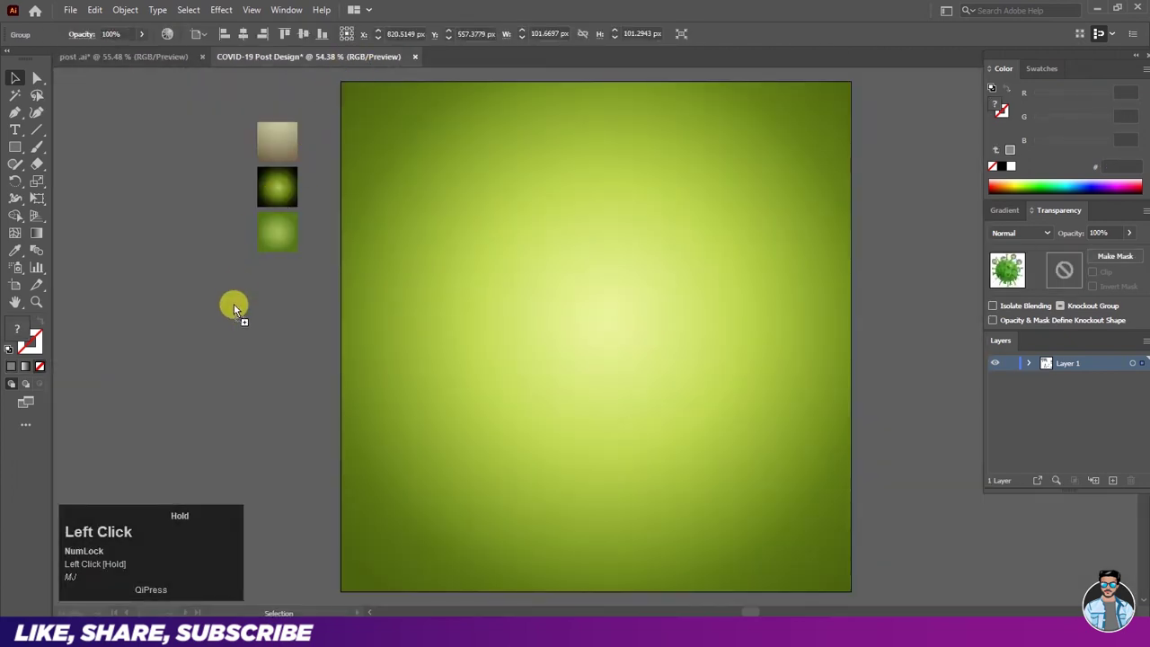
{"action": "left_click_drag", "start_coordinate": [233, 307], "coordinate": [232, 307]}
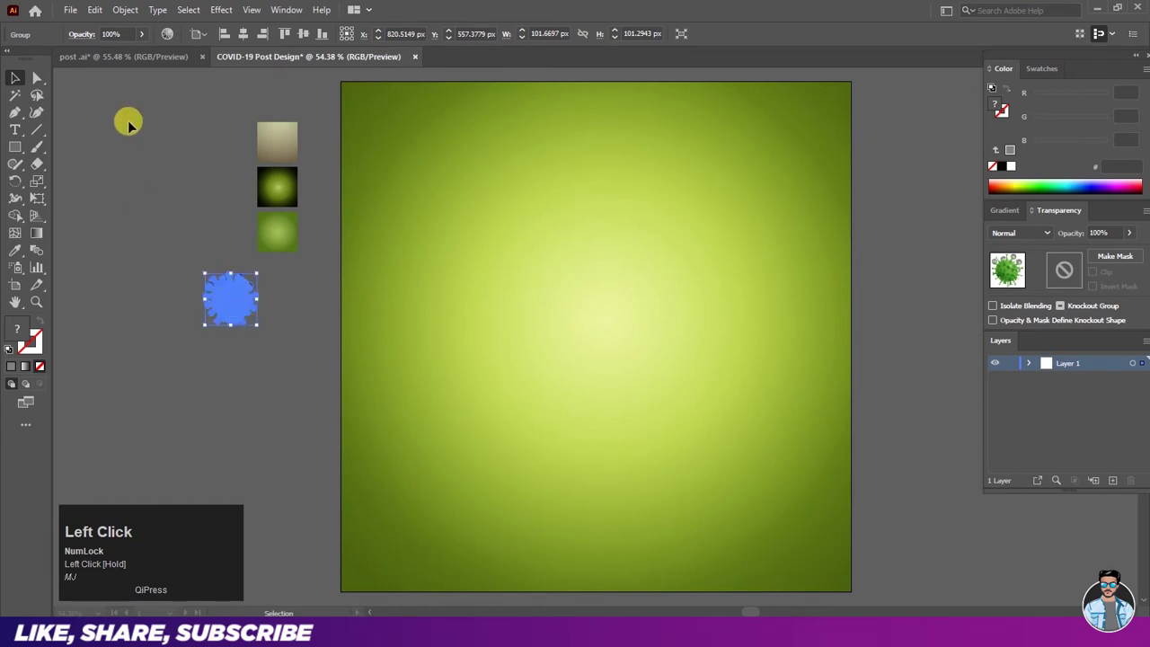
Step: Bring the blurred green virus from post.ai into the COVID-19 Post Design document, placing it below the sharp virus
{"action": "left_click", "coordinate": [140, 56]}
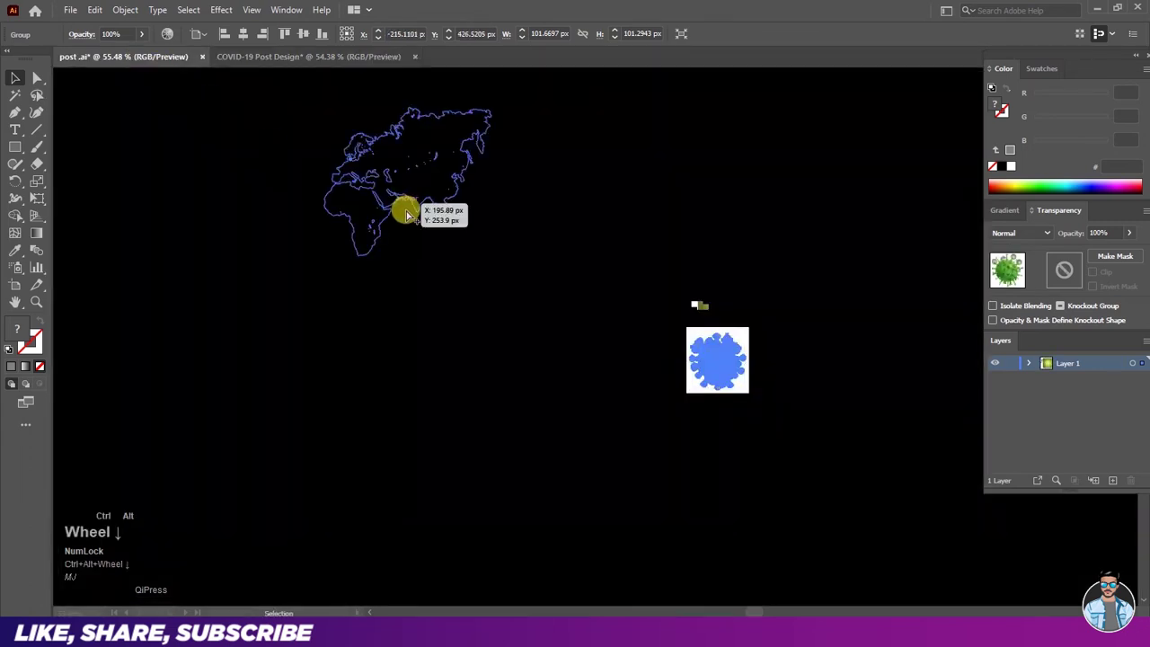
{"action": "scroll", "coordinate": [406, 214], "scroll_direction": "down", "scroll_amount": 1}
{"action": "left_click", "coordinate": [591, 403]}
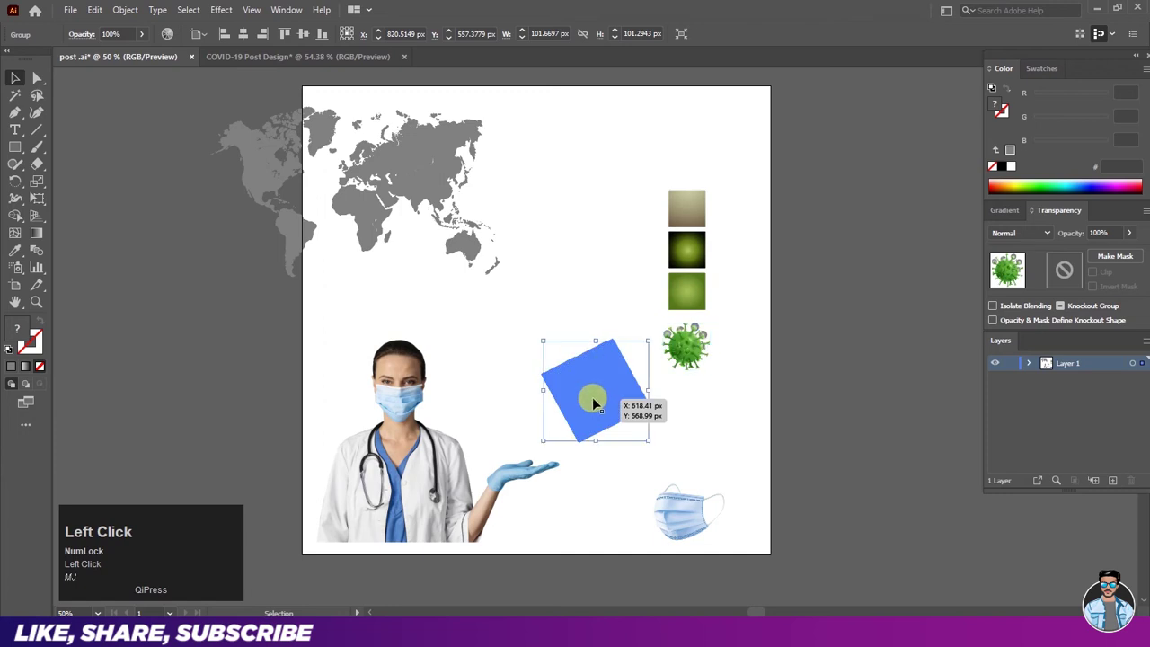
{"action": "left_click_drag", "start_coordinate": [564, 368], "coordinate": [369, 57]}
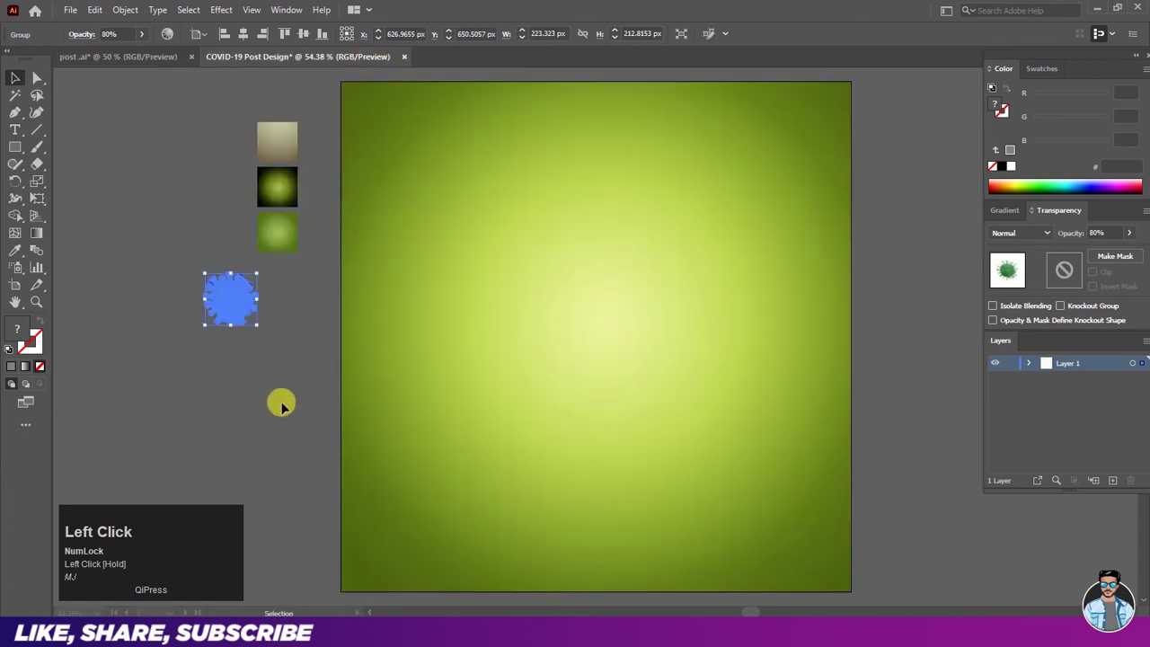
{"action": "left_click_drag", "start_coordinate": [281, 402], "coordinate": [281, 403]}
Step: Move the sharp virus to the artboard's lower right area and enlarge it
{"action": "scroll", "coordinate": [375, 352], "scroll_direction": "up", "scroll_amount": 1}
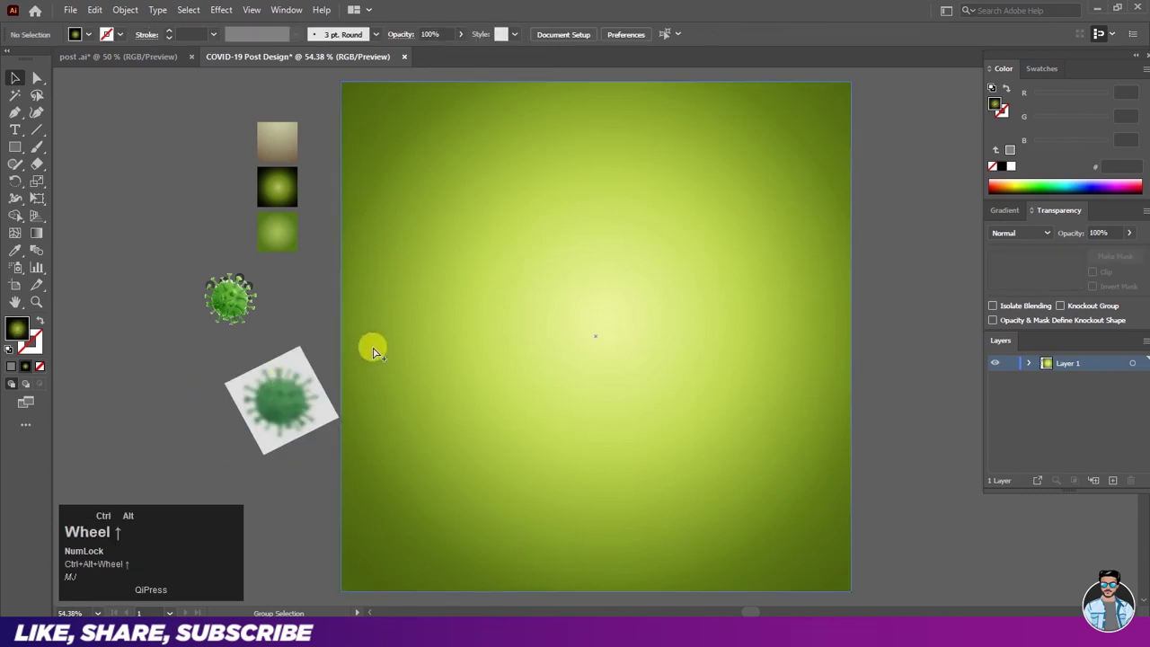
{"action": "scroll", "coordinate": [373, 351], "scroll_direction": "up", "scroll_amount": 1}
{"action": "scroll", "coordinate": [383, 349], "scroll_direction": "down", "scroll_amount": 2}
{"action": "left_click_drag", "start_coordinate": [246, 303], "coordinate": [771, 489]}
{"action": "scroll", "coordinate": [727, 419], "scroll_direction": "down", "scroll_amount": 1}
{"action": "scroll", "coordinate": [750, 444], "scroll_direction": "up", "scroll_amount": 1}
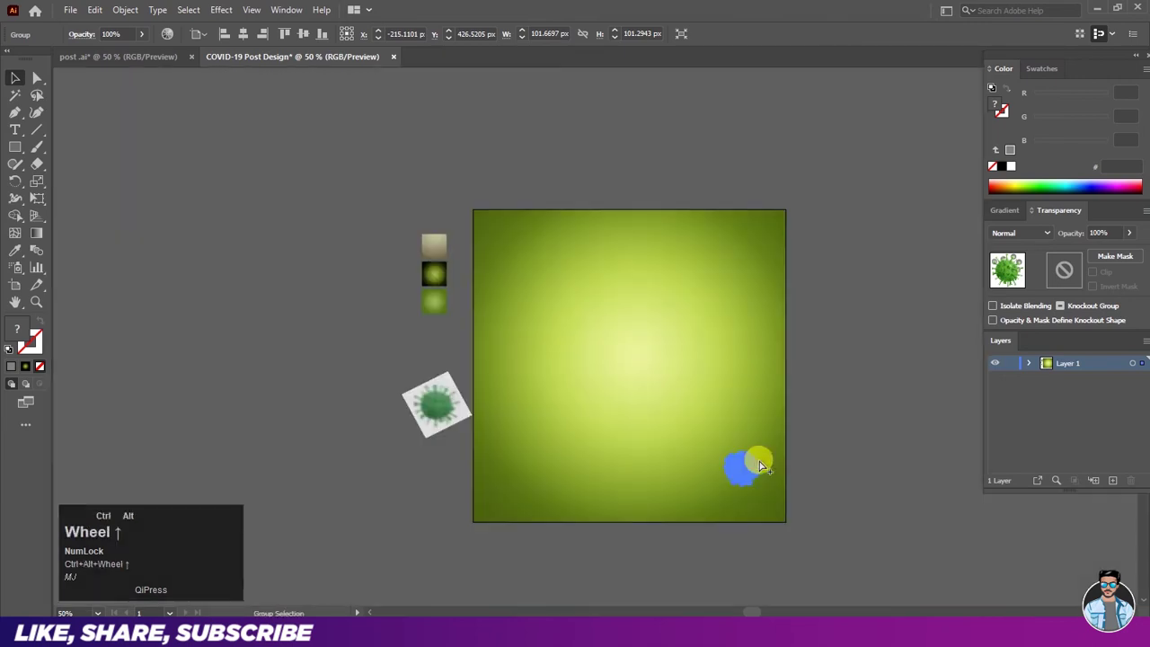
{"action": "left_click_drag", "start_coordinate": [758, 448], "coordinate": [824, 425]}
{"action": "left_click", "coordinate": [821, 430]}
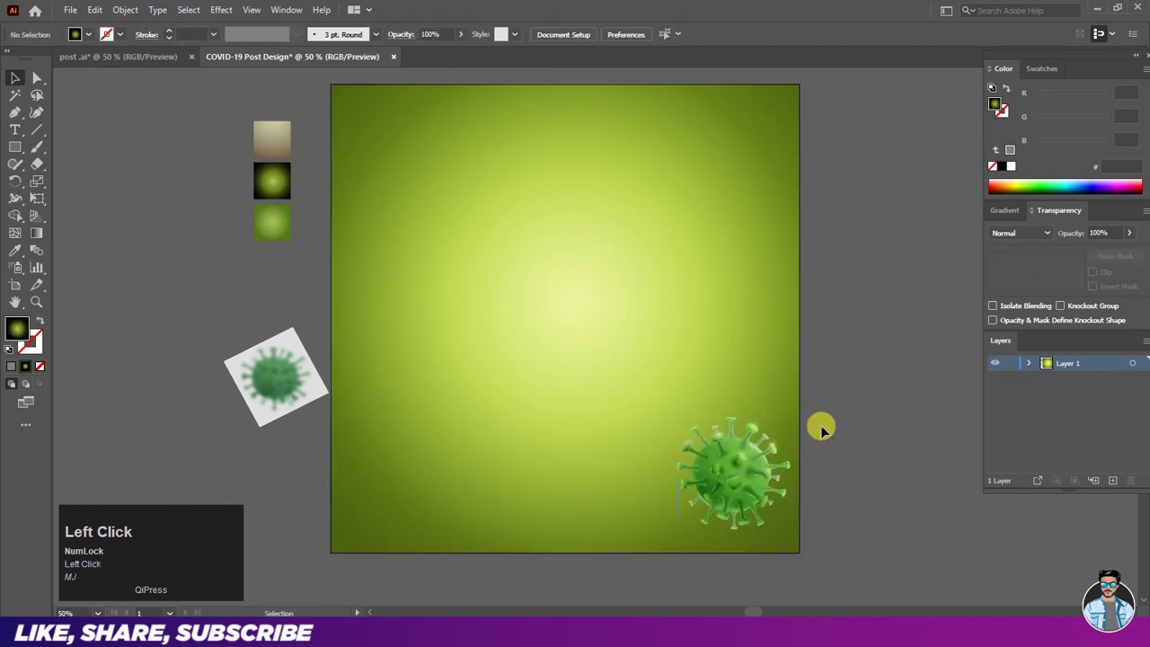
Step: Shift the enlarged sharp virus so it overlaps the artboard's lower right corner, and deselect it
{"action": "left_click_drag", "start_coordinate": [750, 467], "coordinate": [784, 519]}
{"action": "scroll", "coordinate": [813, 494], "scroll_direction": "up", "scroll_amount": 2}
{"action": "left_click", "coordinate": [835, 481]}
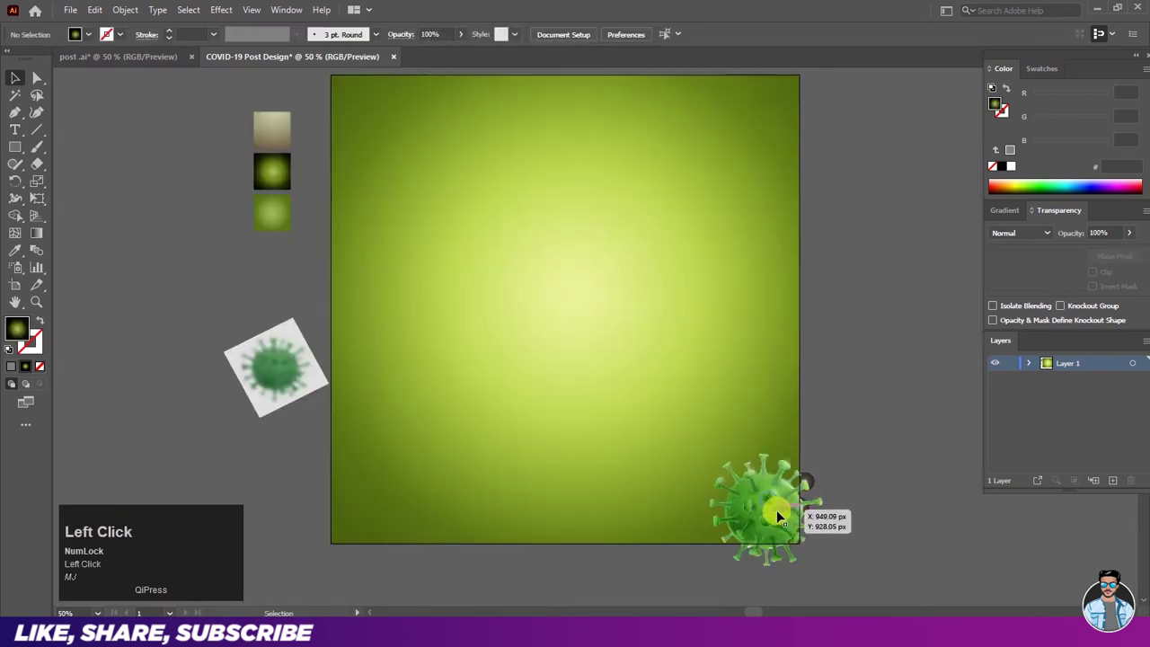
{"action": "left_click", "coordinate": [877, 420]}
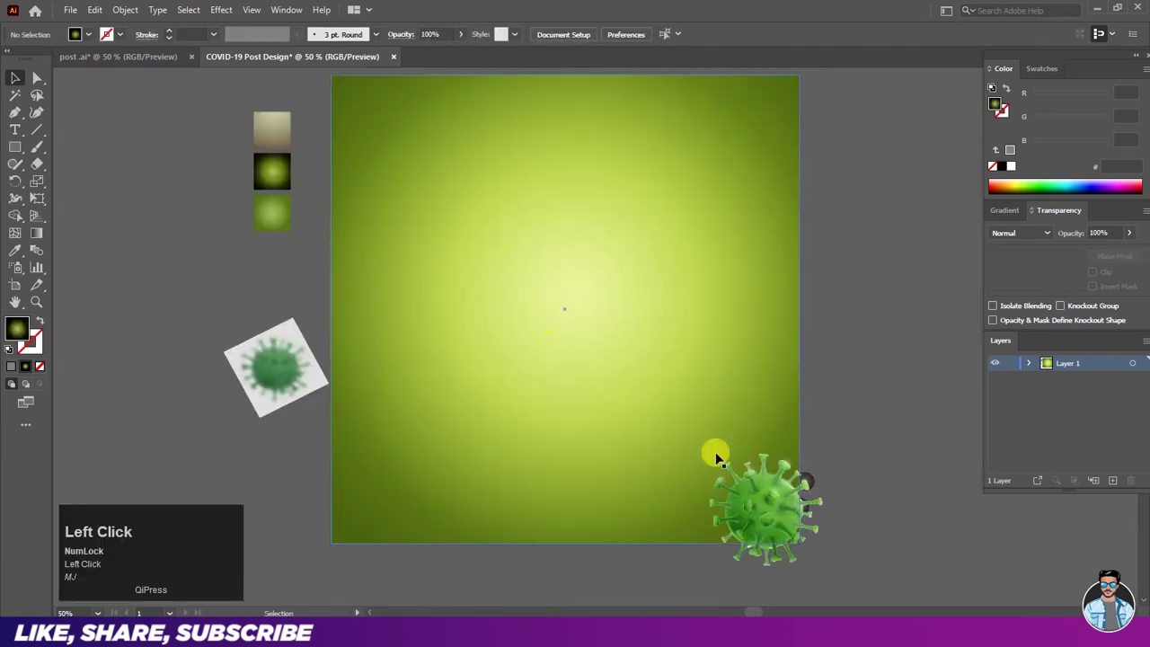
Step: Move the blurred virus image onto the artboard, left of its centre, and deselect it
{"action": "left_click", "coordinate": [278, 360]}
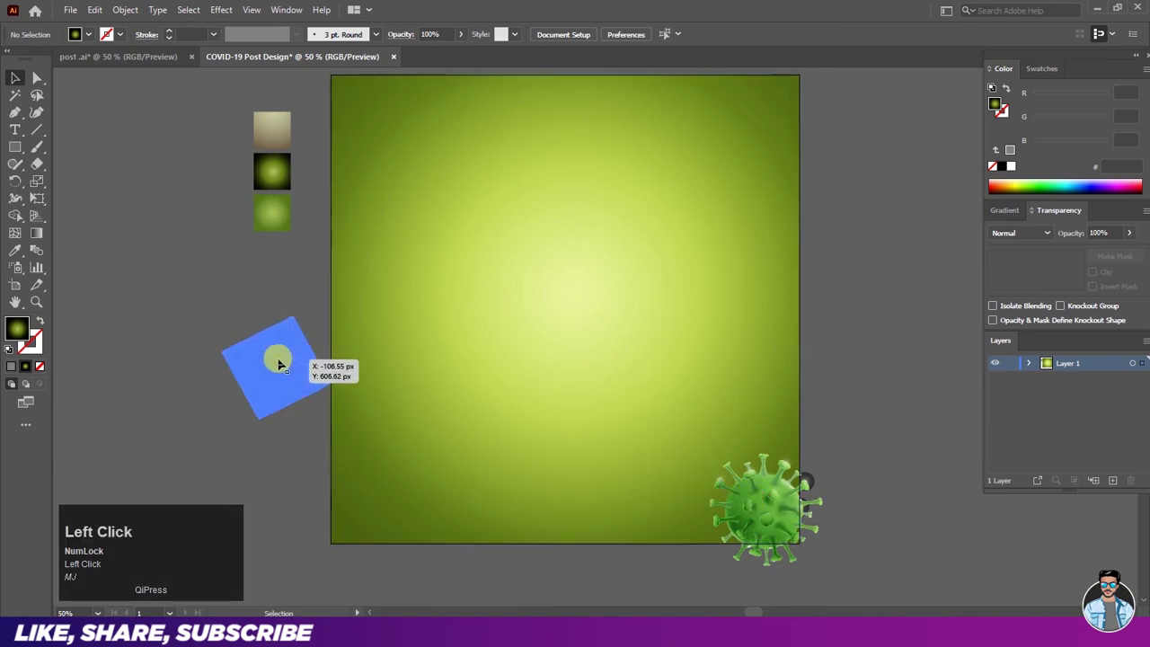
{"action": "left_click_drag", "start_coordinate": [276, 364], "coordinate": [444, 309]}
{"action": "key", "text": "space"}
{"action": "left_click_drag", "start_coordinate": [512, 277], "coordinate": [518, 296]}
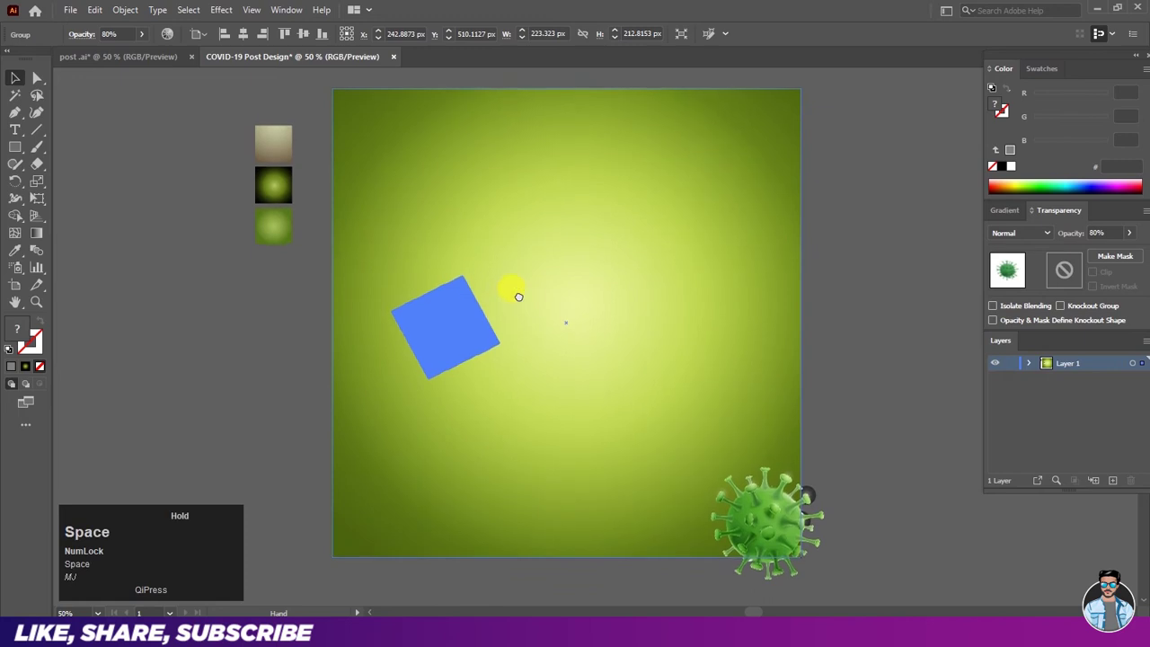
{"action": "left_click", "coordinate": [277, 326]}
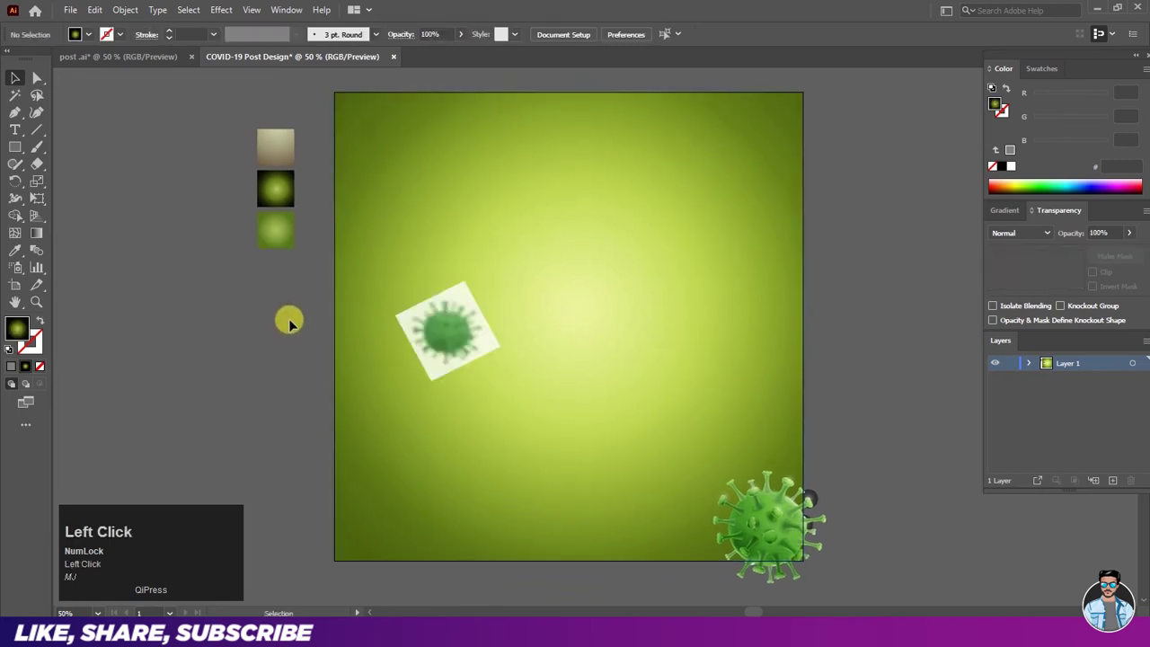
{"action": "key", "text": "z"}
{"action": "left_click_drag", "start_coordinate": [461, 307], "coordinate": [401, 307]}
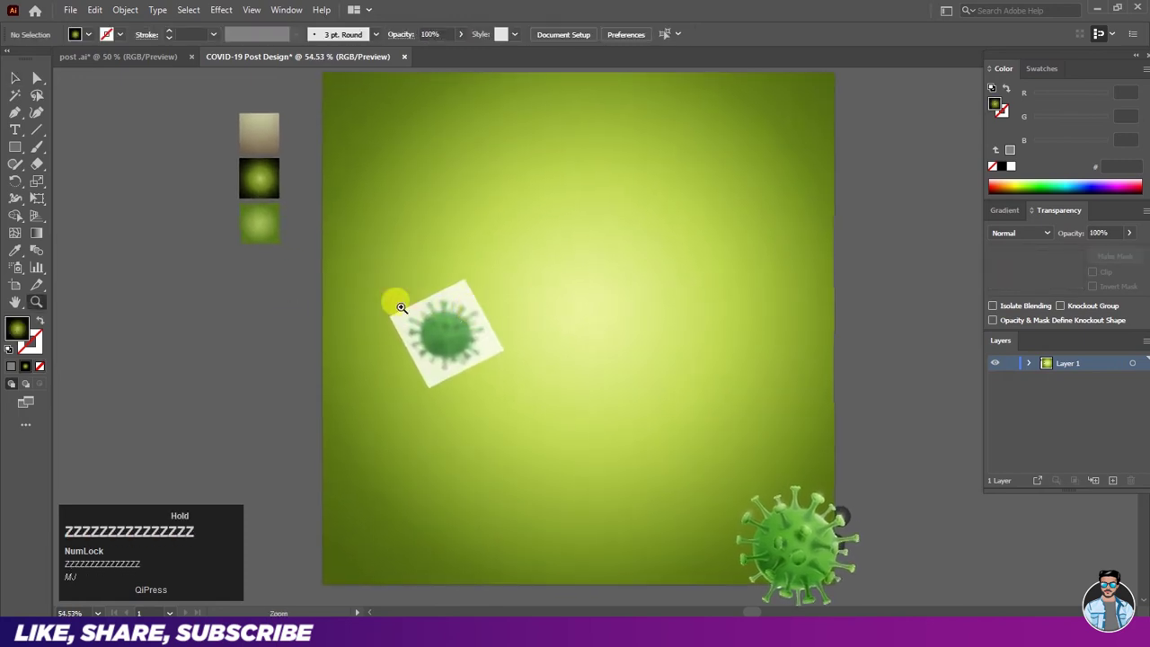
Step: Set the blending mode of the blurred virus left of the artboard's centre to Multiply, and deselect it
{"action": "left_click", "coordinate": [16, 79]}
{"action": "left_click", "coordinate": [446, 331]}
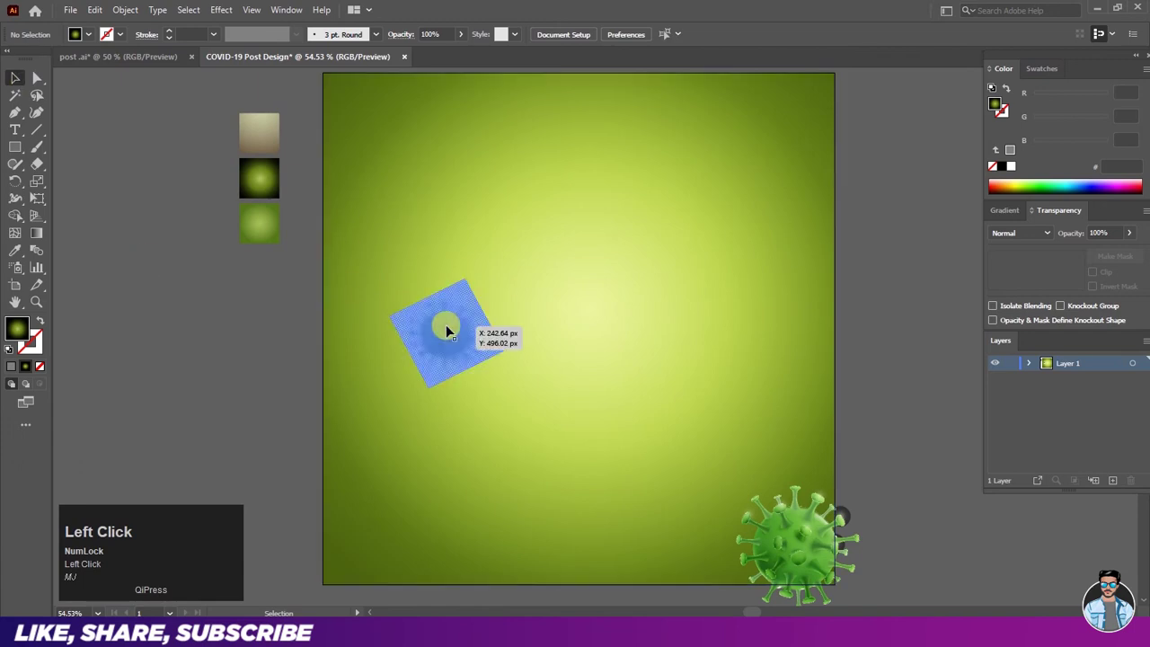
{"action": "left_click", "coordinate": [1029, 236]}
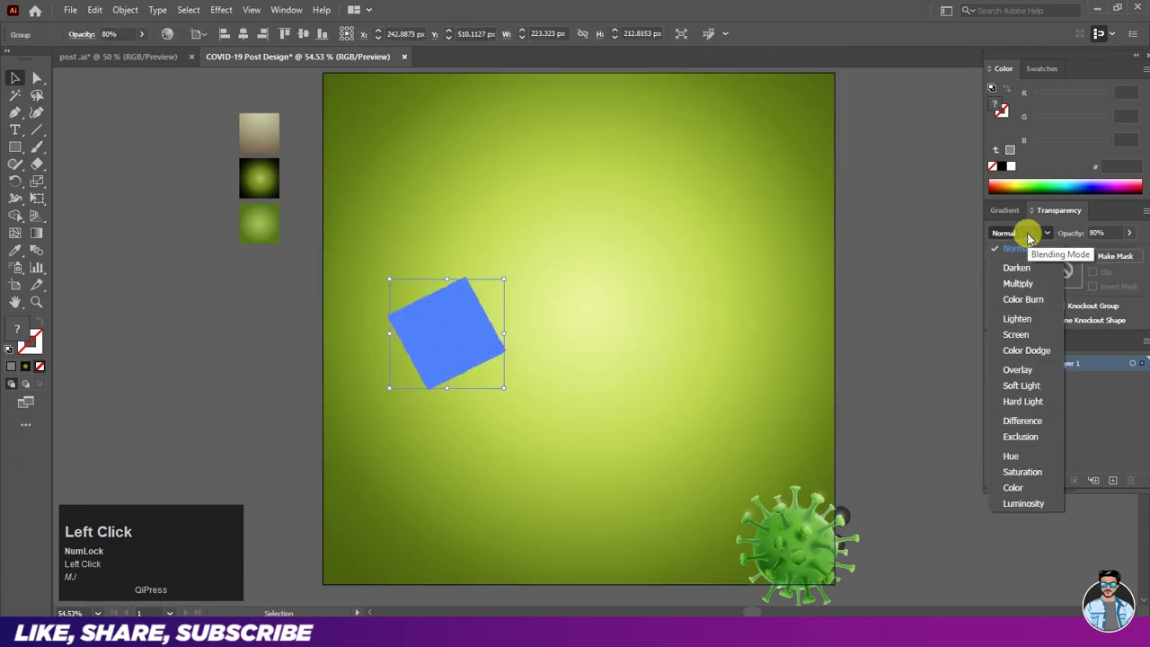
{"action": "left_click", "coordinate": [1030, 284]}
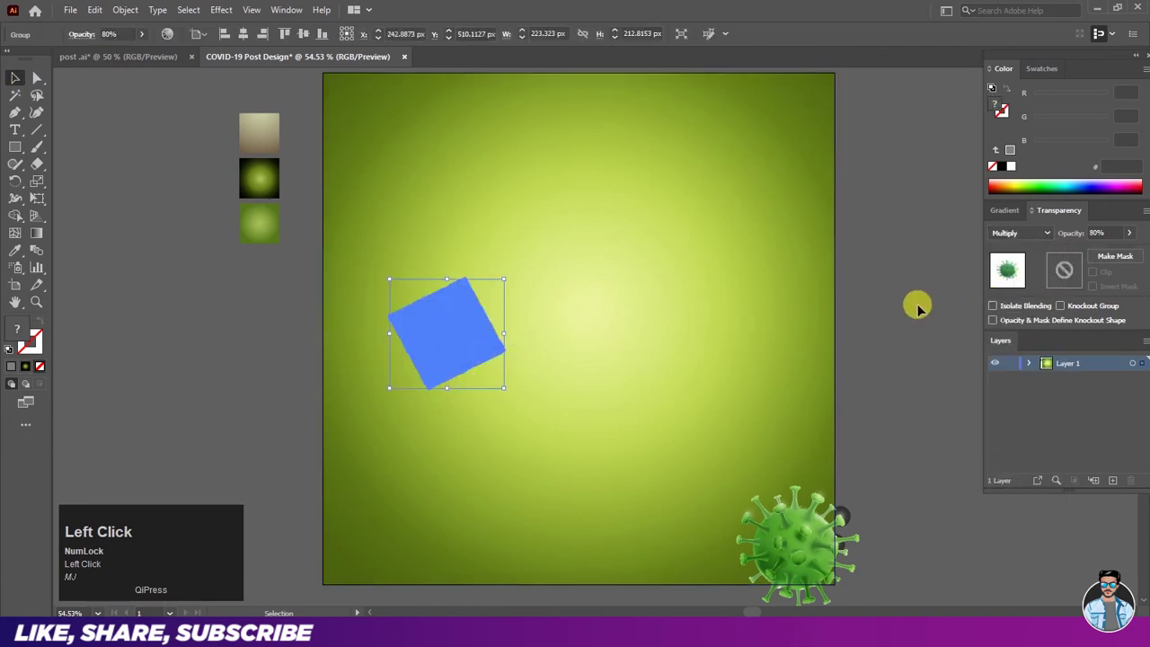
{"action": "left_click", "coordinate": [917, 304]}
{"action": "scroll", "coordinate": [468, 336], "scroll_direction": "up", "scroll_amount": 1}
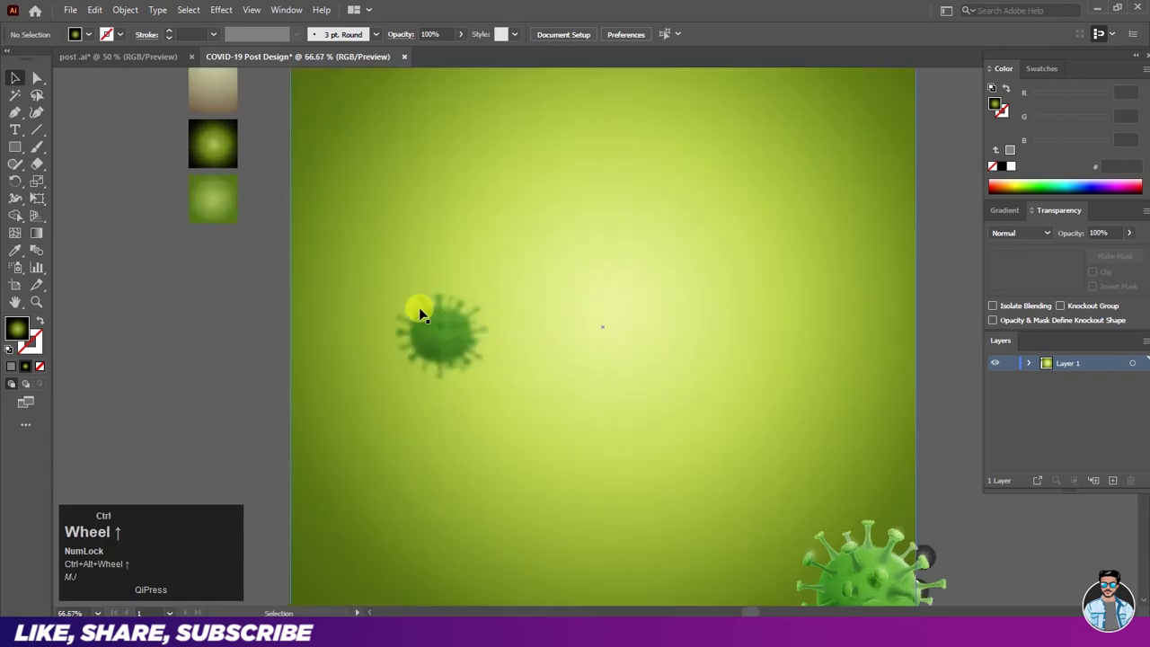
Step: Enlarge the blurred virus proportionally from its centre to about 281 × 268 px
{"action": "left_click", "coordinate": [310, 319]}
{"action": "scroll", "coordinate": [351, 329], "scroll_direction": "down", "scroll_amount": 1}
{"action": "left_click_drag", "start_coordinate": [413, 331], "coordinate": [438, 316]}
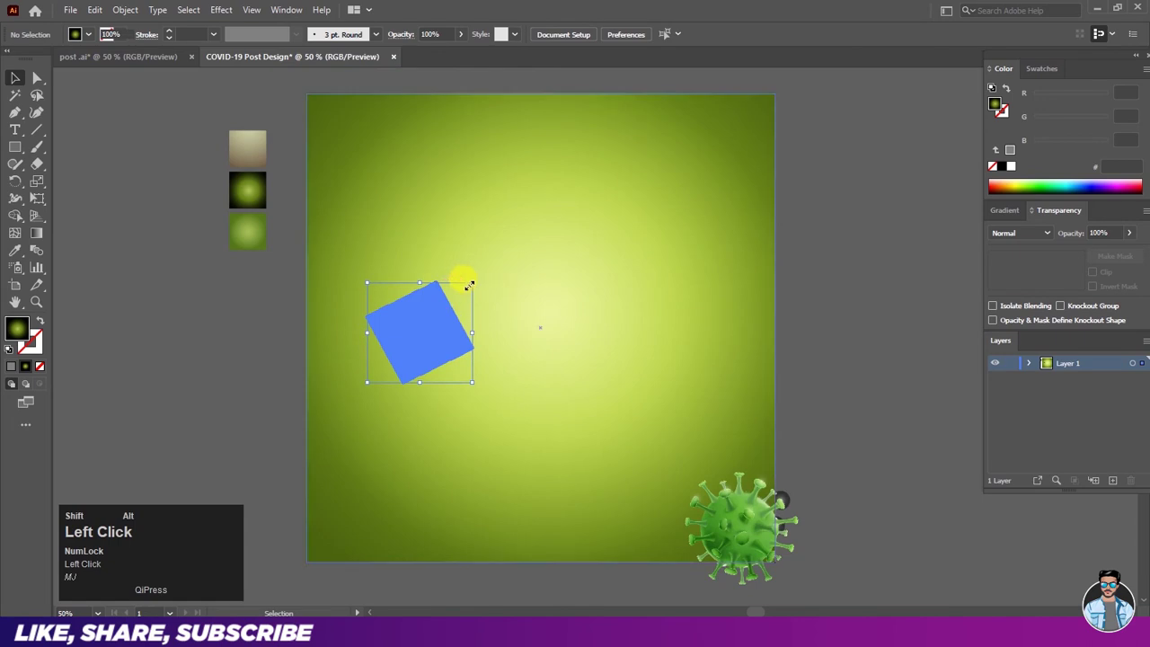
{"action": "left_click_drag", "start_coordinate": [471, 282], "coordinate": [494, 269]}
{"action": "left_click", "coordinate": [252, 326]}
{"action": "left_click_drag", "start_coordinate": [416, 326], "coordinate": [410, 335]}
{"action": "scroll", "coordinate": [419, 327], "scroll_direction": "up", "scroll_amount": 1}
{"action": "left_click", "coordinate": [254, 332]}
Step: Duplicate the blurred virus in front and move the copy to the upper part of the artboard, right of the original
{"action": "left_click", "coordinate": [94, 9]}
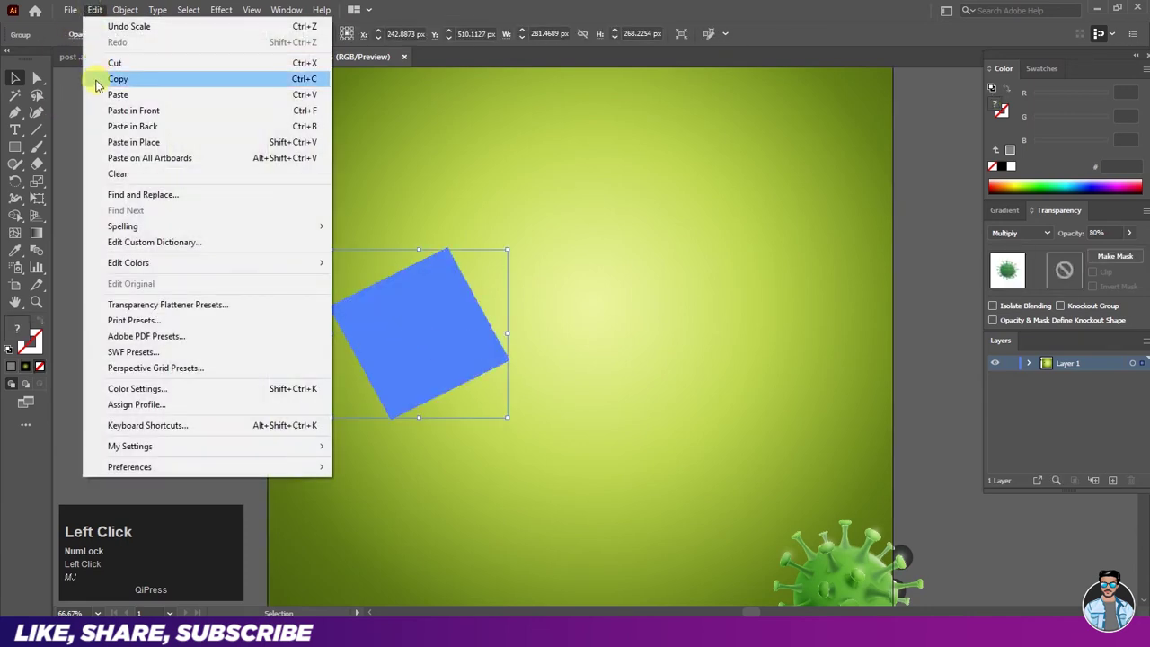
{"action": "left_click", "coordinate": [99, 80]}
{"action": "left_click", "coordinate": [95, 9]}
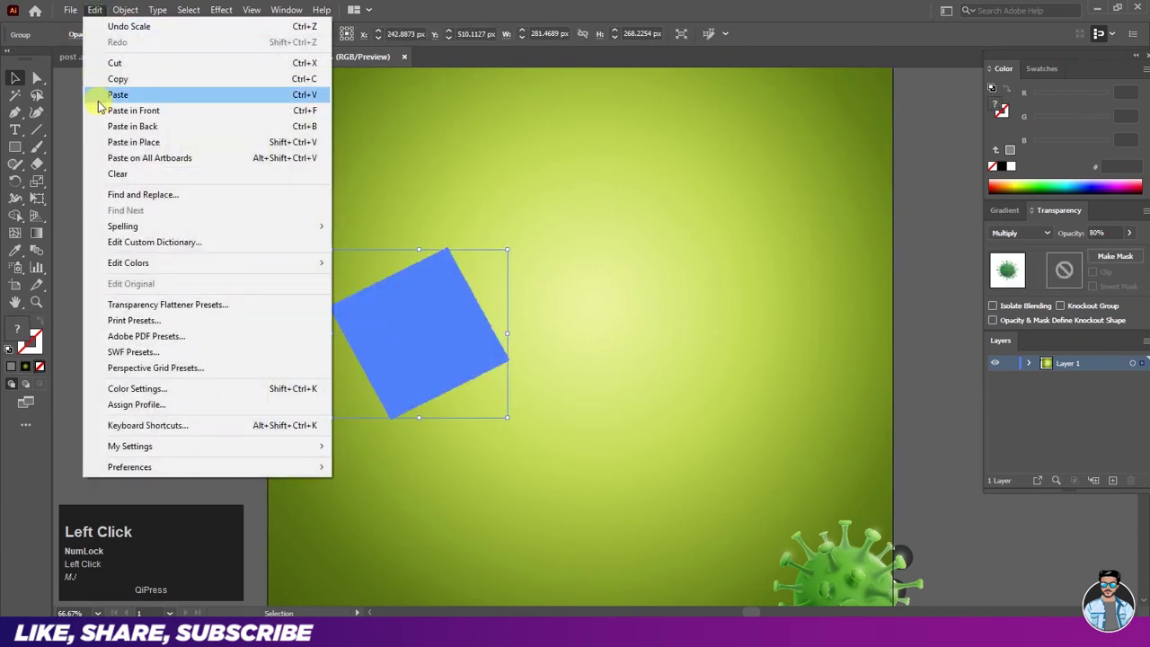
{"action": "left_click", "coordinate": [99, 111]}
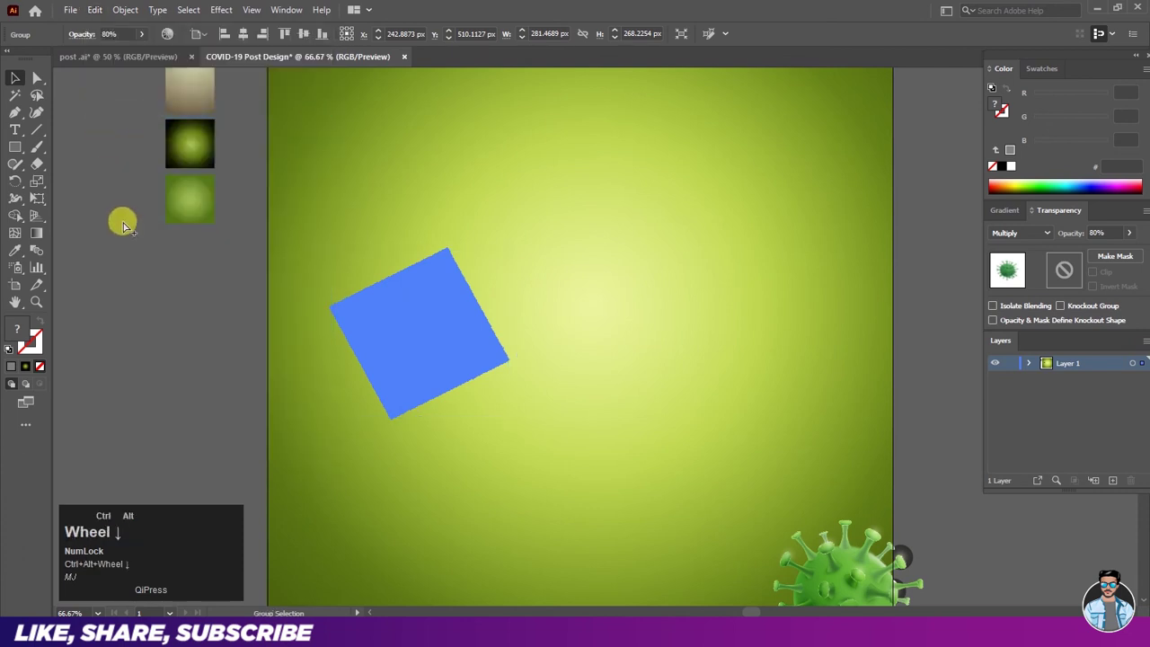
{"action": "scroll", "coordinate": [123, 225], "scroll_direction": "down", "scroll_amount": 1}
{"action": "left_click_drag", "start_coordinate": [352, 301], "coordinate": [527, 227]}
Step: Rotate the upper virus copy clockwise by about 45°, and deselect it
{"action": "left_click_drag", "start_coordinate": [593, 154], "coordinate": [760, 193]}
{"action": "left_click", "coordinate": [760, 192]}
{"action": "scroll", "coordinate": [515, 207], "scroll_direction": "up", "scroll_amount": 1}
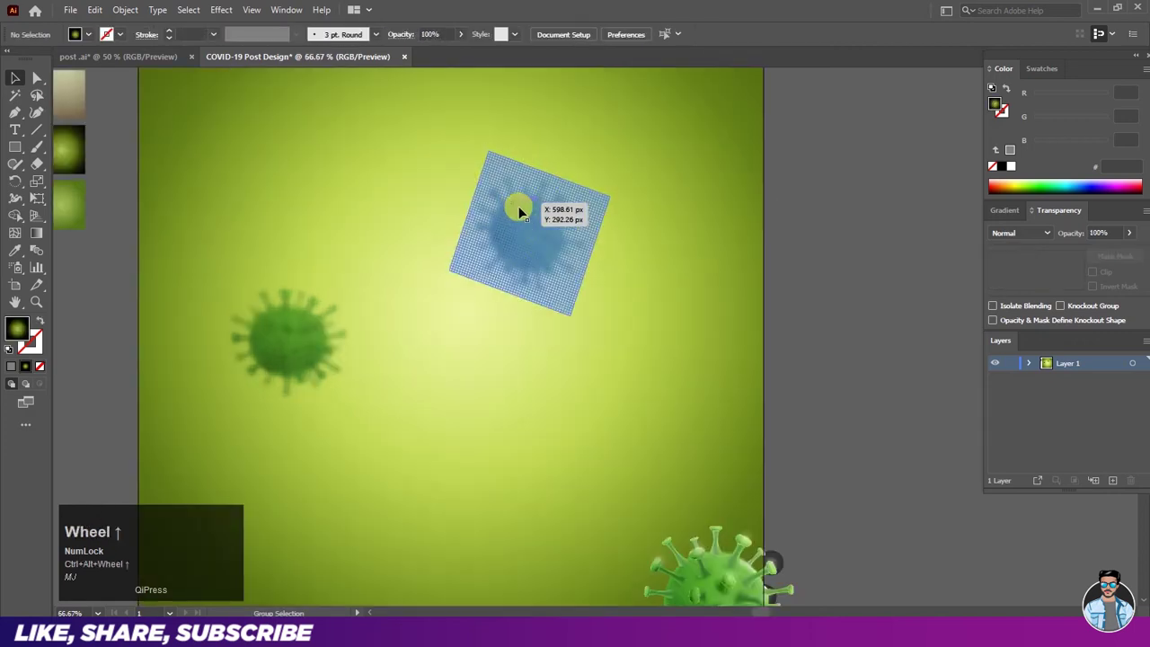
{"action": "scroll", "coordinate": [547, 262], "scroll_direction": "down", "scroll_amount": 1}
{"action": "left_click_drag", "start_coordinate": [495, 169], "coordinate": [510, 205]}
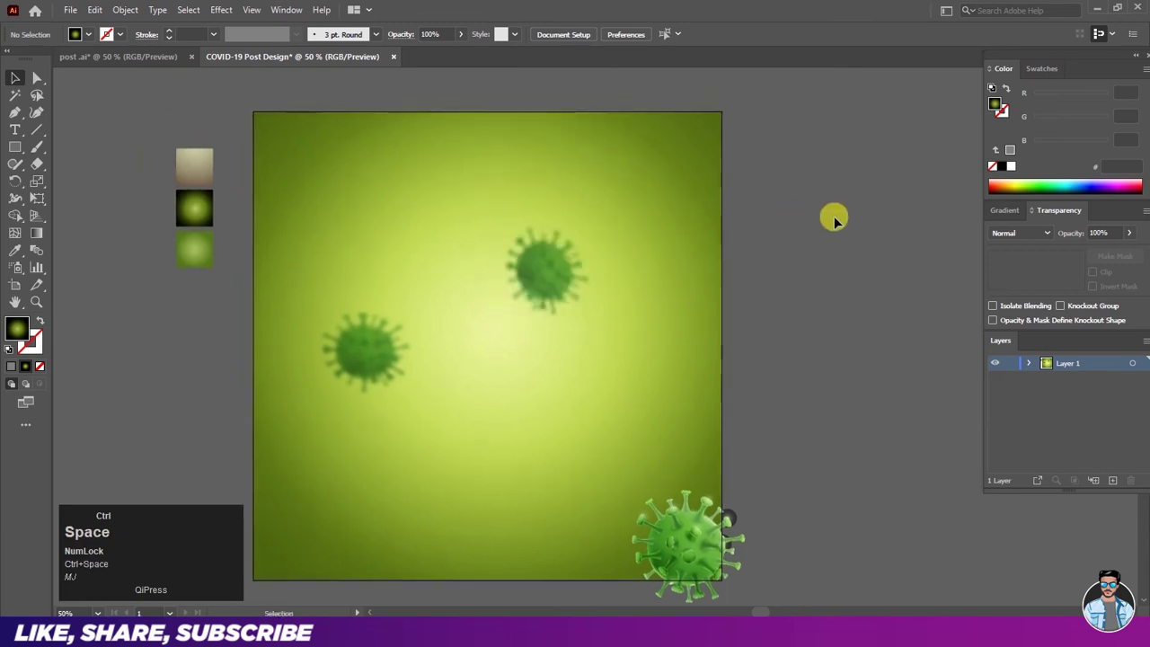
{"action": "left_click", "coordinate": [835, 218], "text": "ctrl"}
Step: Move the rotated virus copy so it overlaps the artboard's upper right corner, and deselect it
{"action": "left_click_drag", "start_coordinate": [559, 265], "coordinate": [698, 120]}
{"action": "left_click_drag", "start_coordinate": [794, 180], "coordinate": [793, 179]}
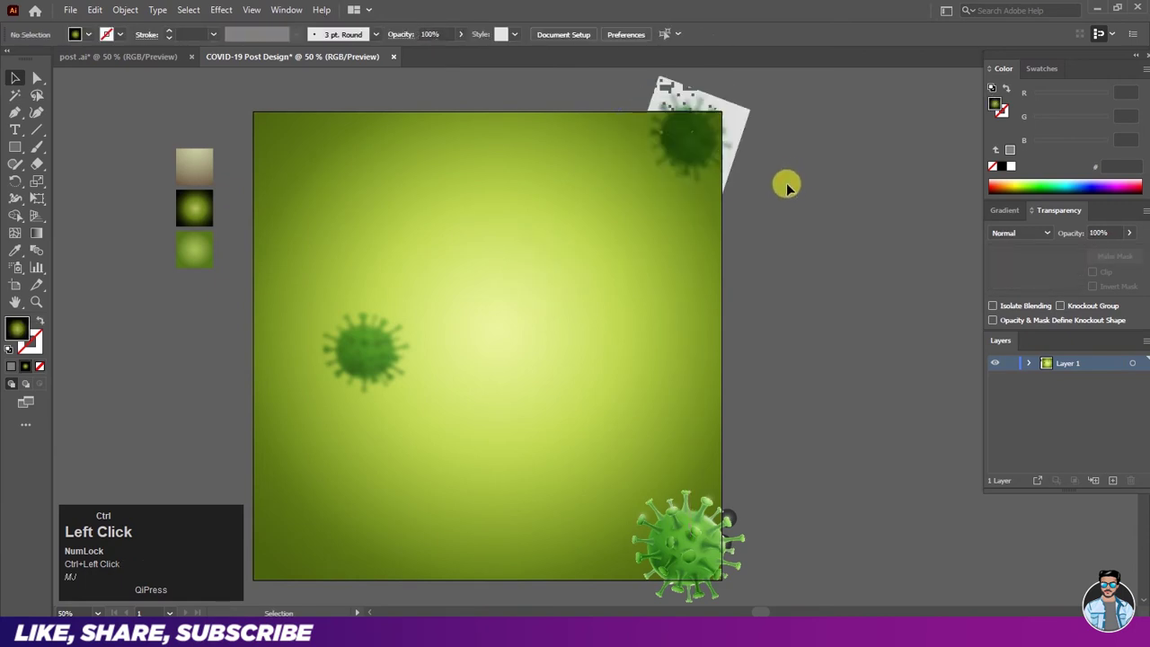
{"action": "scroll", "coordinate": [737, 155], "scroll_direction": "up", "scroll_amount": 2}
{"action": "scroll", "coordinate": [746, 149], "scroll_direction": "down", "scroll_amount": 2}
{"action": "left_click", "coordinate": [791, 150]}
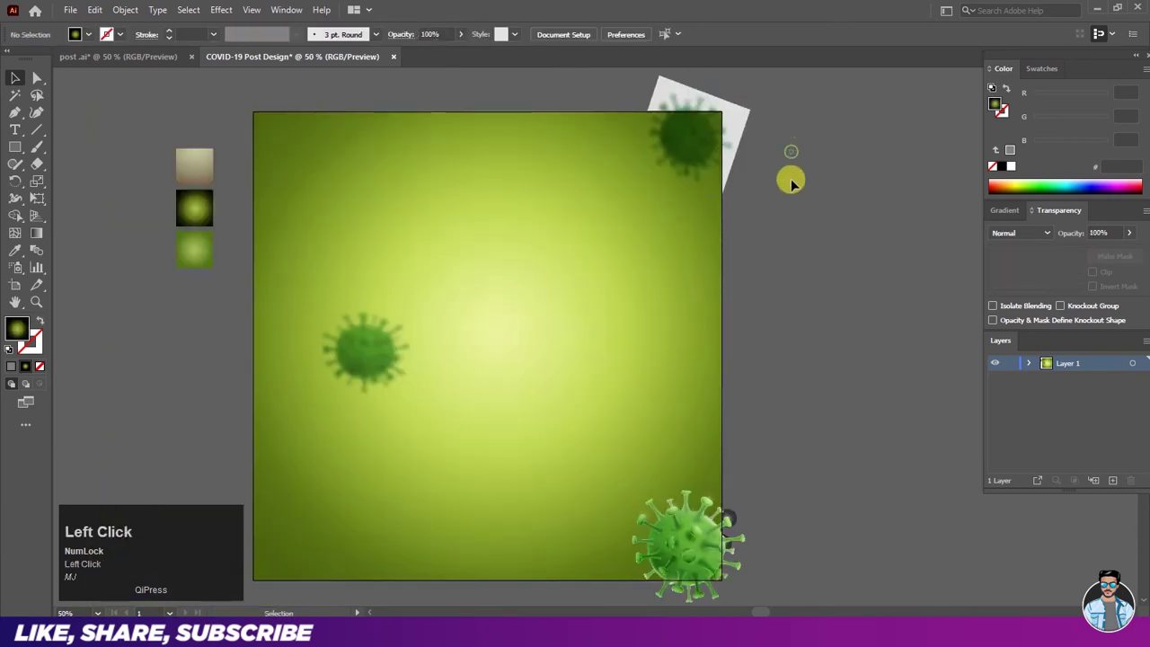
Step: Duplicate the blurred virus left of centre in front and enlarge the copy to about 424 × 404 px
{"action": "left_click", "coordinate": [362, 330]}
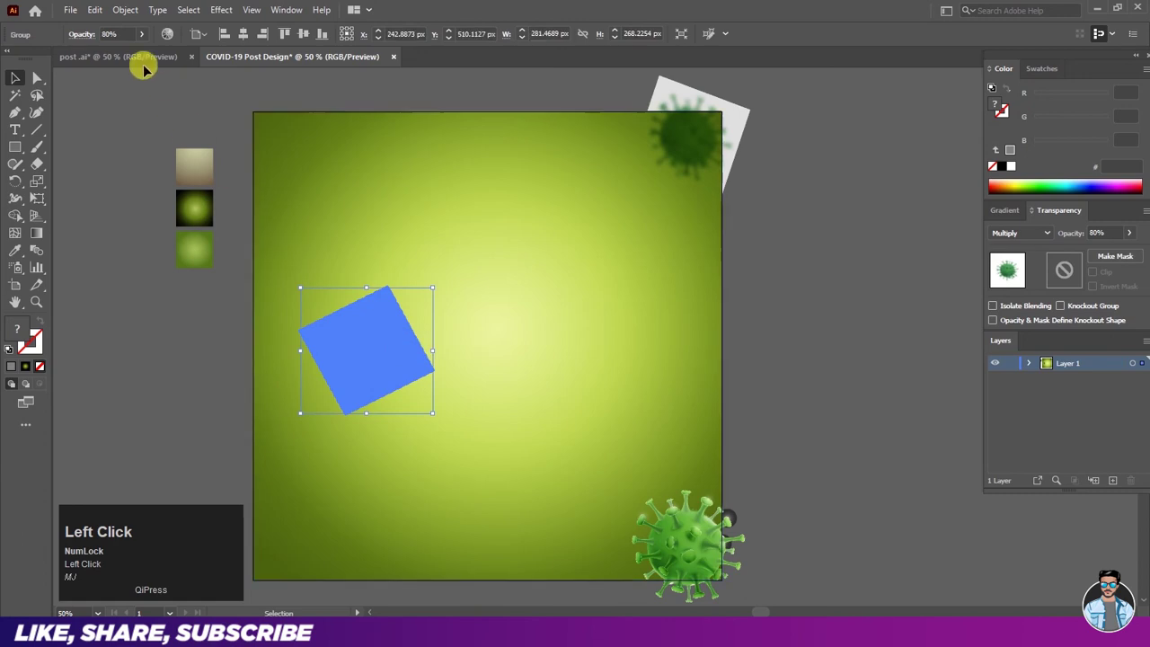
{"action": "left_click", "coordinate": [95, 11]}
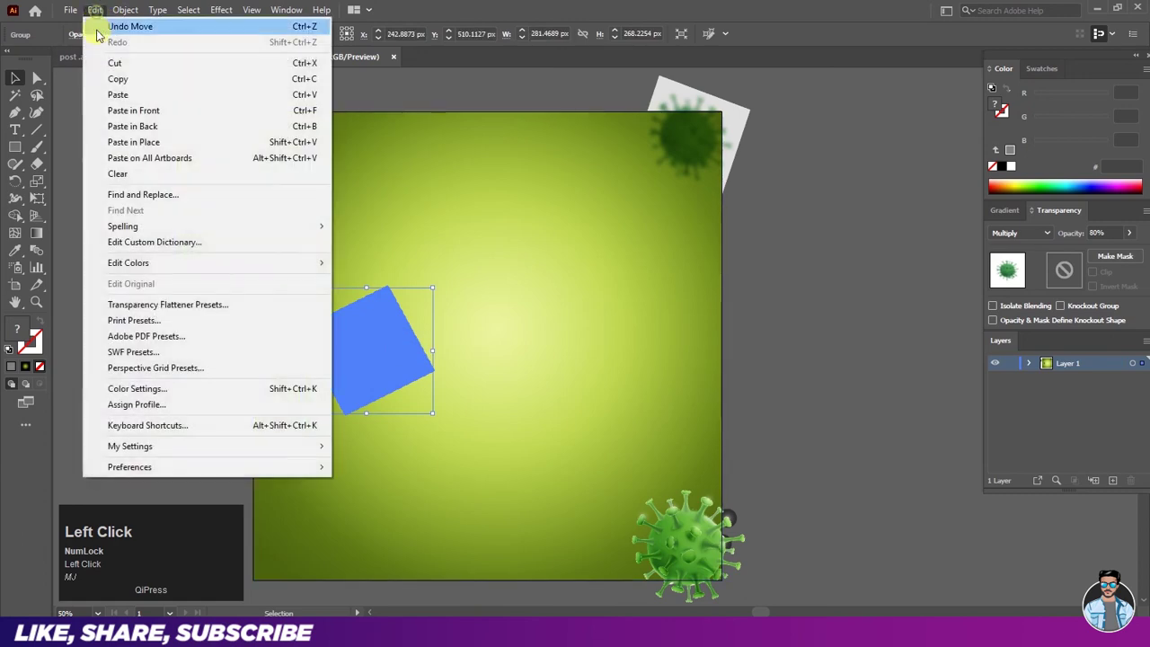
{"action": "left_click", "coordinate": [100, 81]}
{"action": "left_click", "coordinate": [95, 11]}
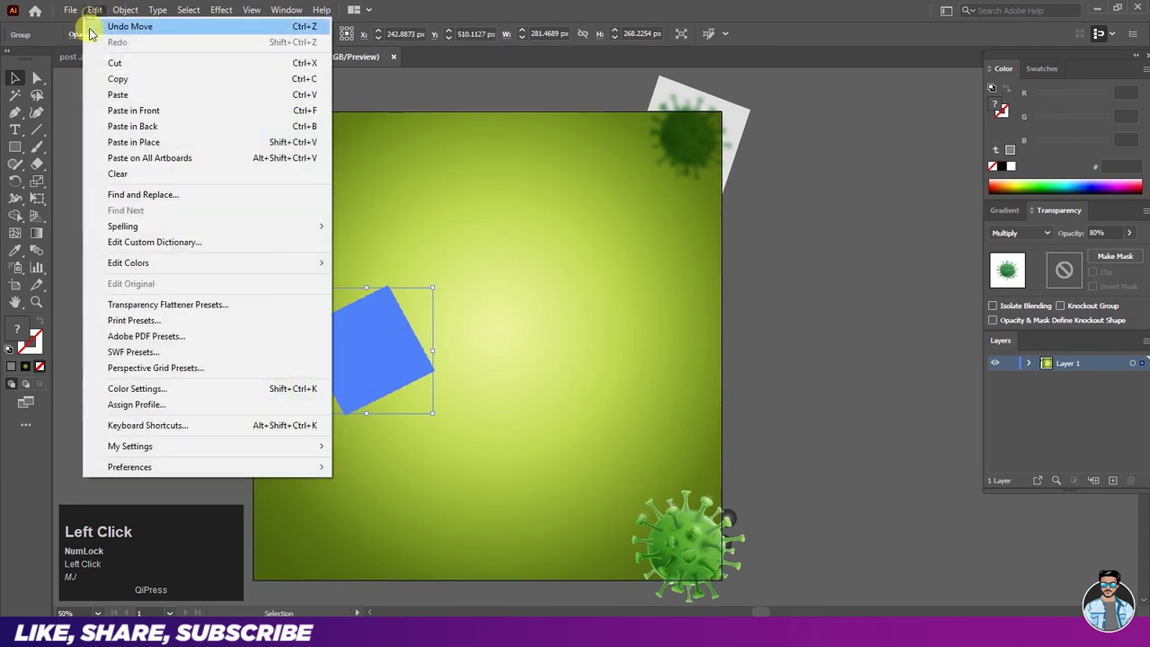
{"action": "left_click", "coordinate": [95, 109]}
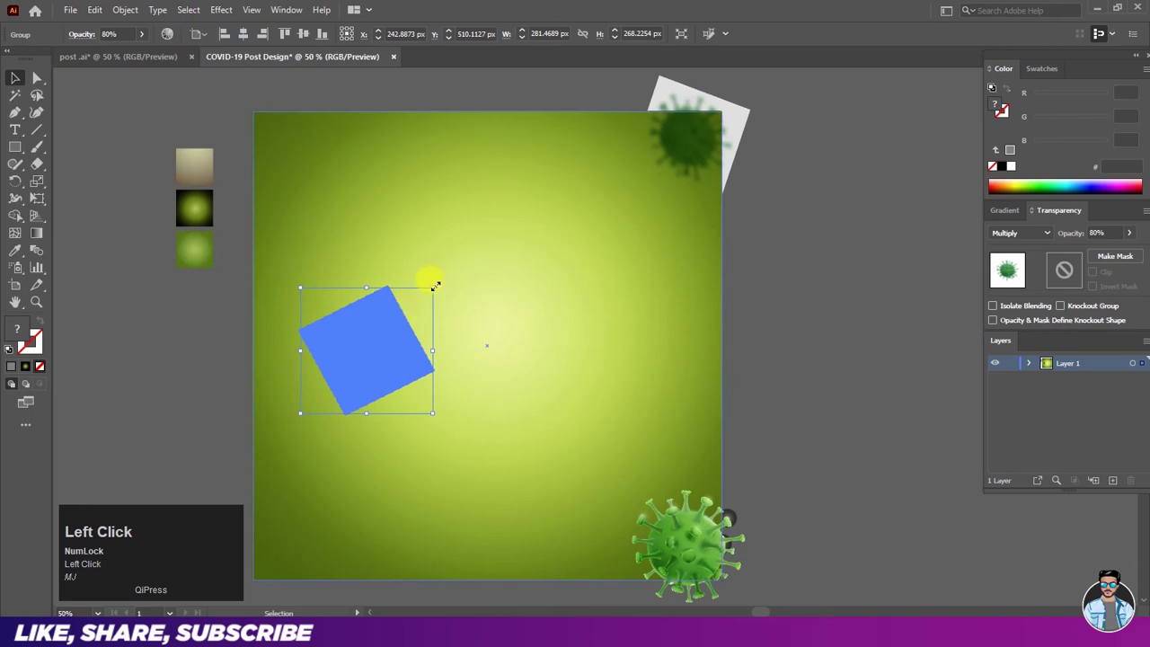
{"action": "left_click_drag", "start_coordinate": [434, 285], "coordinate": [501, 212]}
{"action": "left_click", "coordinate": [449, 83]}
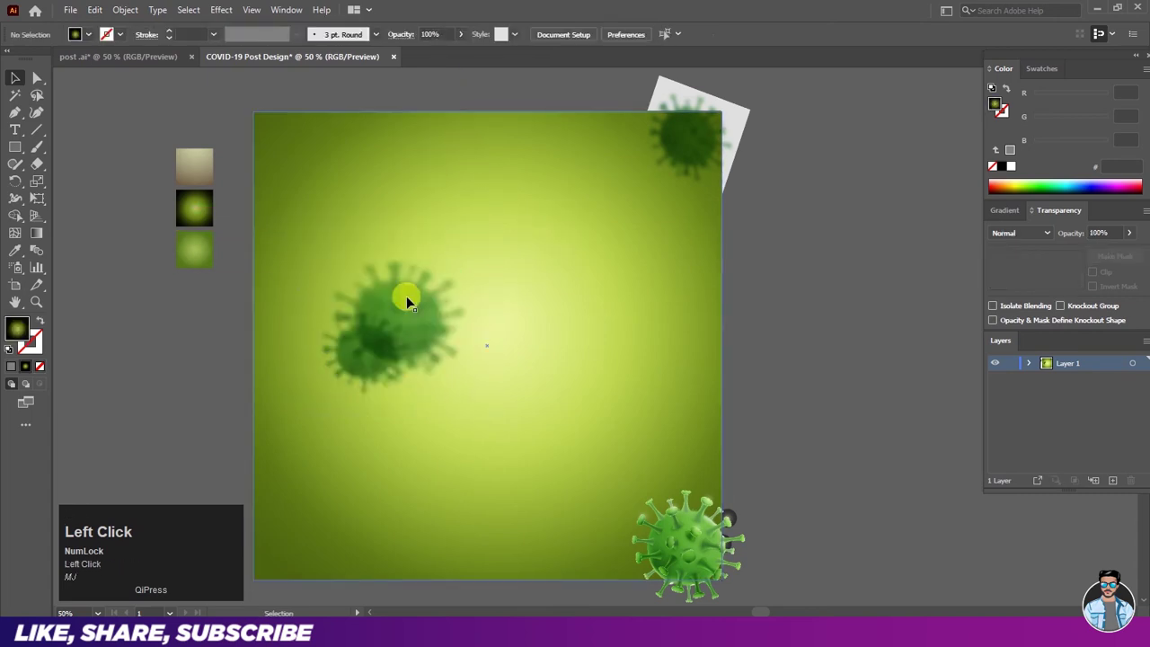
Step: Move the enlarged virus copy right of the artboard's centre and set its opacity to 60%
{"action": "left_click_drag", "start_coordinate": [413, 306], "coordinate": [559, 271]}
{"action": "left_click", "coordinate": [783, 274]}
{"action": "left_click", "coordinate": [575, 298]}
{"action": "left_click", "coordinate": [1098, 236]}
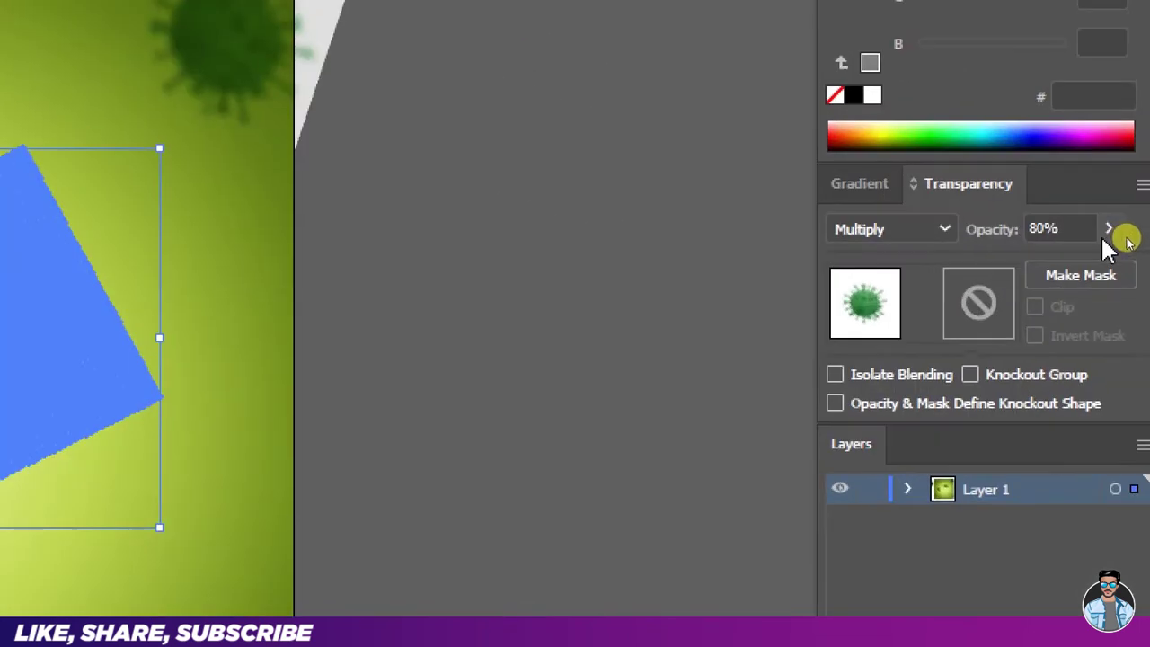
{"action": "left_click", "coordinate": [1130, 233]}
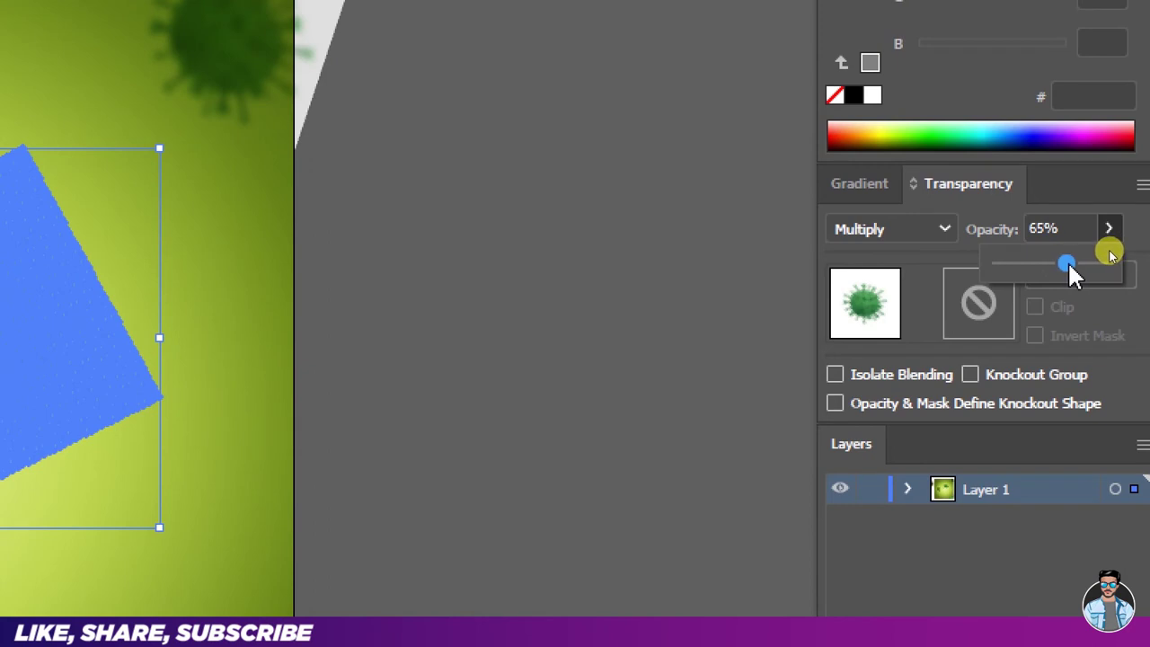
{"action": "left_click", "coordinate": [1088, 228]}
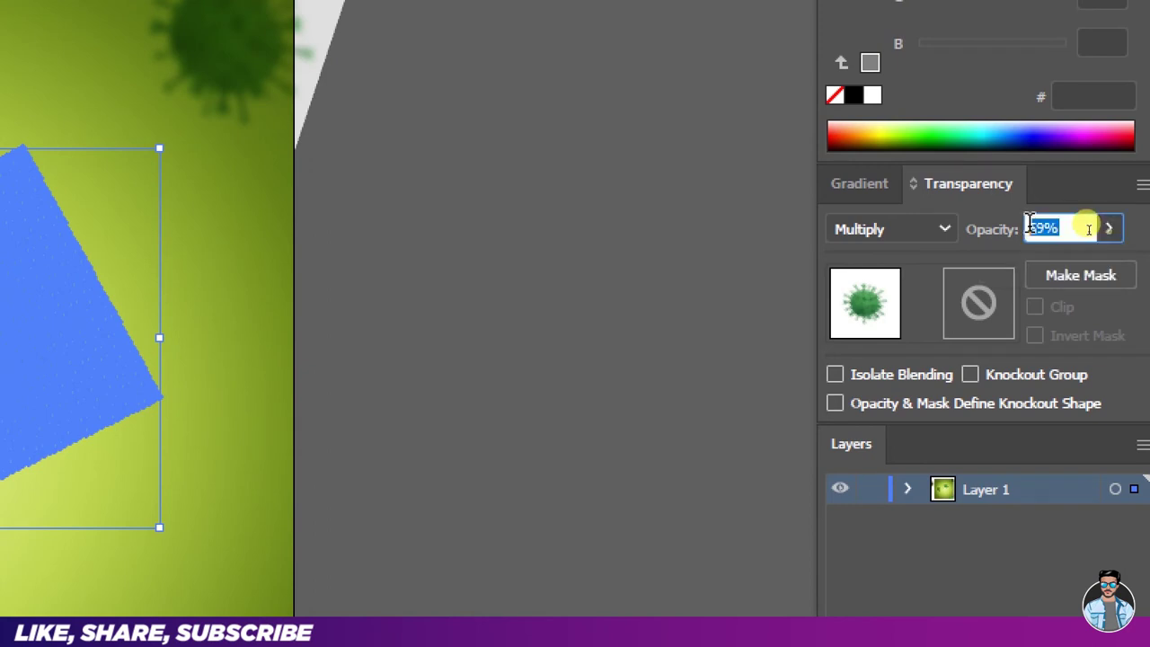
{"action": "type", "text": "60"}
{"action": "key", "text": "Return"}
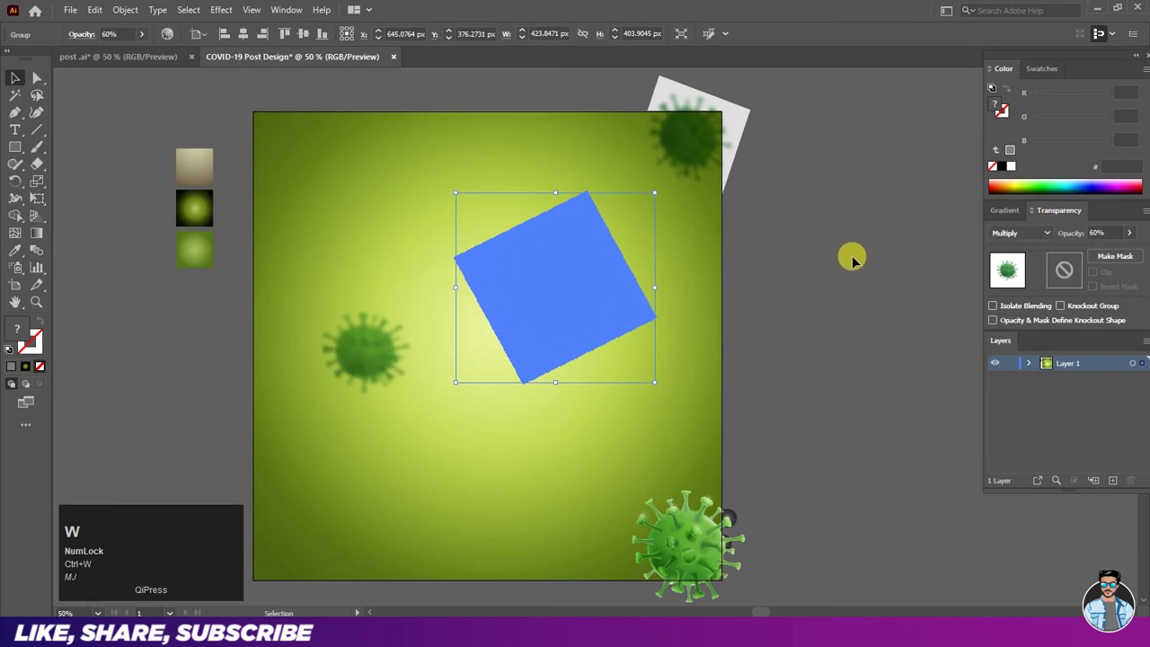
{"action": "left_click", "coordinate": [852, 258]}
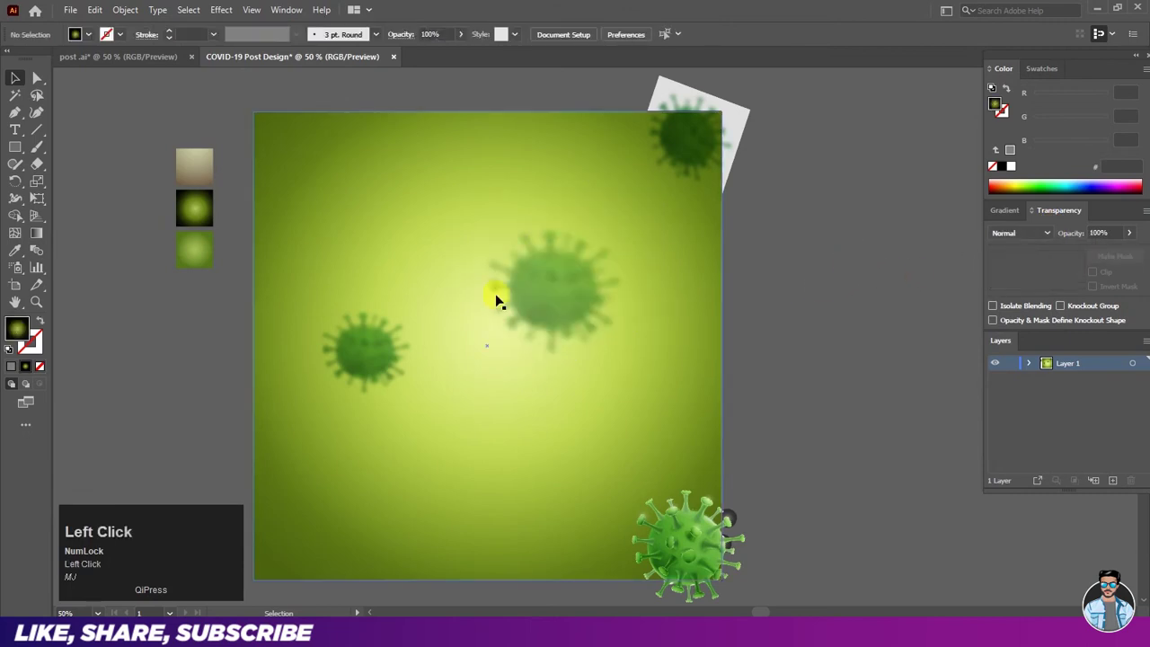
Step: Duplicate the smaller blurred virus left of centre and move the copy over the artboard's upper left corner
{"action": "left_click_drag", "start_coordinate": [366, 340], "coordinate": [372, 346]}
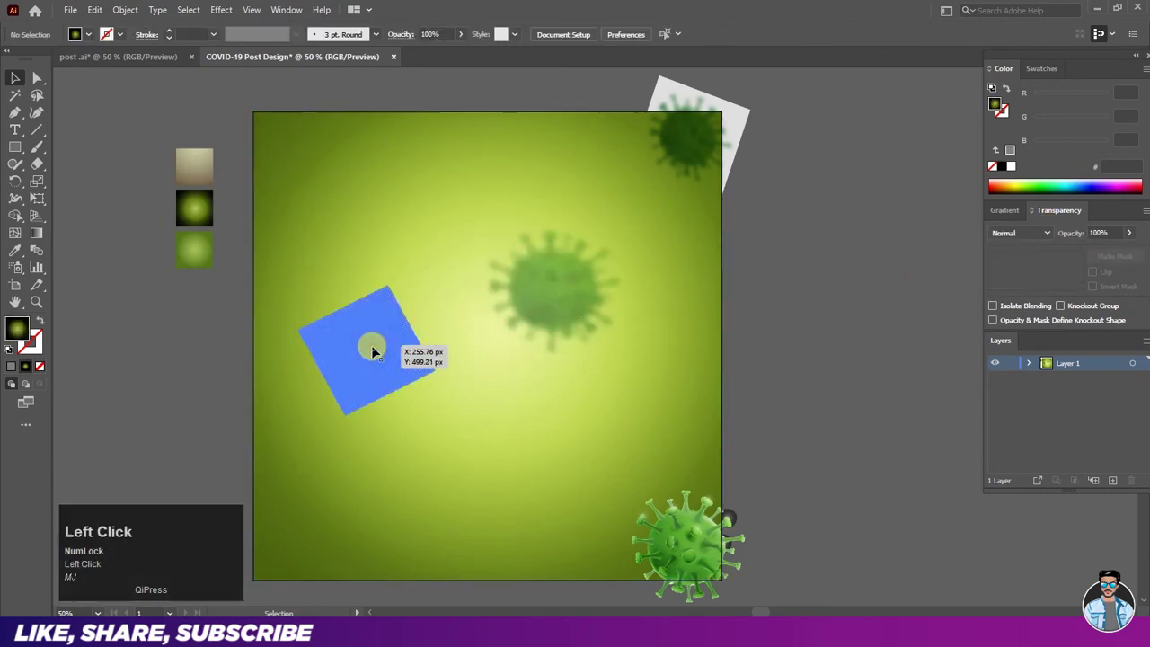
{"action": "left_click", "coordinate": [96, 16]}
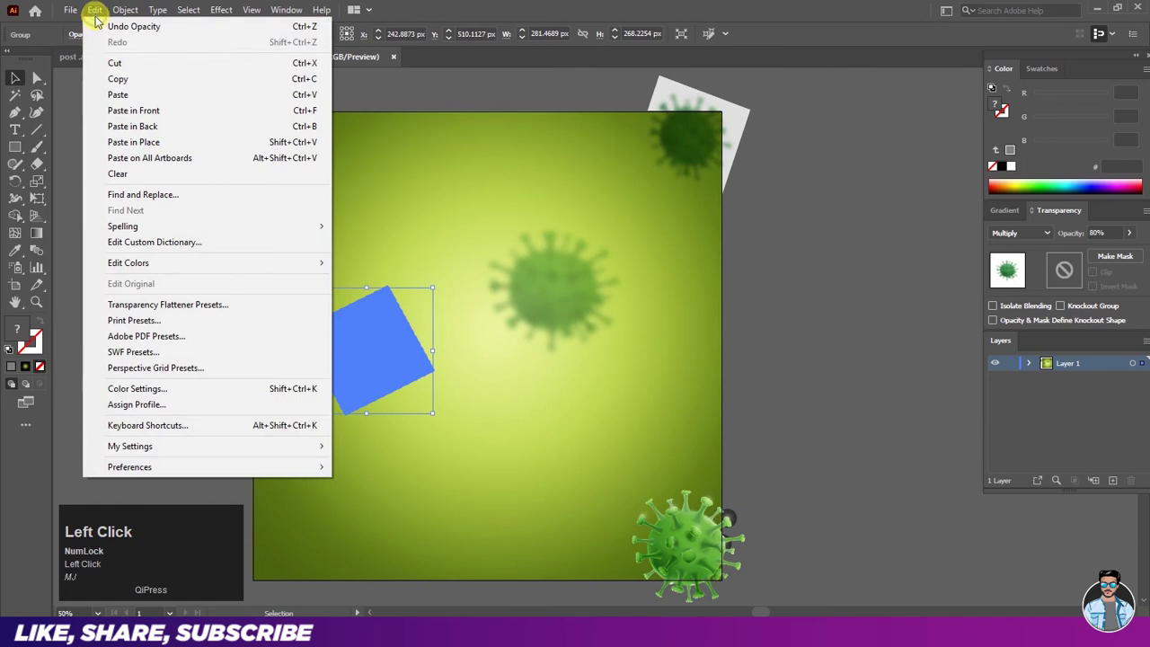
{"action": "left_click", "coordinate": [97, 78]}
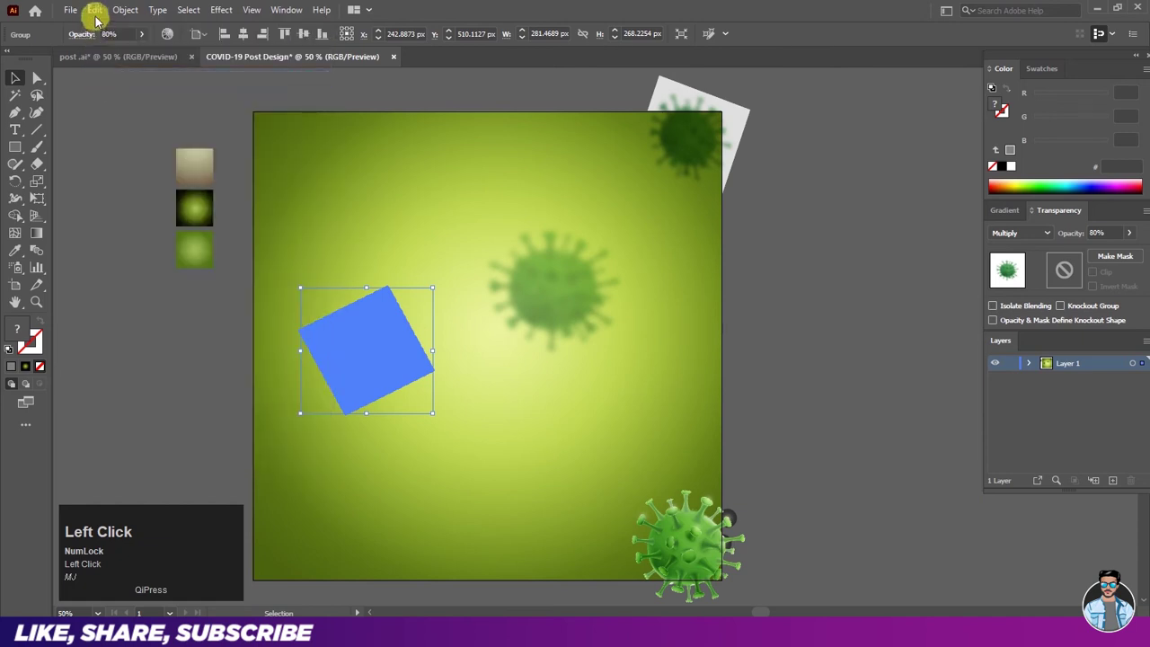
{"action": "left_click", "coordinate": [96, 16]}
{"action": "left_click", "coordinate": [99, 110]}
{"action": "left_click", "coordinate": [338, 364]}
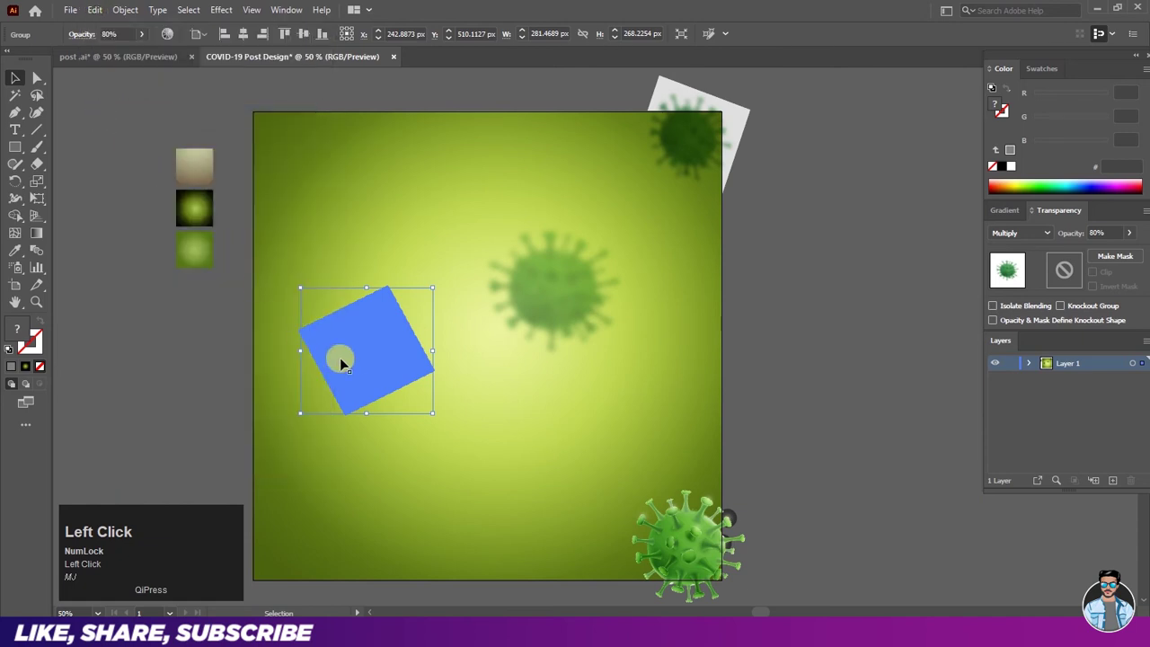
{"action": "left_click_drag", "start_coordinate": [361, 342], "coordinate": [284, 144]}
{"action": "left_click", "coordinate": [195, 252]}
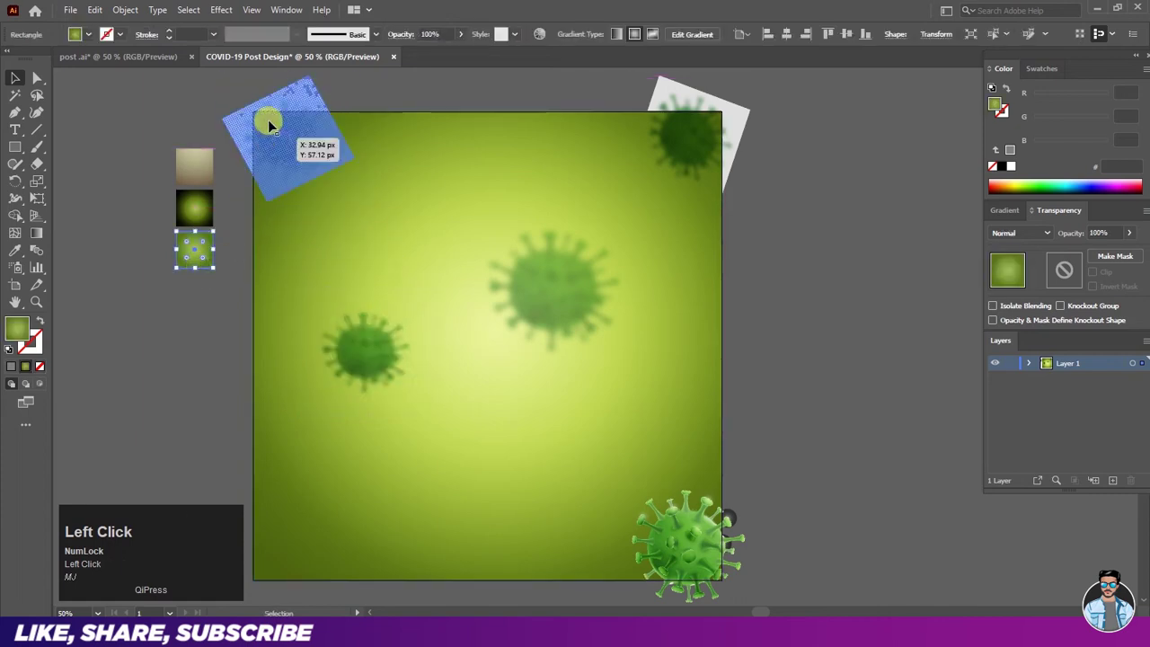
Step: Enlarge the virus copy on the upper left corner proportionally to about 325 × 310 px, and deselect it
{"action": "scroll", "coordinate": [268, 124], "scroll_direction": "up", "scroll_amount": 1}
{"action": "left_click", "coordinate": [279, 139]}
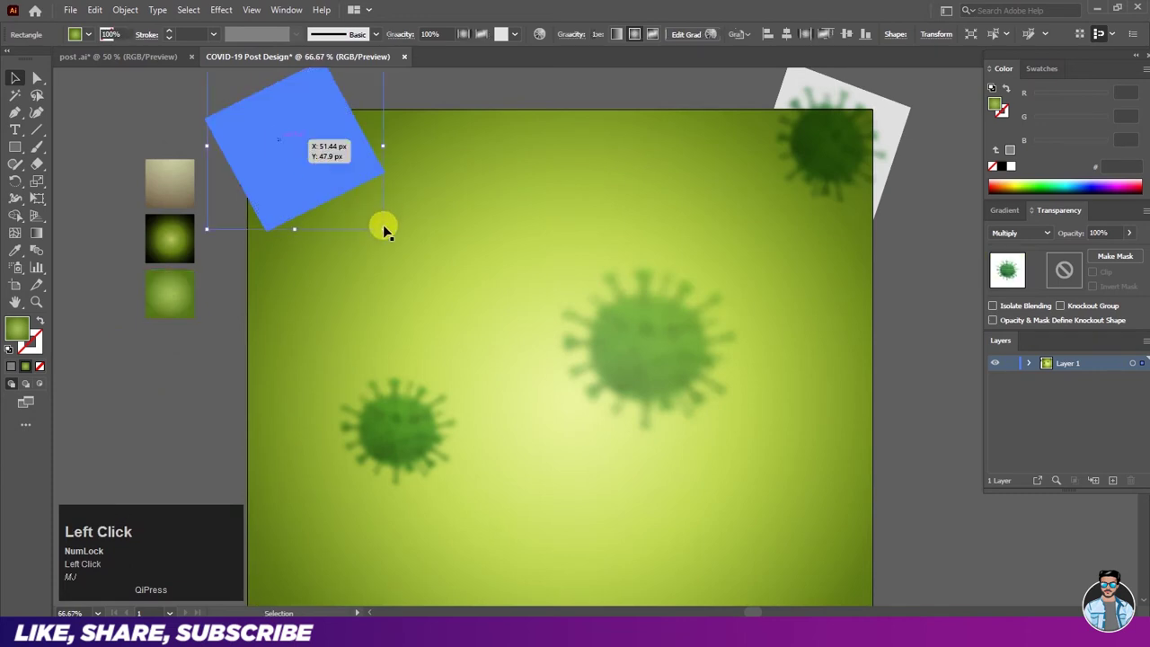
{"action": "left_click_drag", "start_coordinate": [381, 225], "coordinate": [408, 254]}
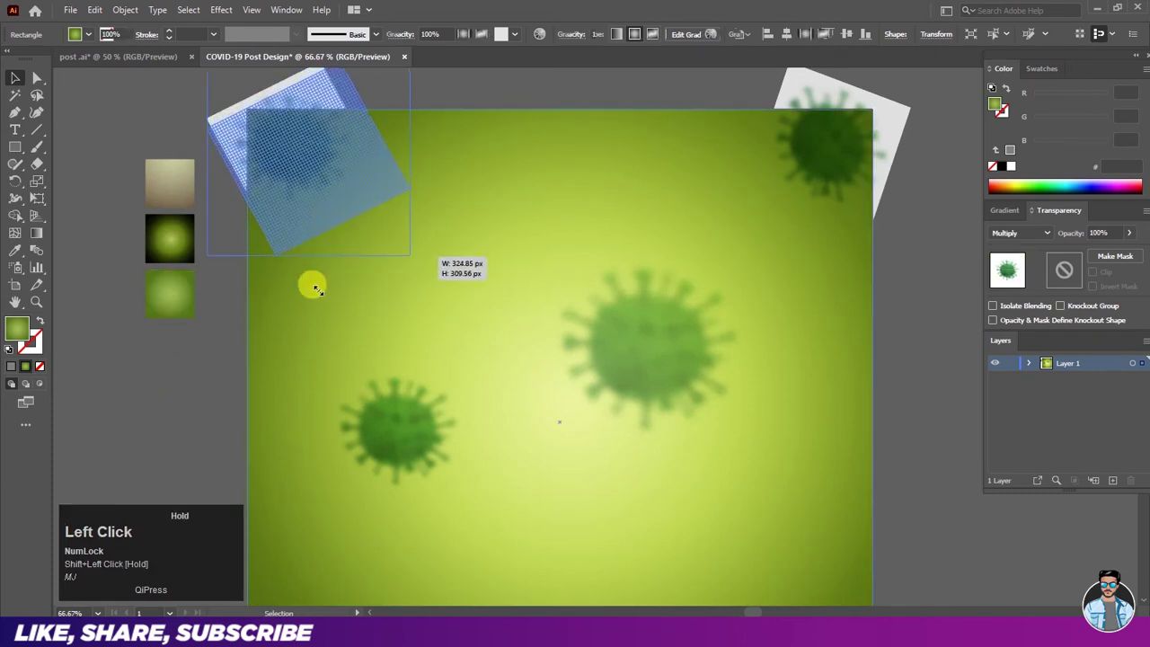
{"action": "left_click", "coordinate": [213, 357]}
{"action": "scroll", "coordinate": [351, 120], "scroll_direction": "down", "scroll_amount": 1}
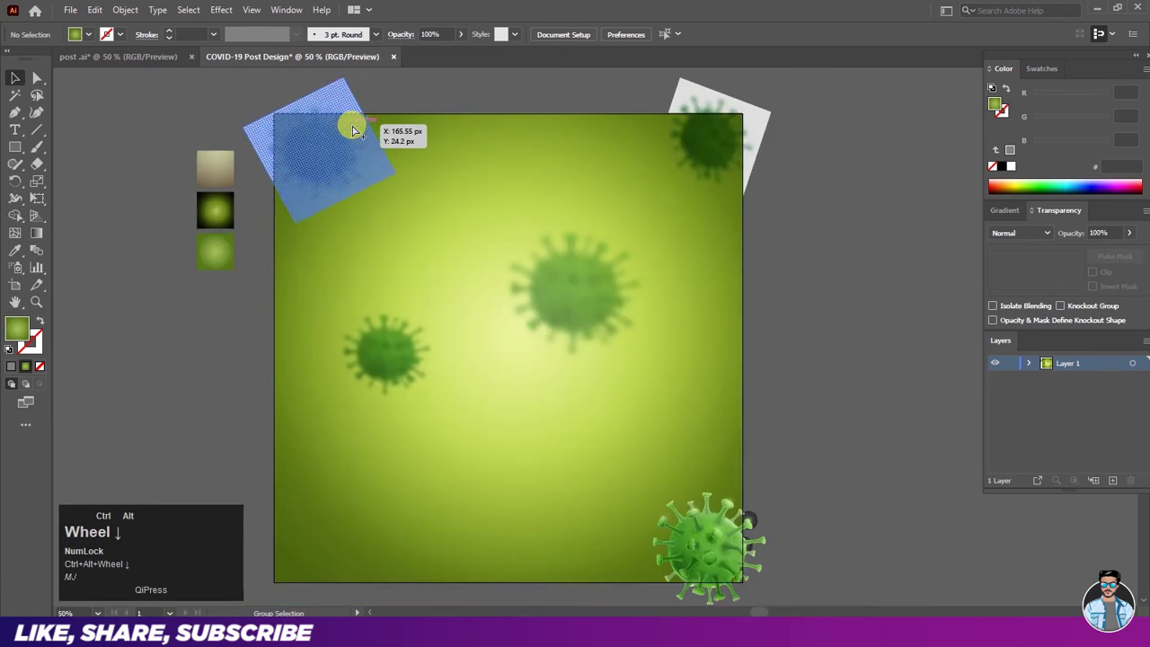
Step: Move the large faded virus slightly up, keeping it right of the artboard's centre, and deselect it
{"action": "left_click_drag", "start_coordinate": [792, 288], "coordinate": [647, 213]}
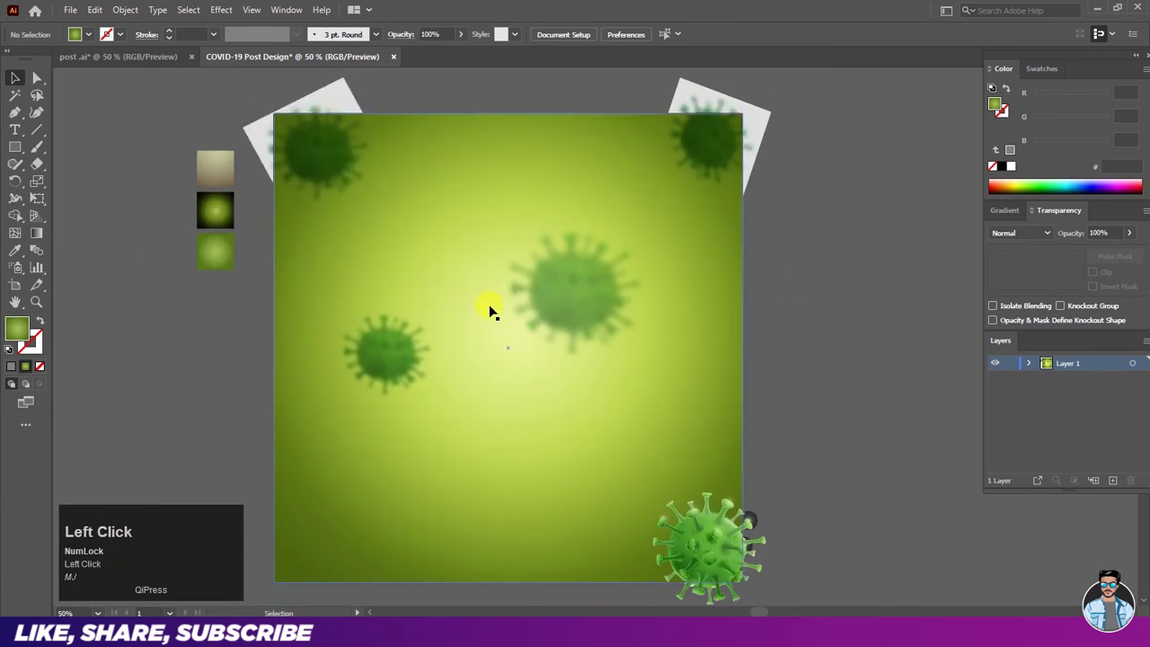
{"action": "scroll", "coordinate": [492, 305], "scroll_direction": "down", "scroll_amount": 1}
{"action": "left_click", "coordinate": [568, 294]}
{"action": "left_click_drag", "start_coordinate": [568, 293], "coordinate": [566, 258]}
{"action": "left_click", "coordinate": [835, 288]}
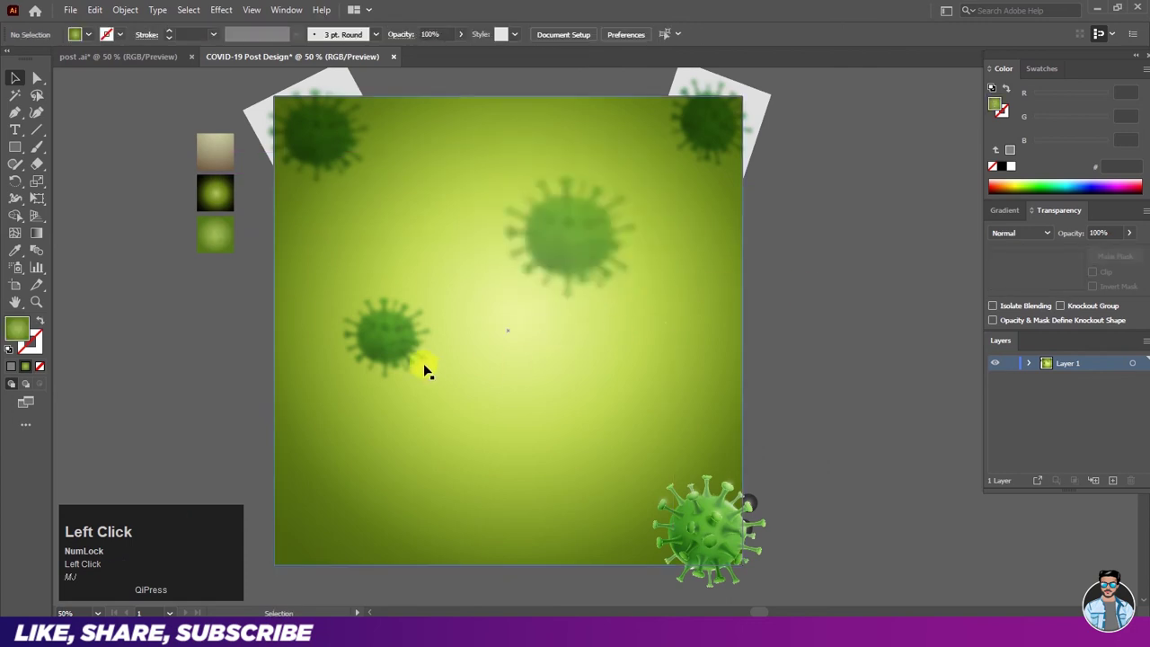
Step: Copy the smaller blurred virus left of centre and paste the duplicate in front of it
{"action": "left_click_drag", "start_coordinate": [425, 367], "coordinate": [380, 342]}
{"action": "left_click", "coordinate": [95, 11]}
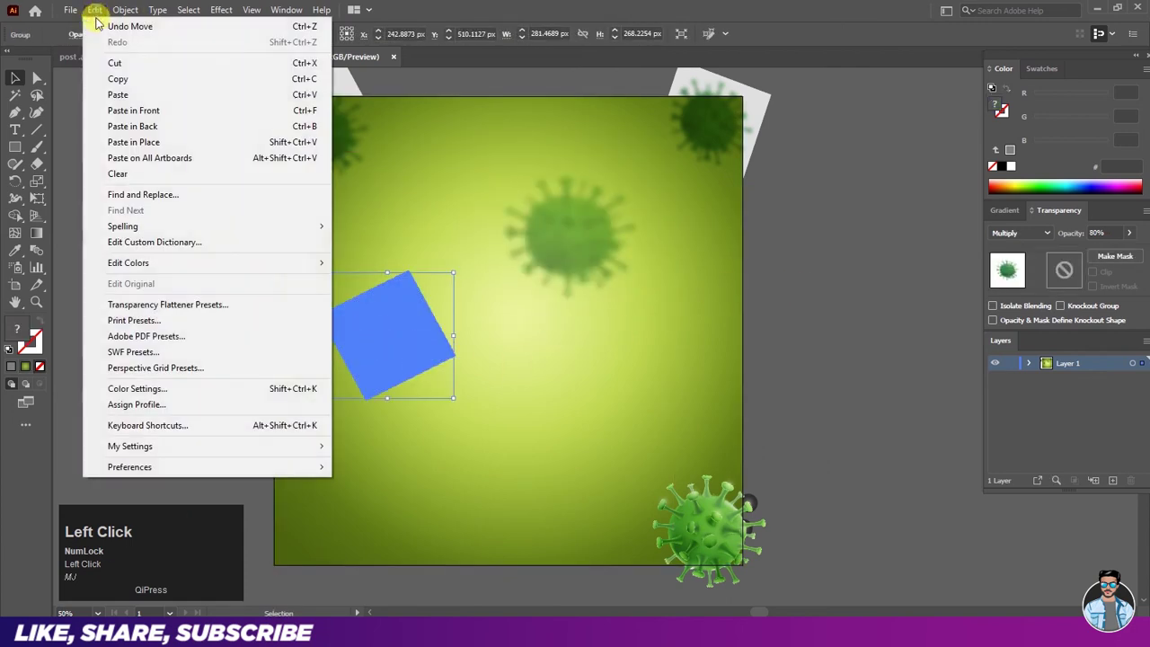
{"action": "left_click", "coordinate": [95, 11]}
{"action": "left_click", "coordinate": [95, 11]}
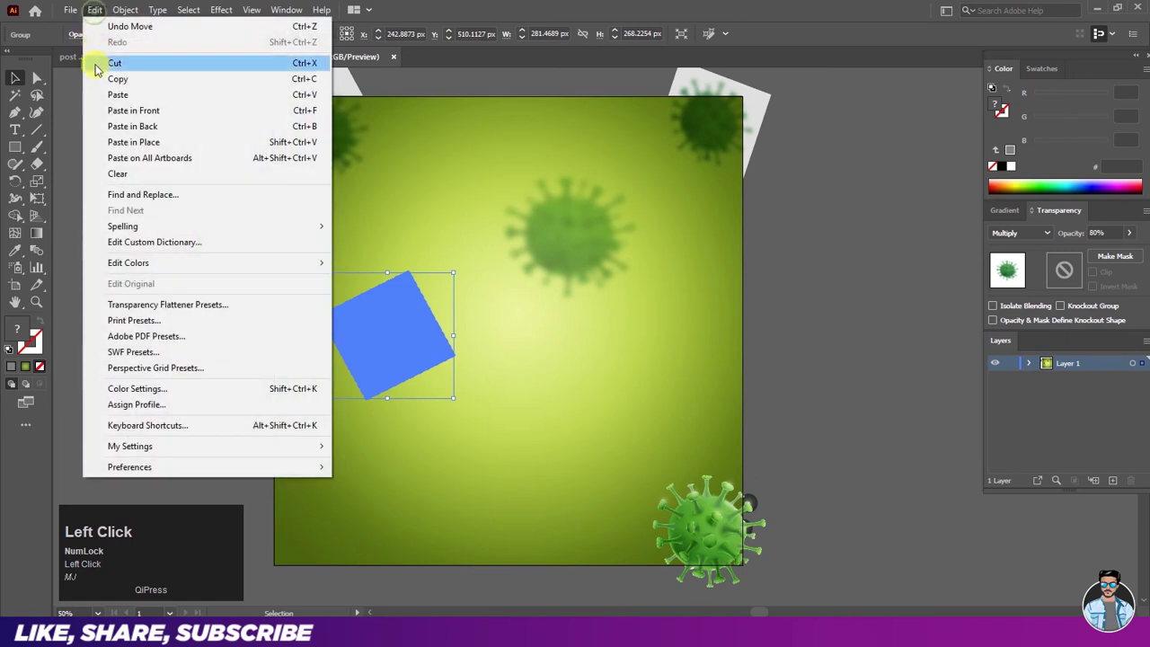
{"action": "left_click", "coordinate": [97, 112]}
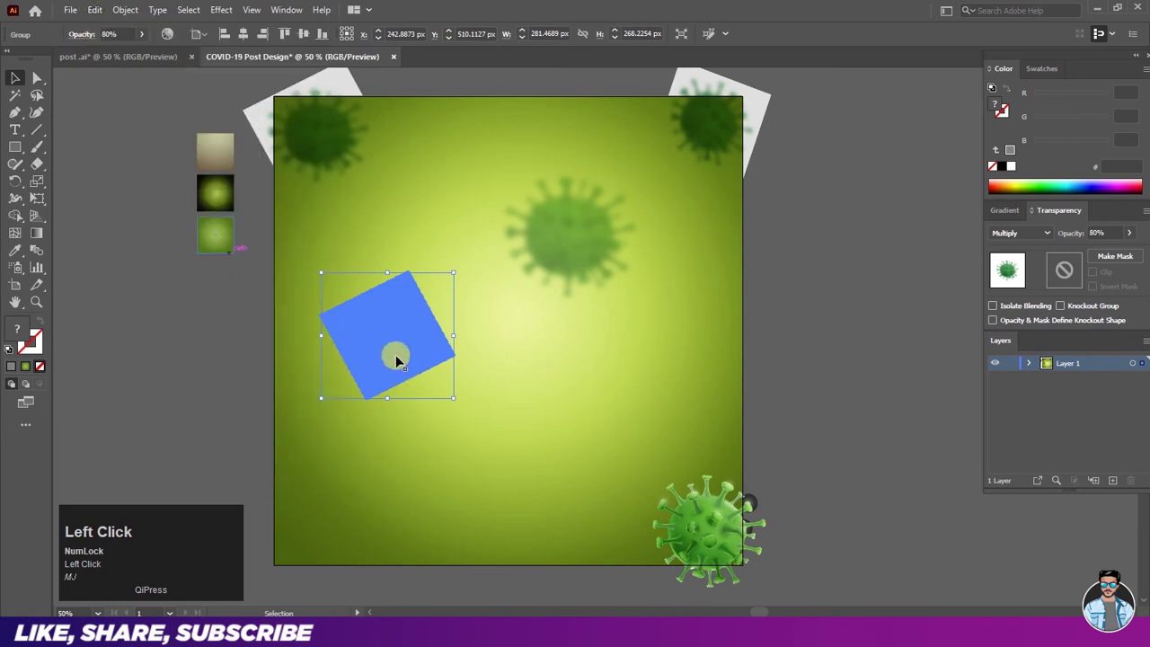
Step: Move the pasted virus duplicate slightly below and right of the artboard's centre, and deselect it
{"action": "left_click_drag", "start_coordinate": [466, 369], "coordinate": [574, 365]}
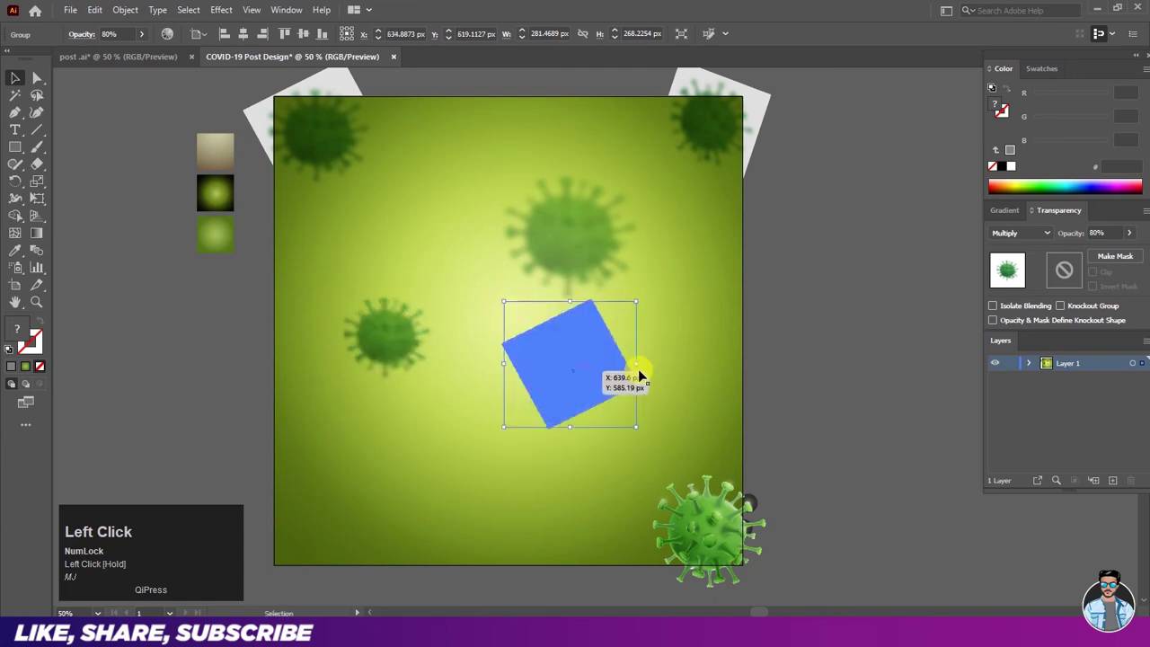
{"action": "left_click", "coordinate": [869, 373]}
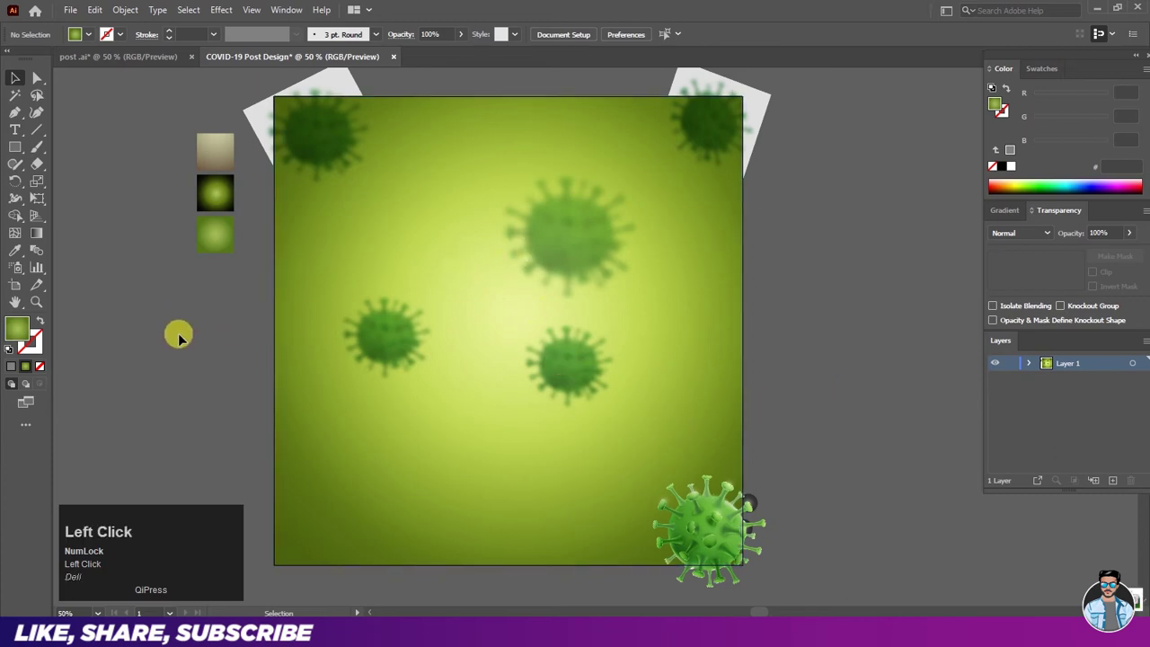
Step: Bring the world map from post.ai into the COVID-19 Post Design document and place it around the artboard's middle
{"action": "left_click", "coordinate": [123, 58]}
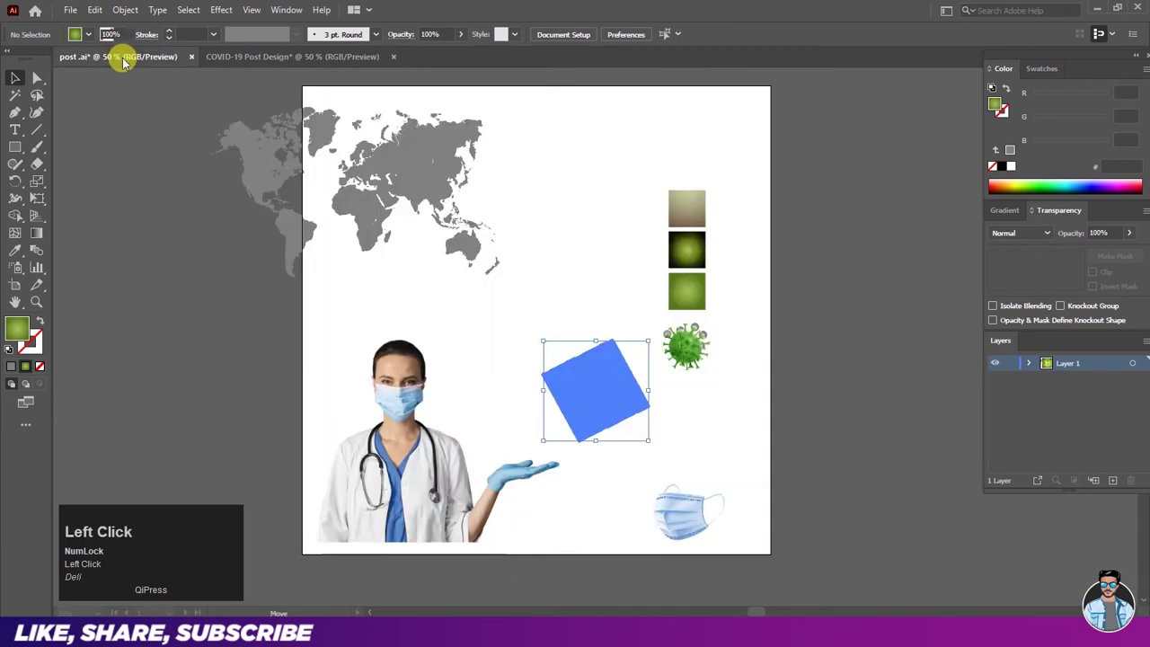
{"action": "left_click", "coordinate": [433, 462]}
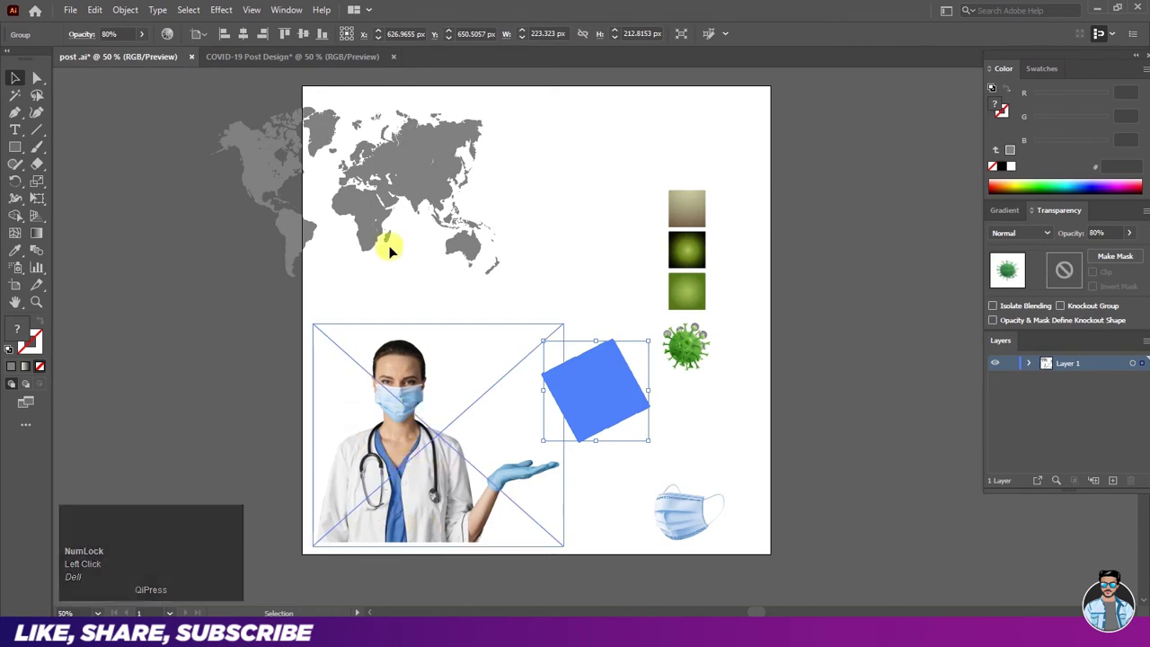
{"action": "left_click", "coordinate": [405, 185]}
{"action": "left_click_drag", "start_coordinate": [419, 183], "coordinate": [360, 78]}
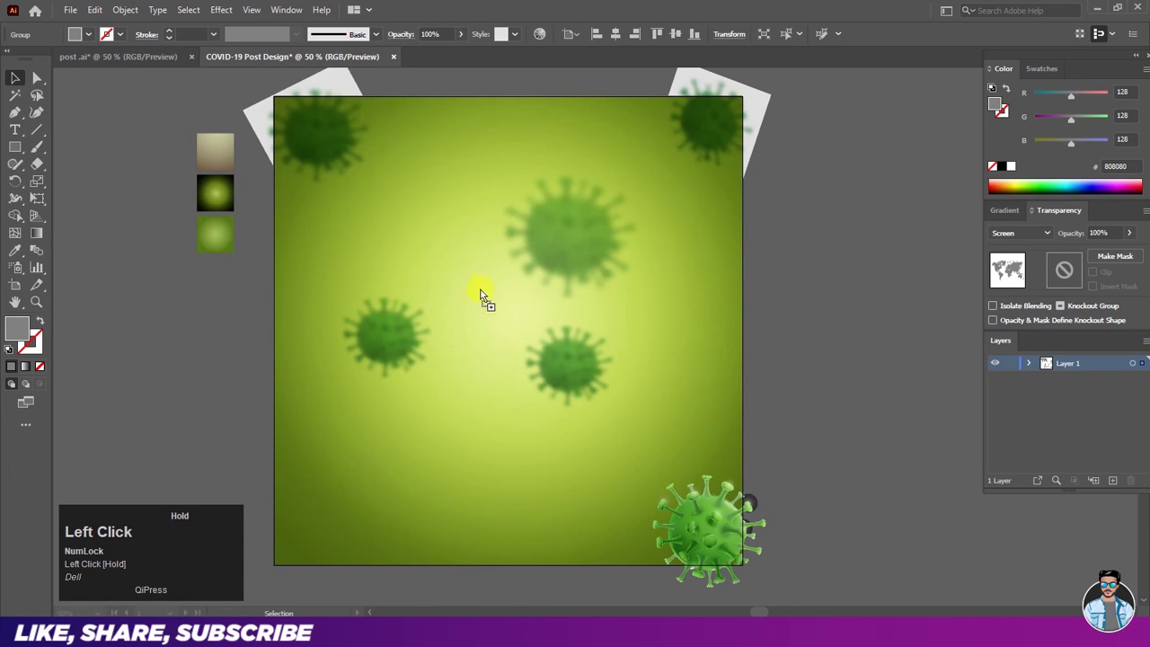
{"action": "left_click_drag", "start_coordinate": [495, 317], "coordinate": [495, 317]}
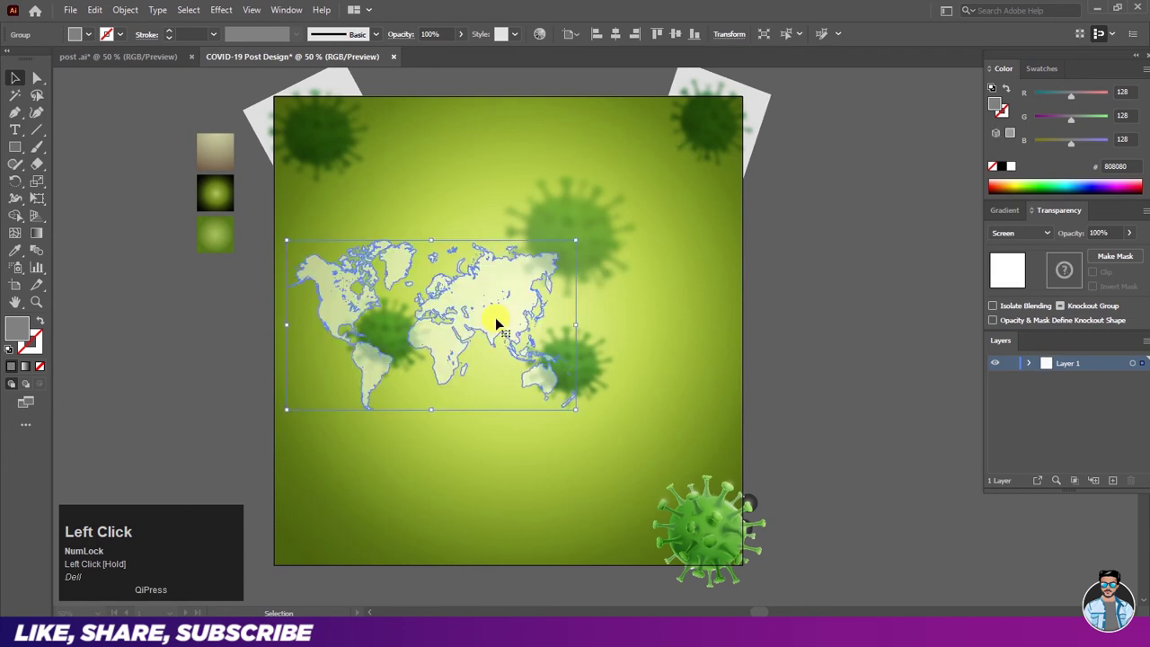
{"action": "left_click_drag", "start_coordinate": [530, 316], "coordinate": [584, 323]}
Step: Try the darker grey 666666 as the world map's fill and restore the 808080 grey
{"action": "left_click", "coordinate": [89, 34]}
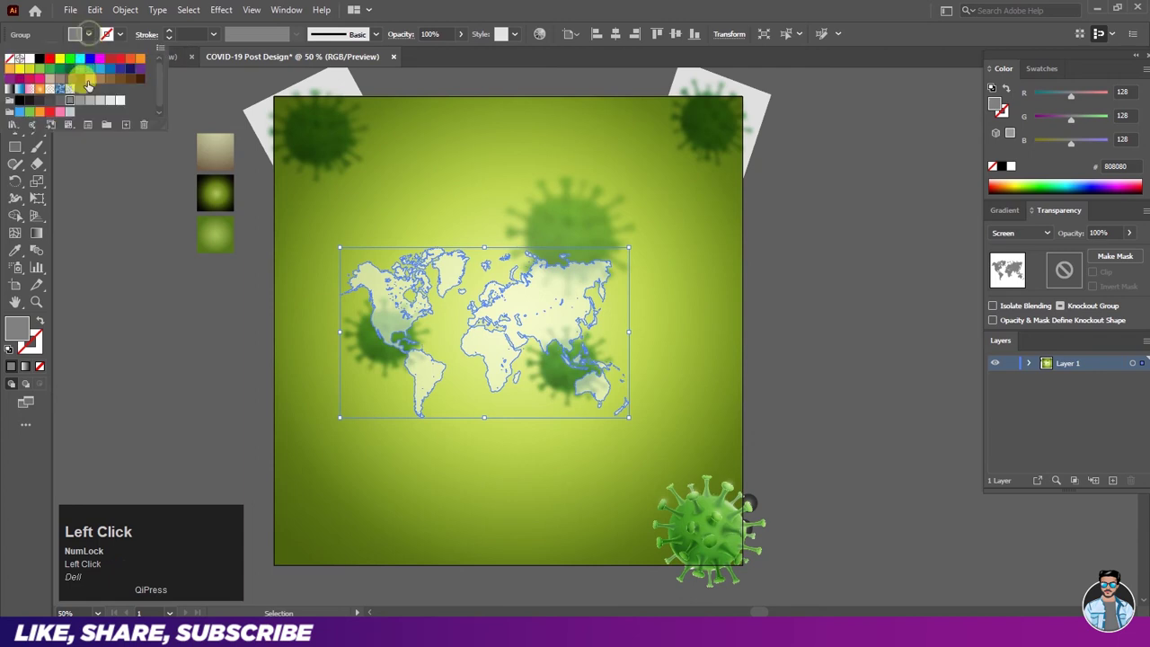
{"action": "left_click", "coordinate": [64, 102]}
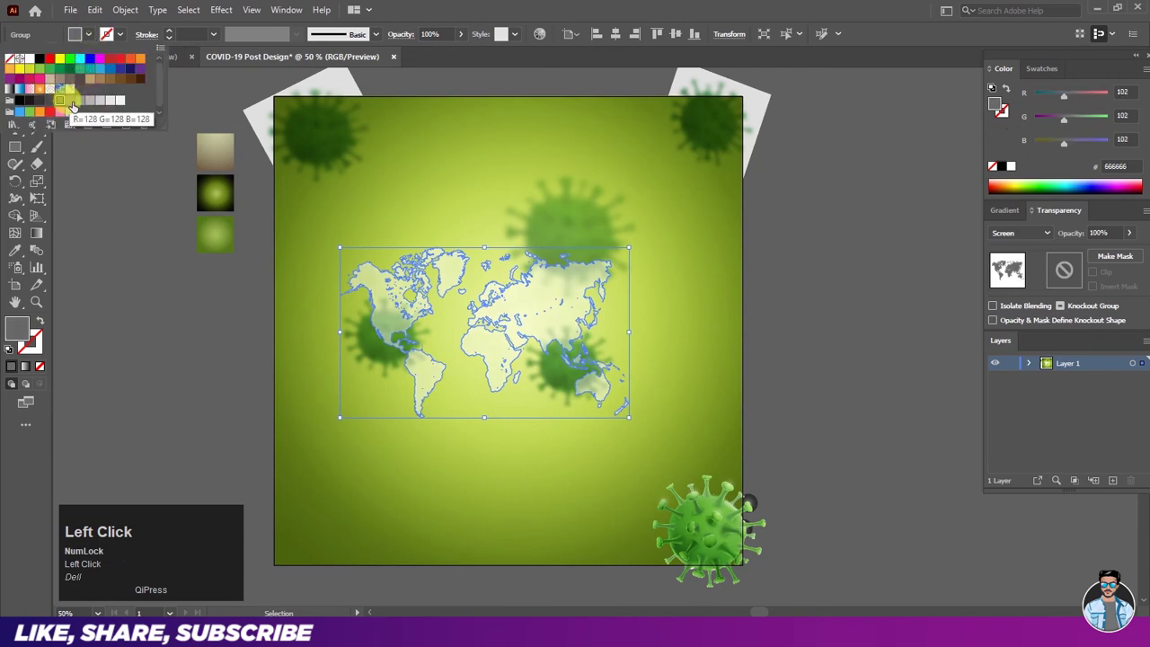
{"action": "left_click", "coordinate": [71, 102]}
{"action": "left_click", "coordinate": [105, 239]}
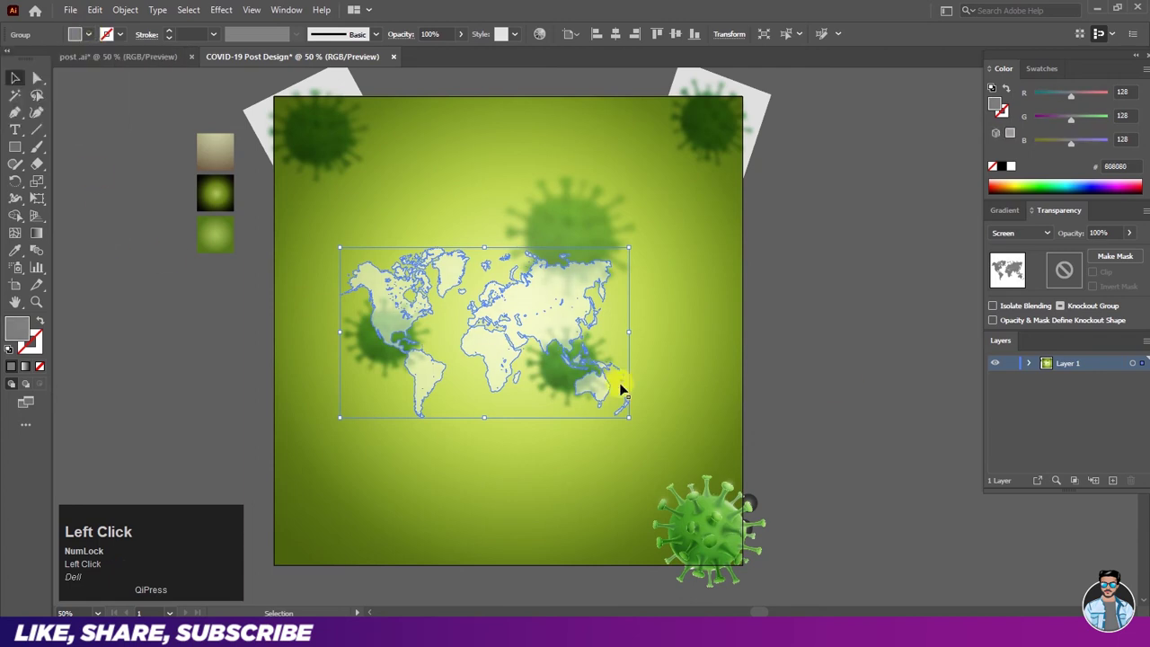
Step: Keep the world map's blending mode on Screen and set its opacity to 30%
{"action": "left_click", "coordinate": [1030, 233]}
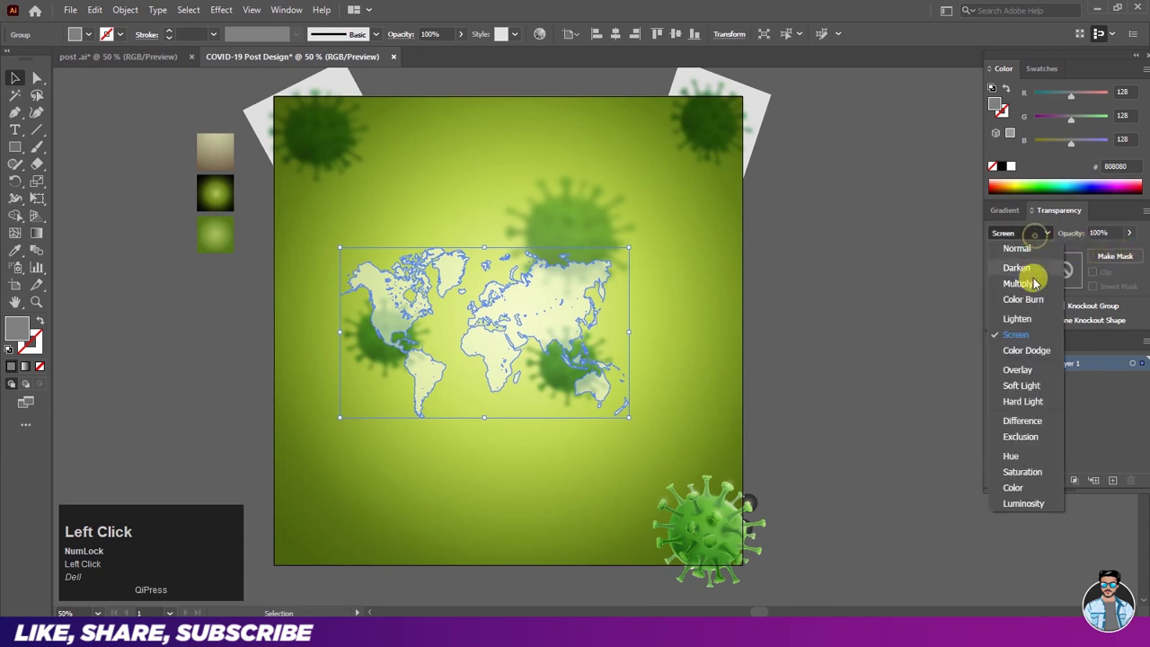
{"action": "left_click", "coordinate": [1045, 335]}
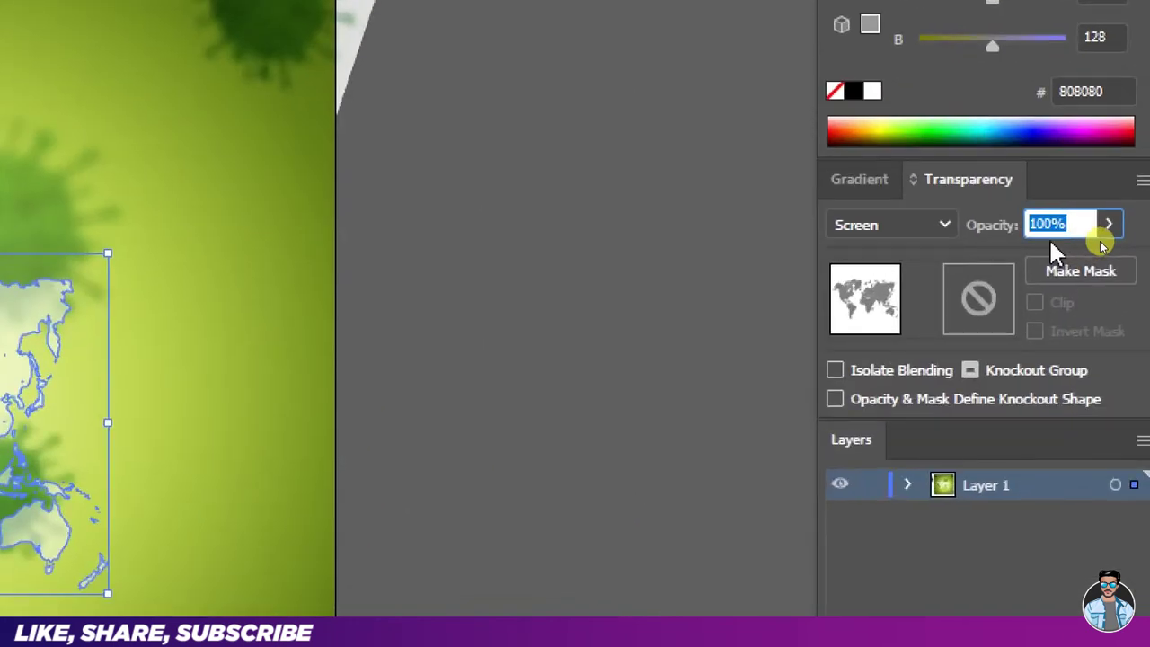
{"action": "type", "text": "30"}
{"action": "key", "text": "Return"}
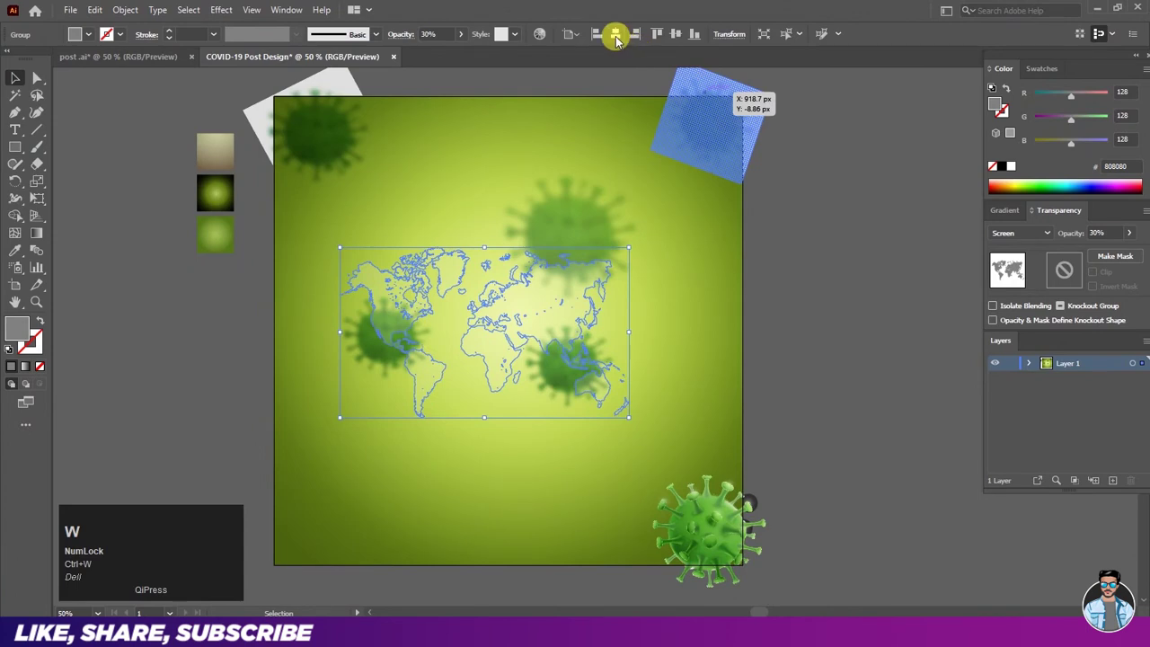
Step: Centre the world map horizontally and vertically on the artboard, and deselect it
{"action": "left_click", "coordinate": [615, 36]}
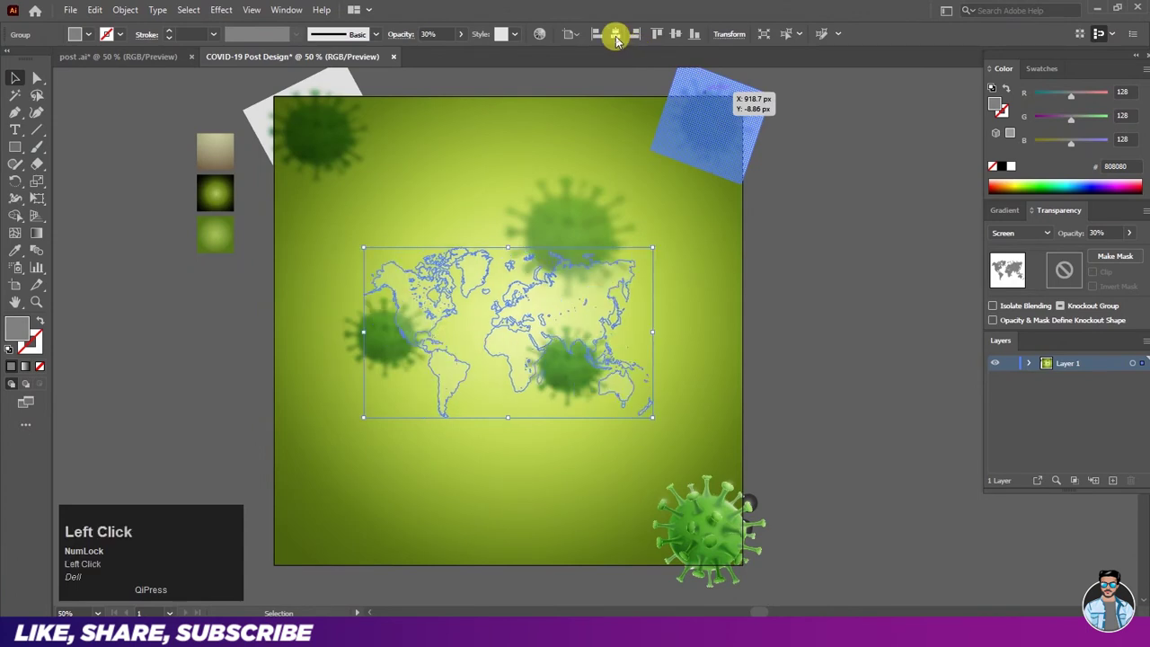
{"action": "left_click", "coordinate": [675, 36]}
{"action": "left_click", "coordinate": [733, 309]}
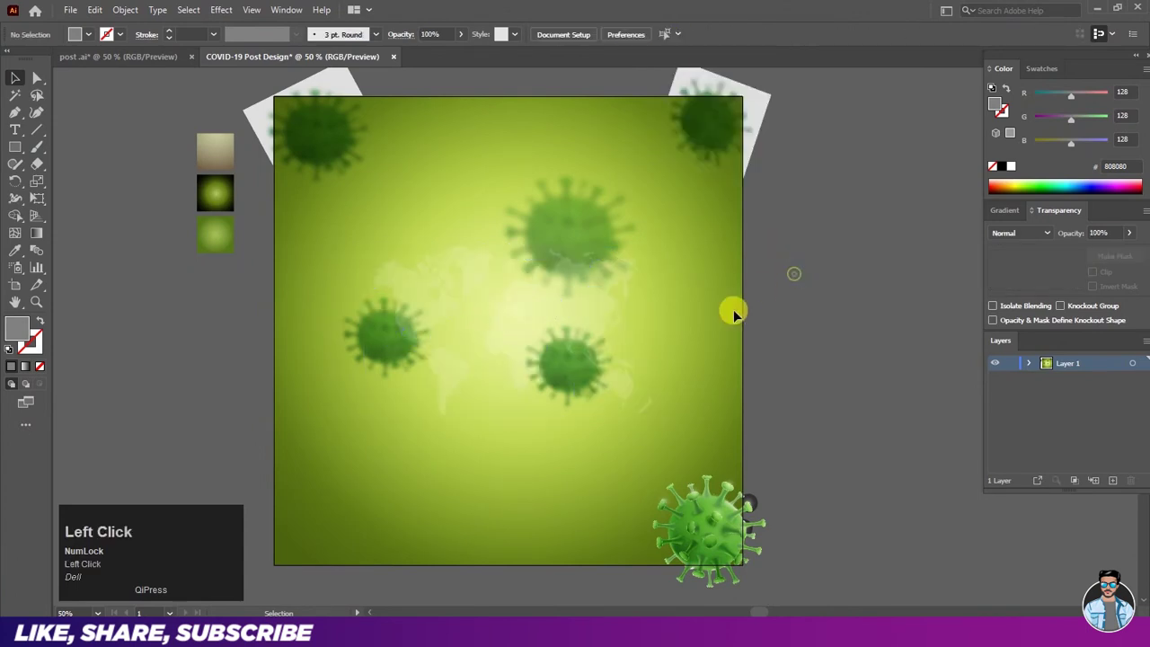
Step: Enlarge the world map proportionally to span the artboard's full width, keep it centred on the artboard, and deselect it
{"action": "left_click", "coordinate": [633, 270]}
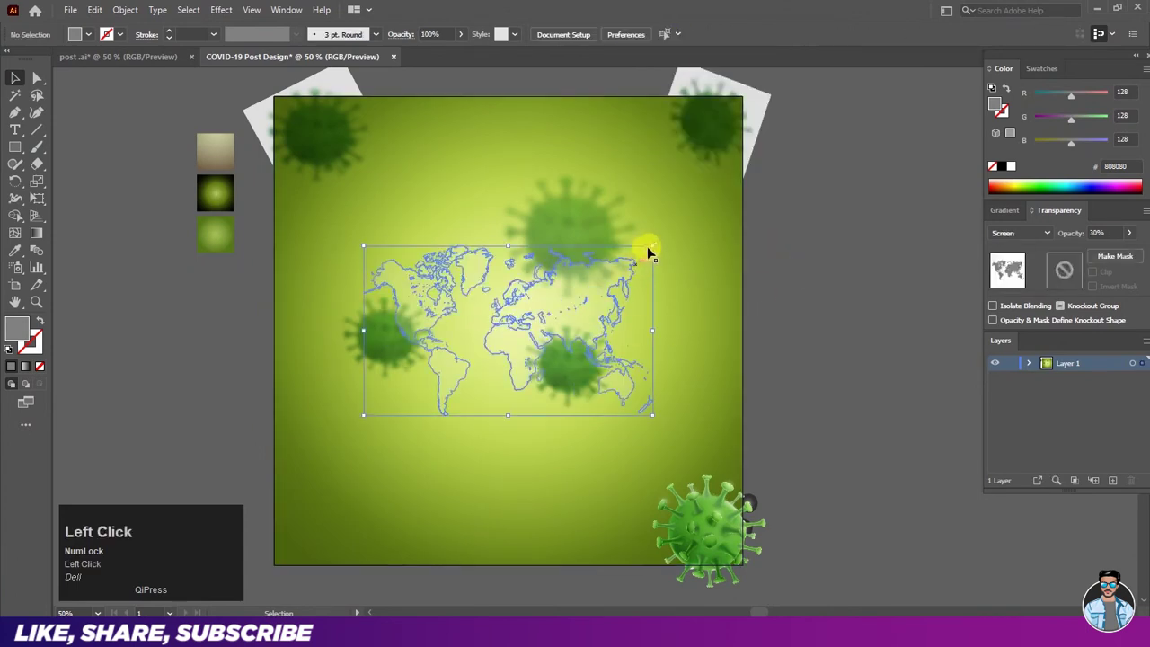
{"action": "left_click", "coordinate": [653, 247], "text": "shift"}
{"action": "left_click_drag", "start_coordinate": [653, 247], "coordinate": [756, 183]}
{"action": "left_click", "coordinate": [615, 34]}
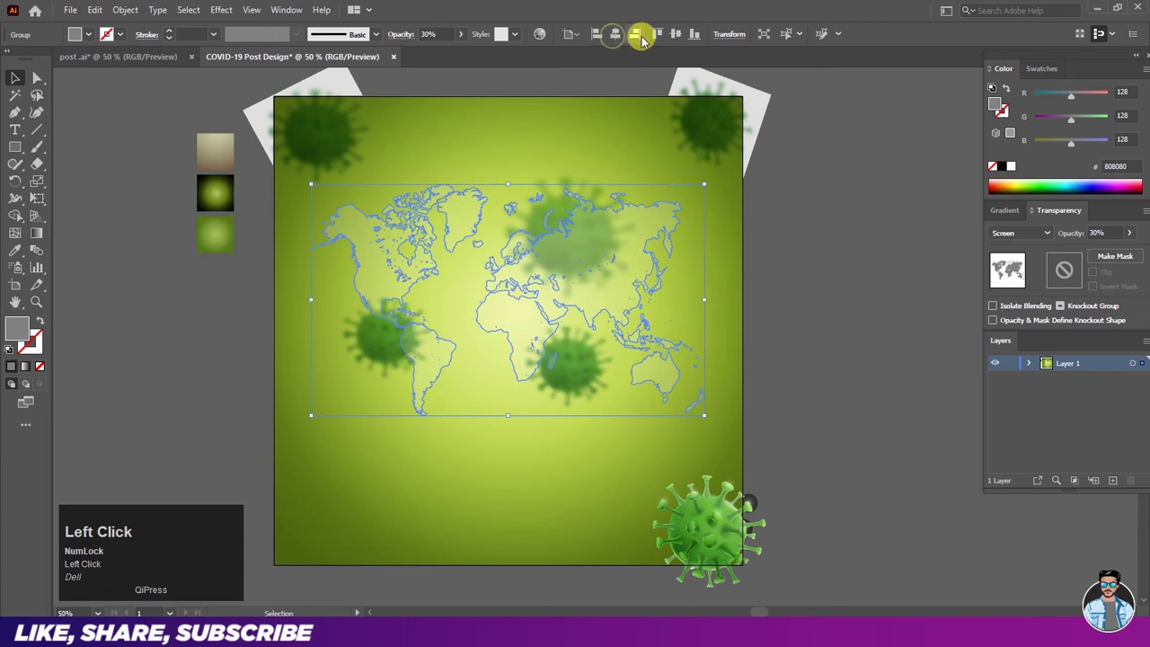
{"action": "left_click", "coordinate": [676, 34]}
{"action": "left_click_drag", "start_coordinate": [699, 210], "coordinate": [746, 171]}
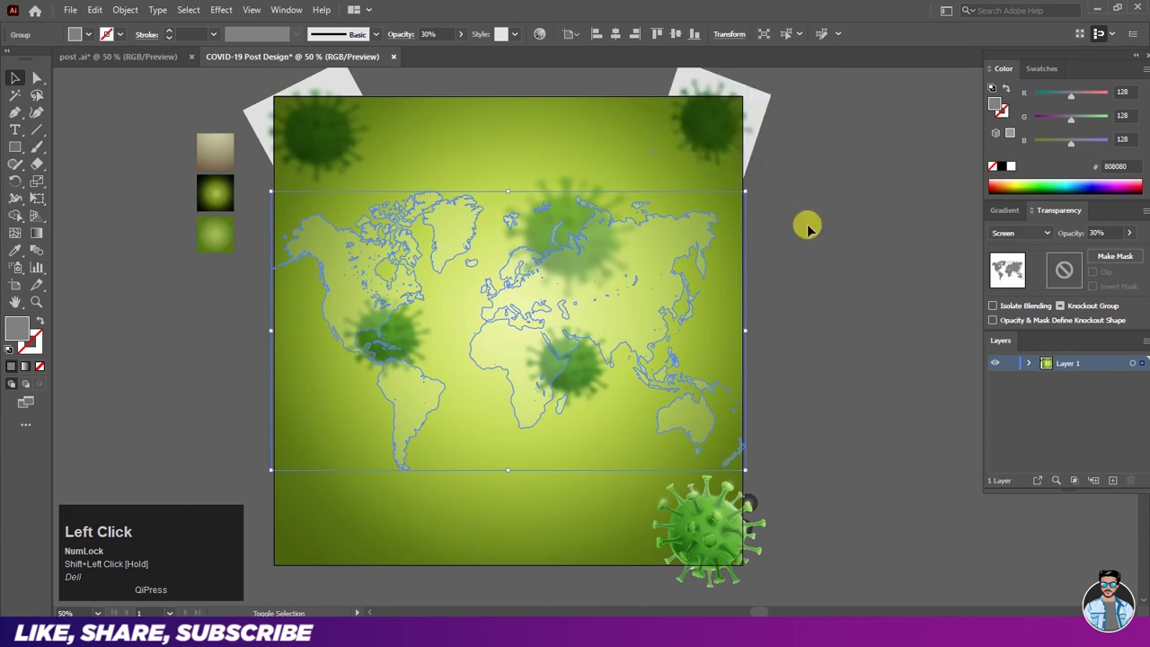
{"action": "left_click", "coordinate": [806, 228]}
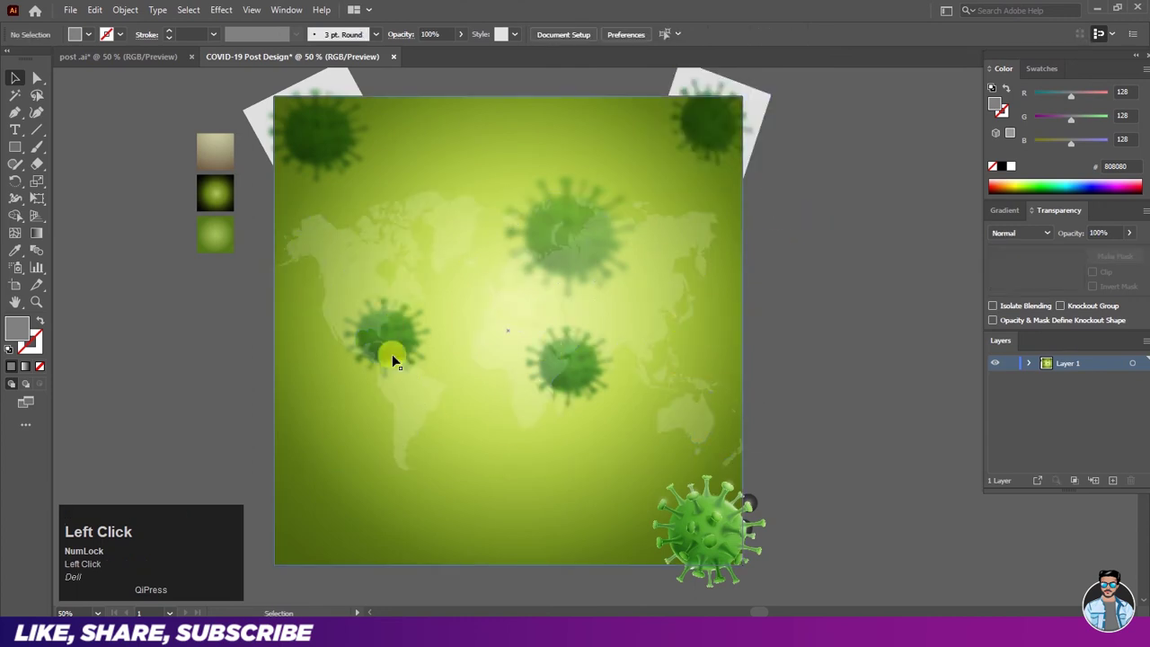
Step: Bring the masked doctor image from post.ai into the COVID-19 Post Design document, over the artboard's lower left corner
{"action": "left_click", "coordinate": [102, 57]}
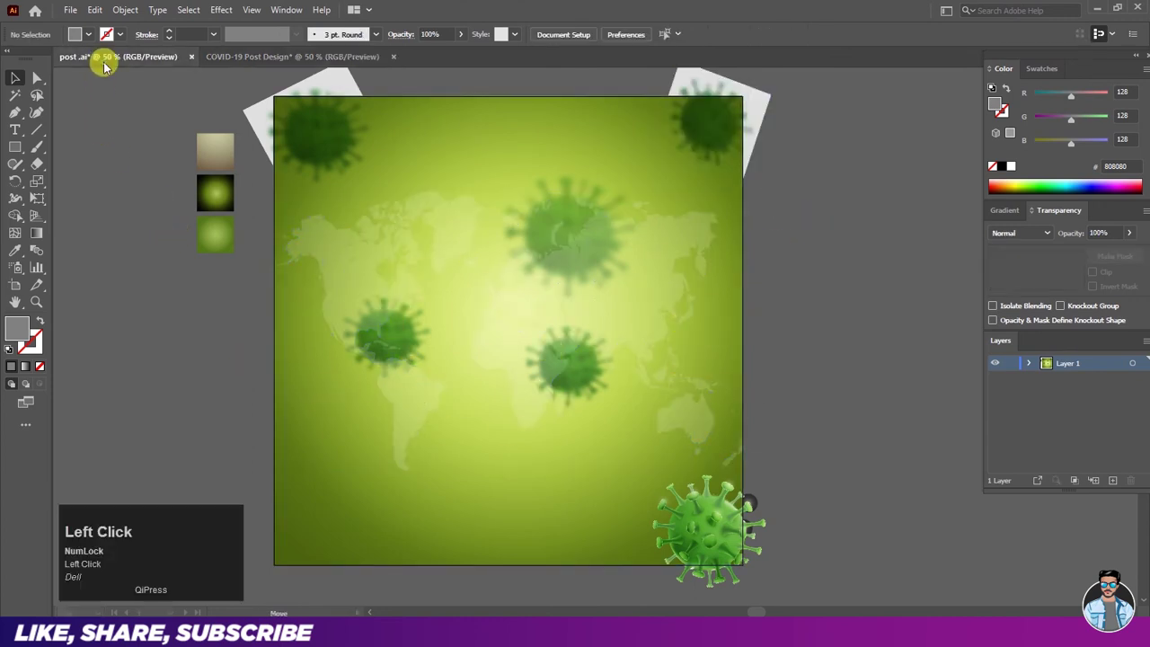
{"action": "left_click", "coordinate": [382, 306]}
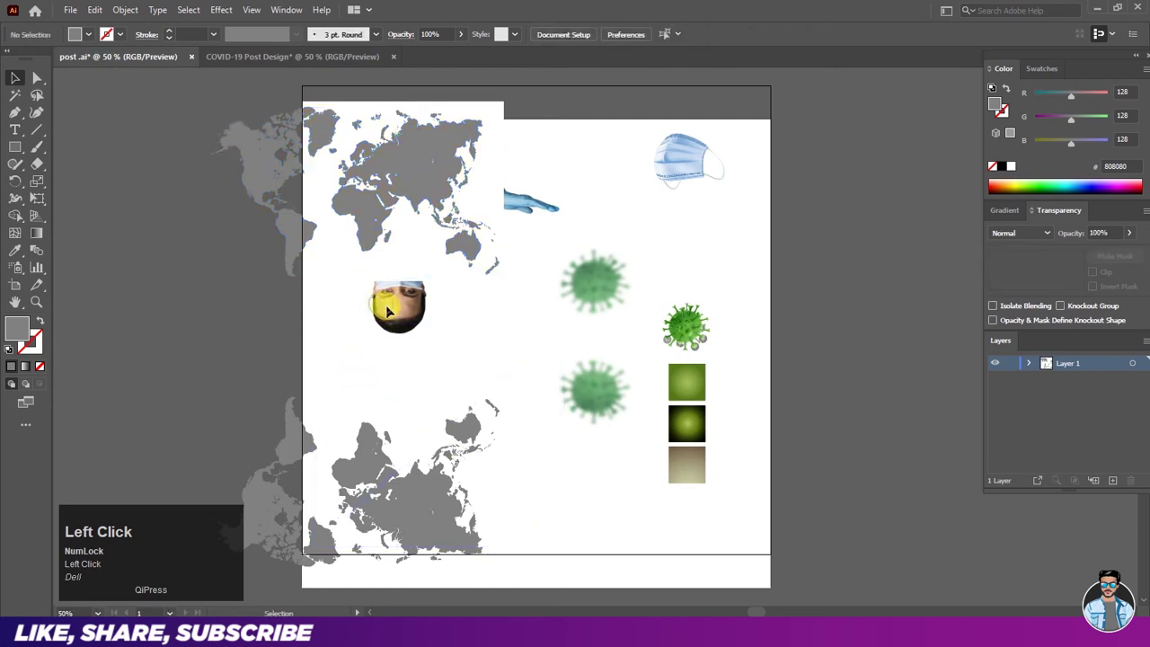
{"action": "left_click", "coordinate": [396, 321]}
{"action": "scroll", "coordinate": [403, 265], "scroll_direction": "down", "scroll_amount": 1}
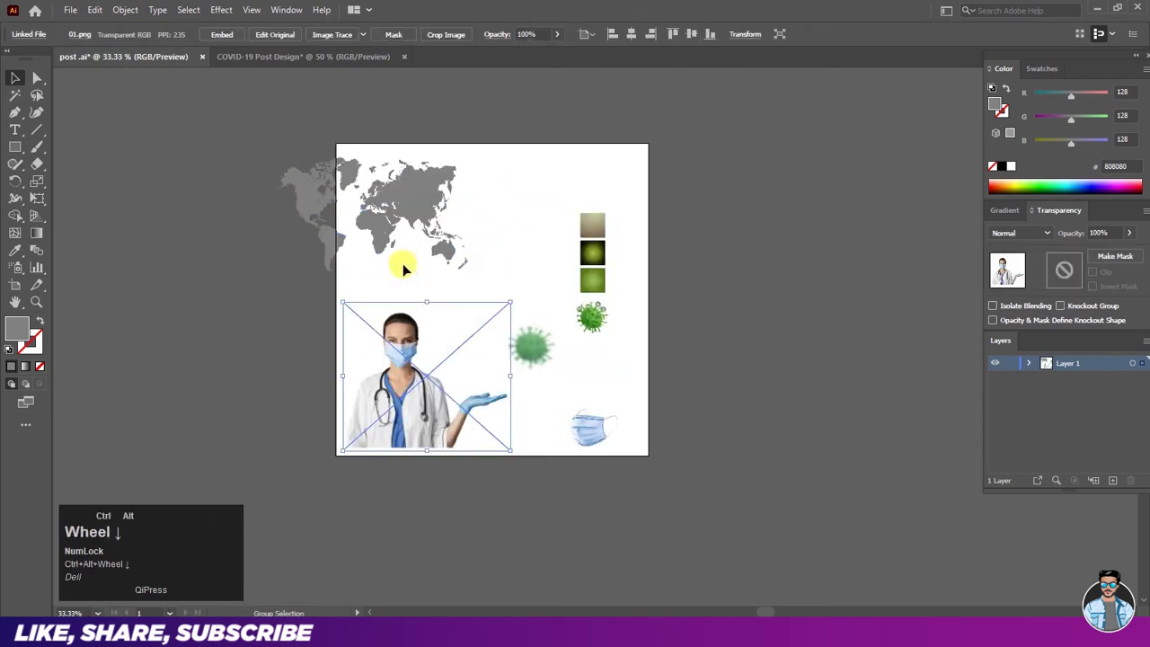
{"action": "scroll", "coordinate": [406, 317], "scroll_direction": "up", "scroll_amount": 1}
{"action": "left_click", "coordinate": [229, 316]}
{"action": "left_click_drag", "start_coordinate": [430, 431], "coordinate": [378, 227]}
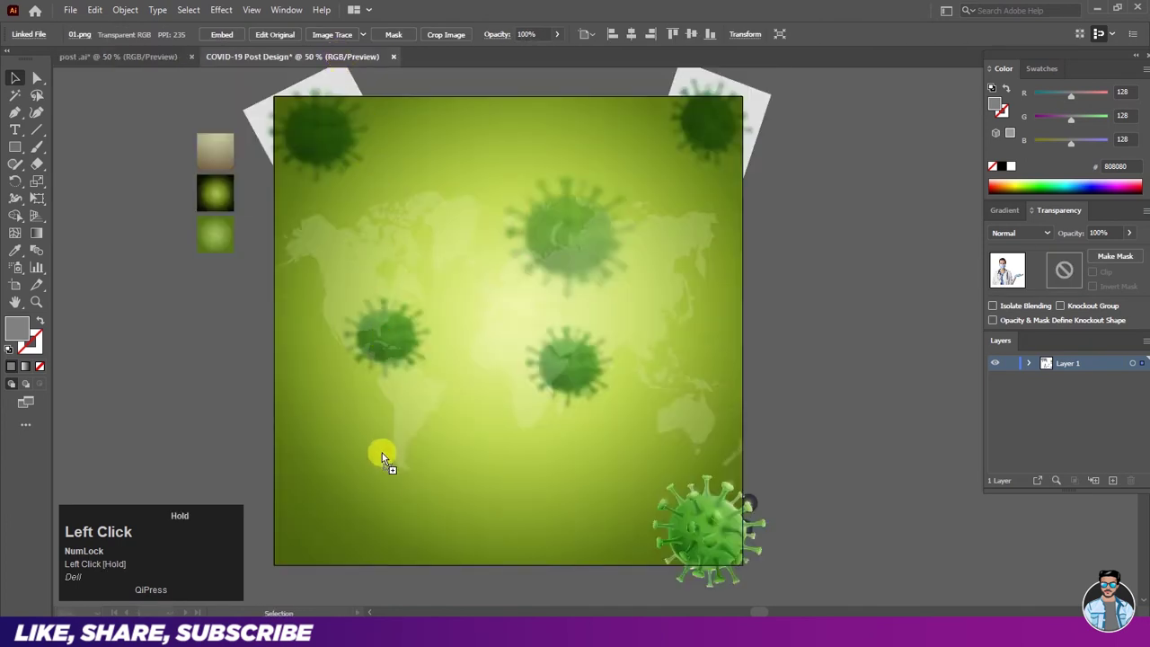
{"action": "left_click_drag", "start_coordinate": [385, 486], "coordinate": [385, 486]}
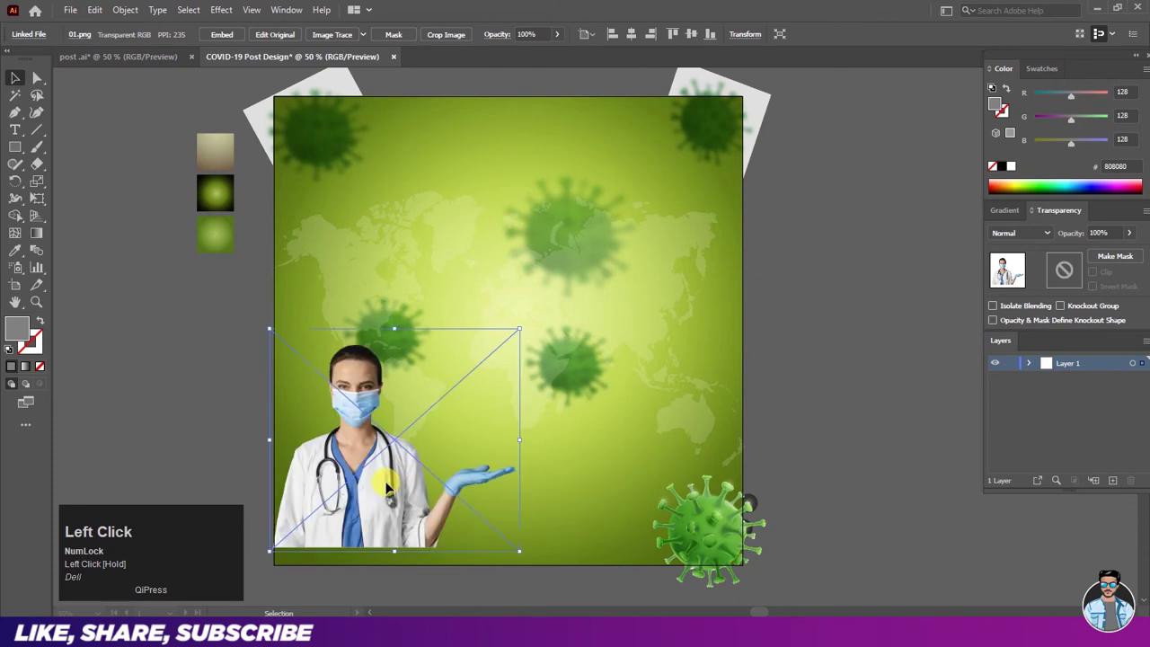
Step: Enlarge the doctor image proportionally and shift it down and left, past the artboard's left and bottom edges
{"action": "left_click_drag", "start_coordinate": [546, 312], "coordinate": [598, 263]}
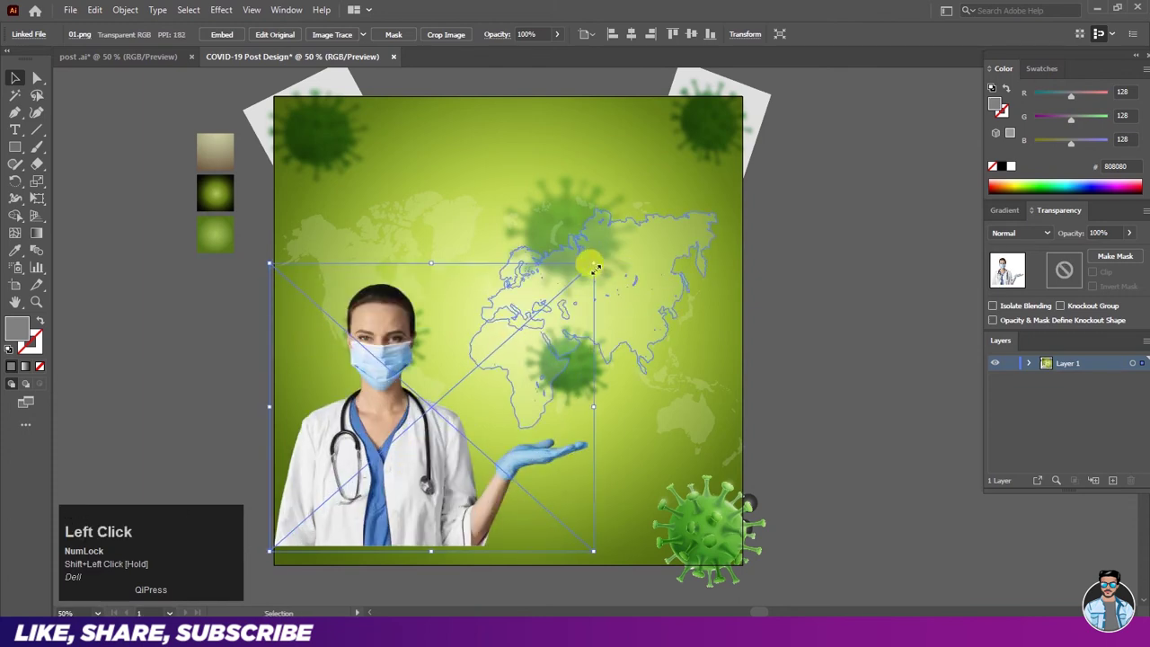
{"action": "scroll", "coordinate": [504, 315], "scroll_direction": "down", "scroll_amount": 1, "text": "ctrl+alt"}
{"action": "scroll", "coordinate": [438, 425], "scroll_direction": "up", "scroll_amount": 1, "text": "ctrl+alt"}
{"action": "left_click_drag", "start_coordinate": [443, 416], "coordinate": [399, 446]}
{"action": "left_click_drag", "start_coordinate": [585, 225], "coordinate": [685, 160]}
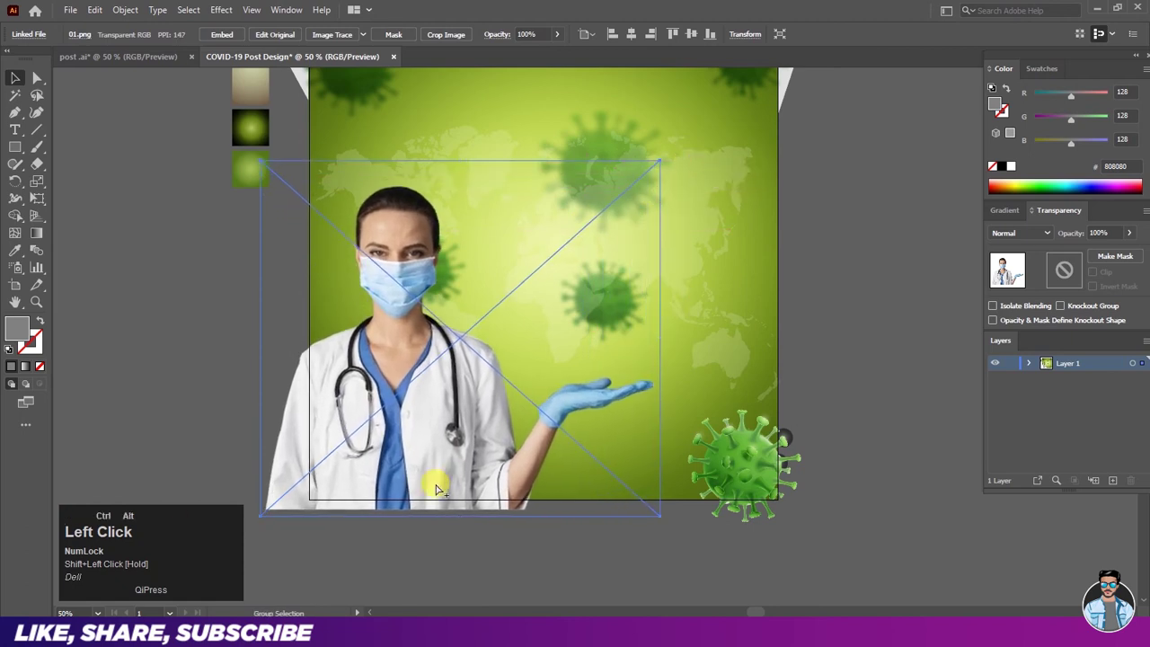
Step: Raise the doctor image to the artboard's bottom edge, enlarge it slightly more, nudge it down and left, and deselect it
{"action": "scroll", "coordinate": [436, 490], "scroll_direction": "down", "scroll_amount": 1}
{"action": "scroll", "coordinate": [575, 315], "scroll_direction": "up", "scroll_amount": 1}
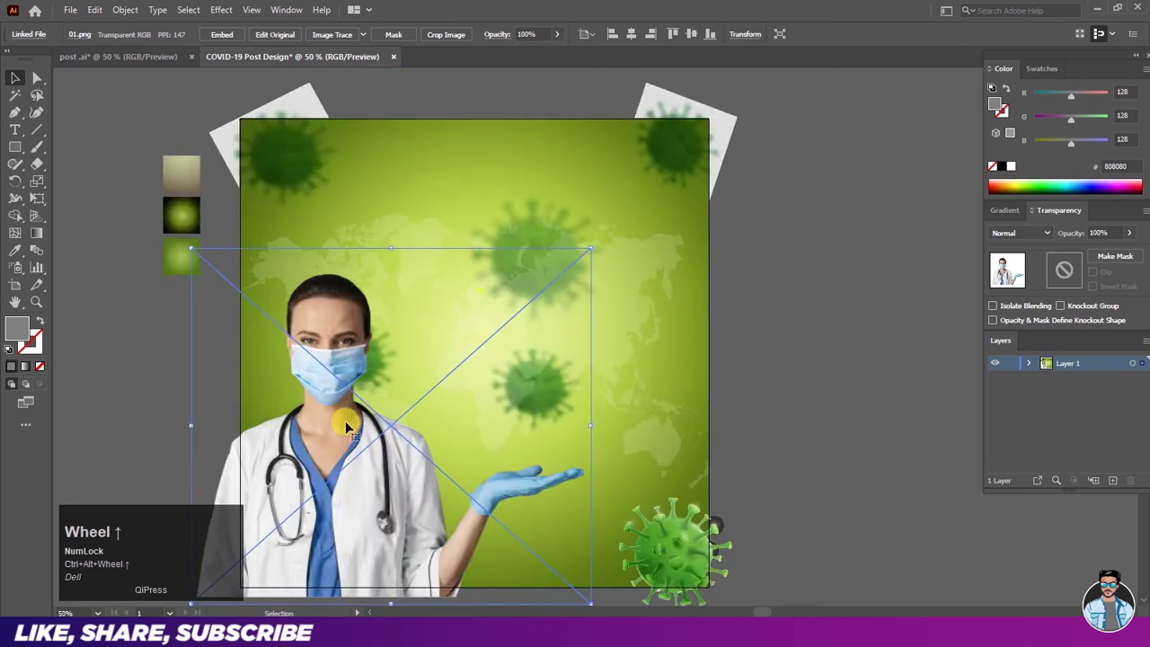
{"action": "left_click_drag", "start_coordinate": [342, 514], "coordinate": [336, 507]}
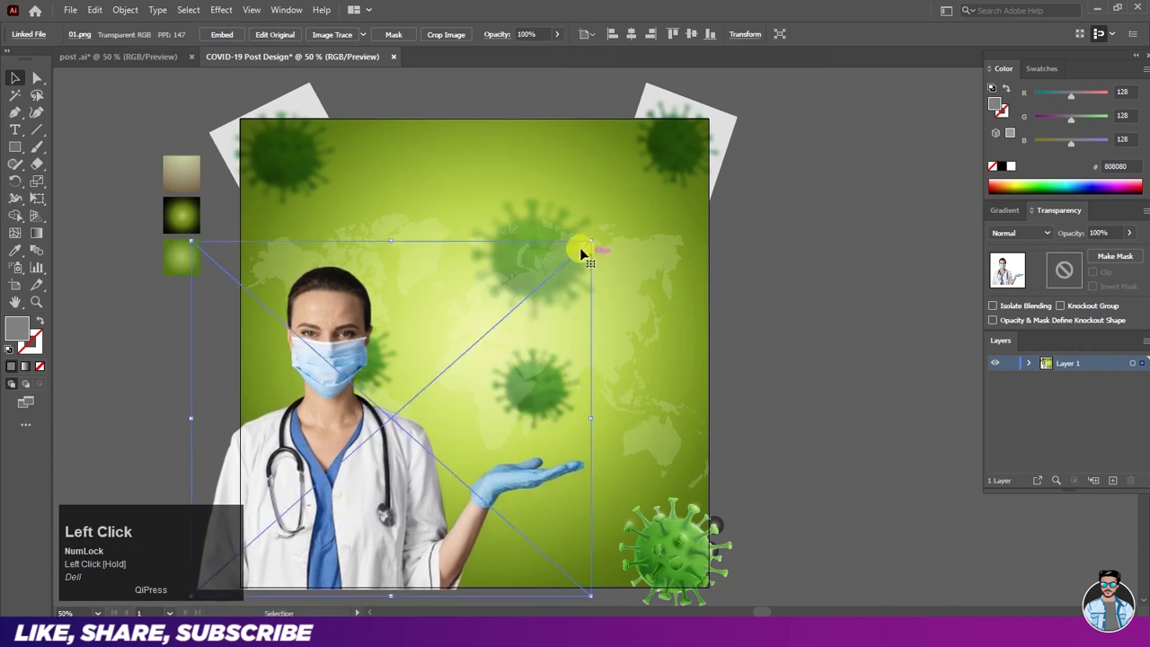
{"action": "left_click_drag", "start_coordinate": [590, 240], "coordinate": [633, 219]}
{"action": "left_click", "coordinate": [770, 314]}
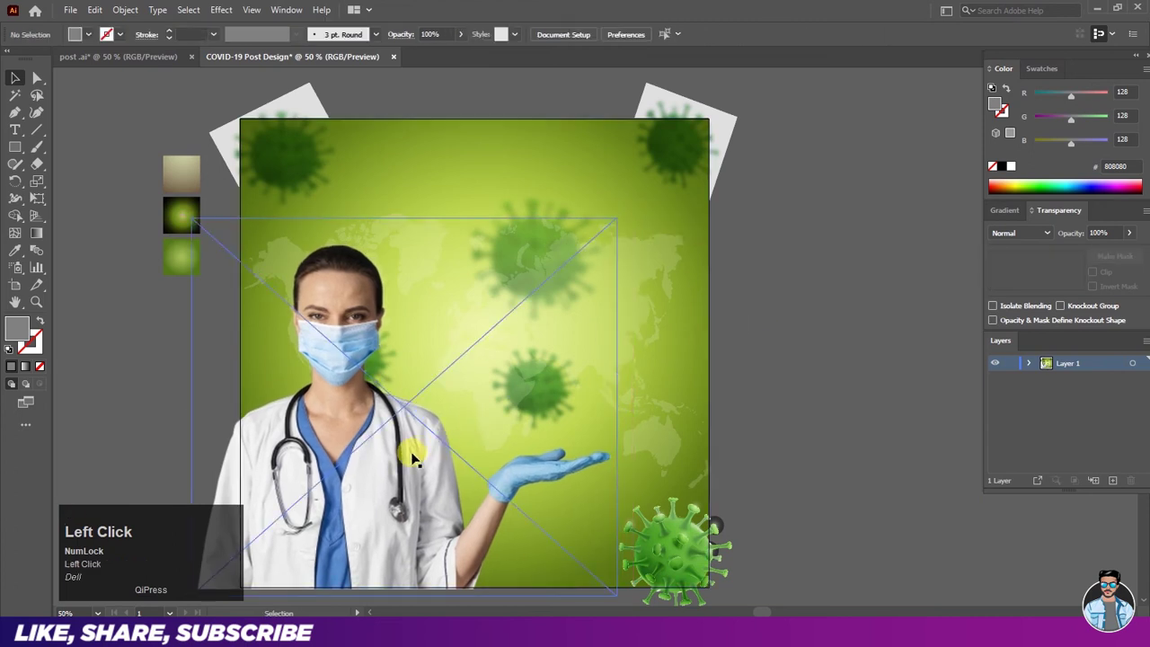
{"action": "left_click_drag", "start_coordinate": [381, 461], "coordinate": [378, 464]}
{"action": "left_click", "coordinate": [781, 422]}
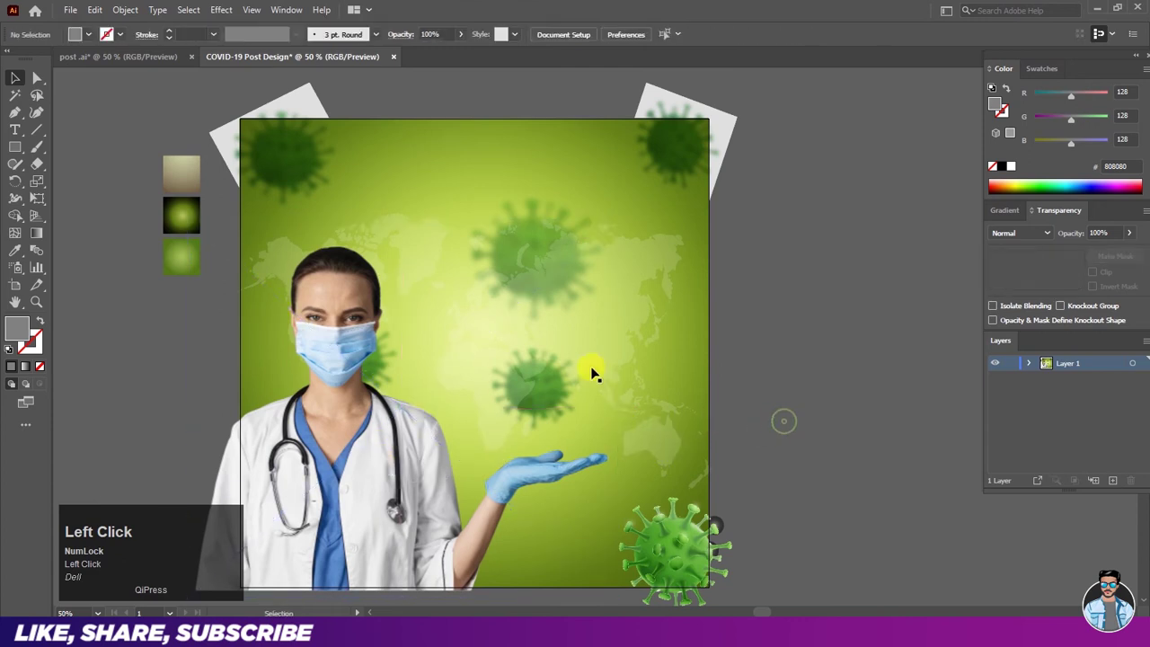
{"action": "key", "text": "space"}
{"action": "left_click_drag", "start_coordinate": [476, 390], "coordinate": [517, 370]}
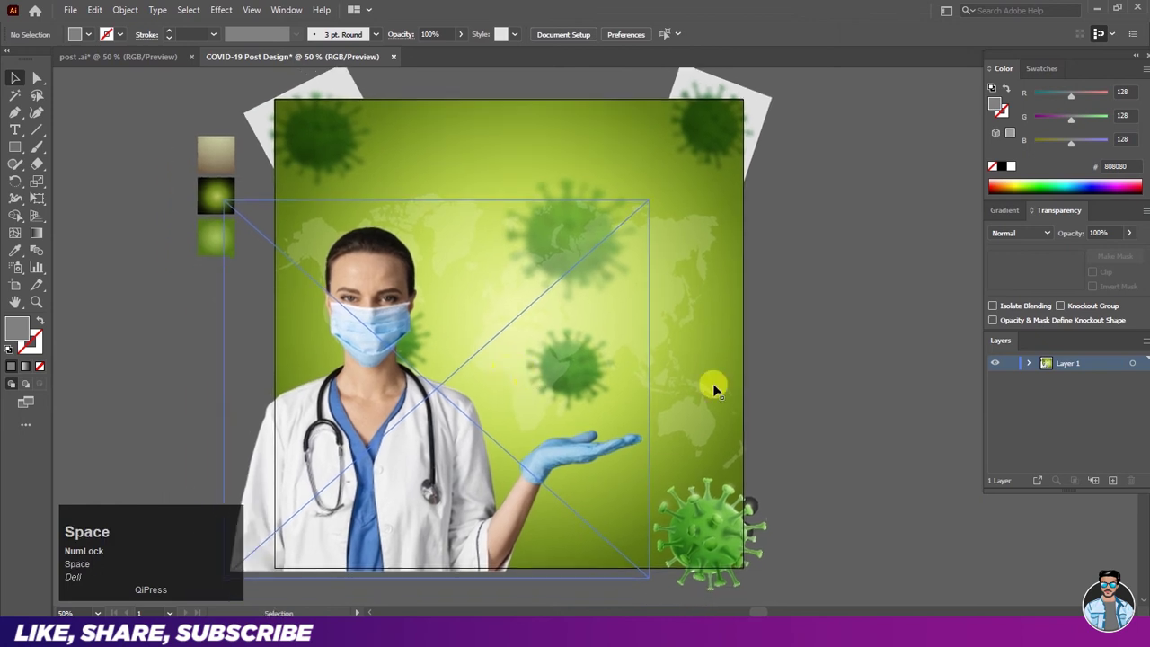
{"action": "left_click", "coordinate": [804, 372]}
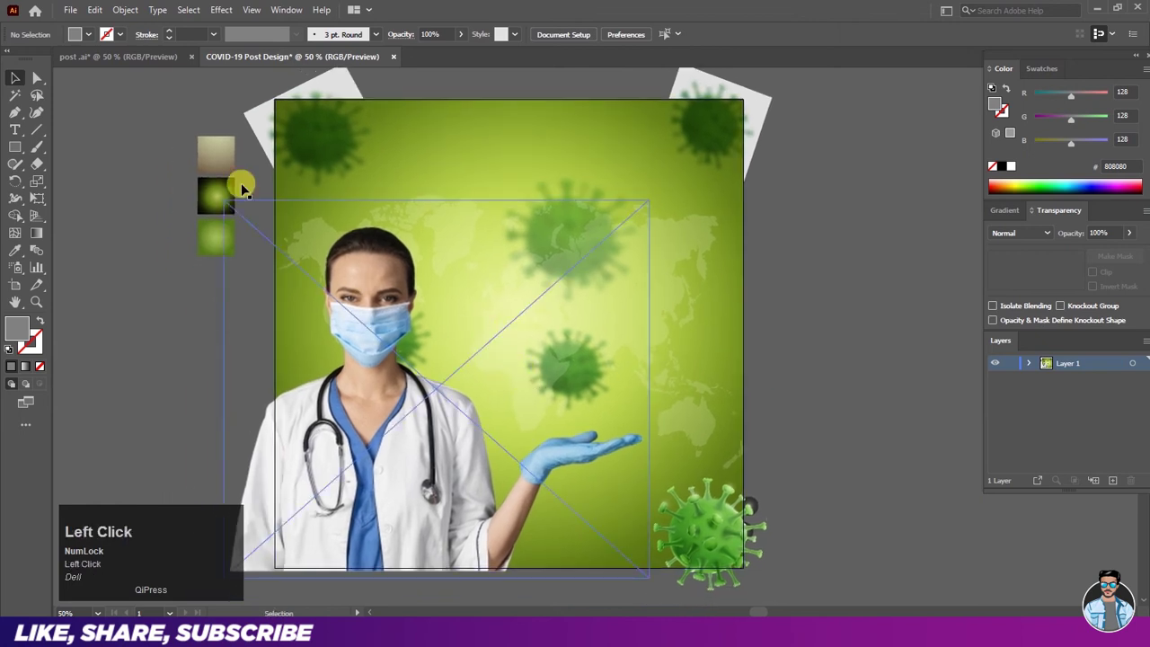
Step: Bring the face mask from post.ai into the COVID-19 Post Design document above the doctor's open hand, and enlarge it proportionally
{"action": "left_click", "coordinate": [118, 57]}
{"action": "left_click_drag", "start_coordinate": [678, 493], "coordinate": [343, 61]}
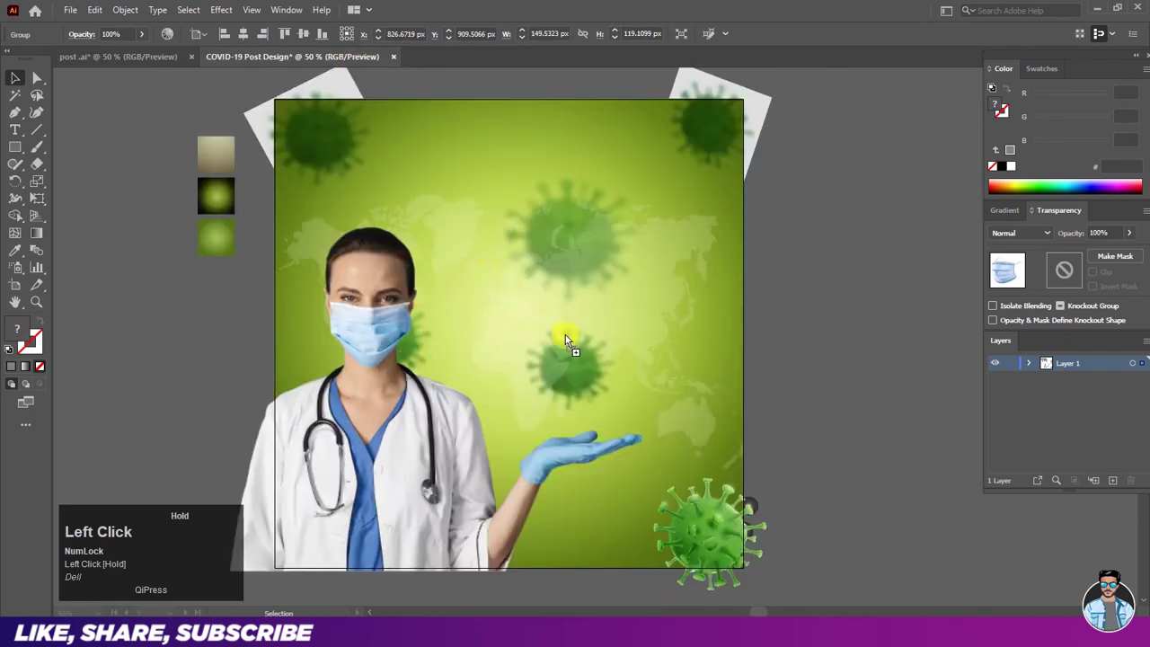
{"action": "left_click_drag", "start_coordinate": [586, 380], "coordinate": [586, 386]}
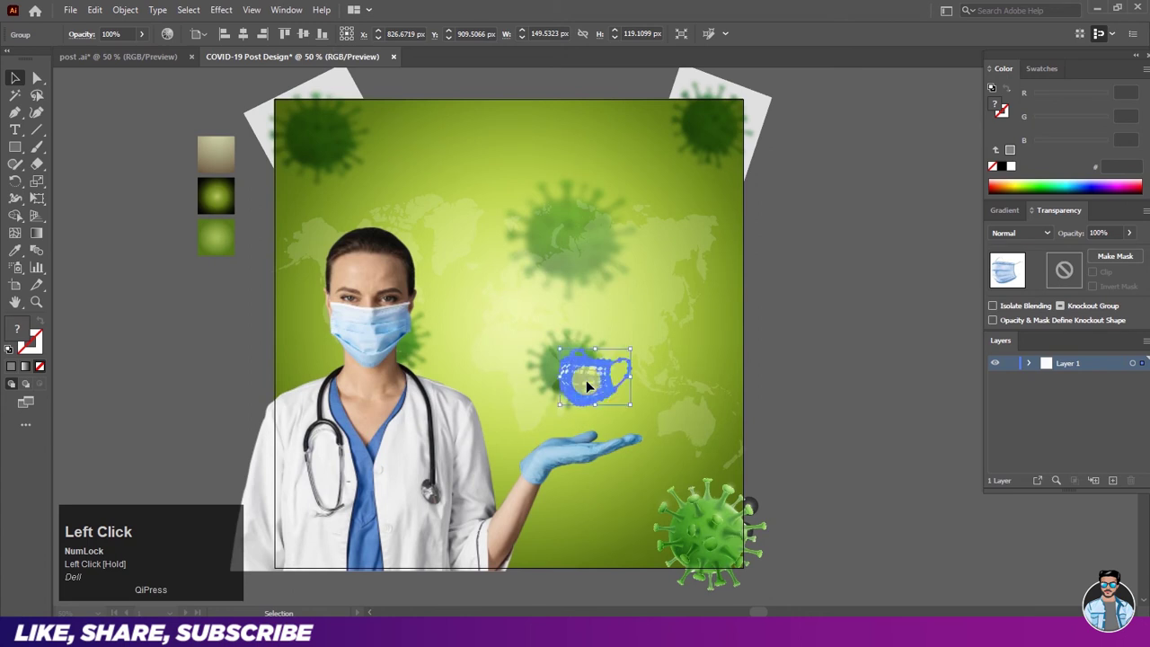
{"action": "left_click", "coordinate": [631, 350], "text": "shift"}
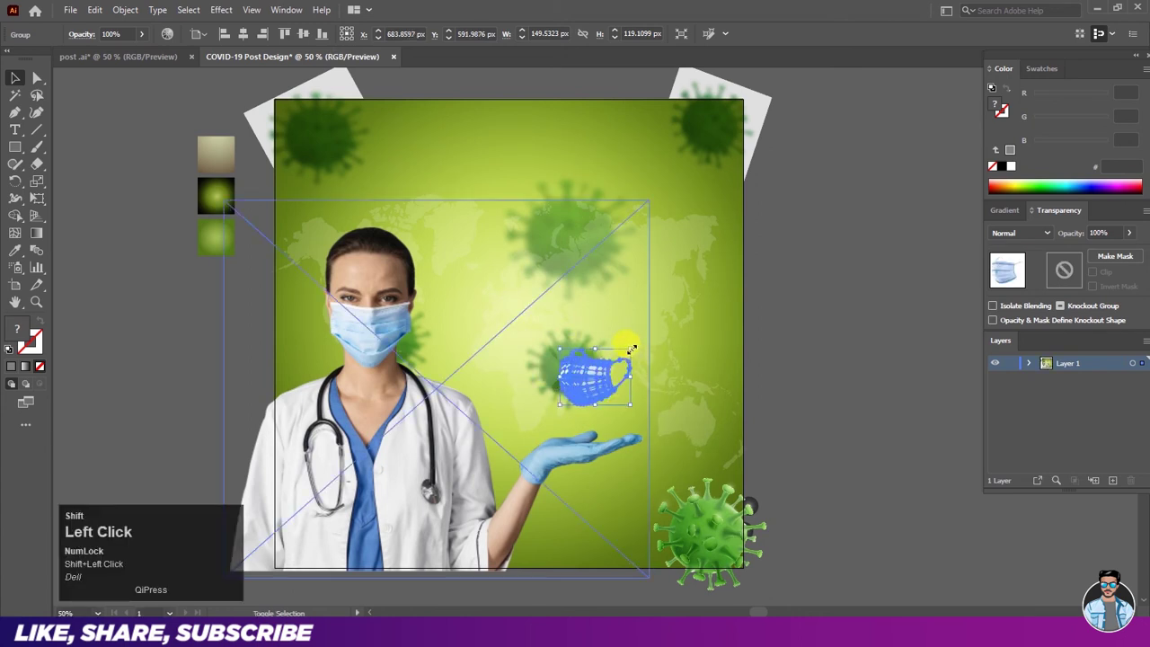
{"action": "left_click_drag", "start_coordinate": [665, 328], "coordinate": [688, 311]}
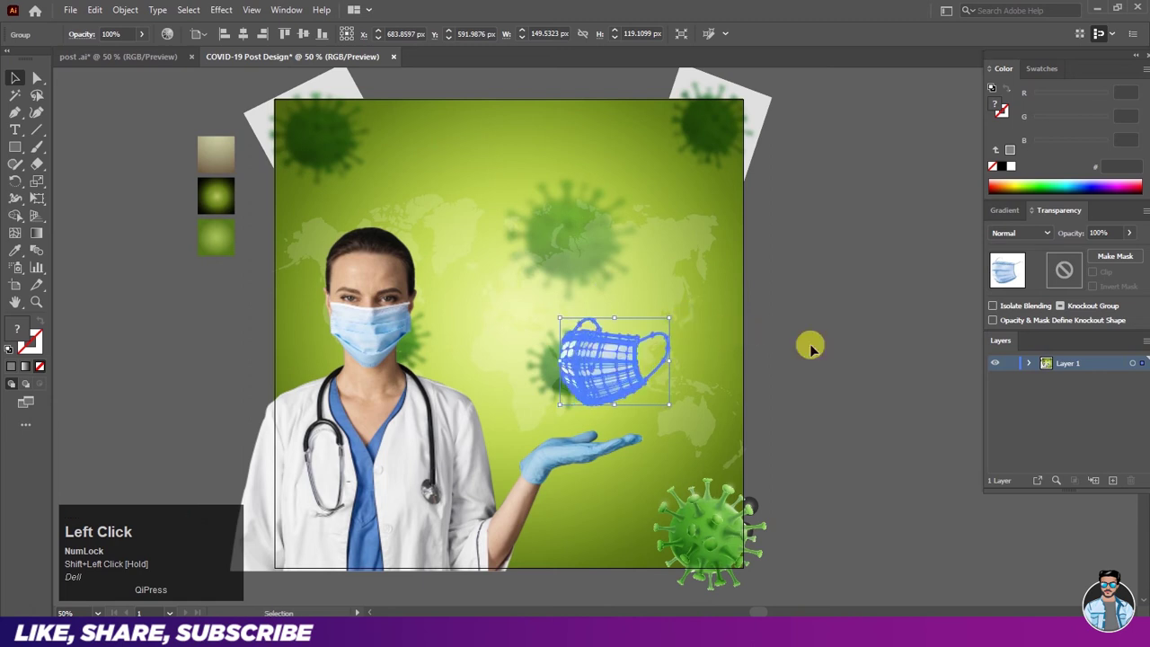
Step: Move the face mask left over the doctor's open palm and enlarge it proportionally to about 237 px wide
{"action": "left_click", "coordinate": [799, 346]}
{"action": "left_click_drag", "start_coordinate": [603, 369], "coordinate": [582, 381]}
{"action": "left_click_drag", "start_coordinate": [647, 330], "coordinate": [649, 324]}
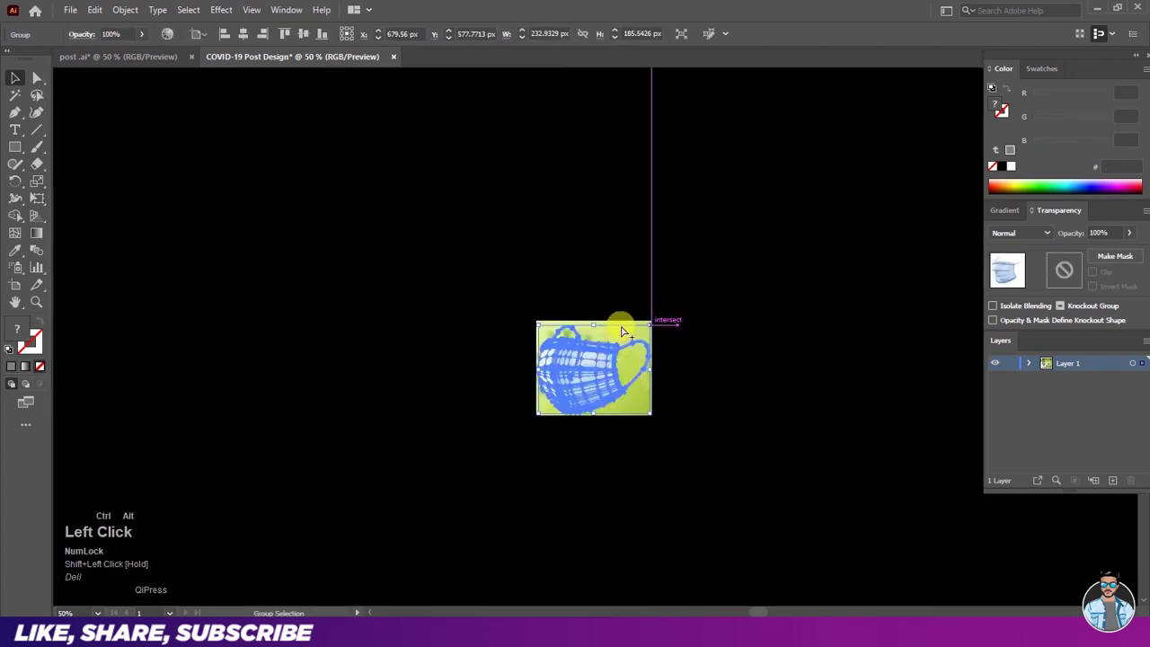
{"action": "scroll", "coordinate": [665, 333], "scroll_direction": "down", "scroll_amount": 1}
{"action": "scroll", "coordinate": [689, 347], "scroll_direction": "up", "scroll_amount": 1}
{"action": "left_click", "coordinate": [794, 344]}
Step: Fine-tune the face mask's position so it floats just above the doctor's palm, and deselect it
{"action": "scroll", "coordinate": [647, 368], "scroll_direction": "down", "scroll_amount": 1}
{"action": "scroll", "coordinate": [577, 385], "scroll_direction": "up", "scroll_amount": 2}
{"action": "left_click_drag", "start_coordinate": [578, 371], "coordinate": [570, 374]}
{"action": "scroll", "coordinate": [575, 368], "scroll_direction": "down", "scroll_amount": 1}
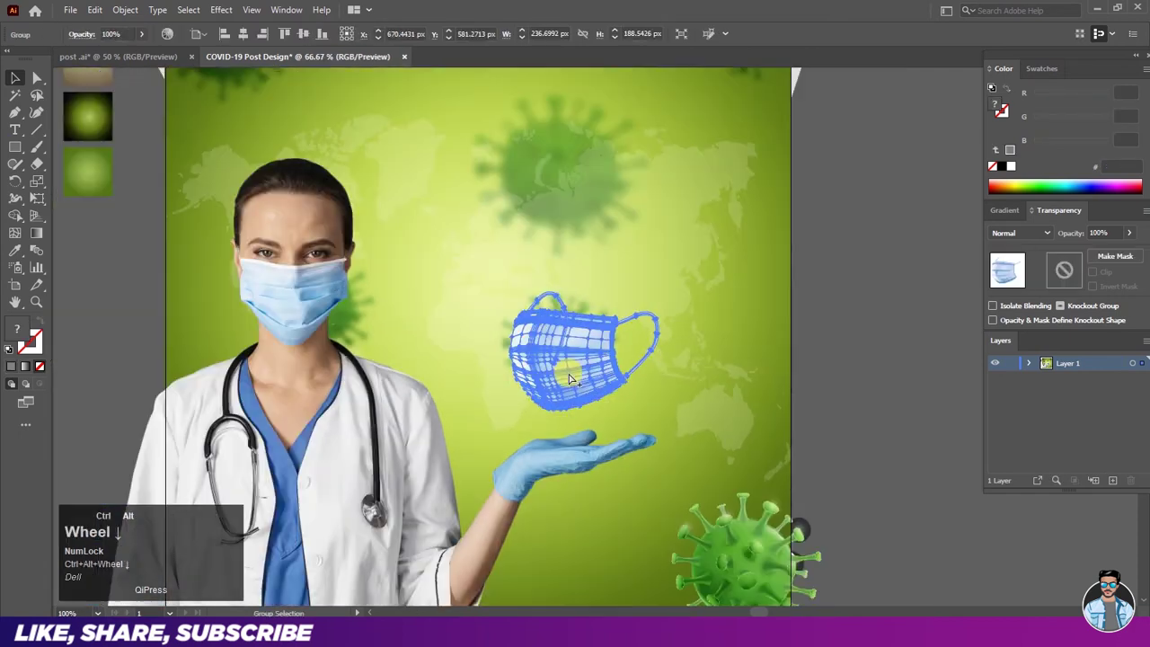
{"action": "left_click", "coordinate": [813, 375]}
{"action": "left_click_drag", "start_coordinate": [560, 366], "coordinate": [566, 371]}
{"action": "scroll", "coordinate": [566, 371], "scroll_direction": "down", "scroll_amount": 1}
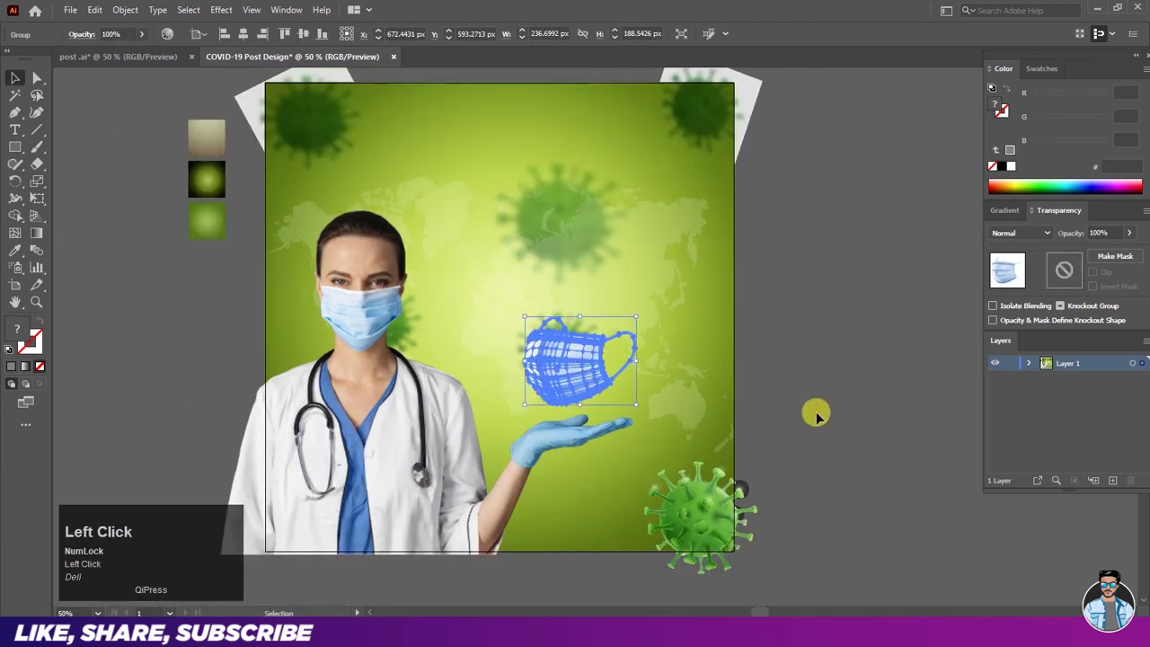
{"action": "left_click", "coordinate": [816, 412]}
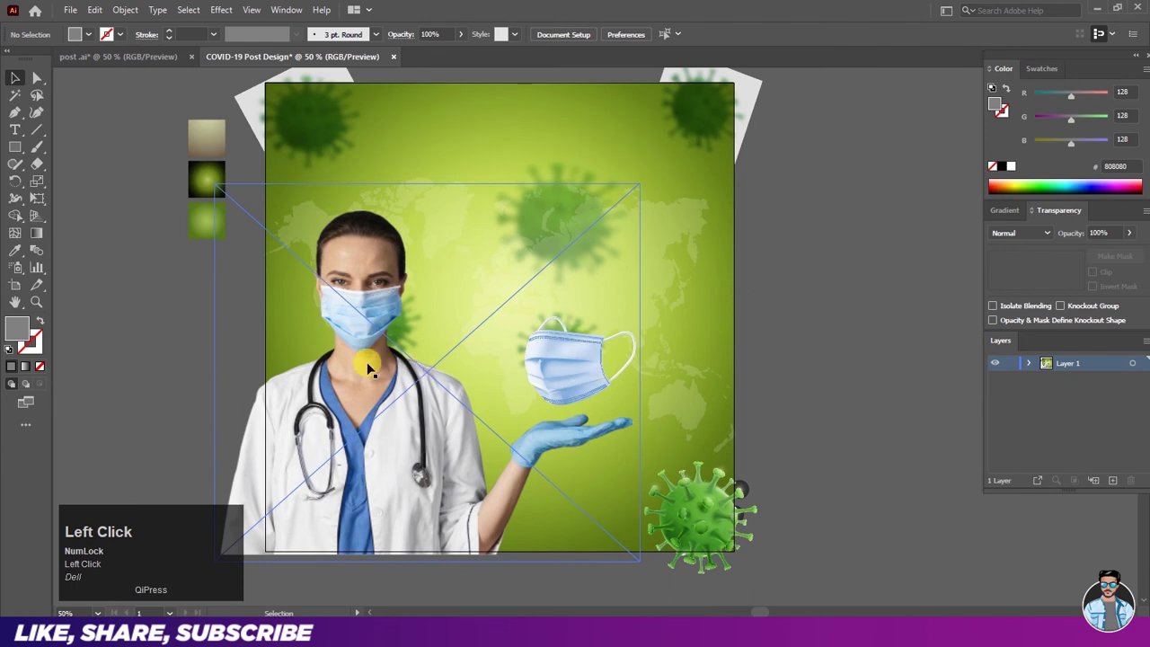
Step: Switch to post.ai, check that no artwork is still needed, and close it without saving changes
{"action": "left_click", "coordinate": [127, 188]}
{"action": "left_click", "coordinate": [97, 56]}
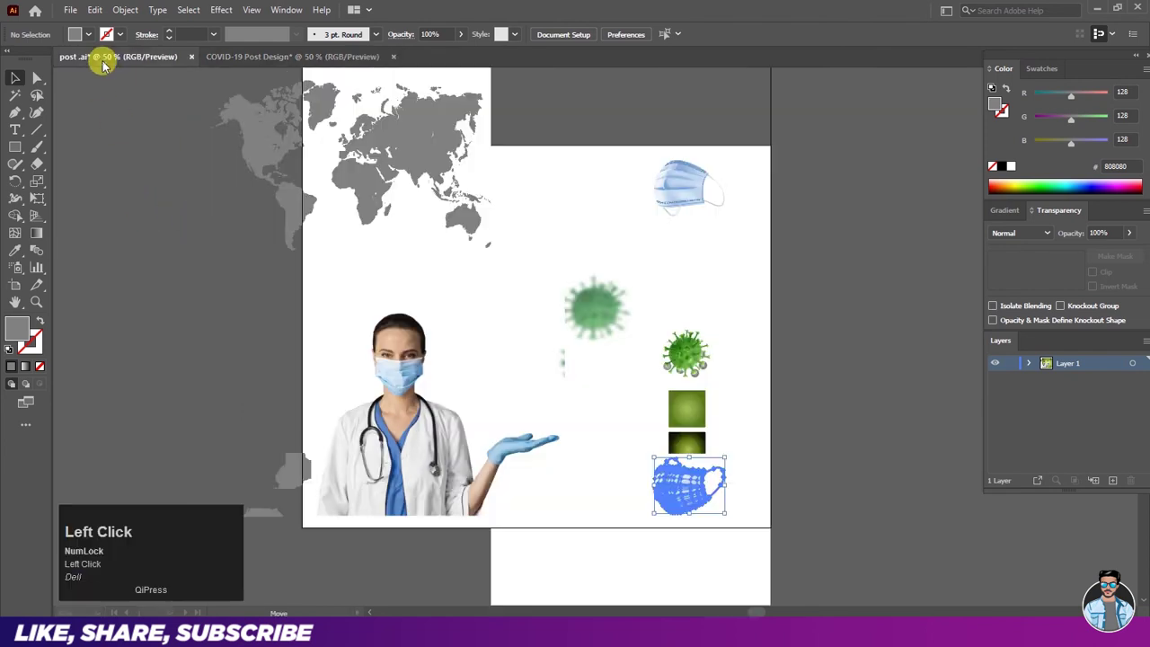
{"action": "scroll", "coordinate": [614, 284], "scroll_direction": "down", "scroll_amount": 2}
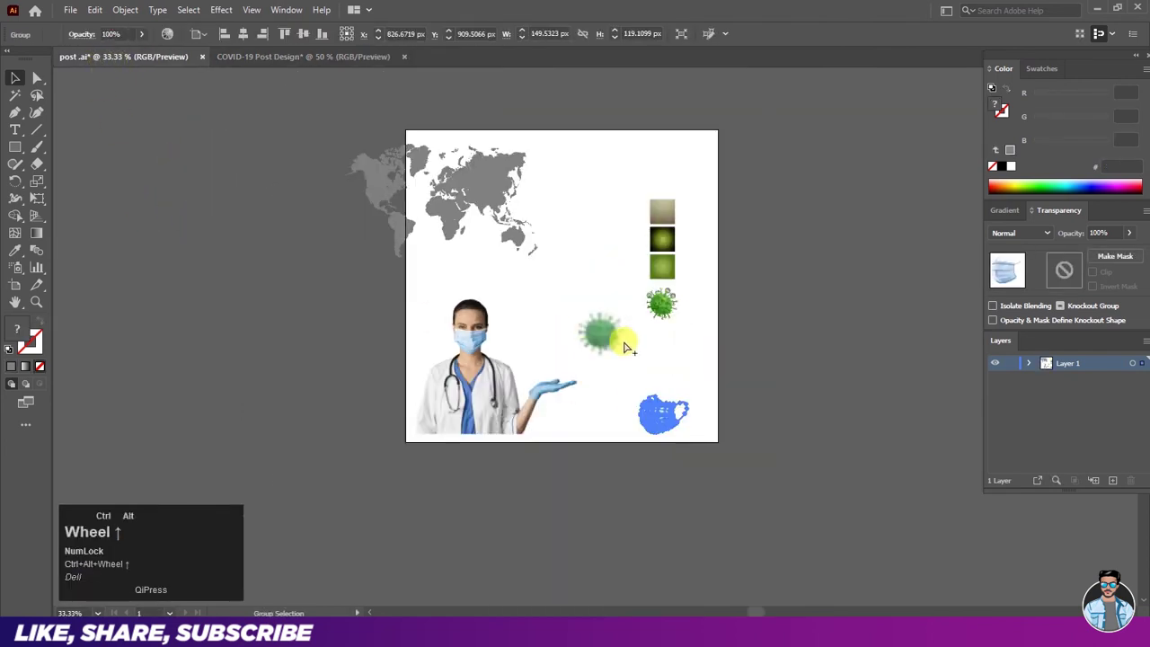
{"action": "scroll", "coordinate": [606, 334], "scroll_direction": "up", "scroll_amount": 2}
{"action": "key", "text": "space"}
{"action": "left_click_drag", "start_coordinate": [601, 239], "coordinate": [596, 278]}
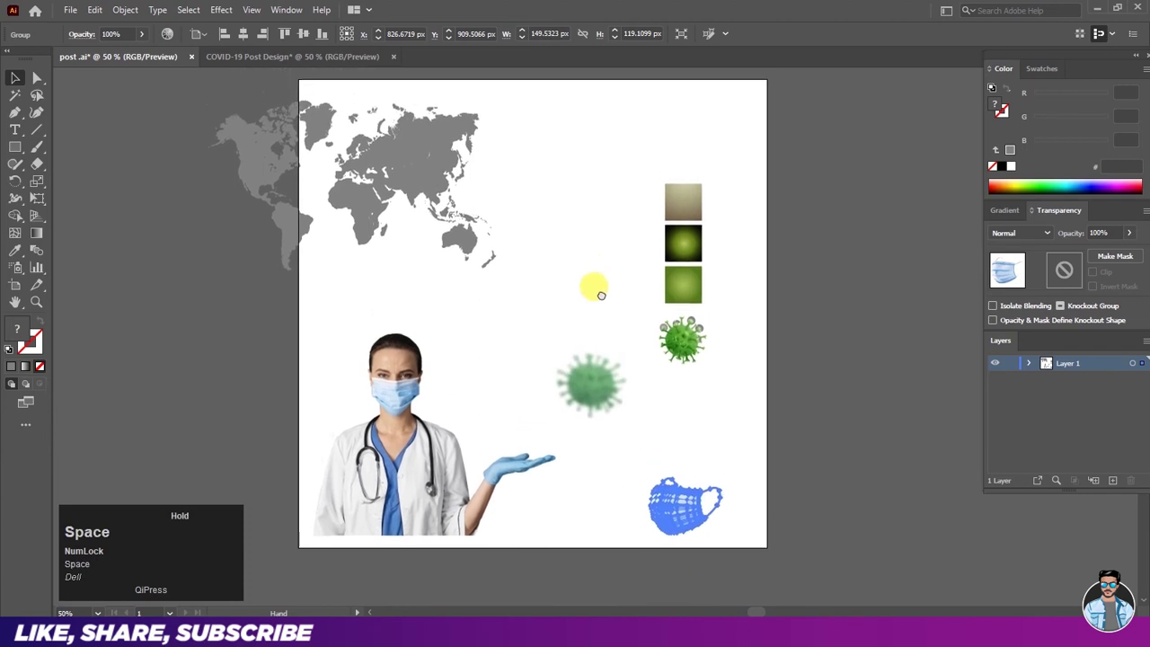
{"action": "left_click", "coordinate": [141, 259]}
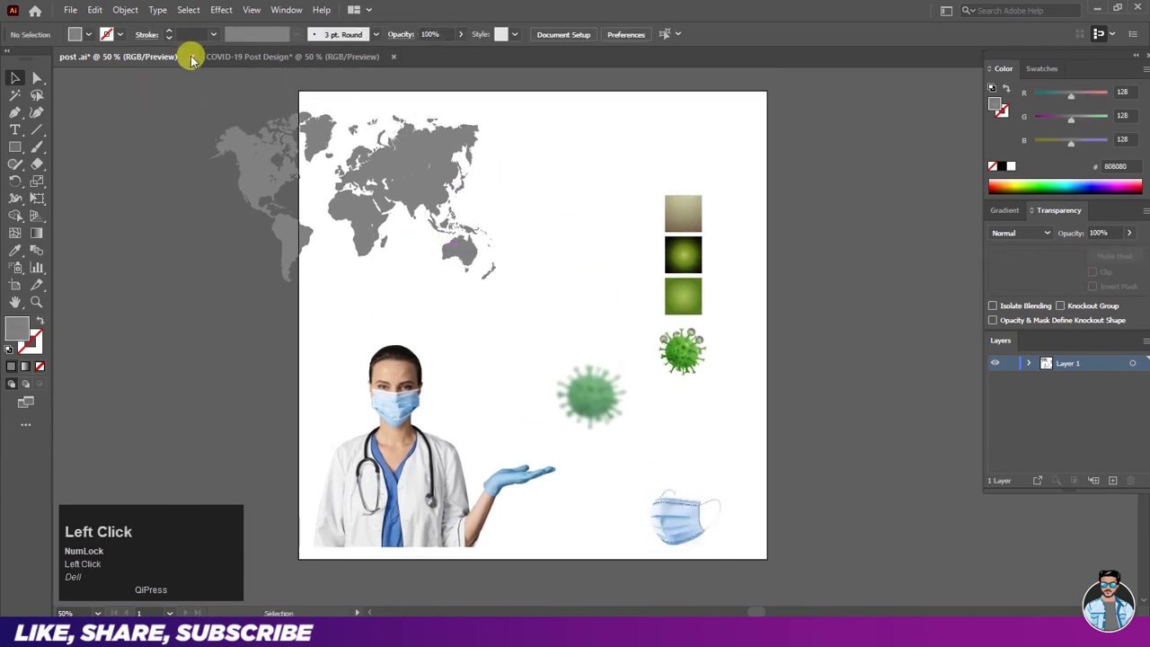
{"action": "left_click", "coordinate": [191, 57]}
{"action": "left_click", "coordinate": [620, 332]}
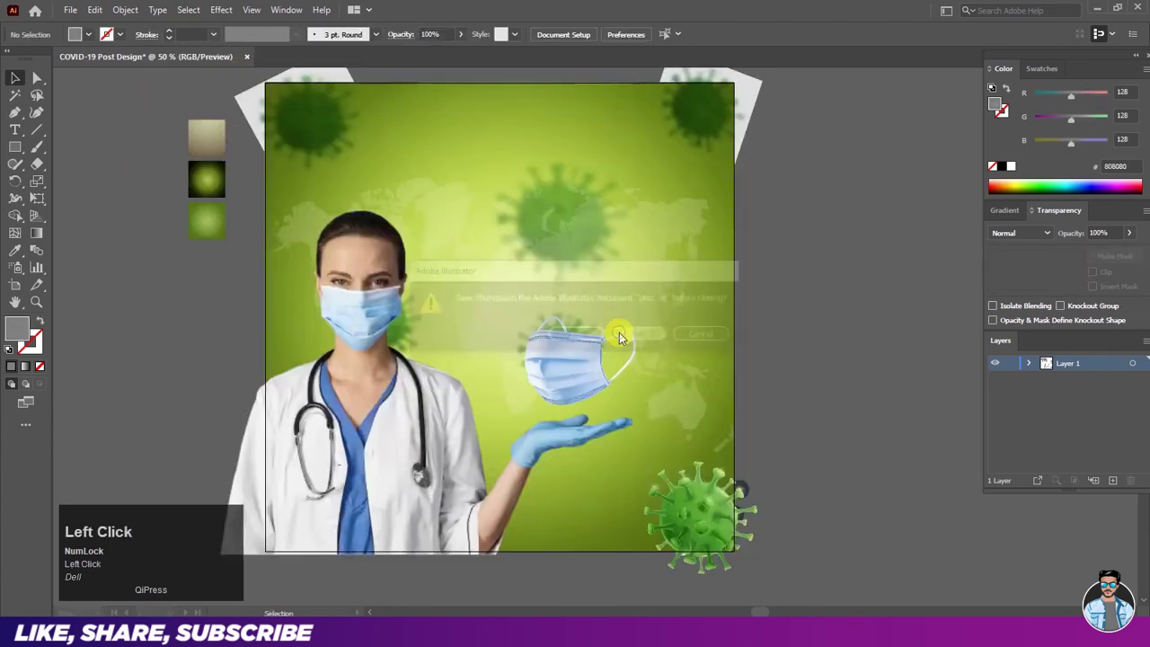
{"action": "left_click", "coordinate": [179, 341]}
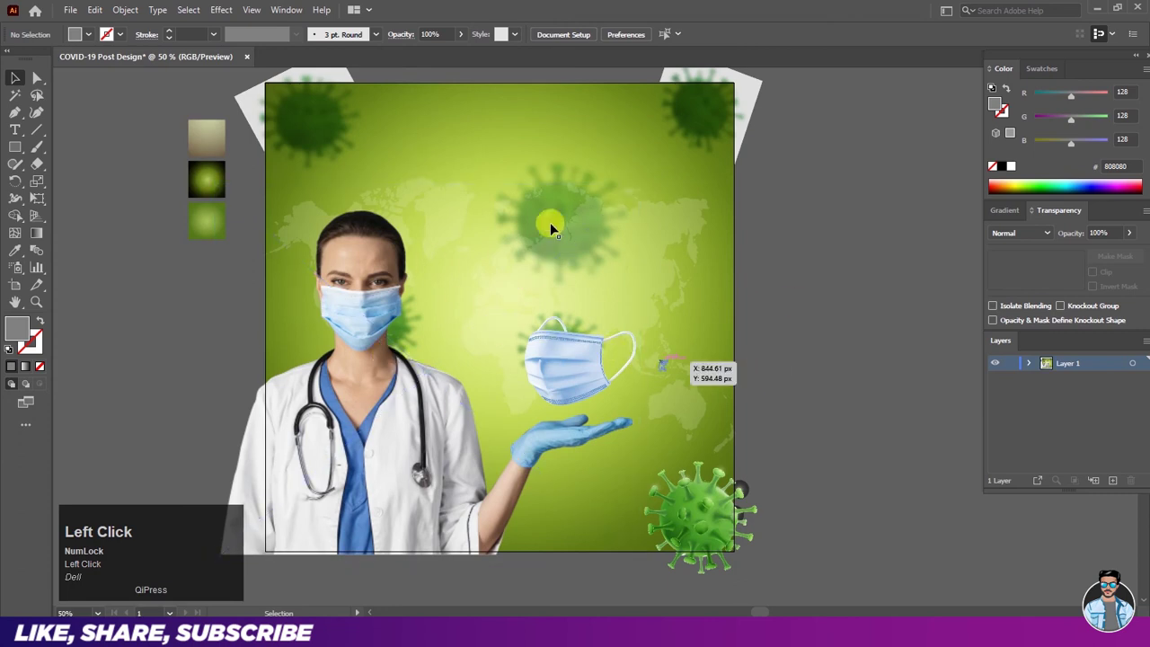
{"action": "left_click", "coordinate": [167, 314]}
Step: Create a 1000 × 1000 px rectangle over the artwork and fill it with red
{"action": "left_click_drag", "start_coordinate": [15, 157], "coordinate": [64, 162]}
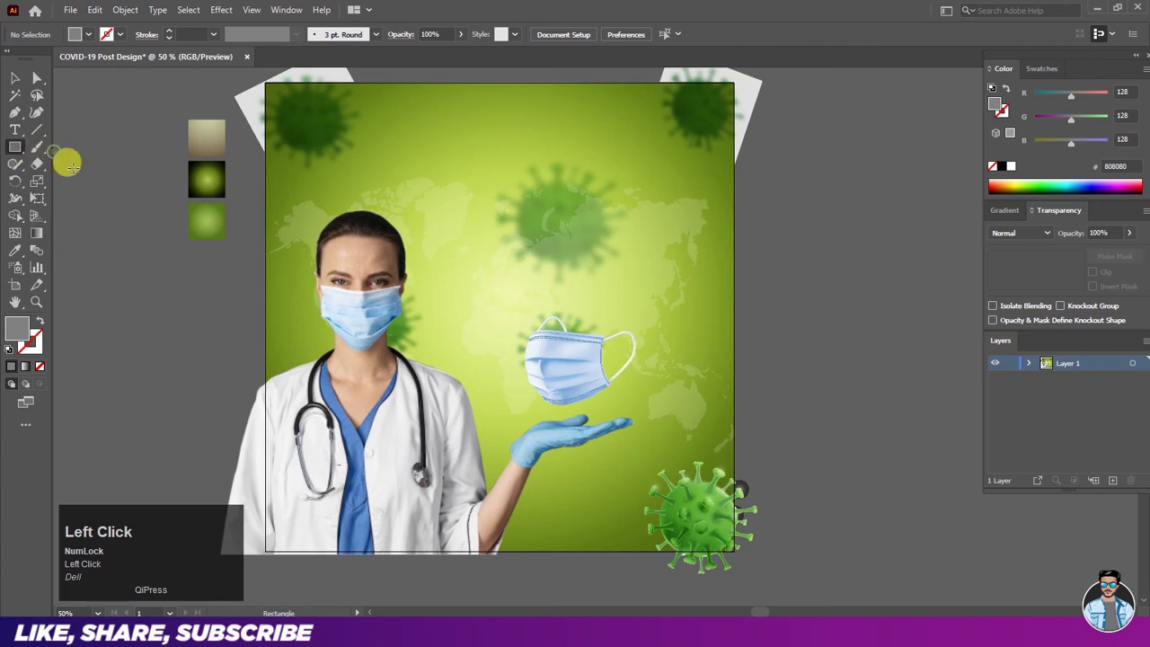
{"action": "left_click", "coordinate": [483, 187]}
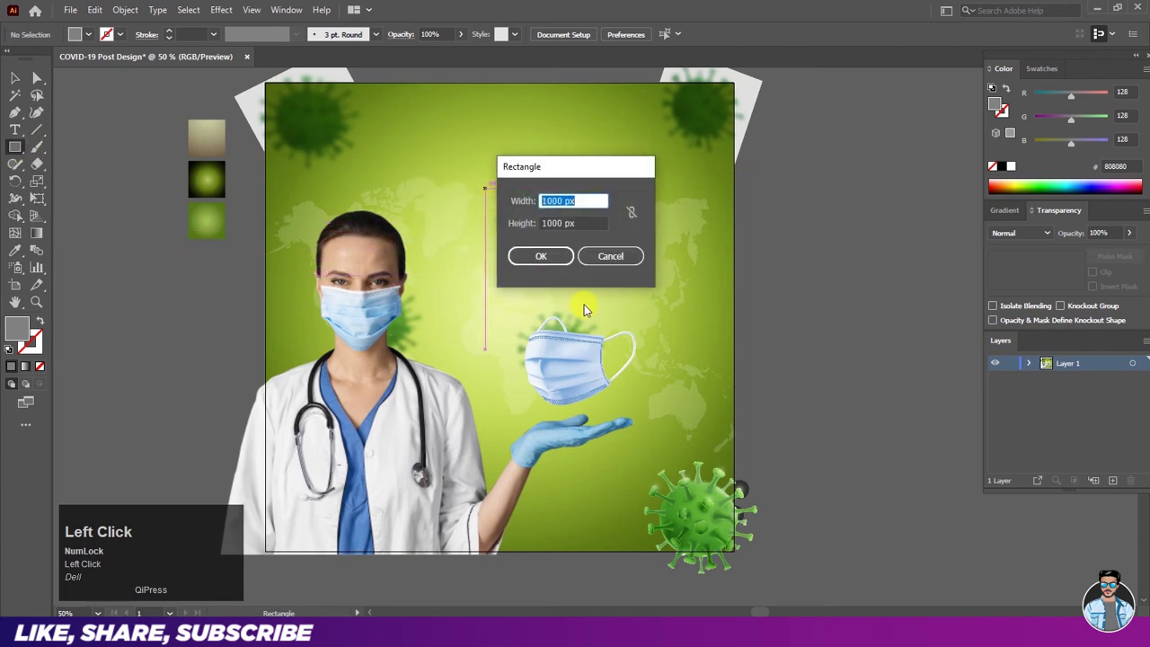
{"action": "left_click", "coordinate": [538, 256]}
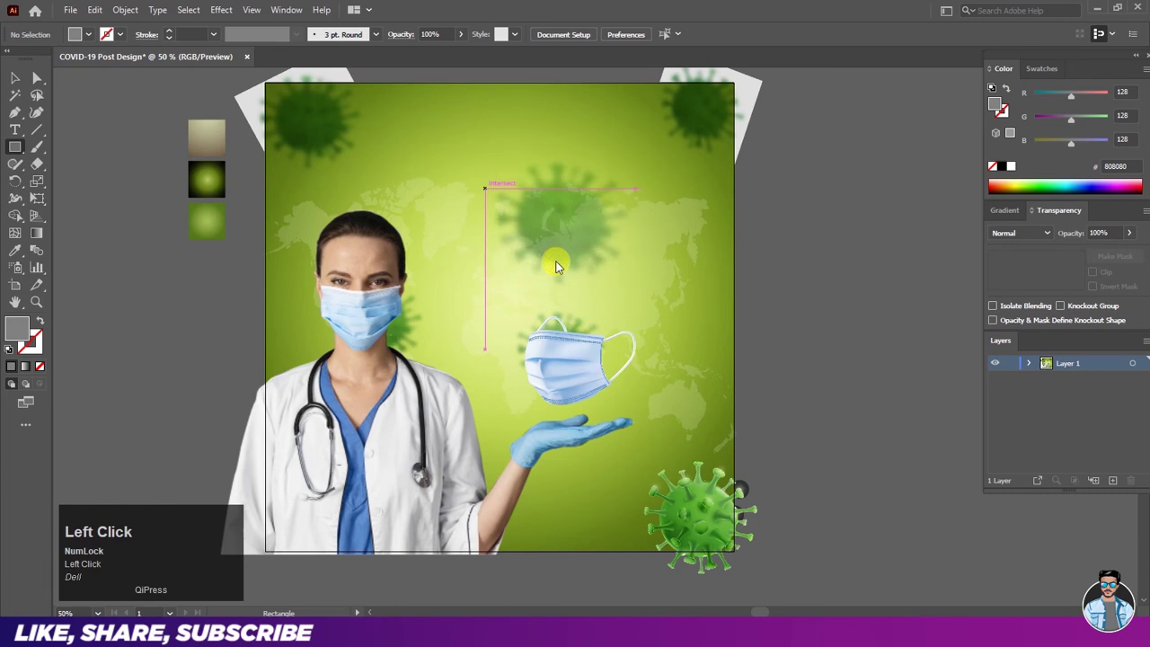
{"action": "left_click", "coordinate": [14, 79]}
{"action": "left_click", "coordinate": [76, 34]}
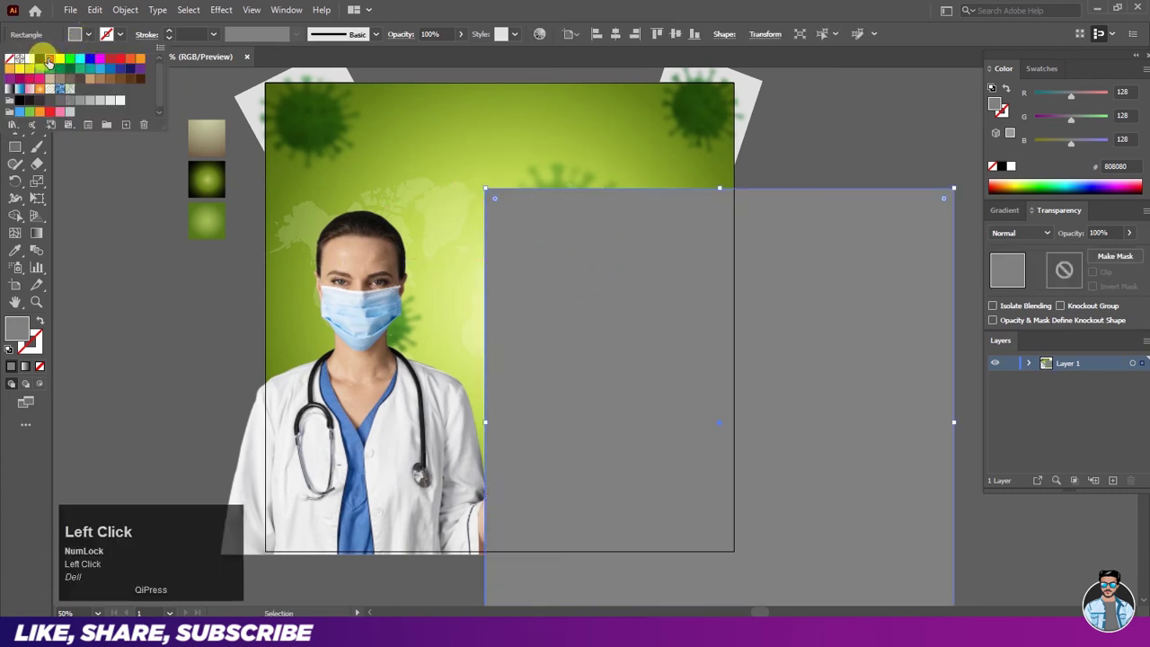
{"action": "left_click", "coordinate": [49, 59]}
{"action": "left_click", "coordinate": [80, 162]}
Step: Center the red rectangle horizontally and vertically on the artboard, and deselect it
{"action": "left_click", "coordinate": [616, 34]}
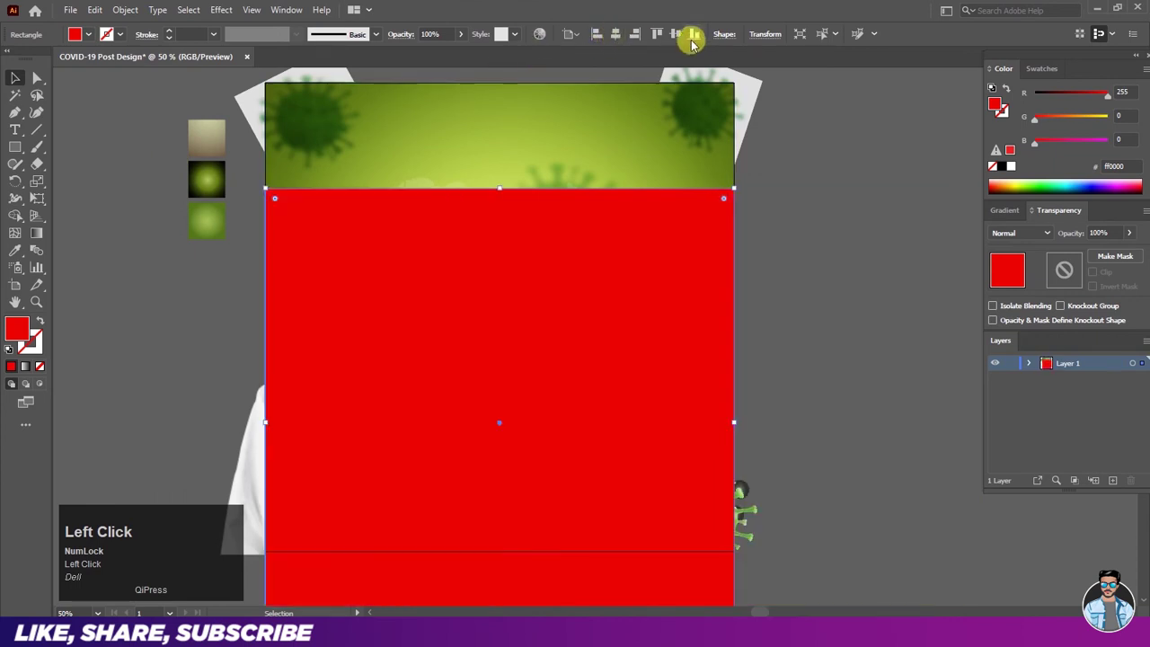
{"action": "left_click", "coordinate": [675, 34]}
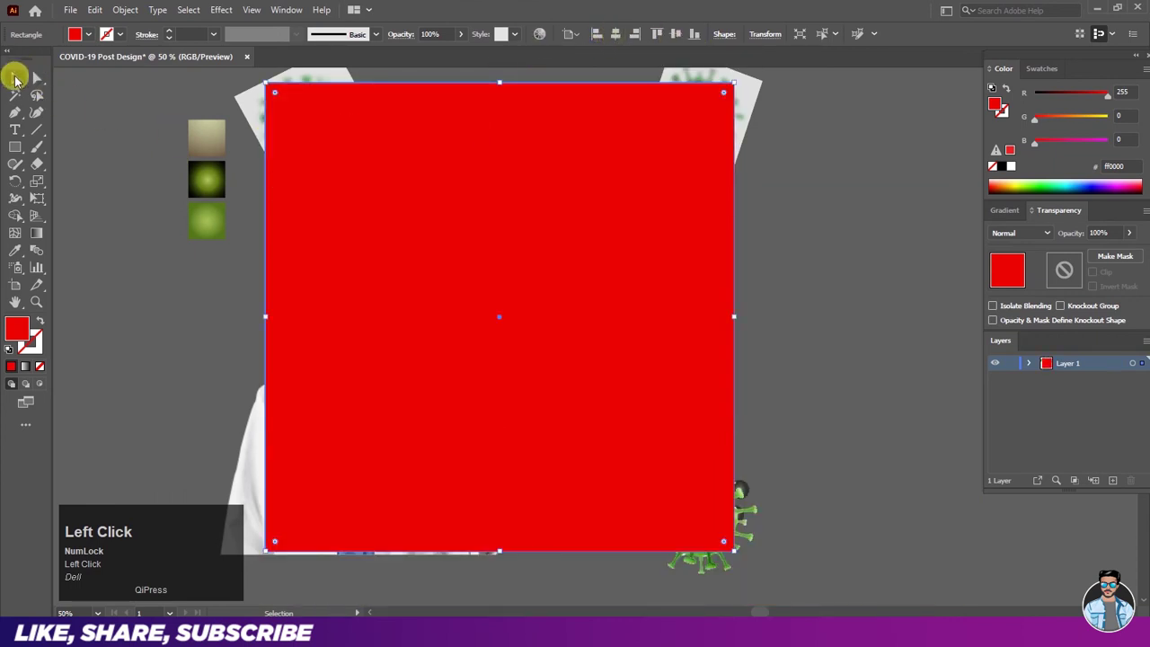
{"action": "left_click", "coordinate": [114, 112]}
Step: Select all the post artwork together with the red rectangle and make a clipping mask from it
{"action": "left_click_drag", "start_coordinate": [807, 88], "coordinate": [440, 424]}
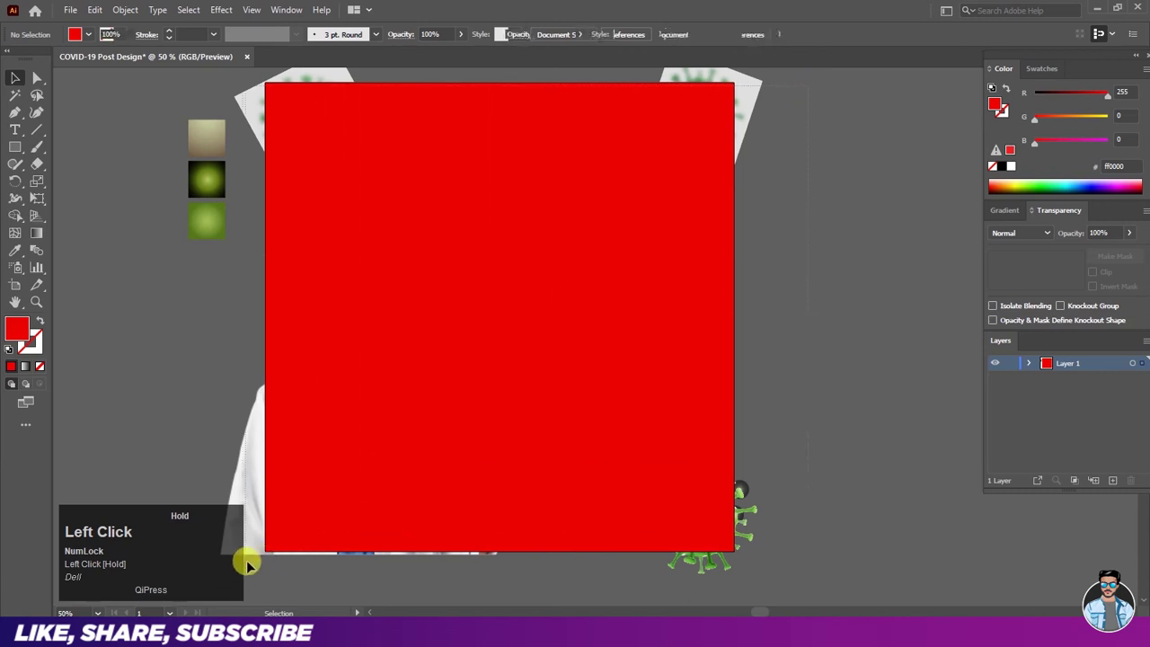
{"action": "left_click_drag", "start_coordinate": [247, 564], "coordinate": [249, 559]}
{"action": "right_click", "coordinate": [505, 219]}
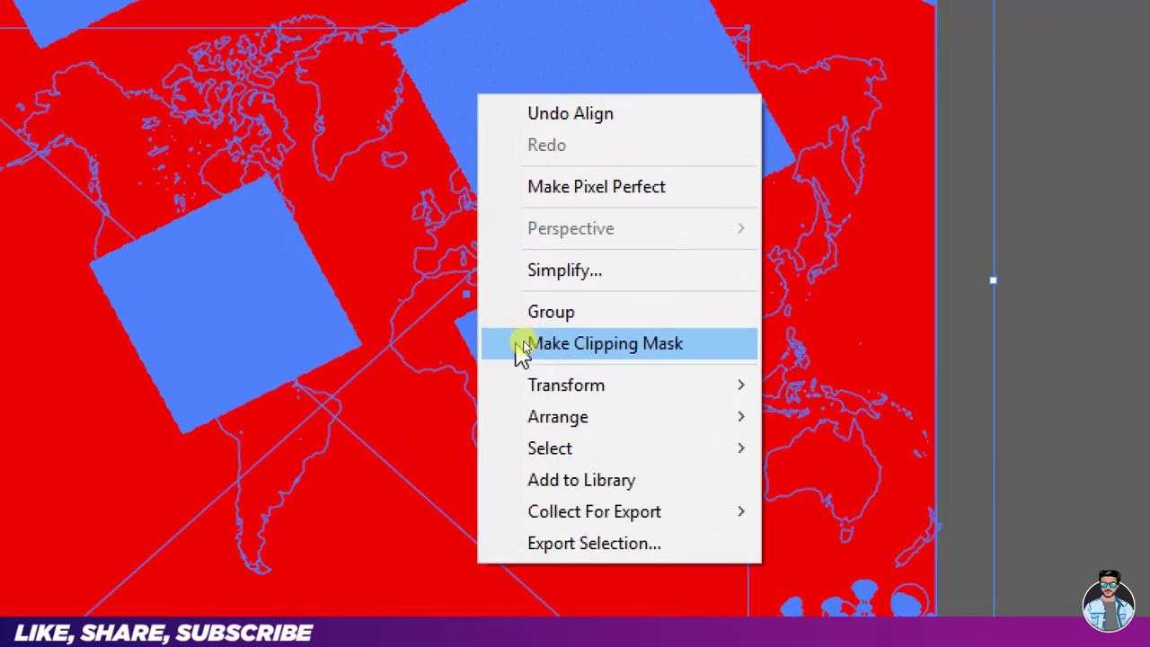
{"action": "left_click", "coordinate": [550, 344]}
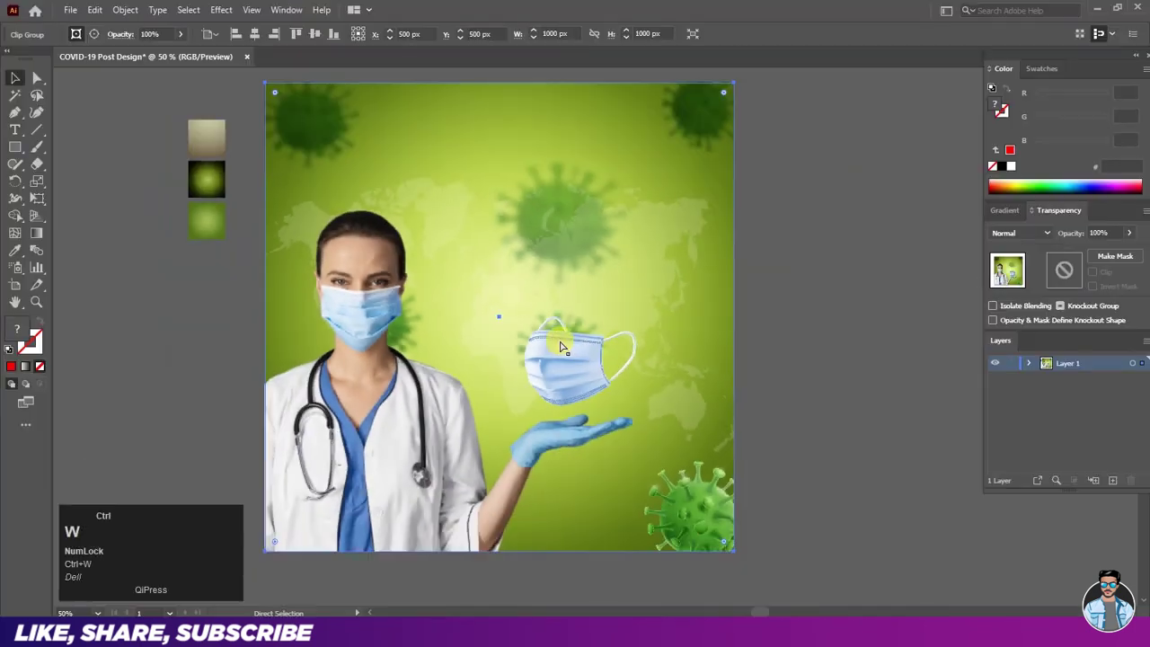
{"action": "left_click", "coordinate": [819, 288]}
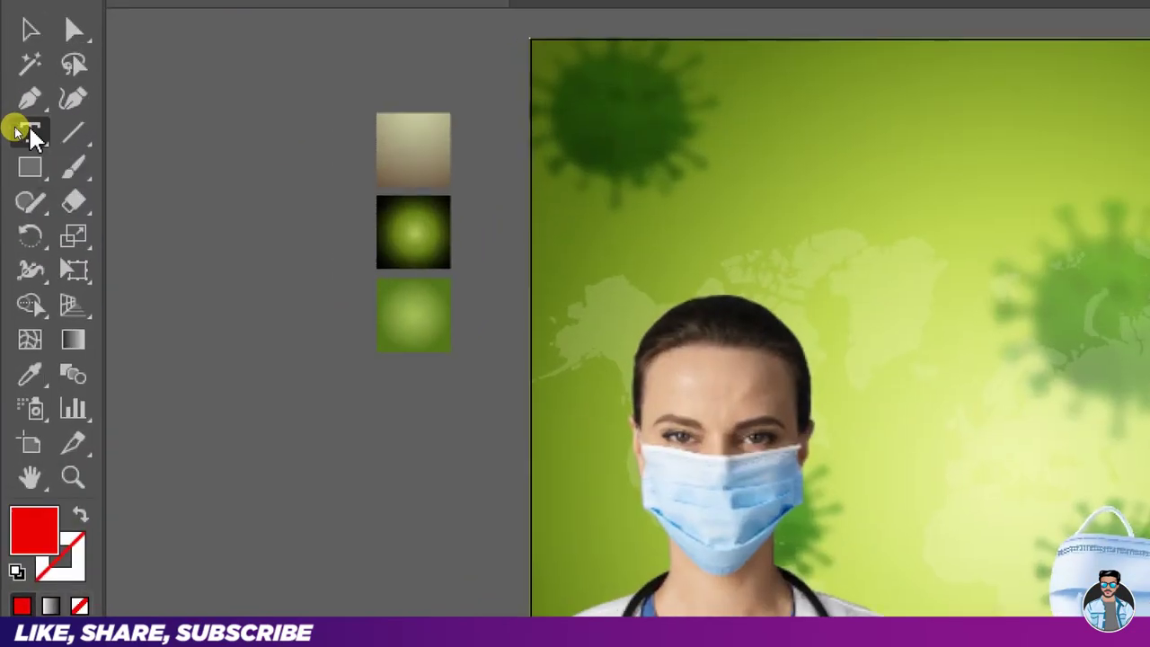
Step: Add the point text AGAINST in capitals near the top of the artboard, above the central blurred virus
{"action": "left_click", "coordinate": [16, 131]}
{"action": "left_click", "coordinate": [124, 139]}
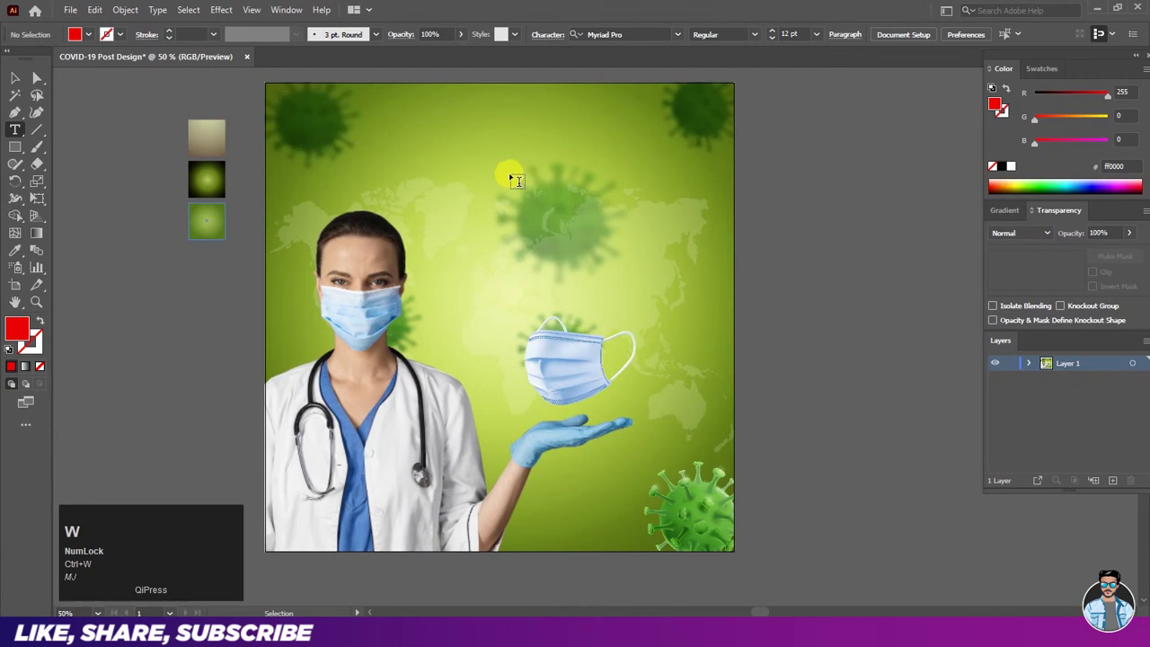
{"action": "left_click", "coordinate": [515, 146]}
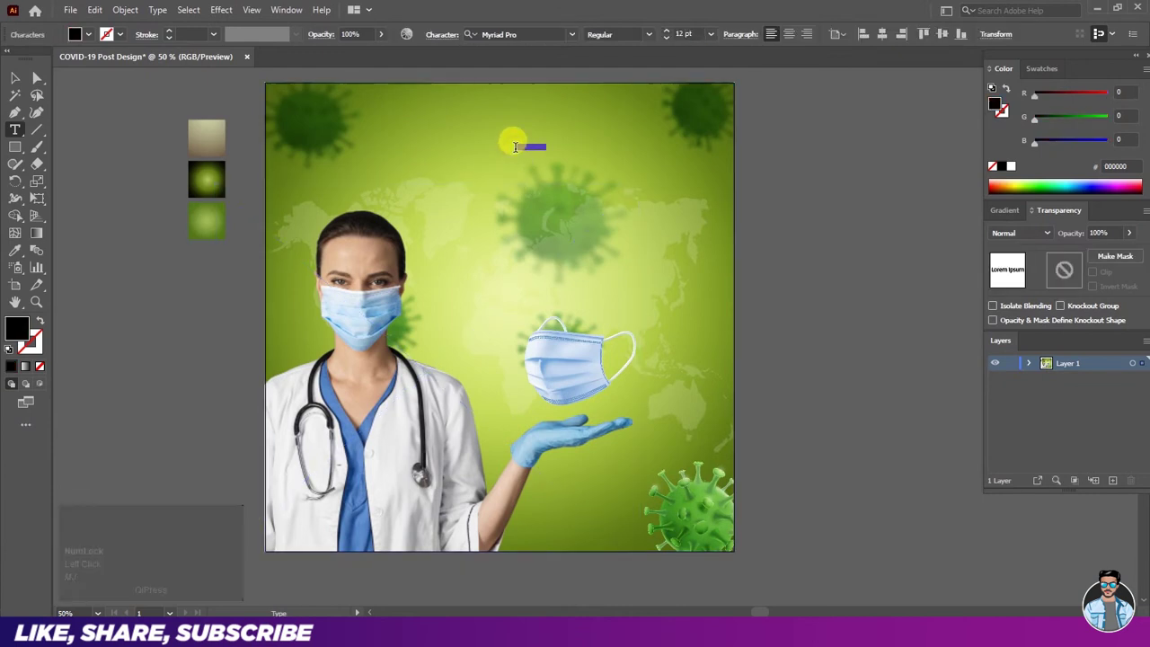
{"action": "key", "text": "Caps_Lock"}
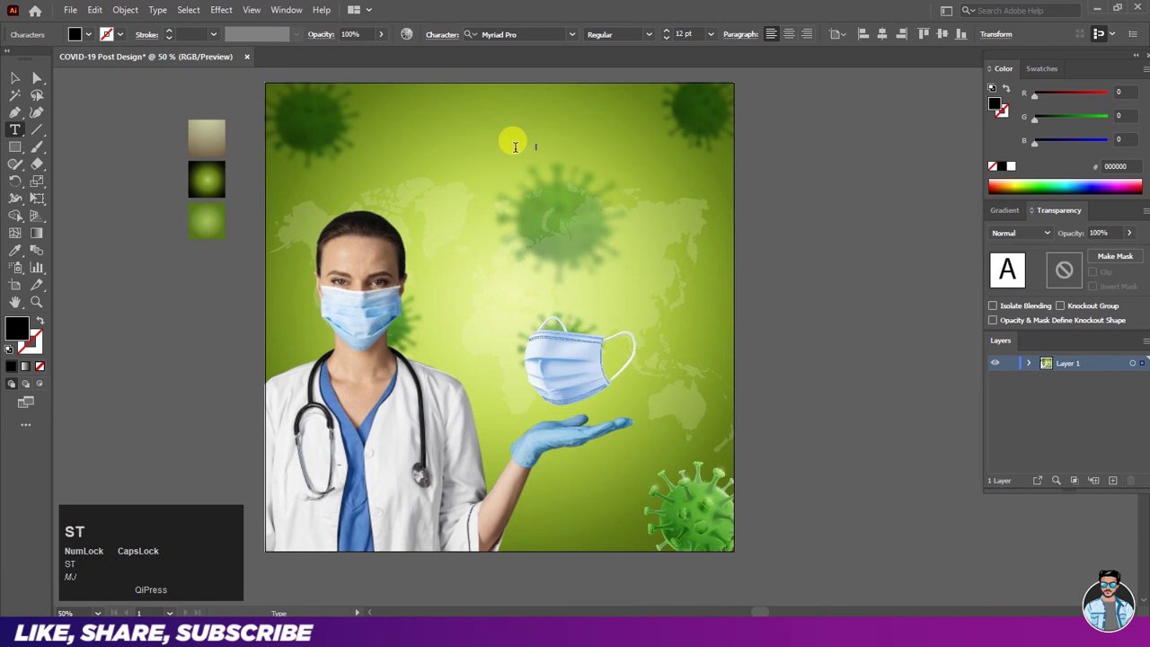
{"action": "left_click", "coordinate": [15, 79]}
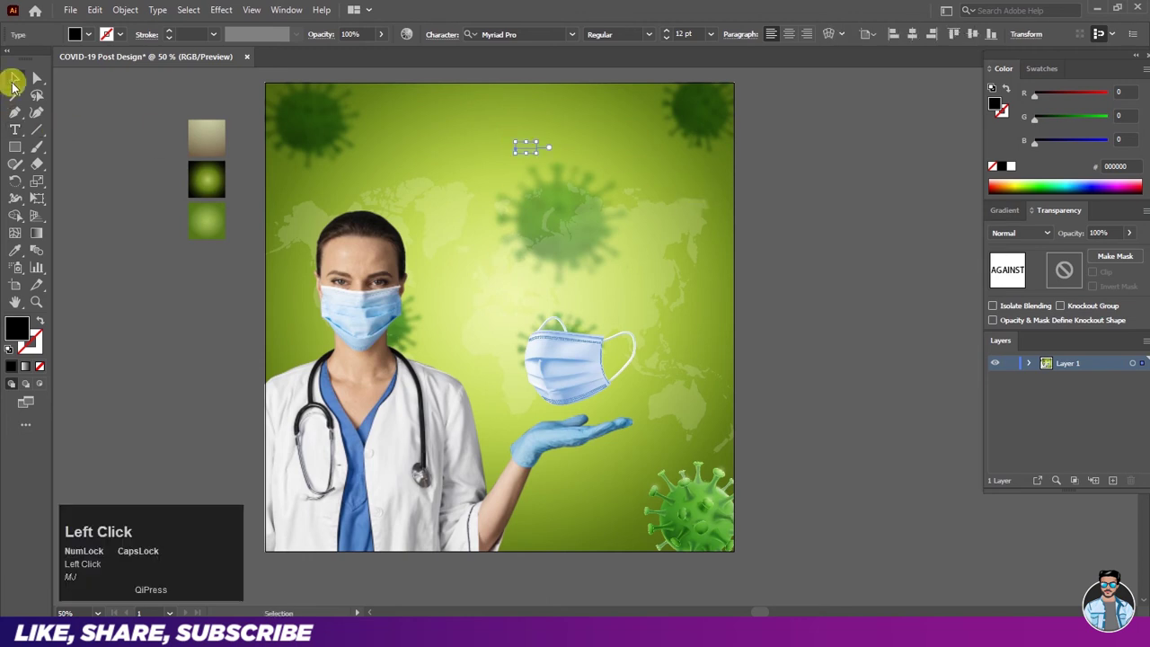
Step: Enlarge the AGAINST text proportionally to about 151 pt and move it down and left inside the artboard
{"action": "left_click_drag", "start_coordinate": [539, 142], "coordinate": [779, 208]}
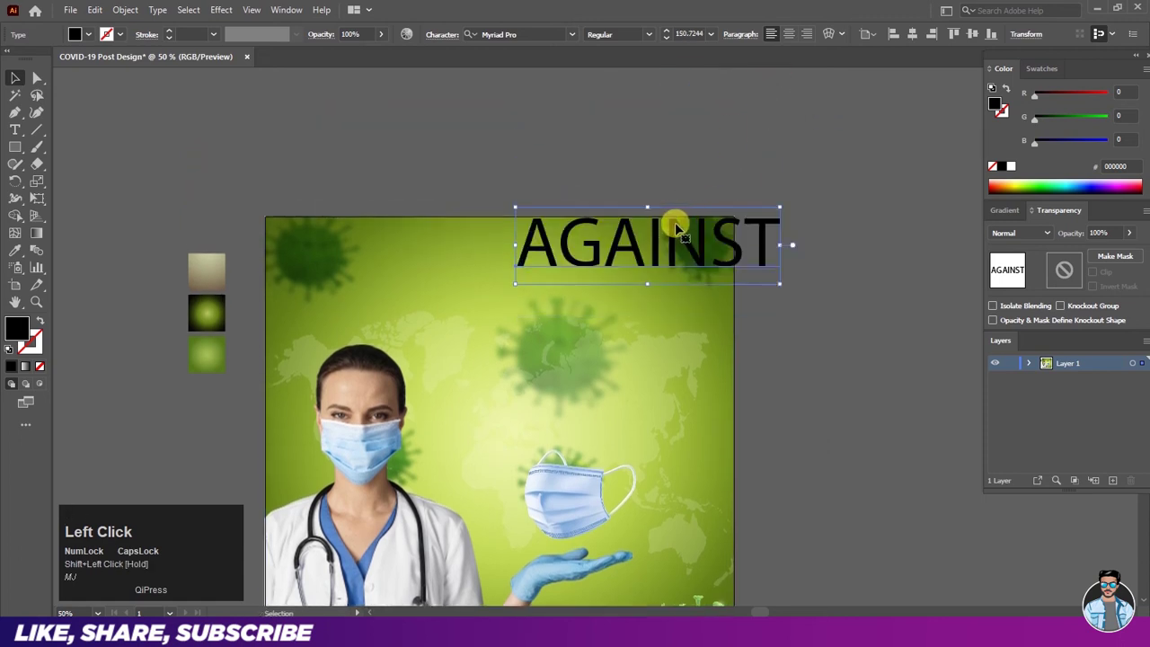
{"action": "left_click_drag", "start_coordinate": [676, 243], "coordinate": [603, 287]}
{"action": "left_click", "coordinate": [619, 123]}
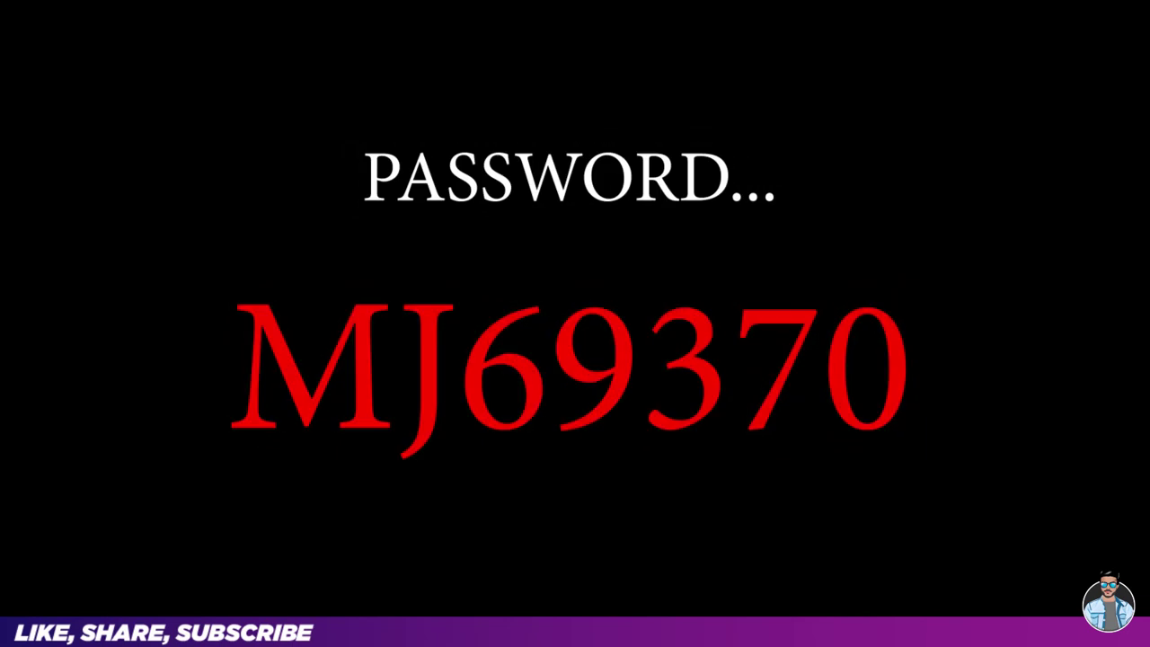
Step: Reduce the AGAINST text proportionally to about 91 pt and place a copy of it directly below
{"action": "scroll", "coordinate": [616, 211], "scroll_direction": "down", "scroll_amount": 1}
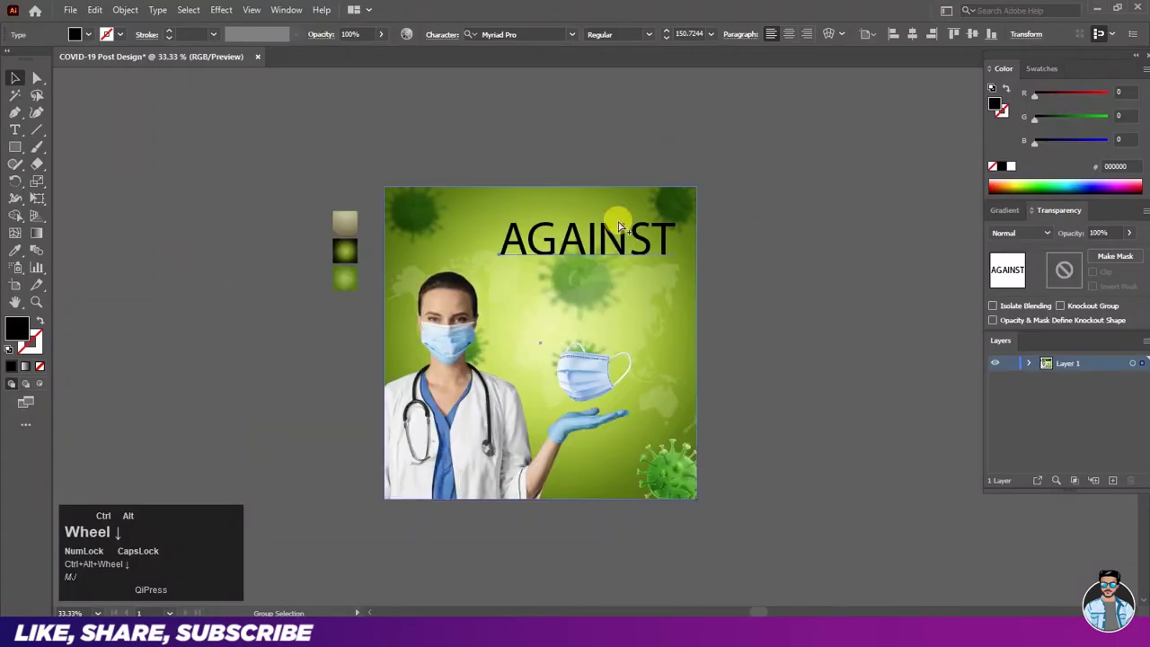
{"action": "scroll", "coordinate": [619, 233], "scroll_direction": "up", "scroll_amount": 1}
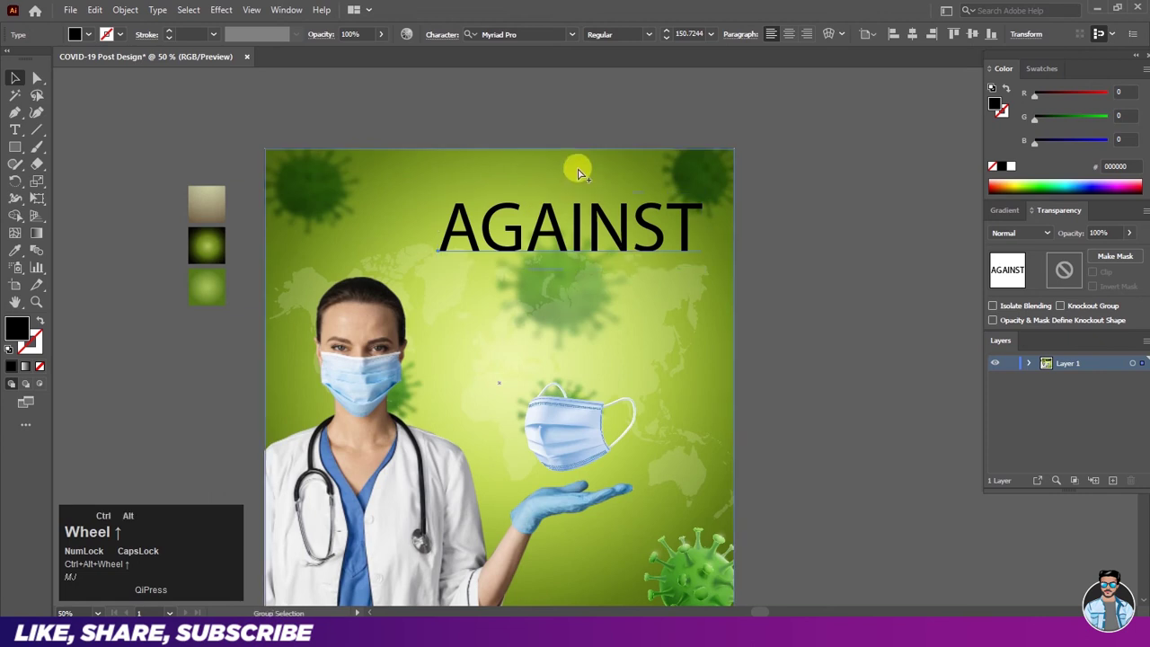
{"action": "scroll", "coordinate": [580, 172], "scroll_direction": "down", "scroll_amount": 1}
{"action": "scroll", "coordinate": [580, 176], "scroll_direction": "up", "scroll_amount": 1}
{"action": "left_click", "coordinate": [685, 172]}
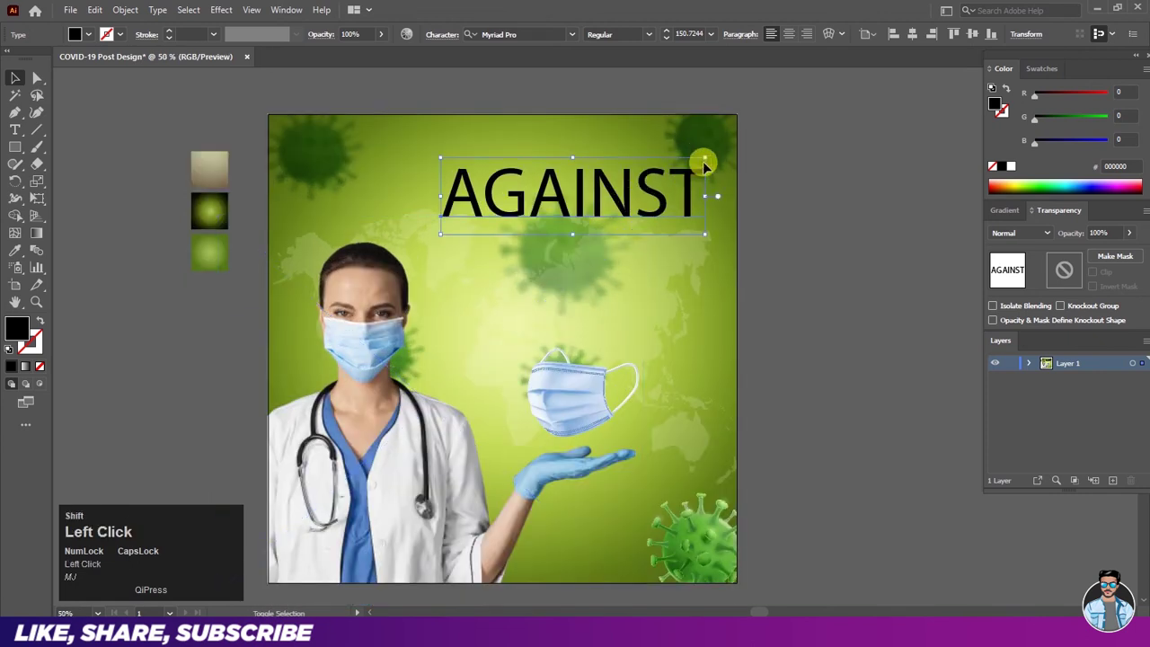
{"action": "left_click_drag", "start_coordinate": [706, 159], "coordinate": [636, 221]}
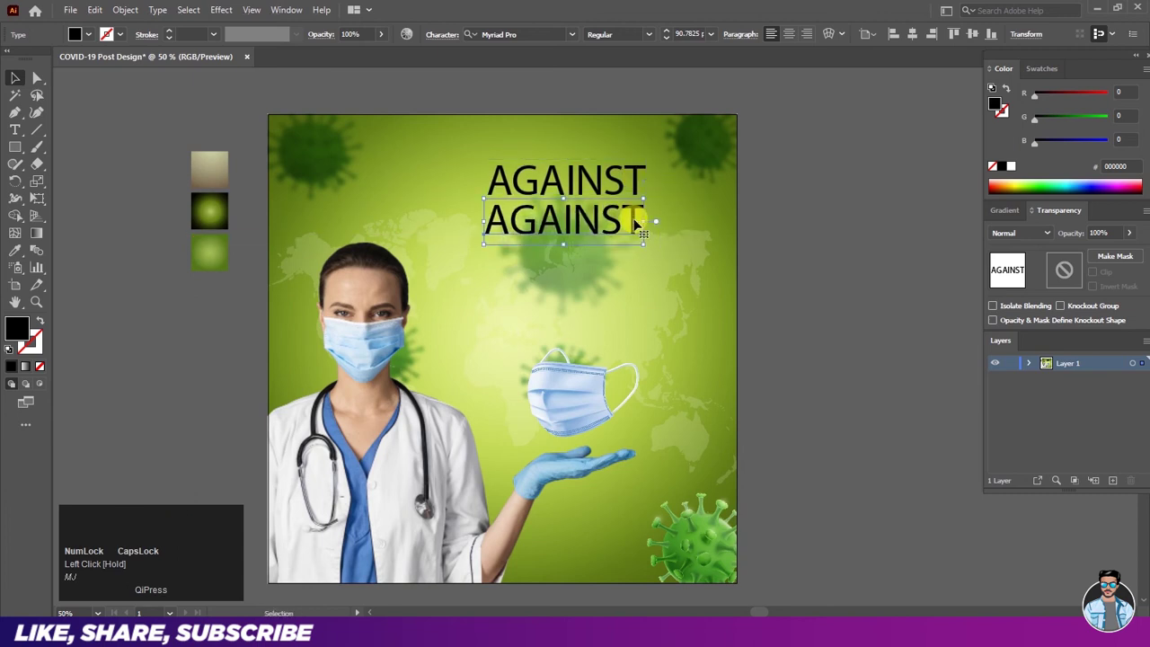
Step: Replace the wording of the lower AGAINST copy with COVID-19
{"action": "double_click", "coordinate": [615, 223]}
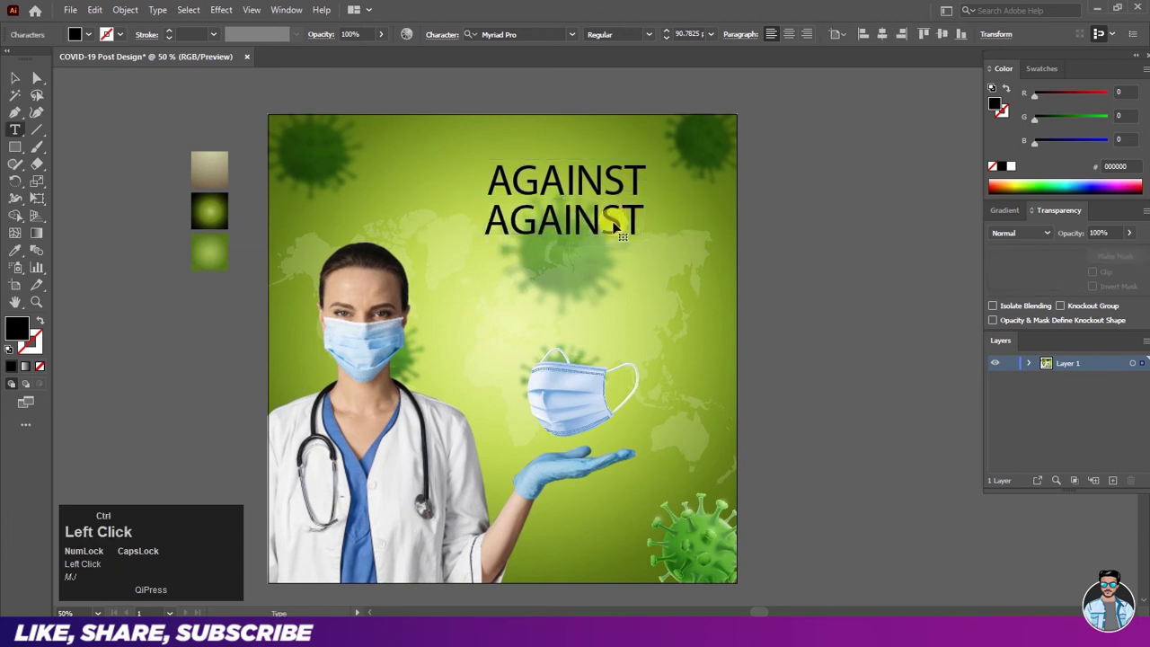
{"action": "key", "text": "ctrl+a"}
{"action": "type", "text": "C"}
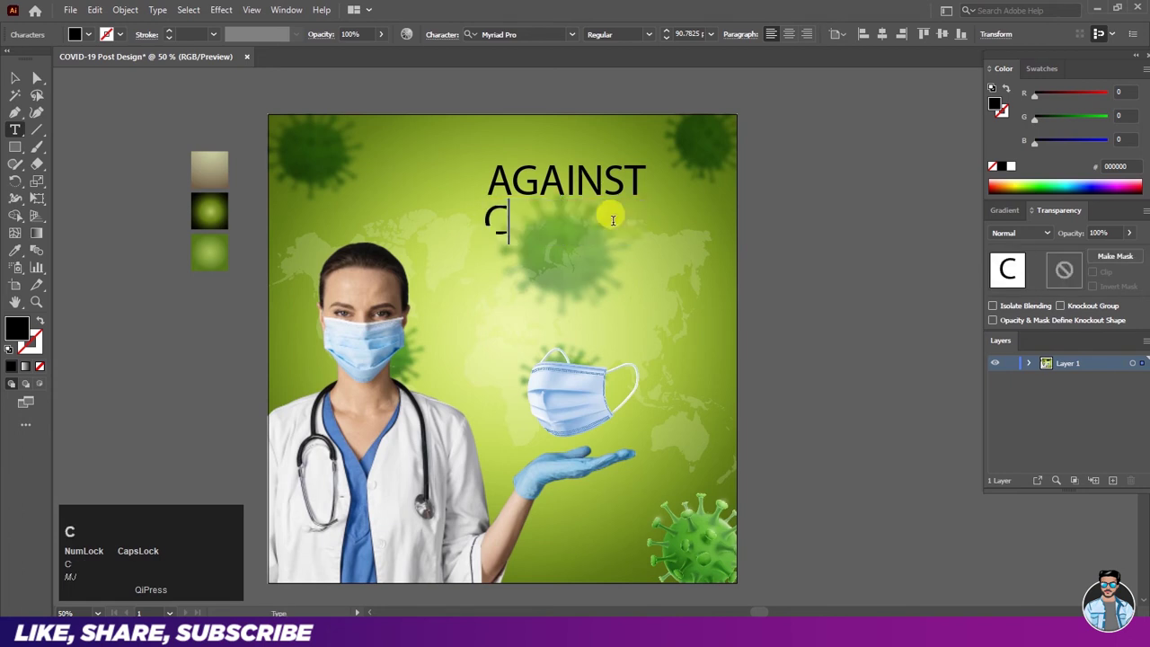
{"action": "type", "text": "OVID-19"}
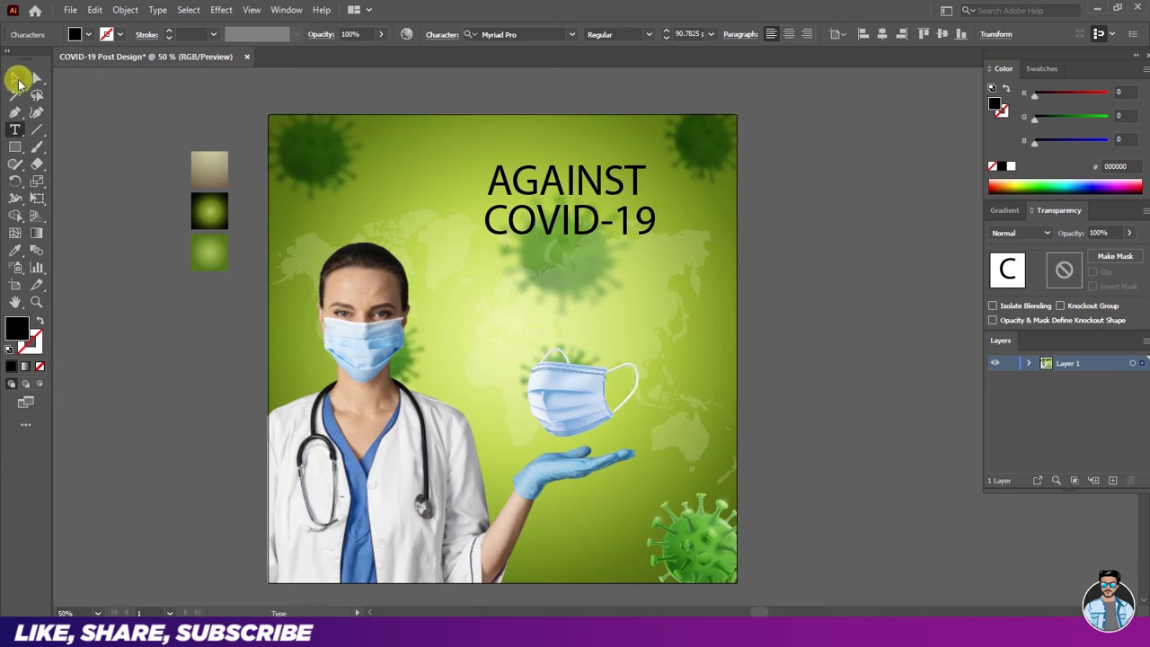
{"action": "left_click", "coordinate": [18, 81]}
Step: Duplicate the COVID-19 text in front and move the copy down as a third line
{"action": "left_click", "coordinate": [95, 10]}
{"action": "left_click", "coordinate": [98, 78]}
{"action": "left_click", "coordinate": [94, 10]}
{"action": "left_click", "coordinate": [144, 110]}
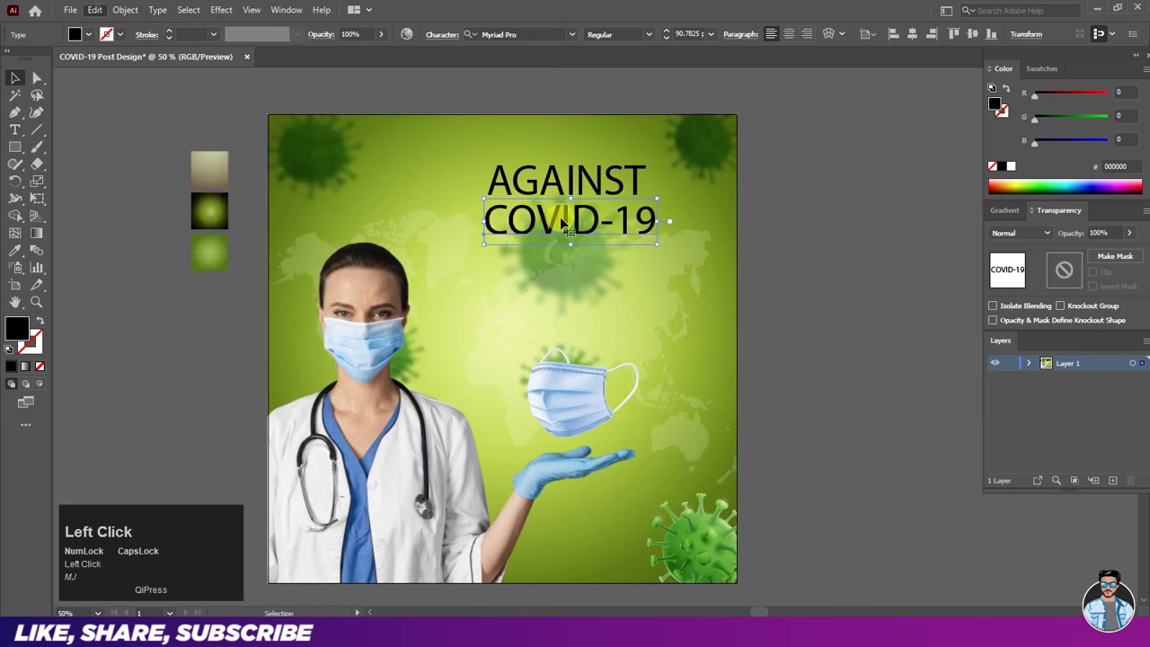
{"action": "left_click_drag", "start_coordinate": [576, 222], "coordinate": [570, 266]}
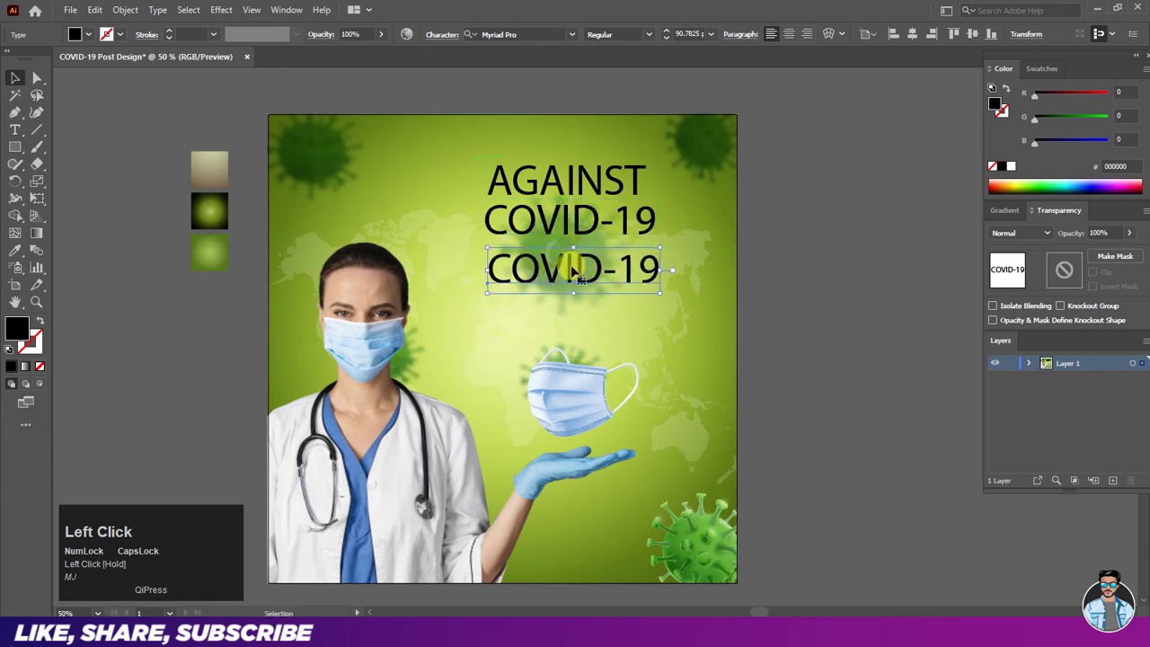
Step: Replace the wording of the third-line COVID-19 copy with PROTECT YOURSELF
{"action": "key", "text": "t"}
{"action": "left_click", "coordinate": [569, 264]}
{"action": "key", "text": "ctrl+a"}
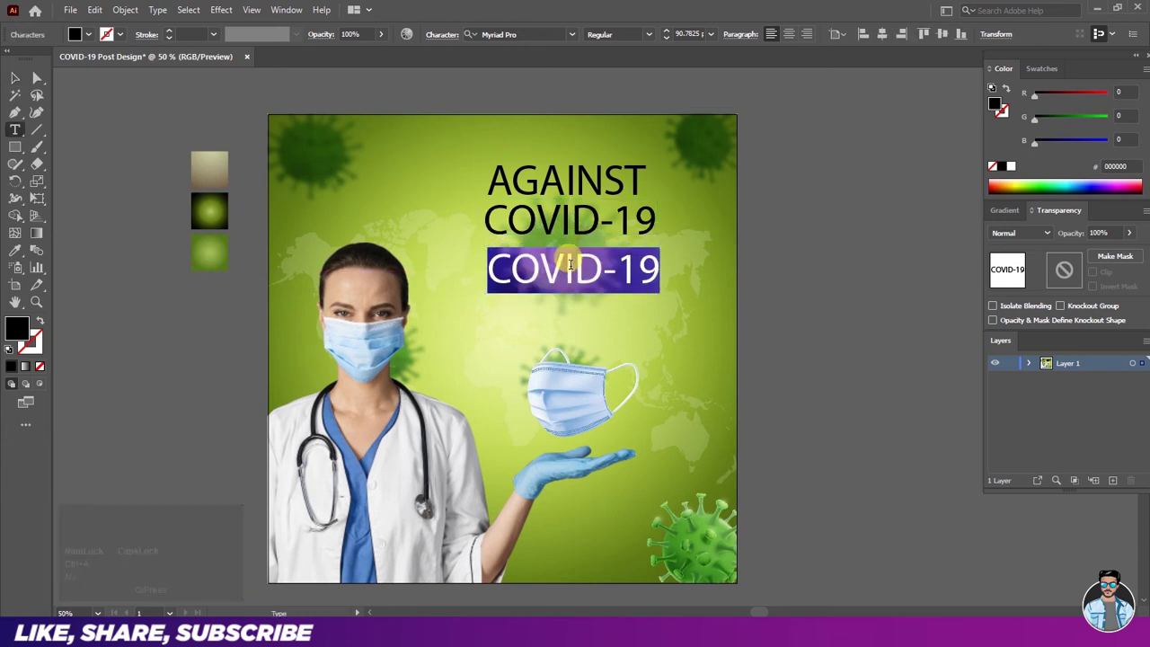
{"action": "type", "text": "PROTECT YOURSELF"}
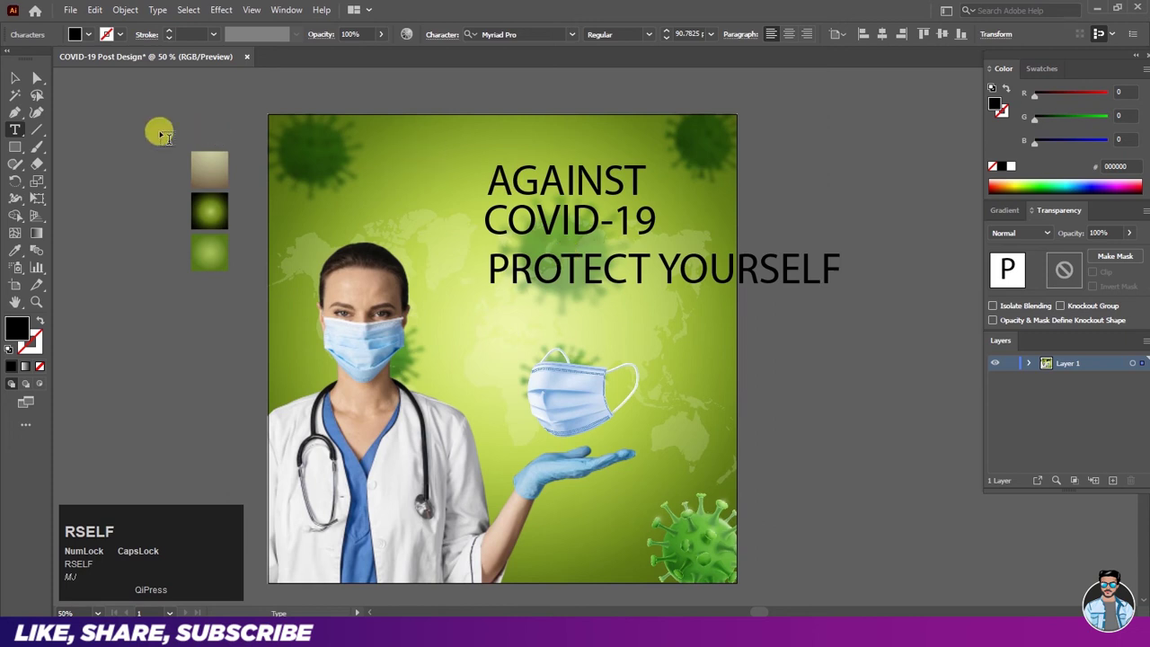
{"action": "left_click", "coordinate": [15, 78]}
{"action": "left_click", "coordinate": [514, 119]}
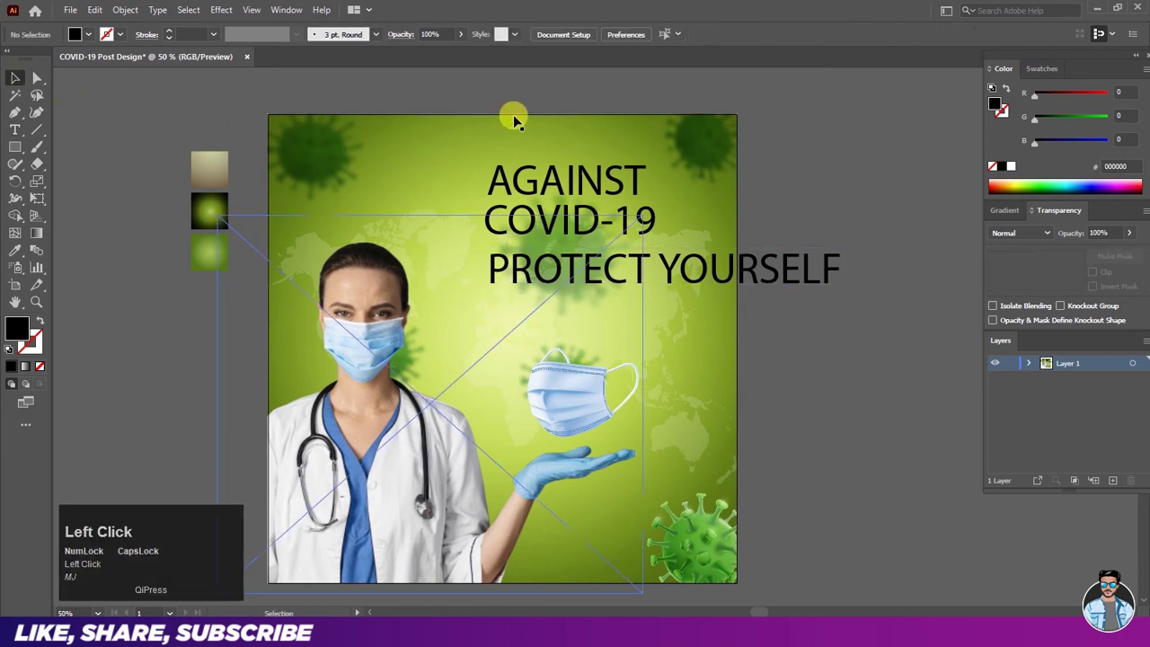
Step: Set the font of the AGAINST text to Gotham-Black
{"action": "left_click", "coordinate": [546, 182]}
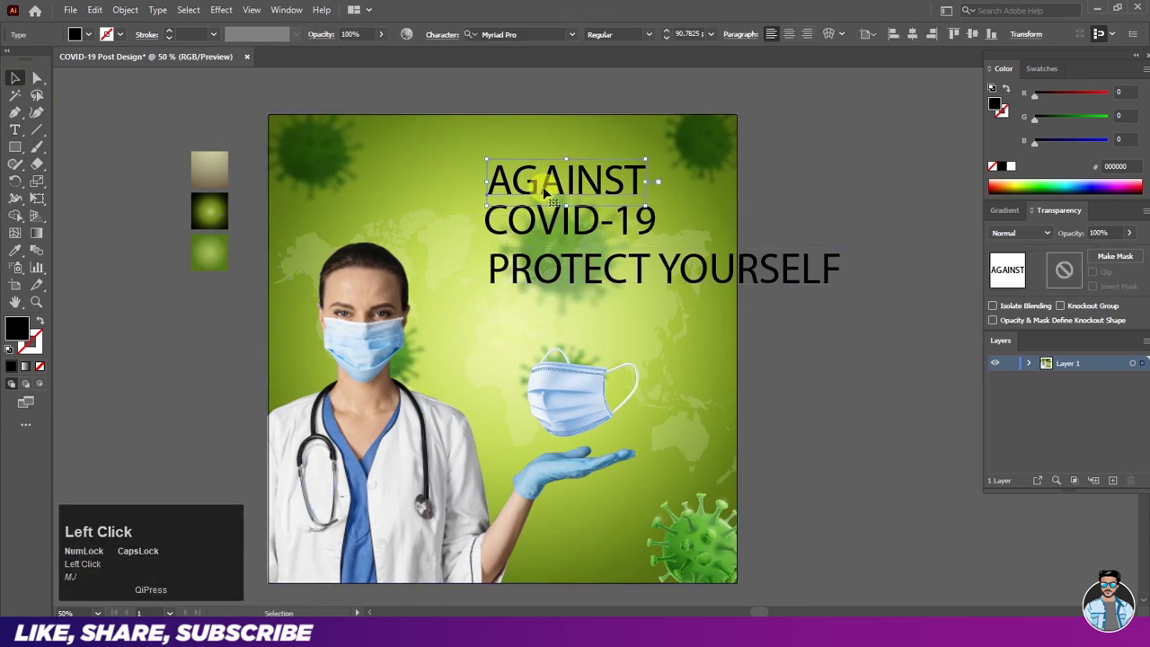
{"action": "left_click", "coordinate": [571, 34]}
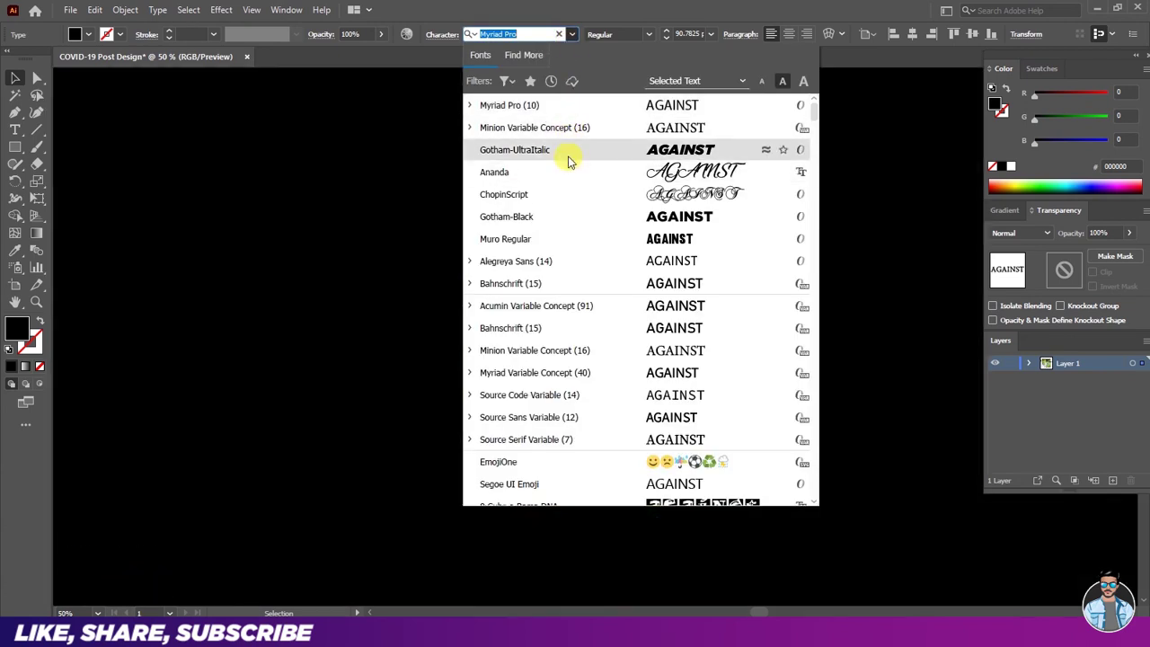
{"action": "left_click", "coordinate": [566, 216]}
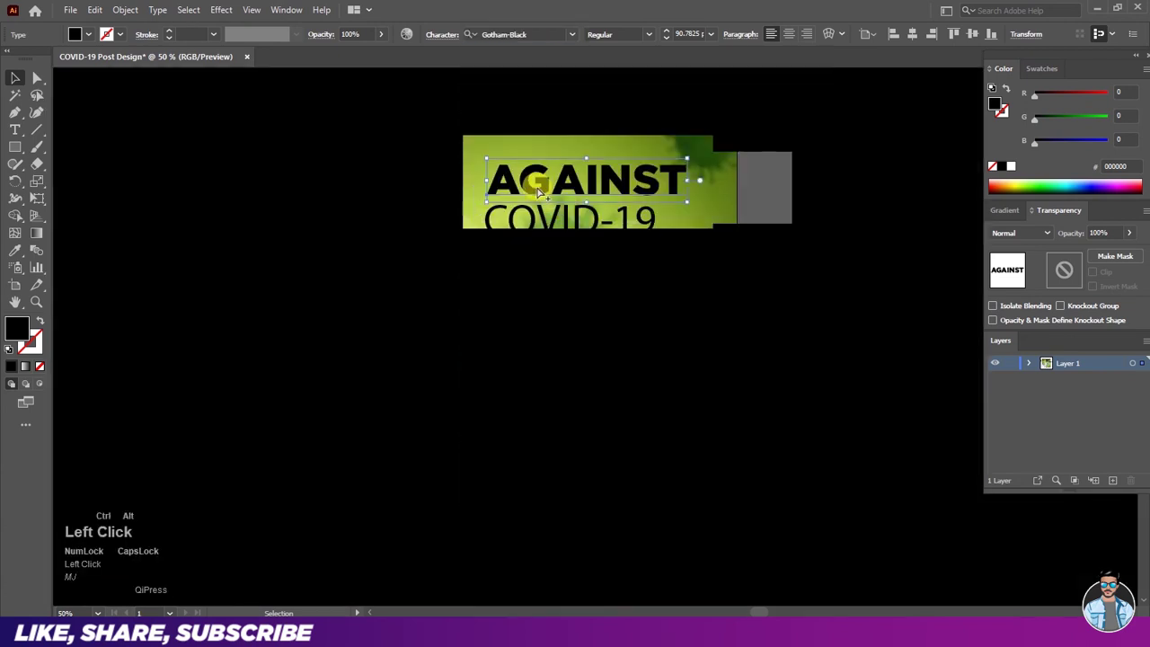
Step: Reduce the AGAINST text proportionally to about 59 pt and position it above the COVID-19 line
{"action": "scroll", "coordinate": [537, 191], "scroll_direction": "down", "scroll_amount": 1}
{"action": "scroll", "coordinate": [537, 192], "scroll_direction": "up", "scroll_amount": 1}
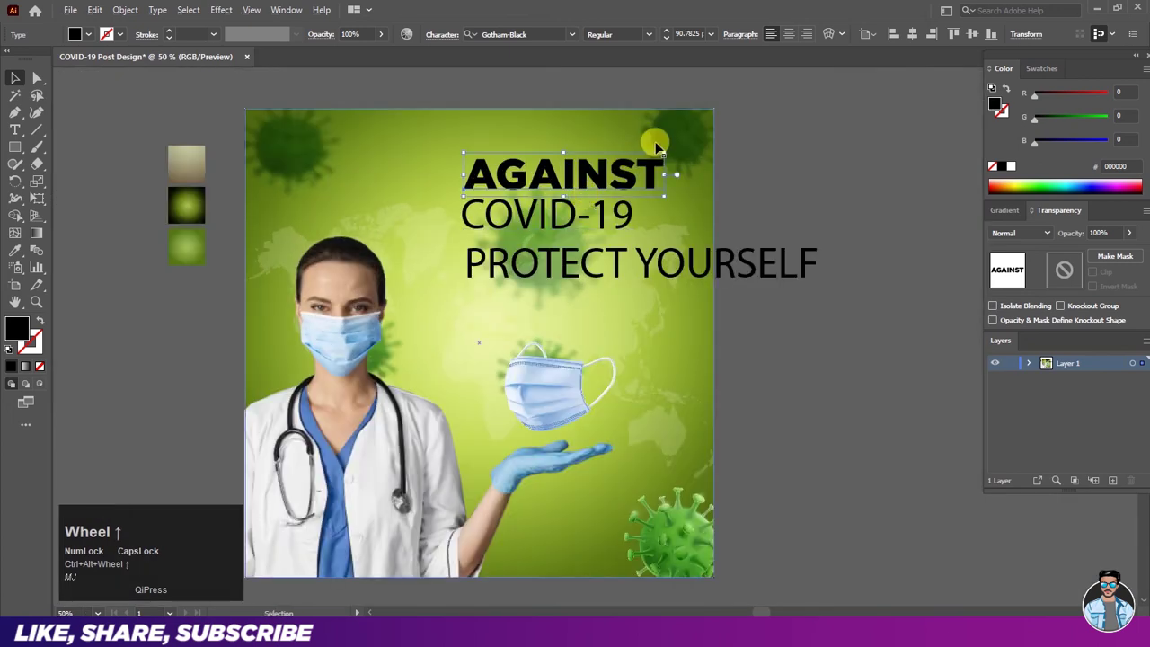
{"action": "left_click_drag", "start_coordinate": [655, 147], "coordinate": [826, 157]}
{"action": "scroll", "coordinate": [586, 182], "scroll_direction": "up", "scroll_amount": 1}
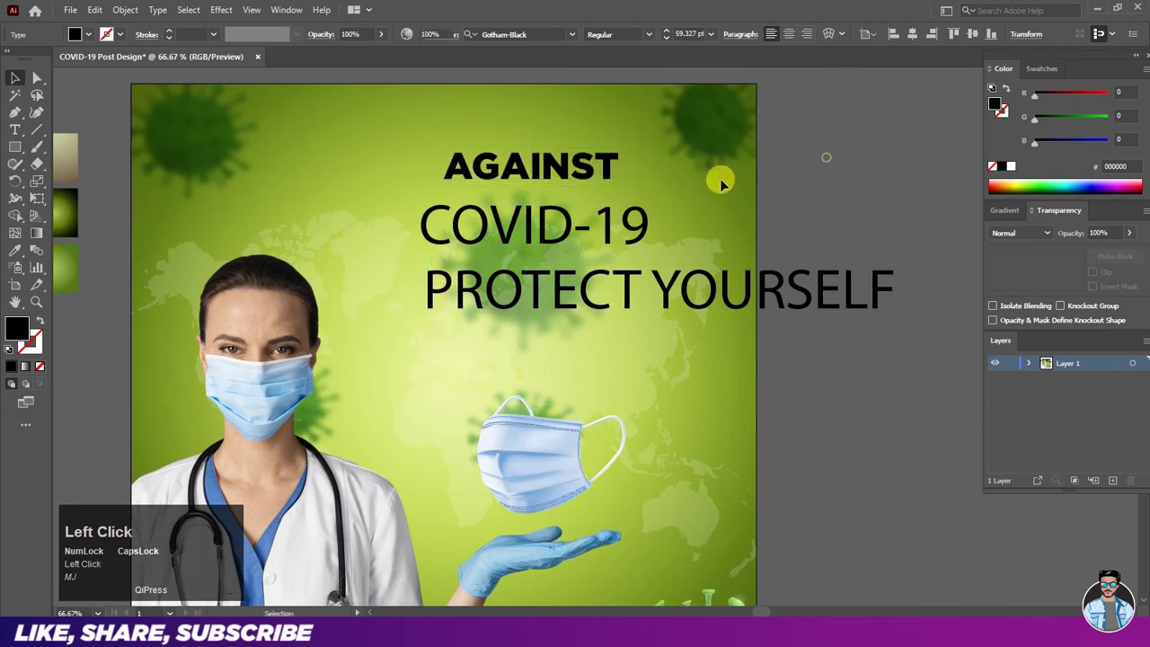
{"action": "scroll", "coordinate": [662, 175], "scroll_direction": "up", "scroll_amount": 1}
{"action": "left_click_drag", "start_coordinate": [539, 162], "coordinate": [582, 172]}
Step: Set the font of the COVID-19 text to Muro Regular
{"action": "left_click", "coordinate": [580, 247]}
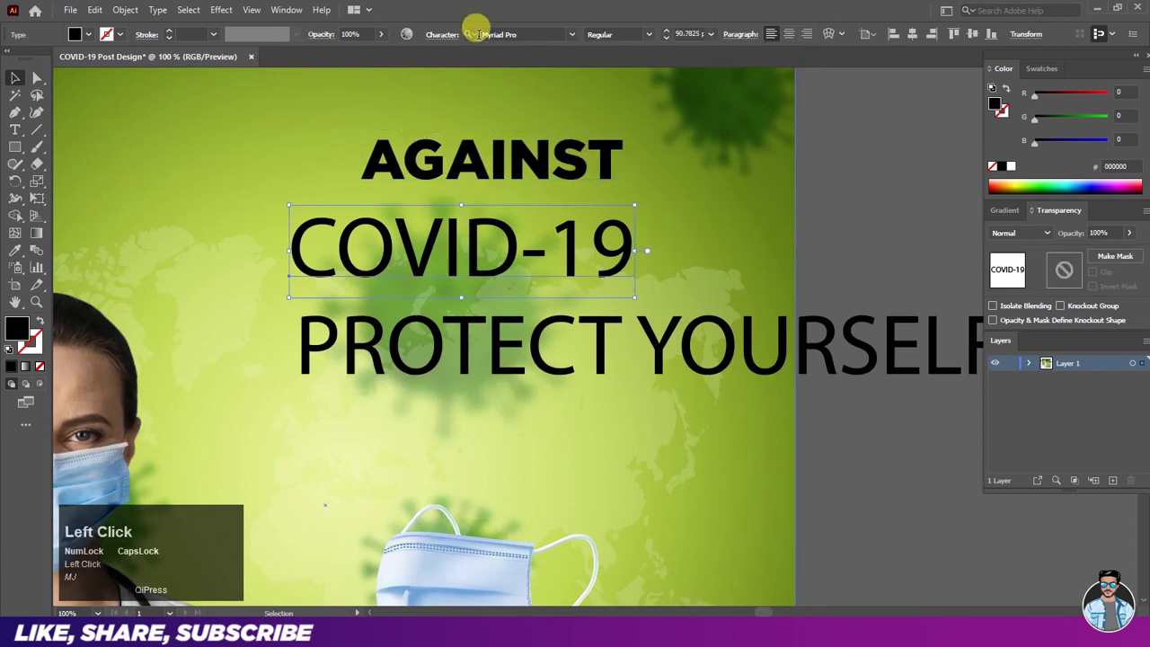
{"action": "left_click", "coordinate": [571, 36]}
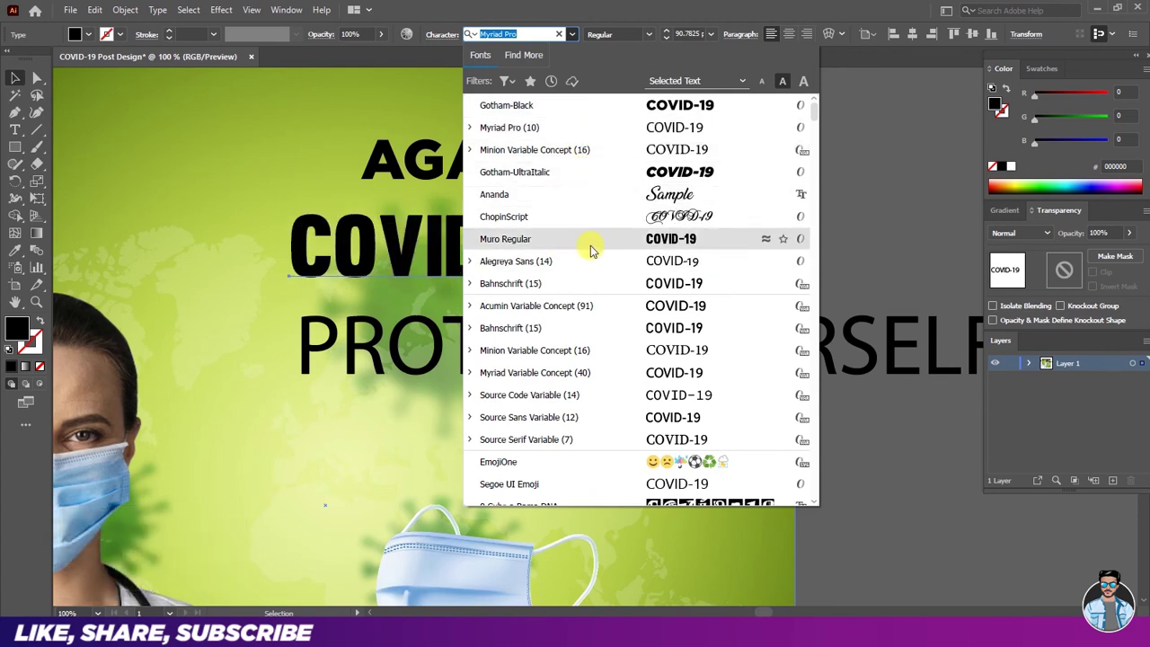
{"action": "left_click", "coordinate": [591, 251]}
Step: Enlarge the COVID-19 text proportionally to about 100 pt and move it up so it slightly overlaps AGAINST
{"action": "left_click_drag", "start_coordinate": [589, 232], "coordinate": [642, 191]}
{"action": "left_click_drag", "start_coordinate": [643, 197], "coordinate": [672, 153]}
{"action": "left_click_drag", "start_coordinate": [632, 206], "coordinate": [622, 211]}
Step: Fill the COVID-19 text with bright yellow (ffff00)
{"action": "left_click", "coordinate": [88, 34]}
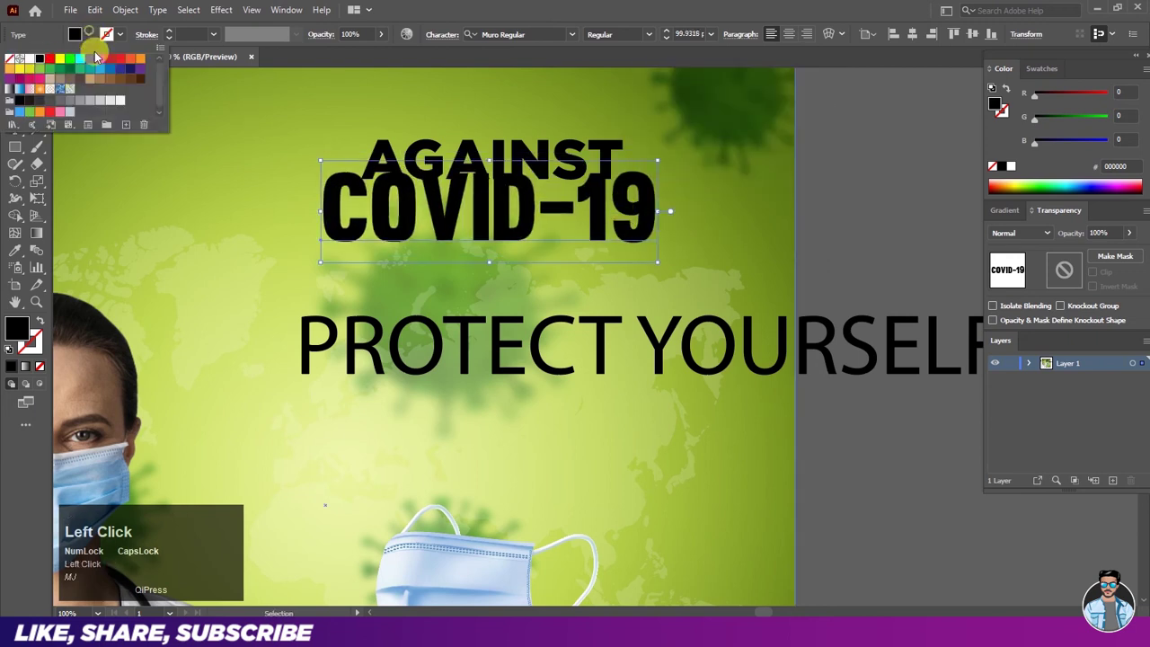
{"action": "left_click", "coordinate": [56, 61]}
{"action": "left_click", "coordinate": [881, 177]}
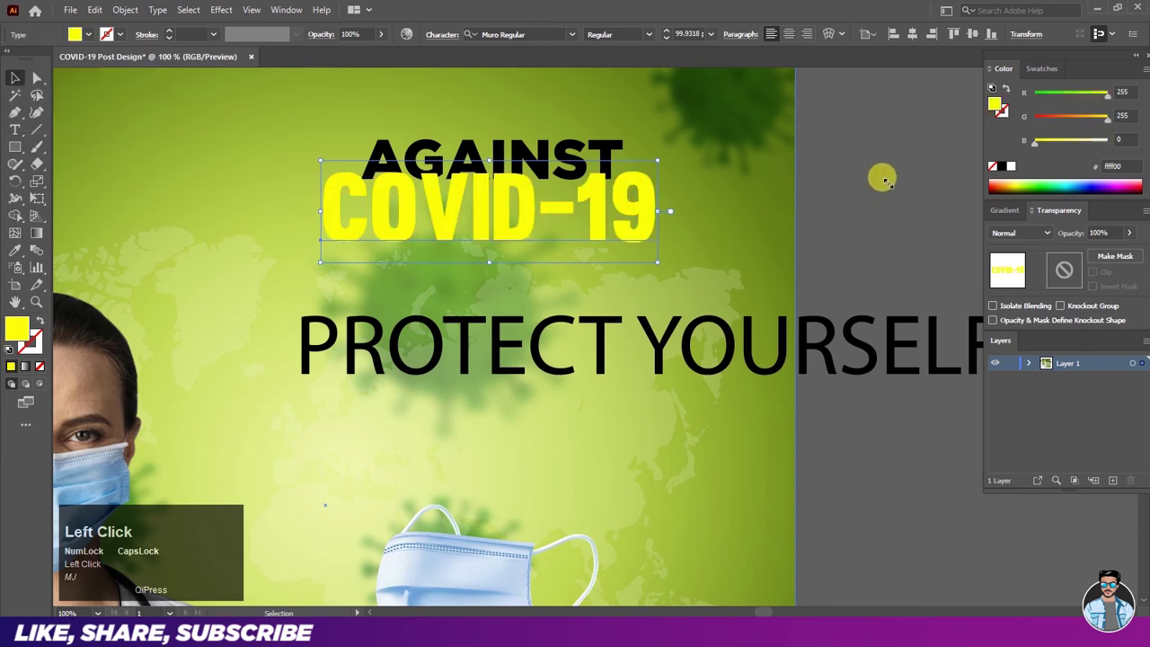
{"action": "left_click", "coordinate": [848, 185]}
Step: Bring the AGAINST text to the front and fill it with white
{"action": "left_click", "coordinate": [569, 149]}
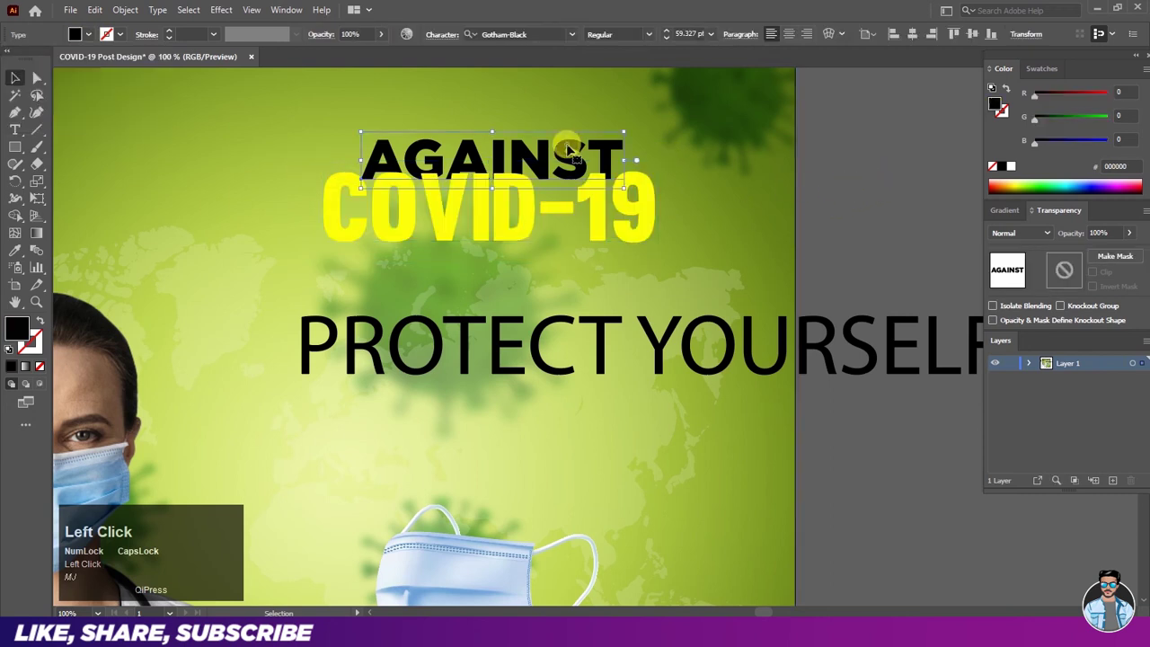
{"action": "right_click", "coordinate": [569, 149]}
{"action": "mouse_move", "coordinate": [745, 390]}
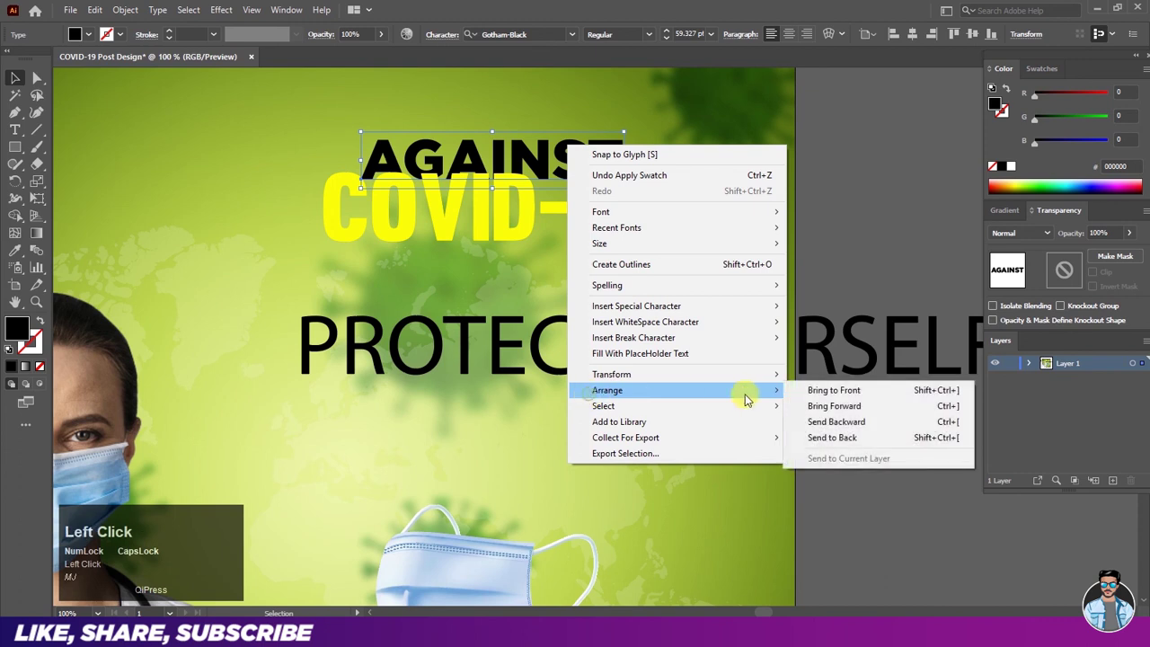
{"action": "left_click", "coordinate": [805, 388]}
{"action": "left_click", "coordinate": [860, 224]}
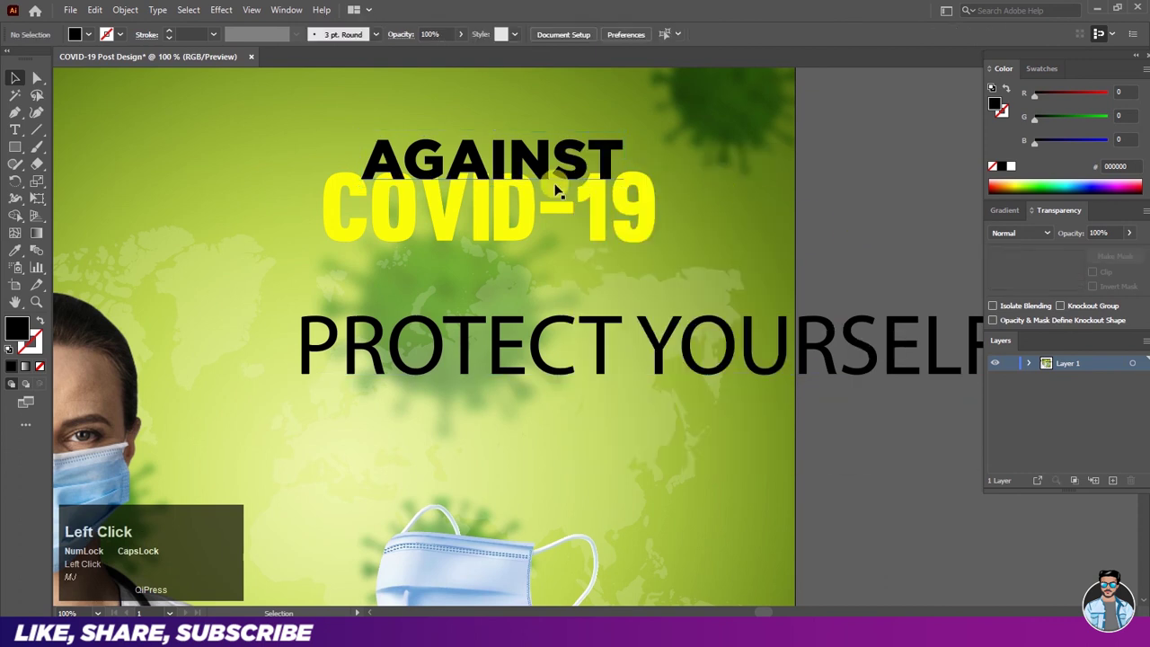
{"action": "left_click", "coordinate": [76, 34]}
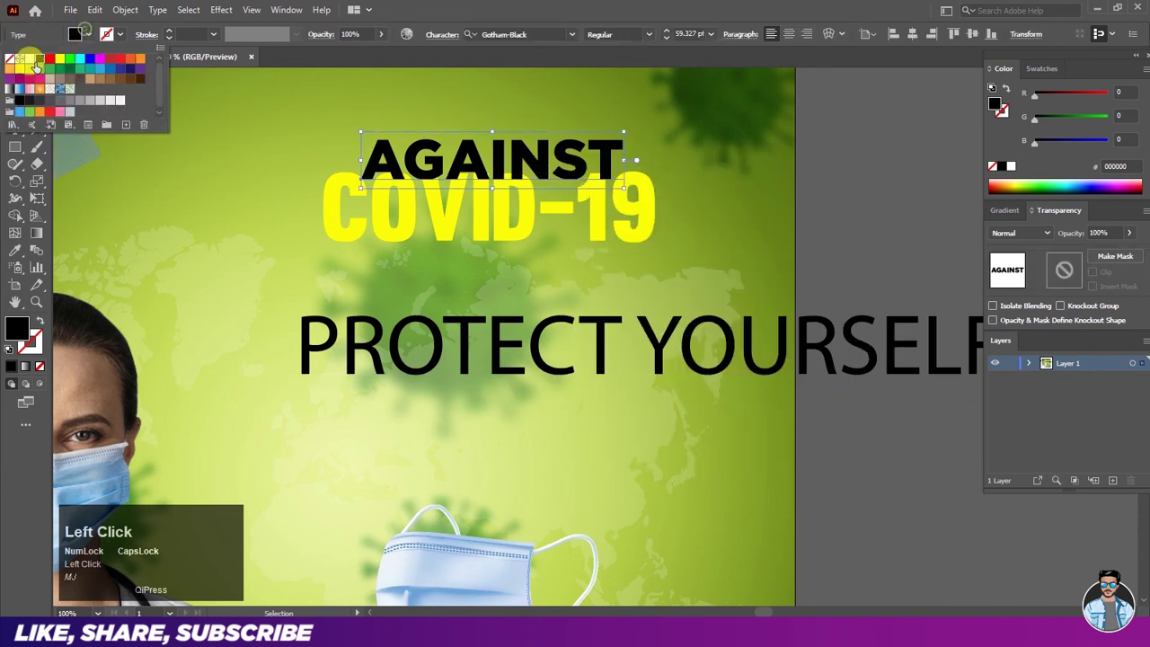
{"action": "left_click", "coordinate": [28, 59]}
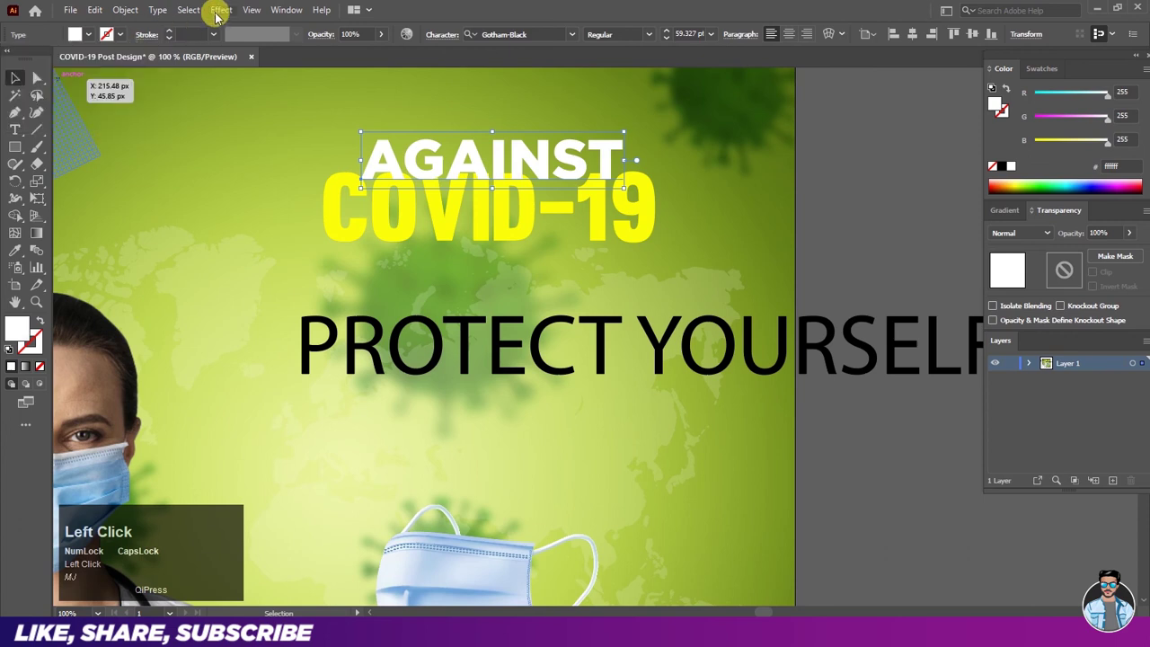
Step: Apply a drop shadow to AGAINST with Multiply mode, 75% opacity, 7 px X offset, 8 px Y offset and 4 px blur
{"action": "left_click", "coordinate": [220, 13]}
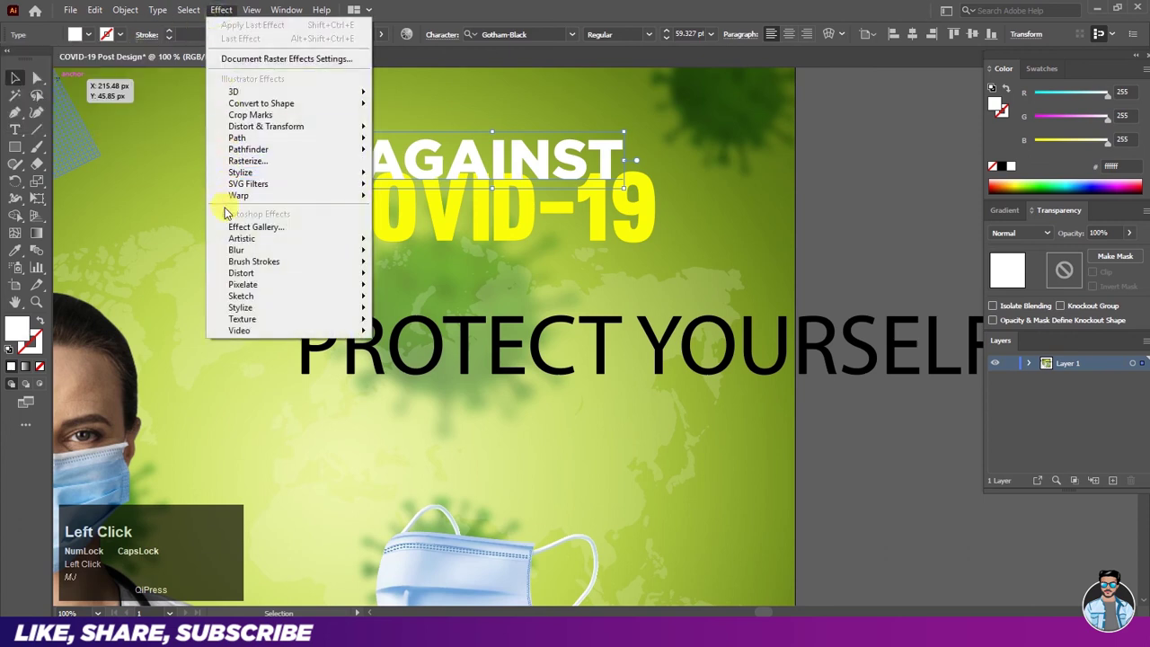
{"action": "mouse_move", "coordinate": [229, 179]}
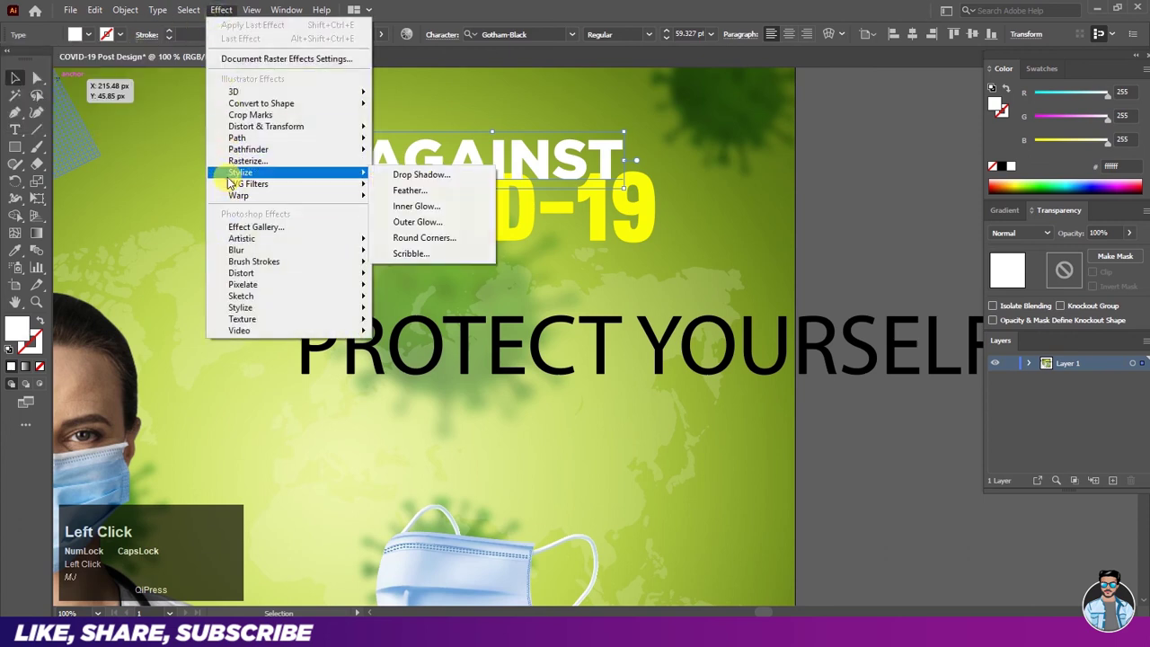
{"action": "left_click", "coordinate": [400, 175]}
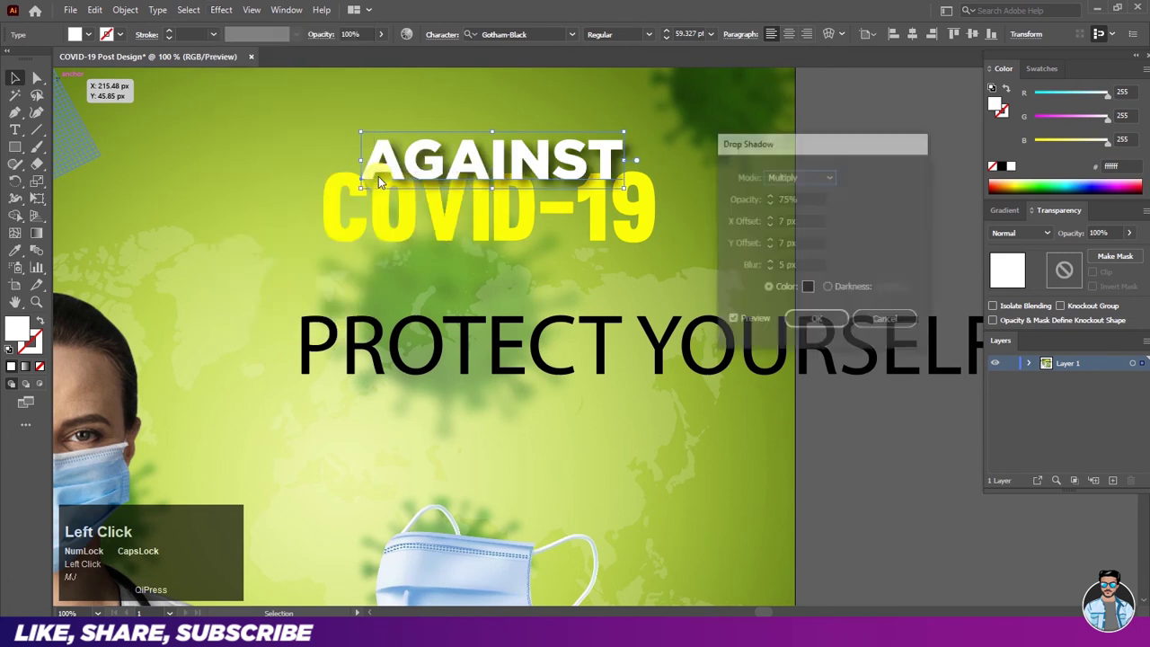
{"action": "left_click", "coordinate": [774, 220]}
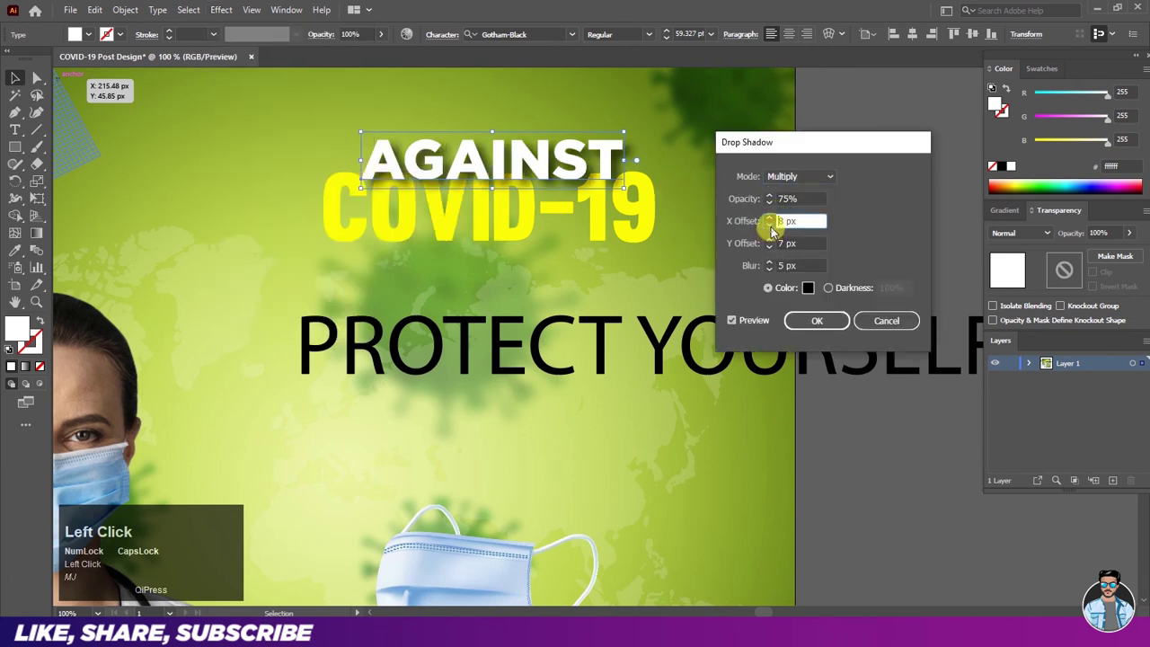
{"action": "left_click", "coordinate": [771, 252]}
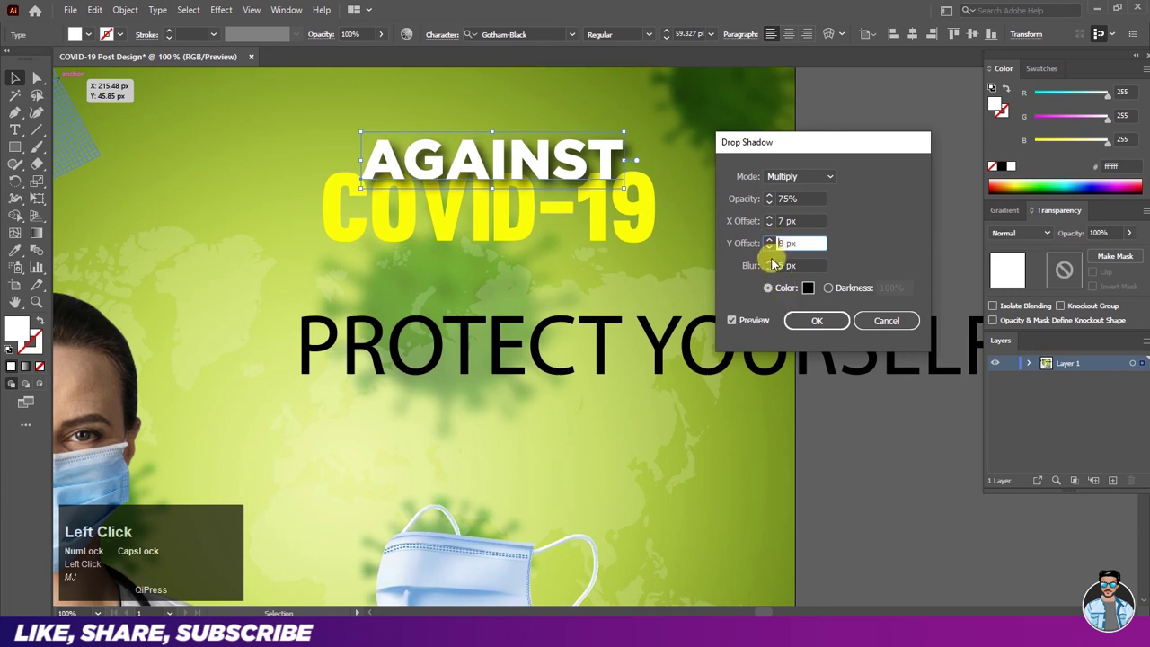
{"action": "left_click", "coordinate": [772, 268]}
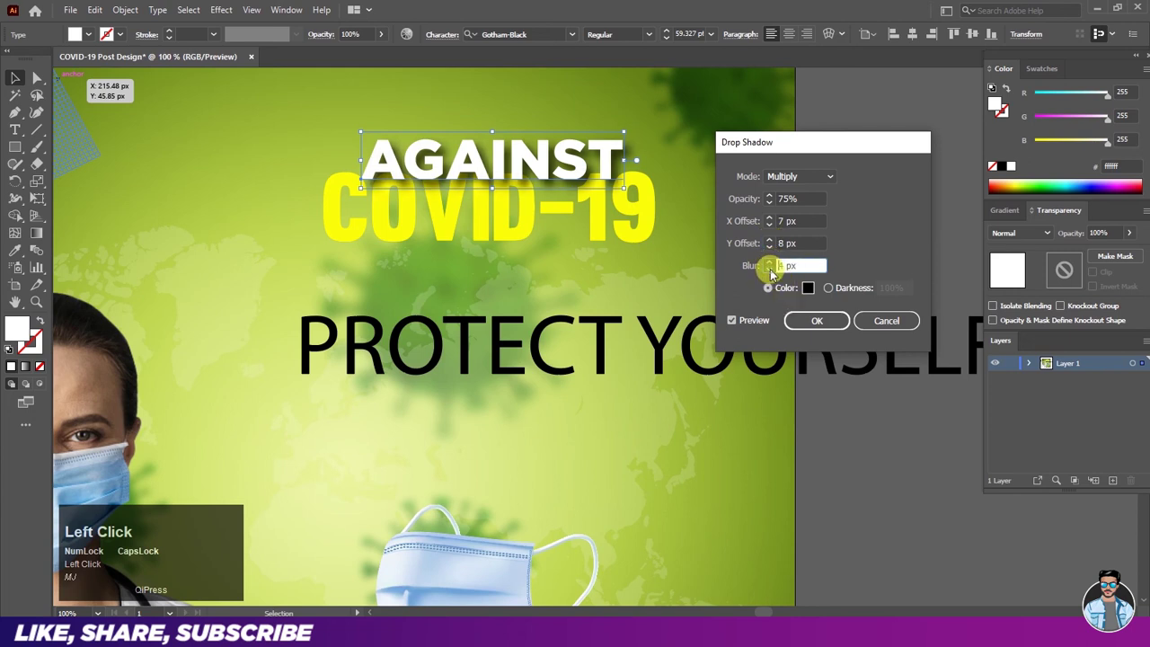
{"action": "left_click", "coordinate": [818, 327]}
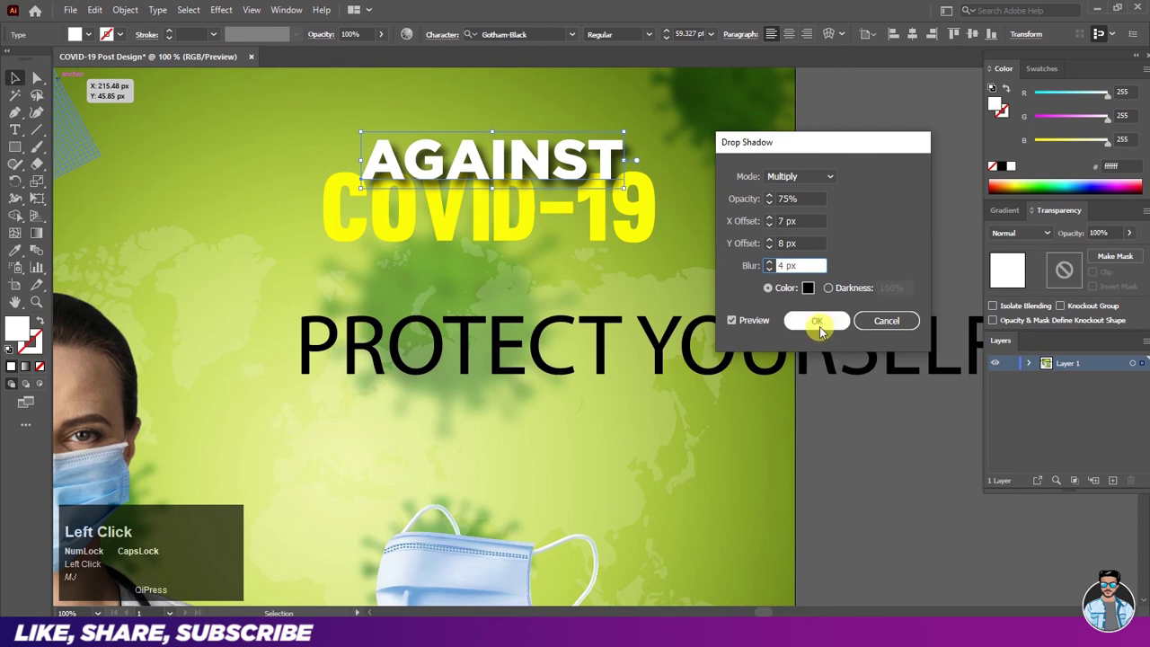
{"action": "left_click", "coordinate": [834, 264]}
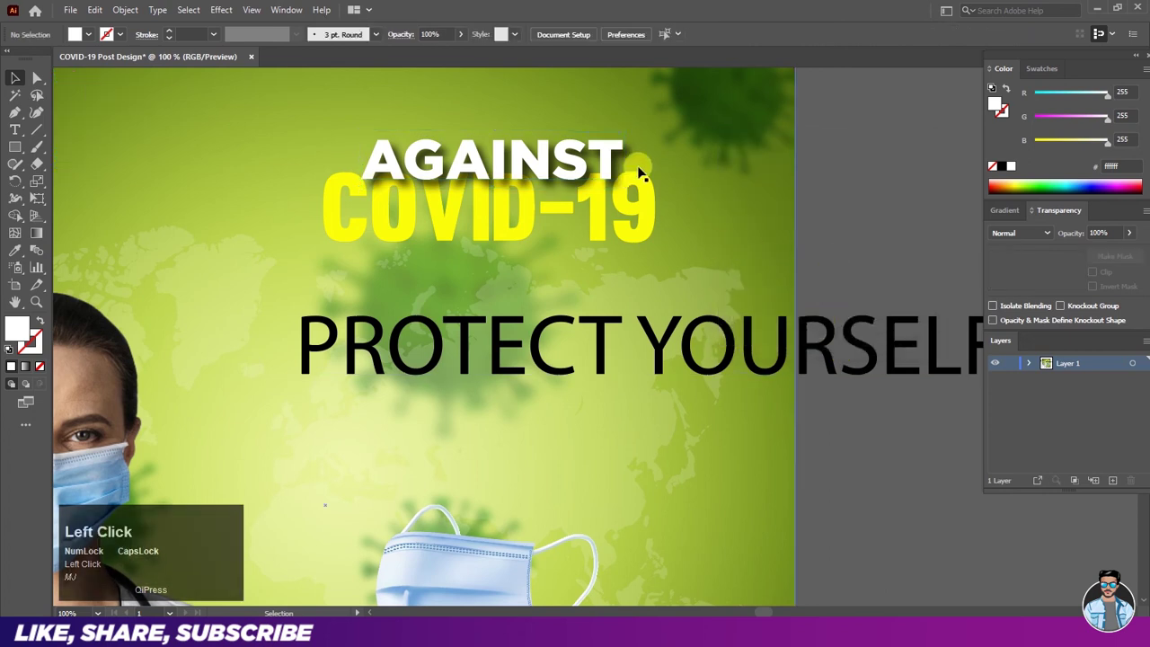
Step: Reduce the PROTECT YOURSELF text to 61 pt and change its case to Title Case
{"action": "left_click", "coordinate": [543, 335]}
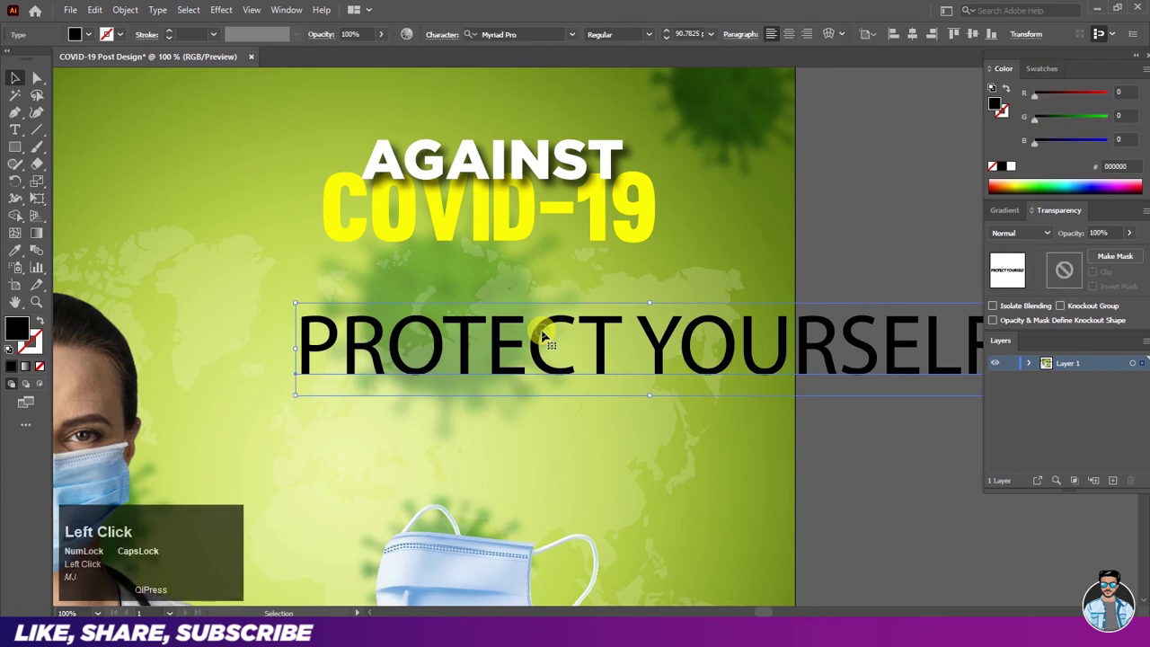
{"action": "left_click", "coordinate": [668, 40]}
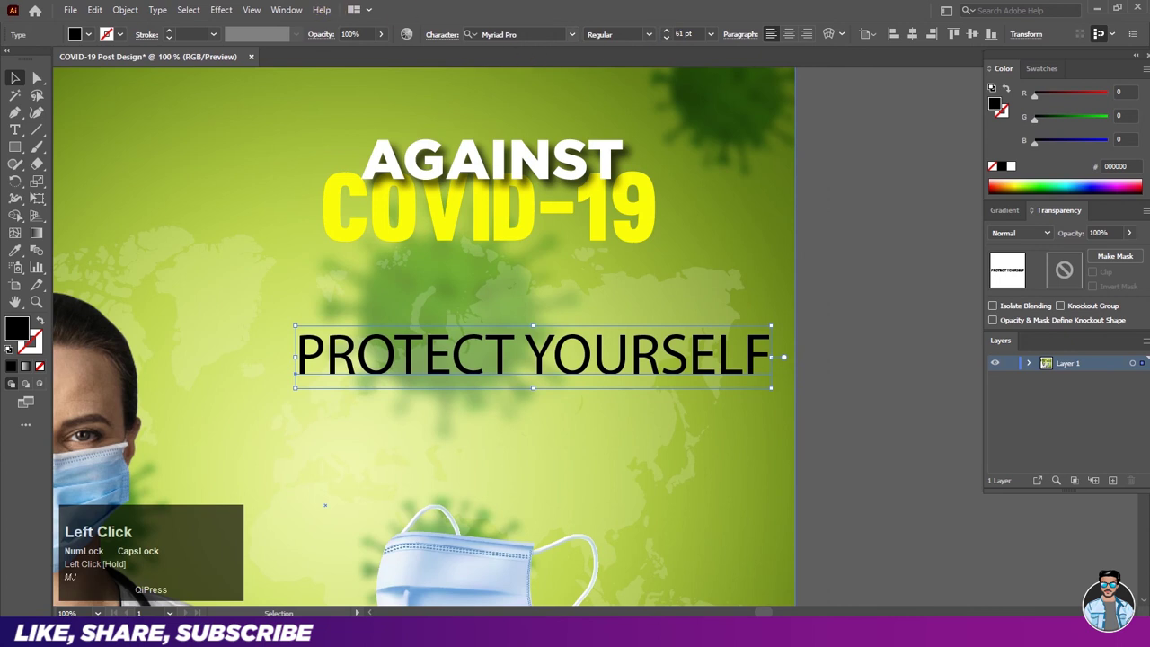
{"action": "left_click", "coordinate": [160, 11]}
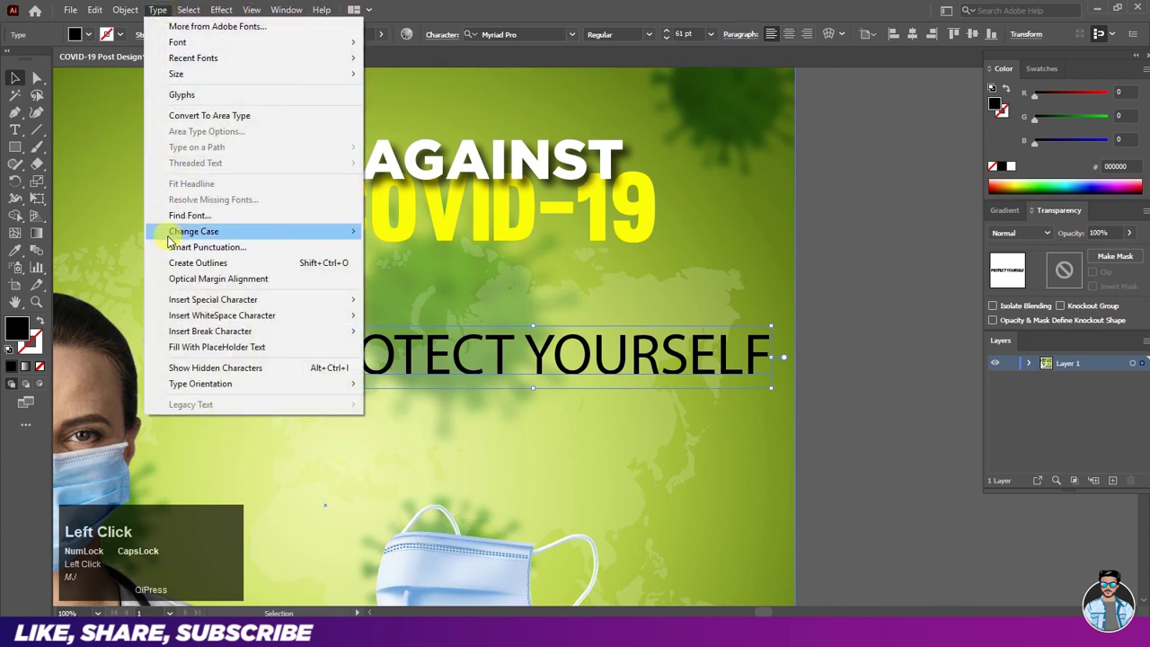
{"action": "mouse_move", "coordinate": [171, 238]}
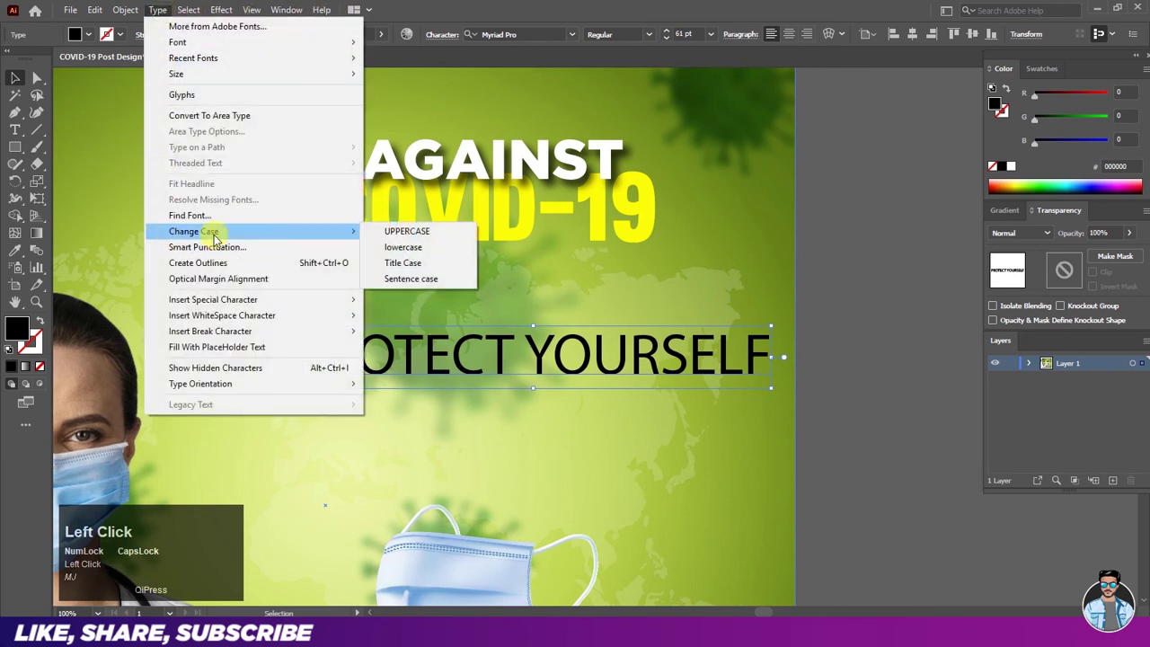
{"action": "left_click", "coordinate": [388, 262]}
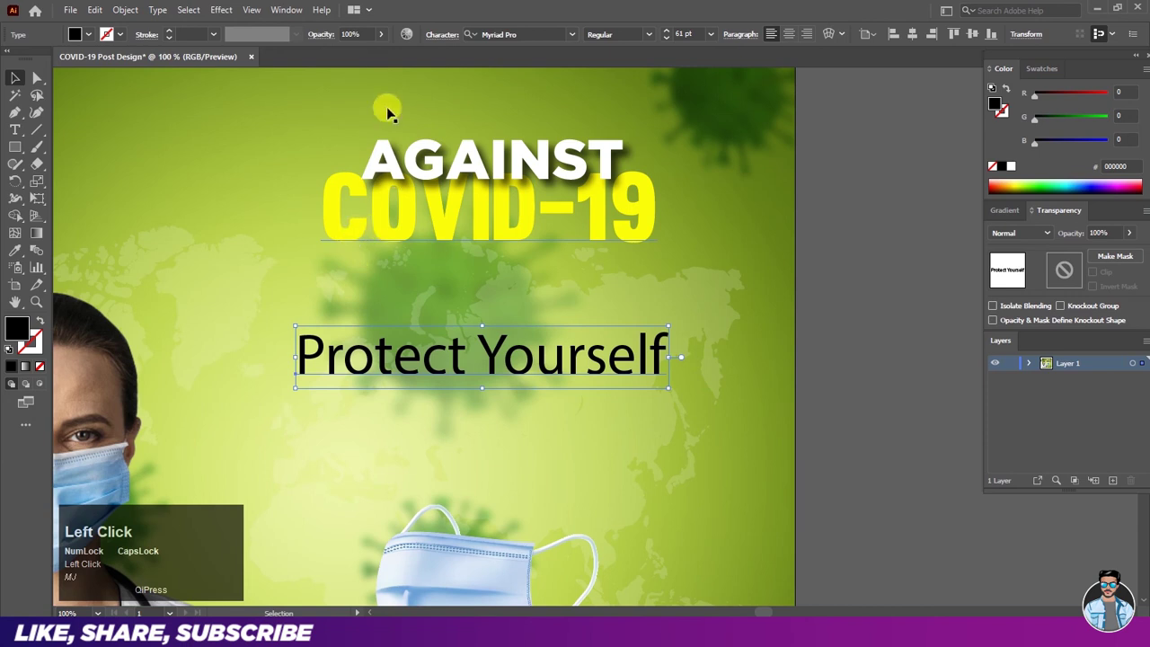
Step: Set the Protect Yourself text in Minion Variable Concept and move it up toward the COVID-19 line
{"action": "left_click", "coordinate": [572, 34]}
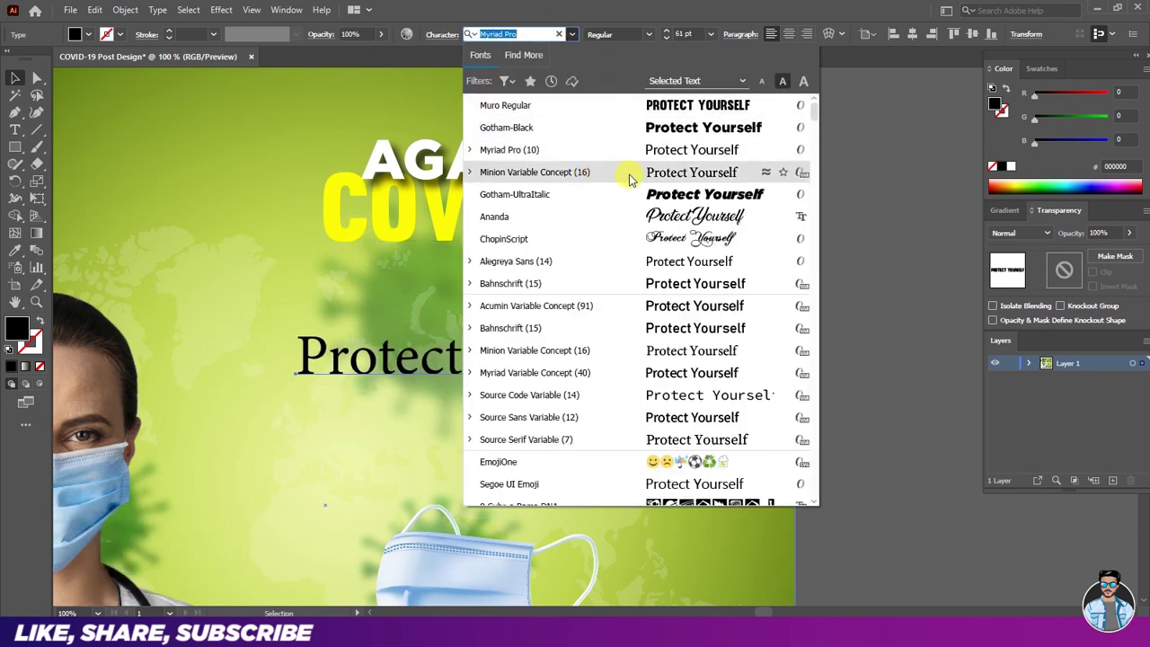
{"action": "left_click", "coordinate": [620, 176]}
{"action": "left_click_drag", "start_coordinate": [636, 357], "coordinate": [653, 234]}
Step: Reduce the Protect Yourself text to 36 pt and place it directly below COVID-19
{"action": "left_click", "coordinate": [714, 38]}
{"action": "left_click", "coordinate": [714, 38]}
{"action": "left_click_drag", "start_coordinate": [500, 278], "coordinate": [557, 262]}
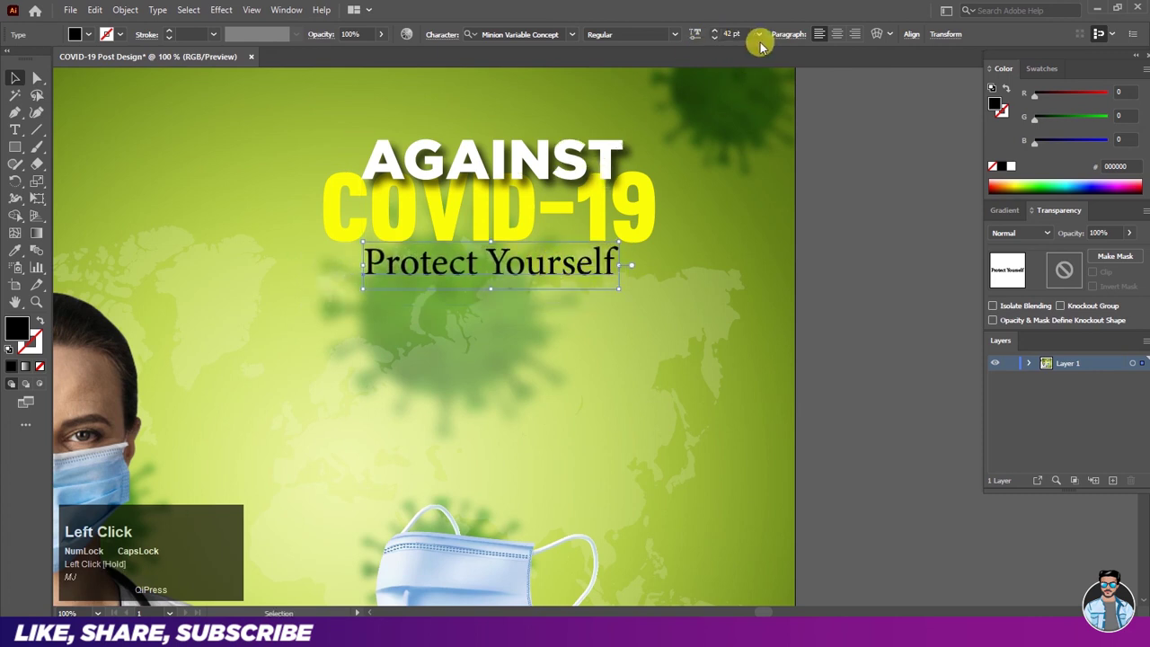
{"action": "left_click", "coordinate": [715, 38]}
{"action": "left_click", "coordinate": [714, 37]}
{"action": "left_click", "coordinate": [714, 38]}
{"action": "left_click", "coordinate": [714, 38]}
{"action": "left_click", "coordinate": [714, 38]}
{"action": "left_click", "coordinate": [714, 37]}
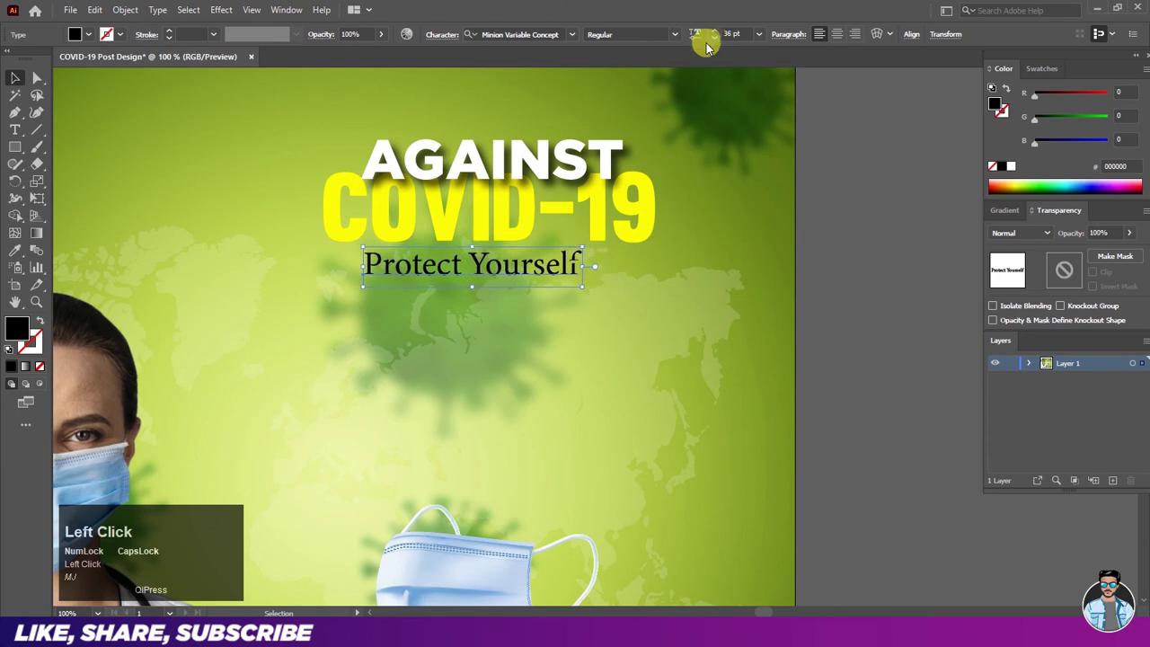
Step: Shift the Protect Yourself text about 24 px to the right so it sits centered beneath COVID-19
{"action": "scroll", "coordinate": [489, 277], "scroll_direction": "up", "scroll_amount": 1}
{"action": "left_click_drag", "start_coordinate": [505, 272], "coordinate": [548, 276]}
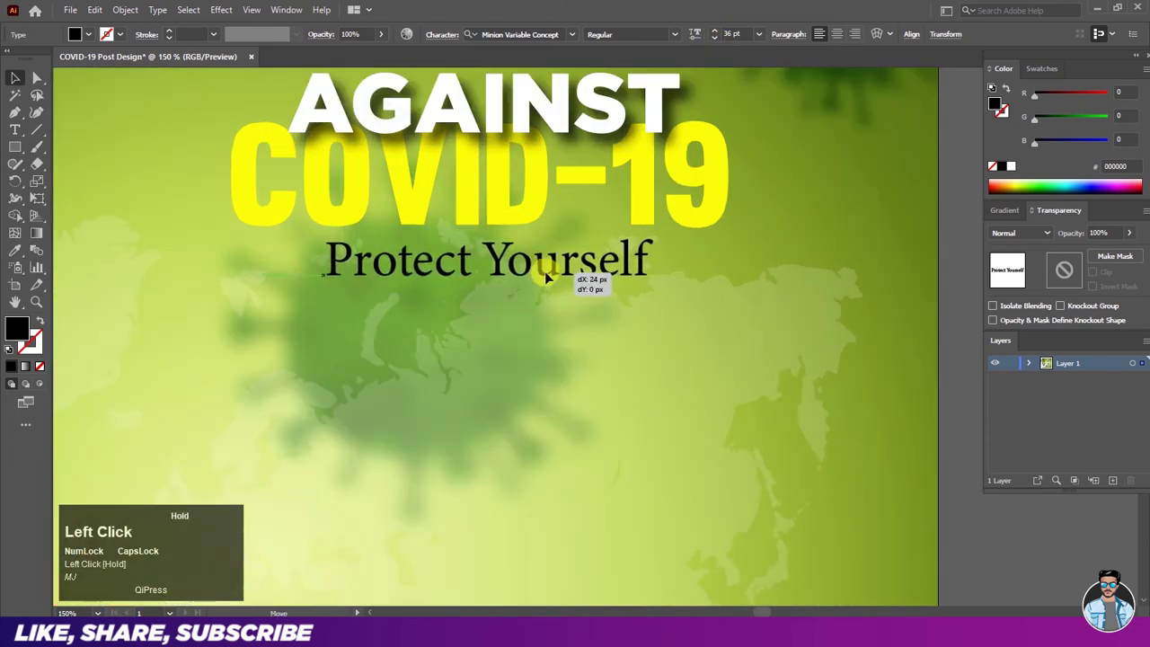
{"action": "left_click_drag", "start_coordinate": [545, 276], "coordinate": [547, 276]}
Step: Color the Protect Yourself text dark green 003a00 and deselect it
{"action": "double_click", "coordinate": [16, 331]}
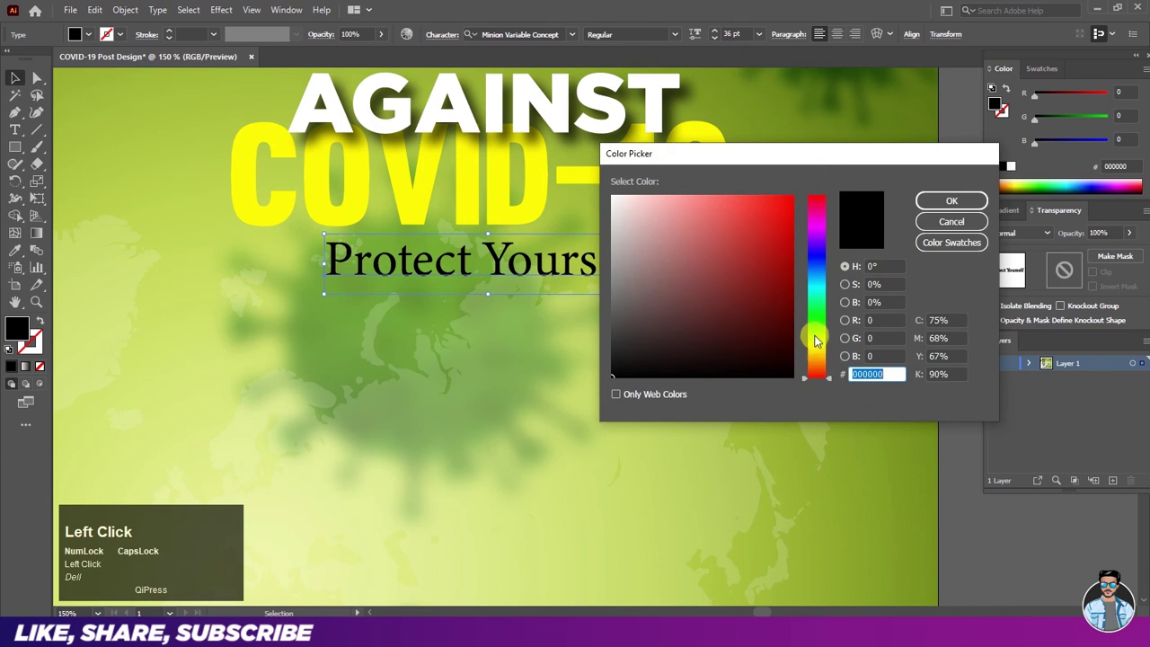
{"action": "left_click_drag", "start_coordinate": [816, 343], "coordinate": [819, 323]}
{"action": "left_click_drag", "start_coordinate": [764, 279], "coordinate": [785, 309]}
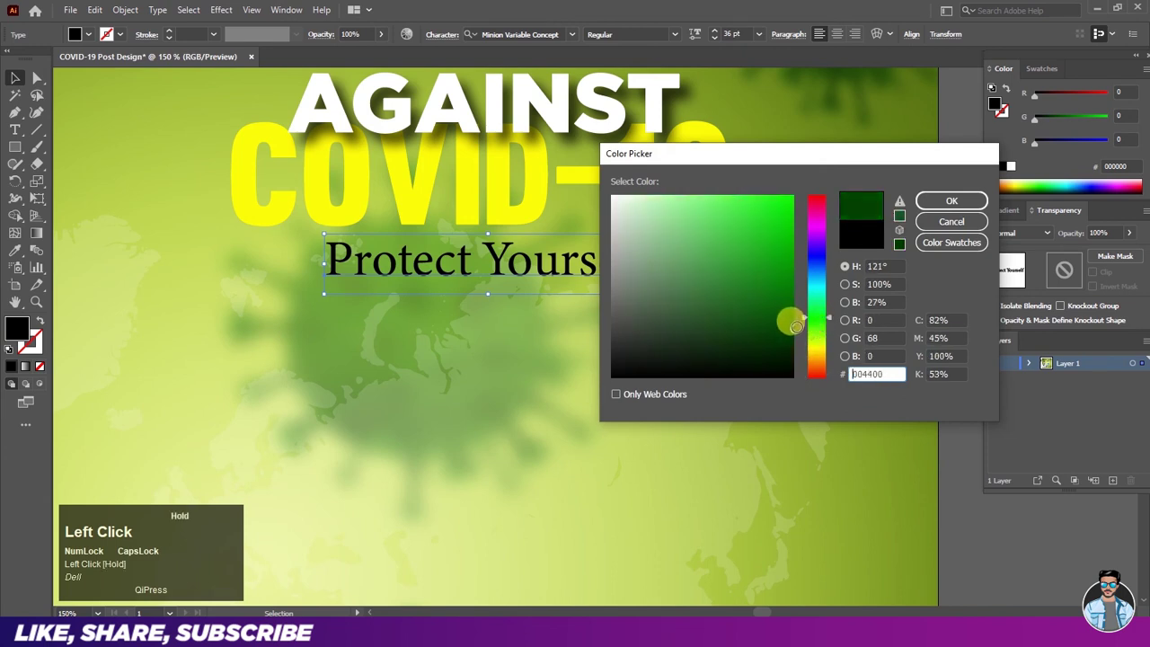
{"action": "left_click", "coordinate": [945, 199]}
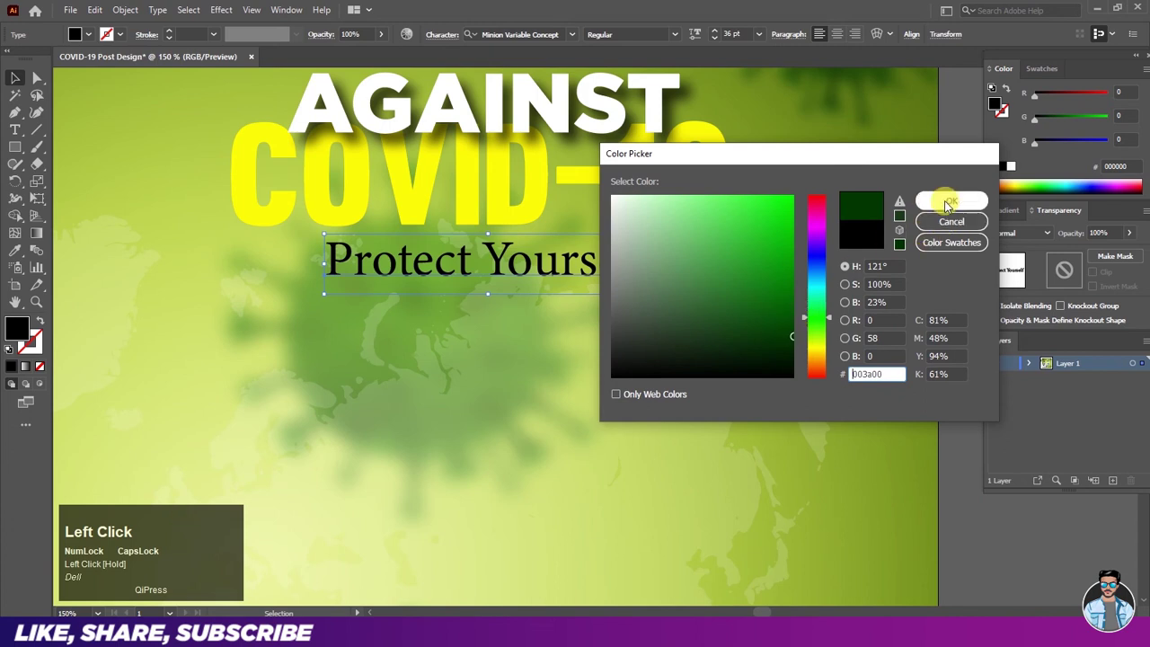
{"action": "left_click", "coordinate": [102, 111]}
{"action": "left_click", "coordinate": [404, 261], "text": "ctrl+alt"}
{"action": "scroll", "coordinate": [411, 261], "scroll_direction": "down", "scroll_amount": 1}
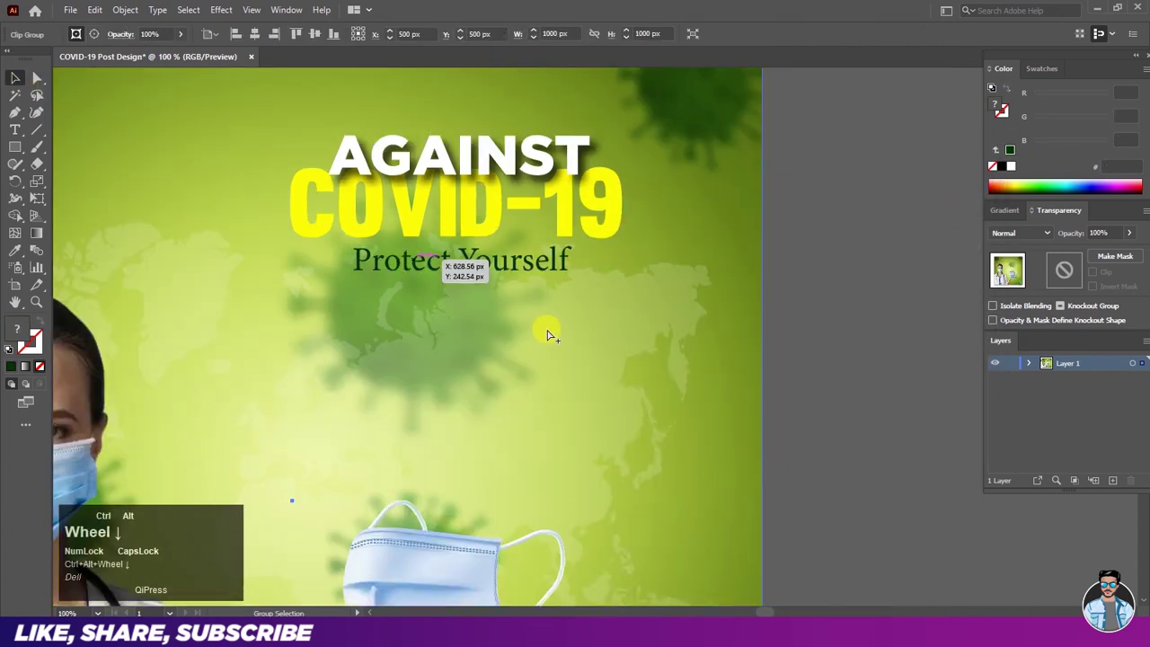
{"action": "scroll", "coordinate": [425, 321], "scroll_direction": "up", "scroll_amount": 1}
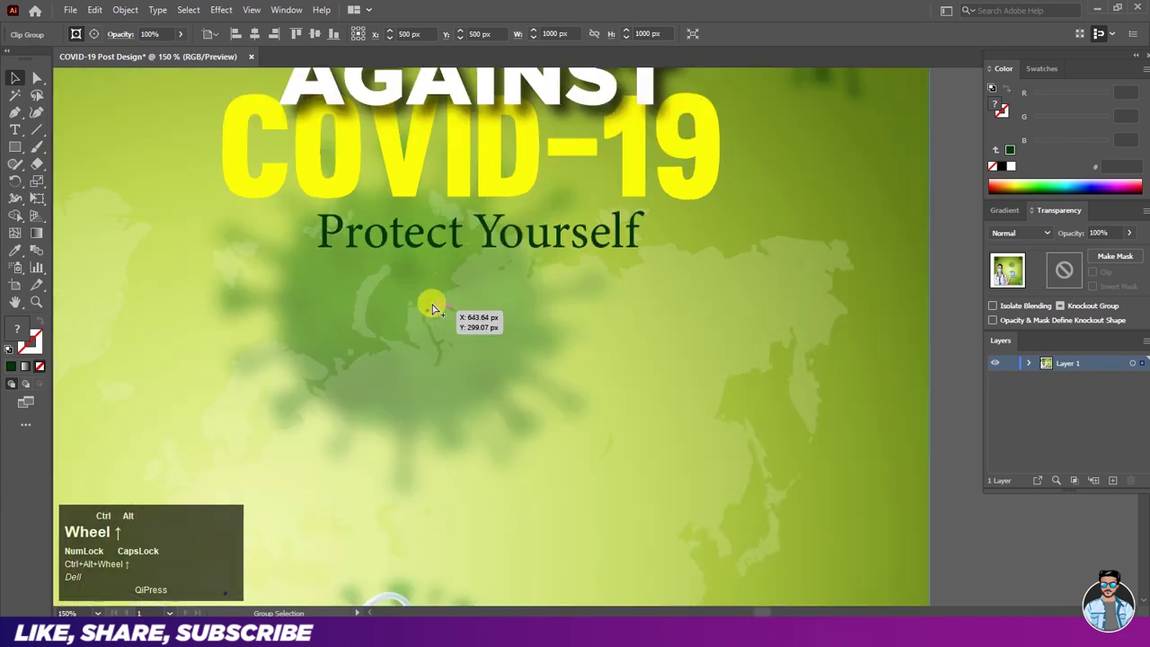
{"action": "left_click_drag", "start_coordinate": [482, 234], "coordinate": [487, 239]}
{"action": "left_click", "coordinate": [489, 238]}
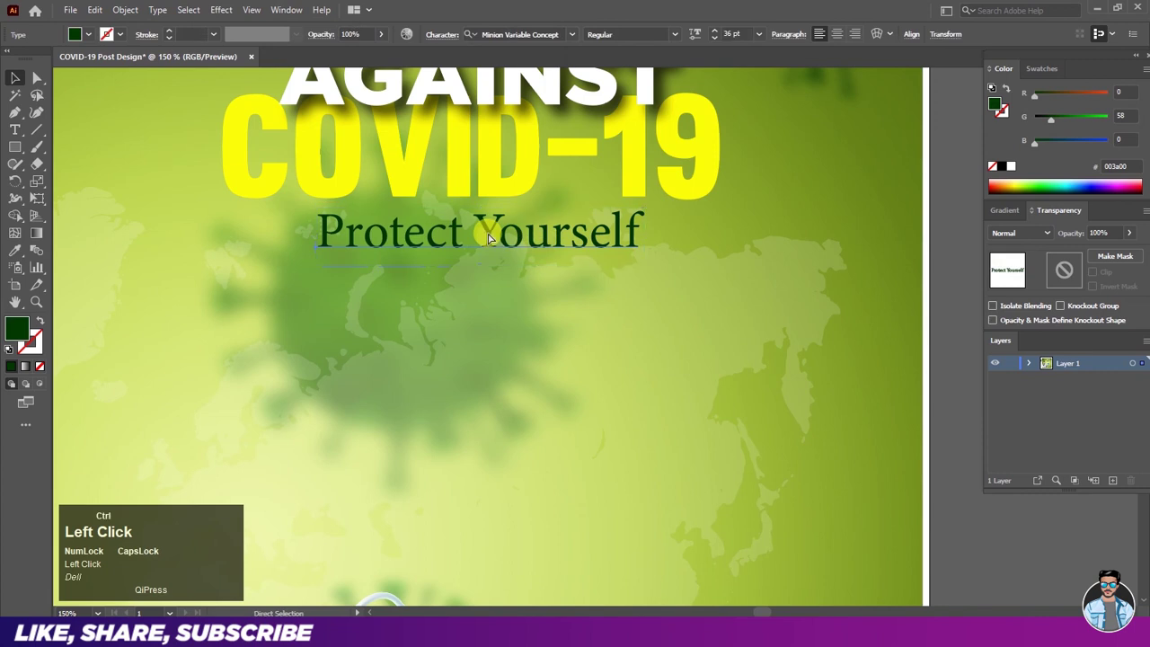
{"action": "key", "text": "ctrl+z"}
{"action": "left_click", "coordinate": [886, 218]}
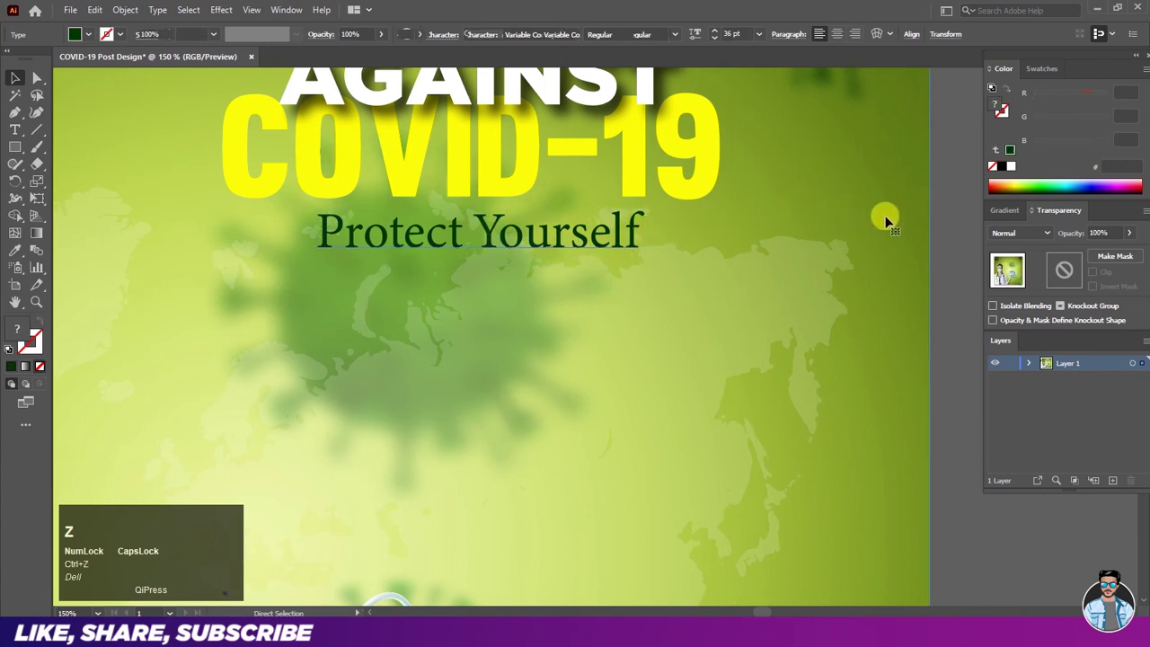
{"action": "left_click", "coordinate": [946, 218]}
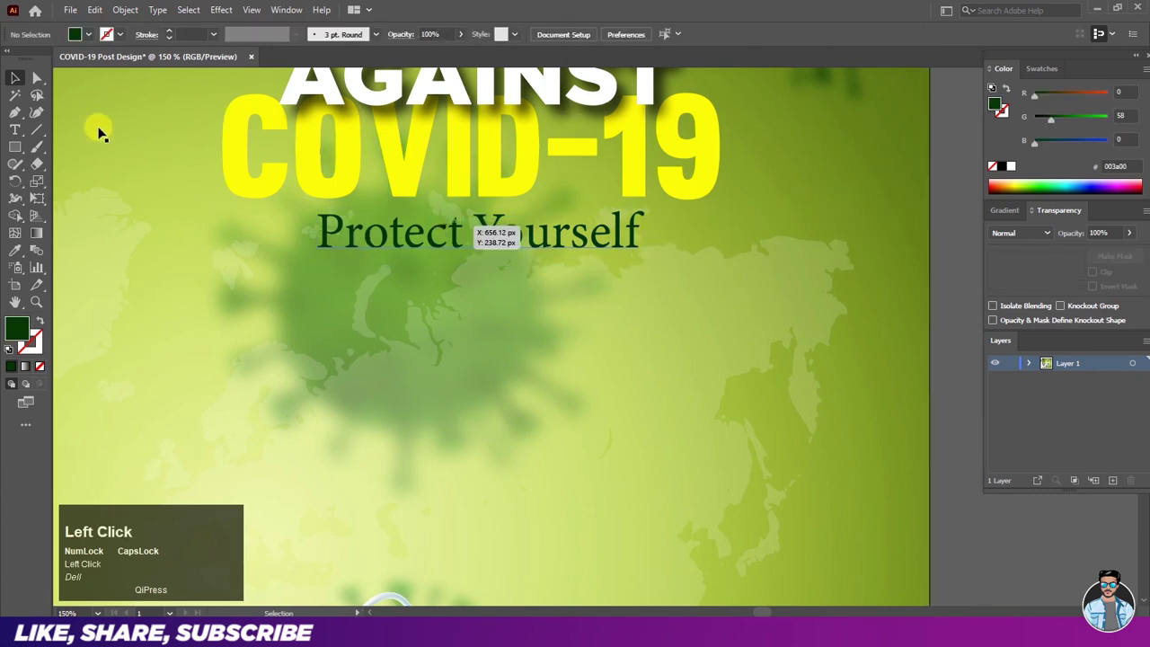
Step: Set the type size to 12 pt on a small temporary text box beside Protect Yourself and delete that box
{"action": "left_click", "coordinate": [14, 130]}
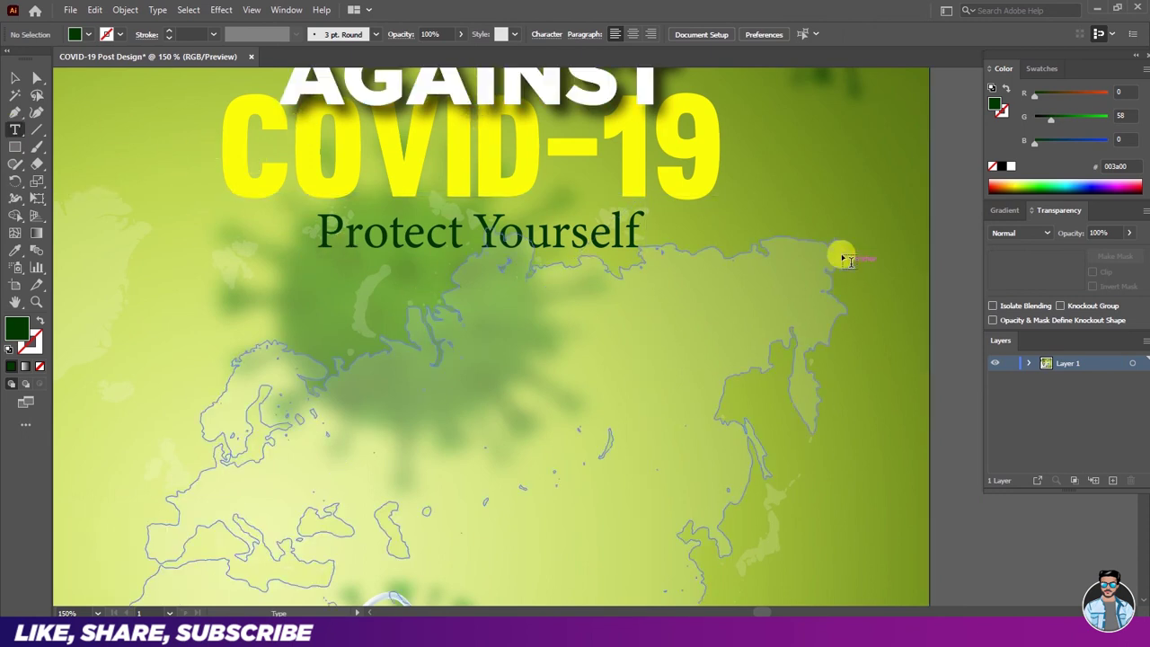
{"action": "left_click_drag", "start_coordinate": [745, 216], "coordinate": [844, 269]}
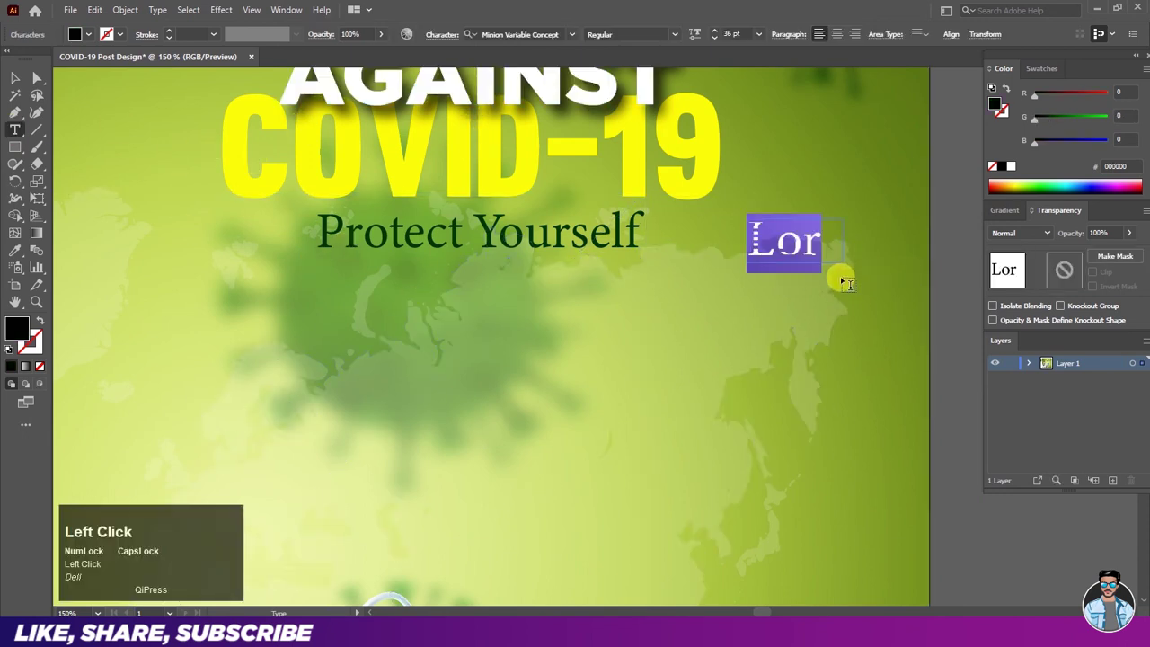
{"action": "left_click", "coordinate": [732, 34]}
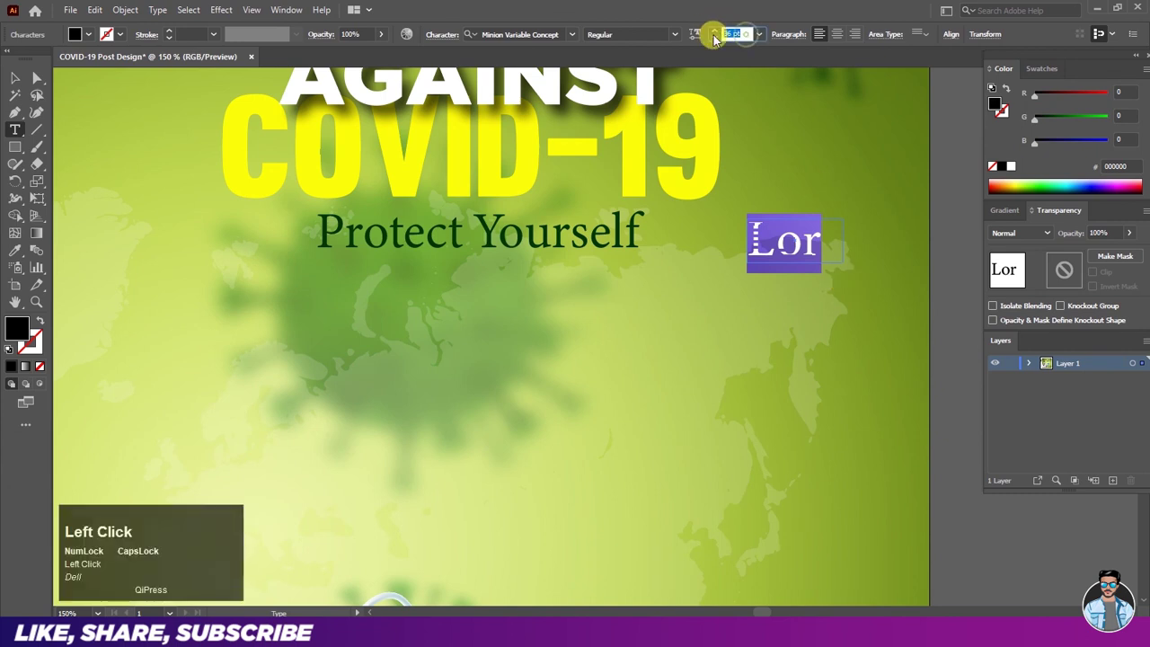
{"action": "type", "text": "12"}
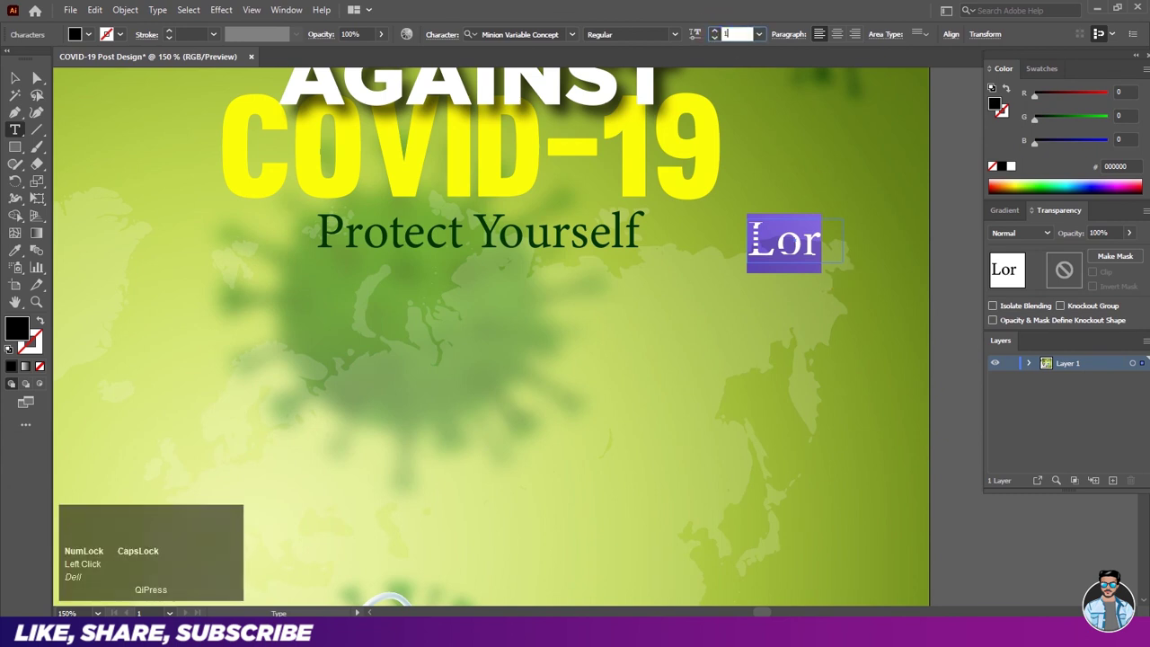
{"action": "key", "text": "Return"}
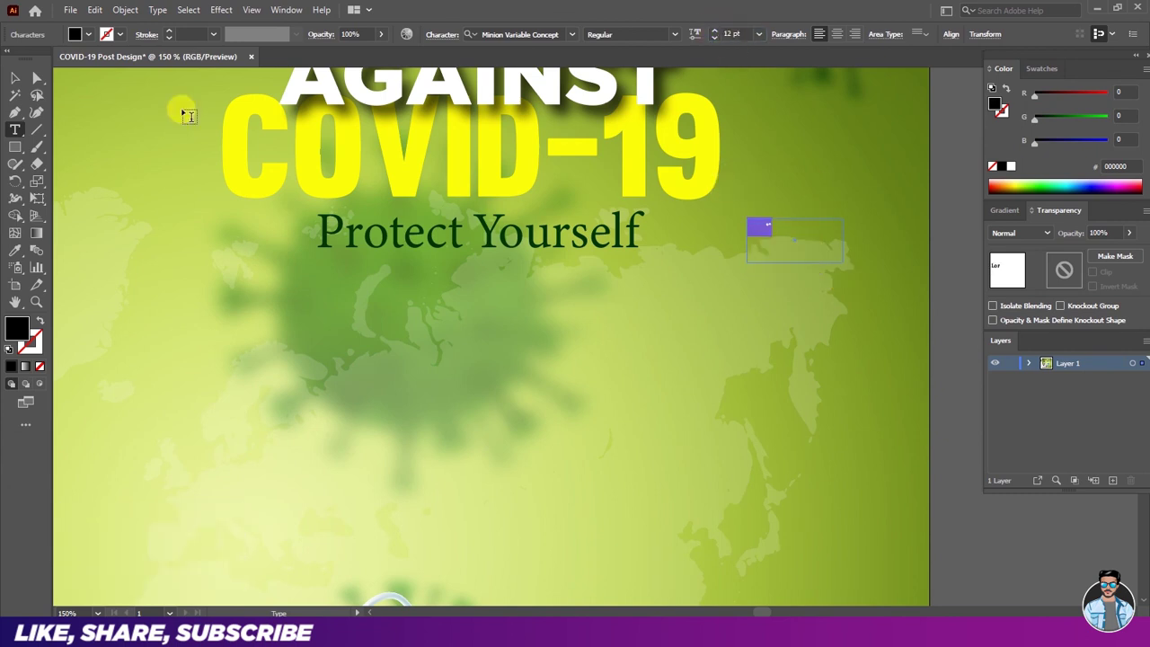
{"action": "left_click", "coordinate": [14, 78]}
{"action": "key", "text": "Delete"}
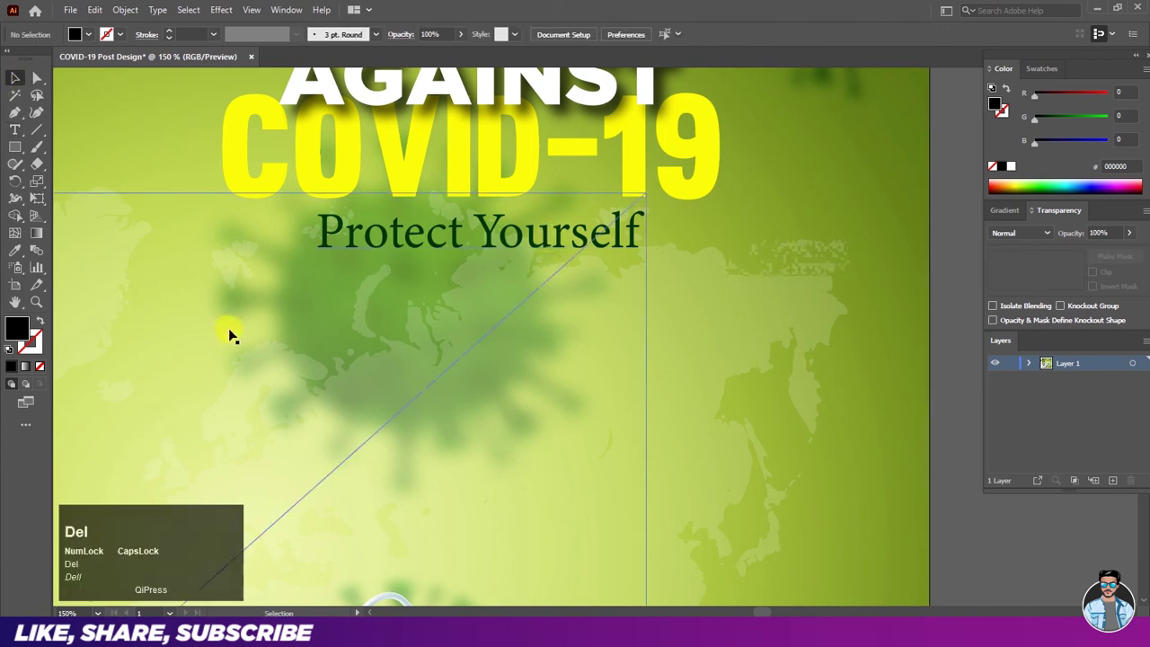
Step: Add a placeholder paragraph as wide as COVID-19 below Protect Yourself, centered and at 11 pt
{"action": "left_click", "coordinate": [14, 129]}
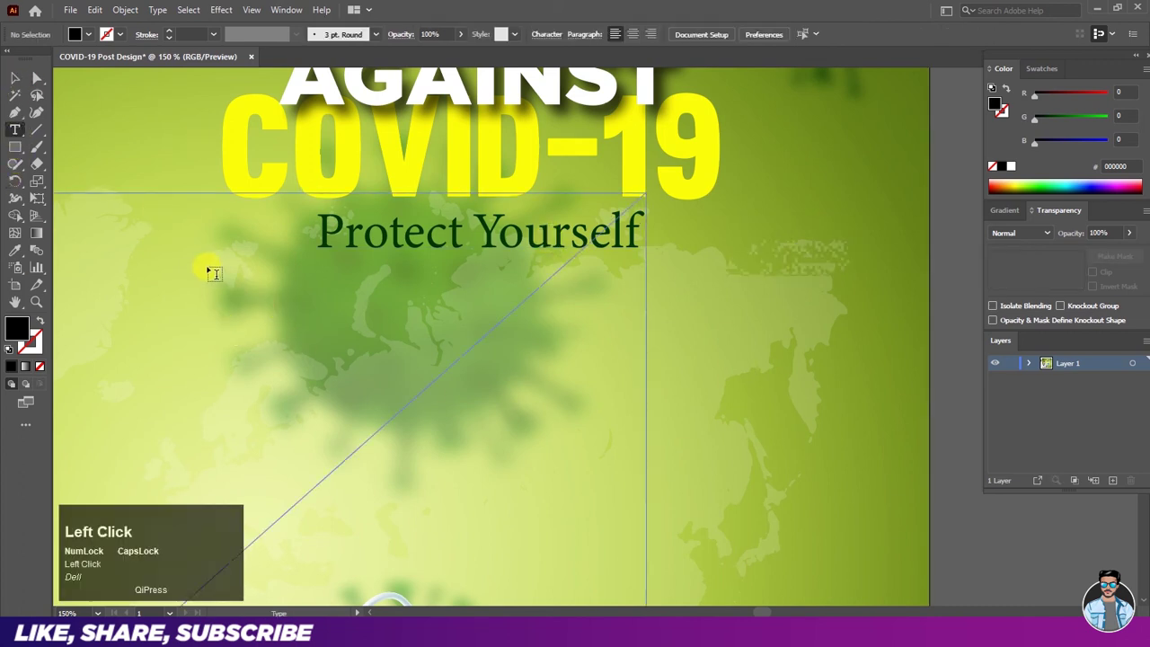
{"action": "left_click_drag", "start_coordinate": [222, 274], "coordinate": [719, 351]}
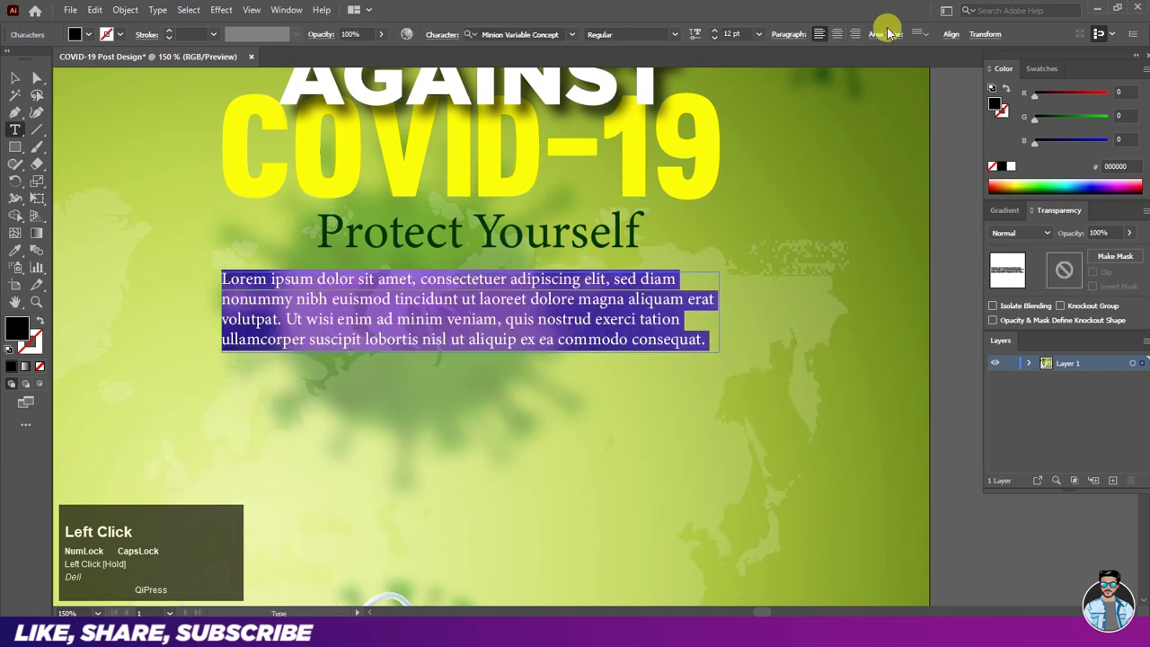
{"action": "left_click", "coordinate": [838, 36]}
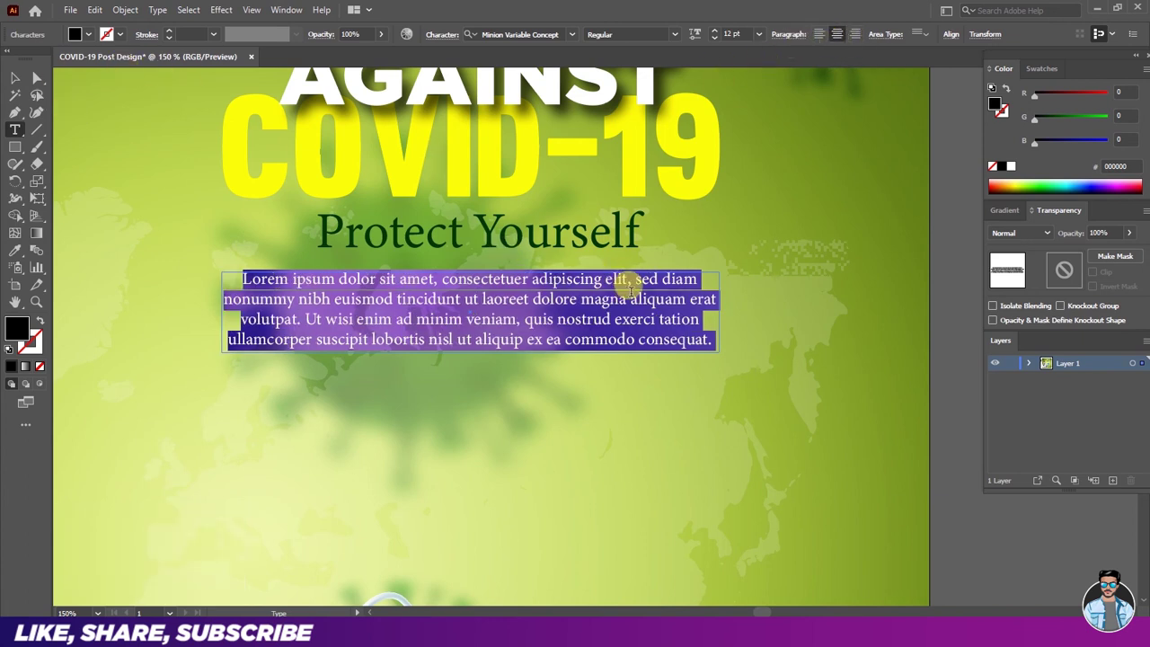
{"action": "left_click", "coordinate": [713, 31]}
{"action": "left_click", "coordinate": [714, 39]}
{"action": "left_click", "coordinate": [713, 40]}
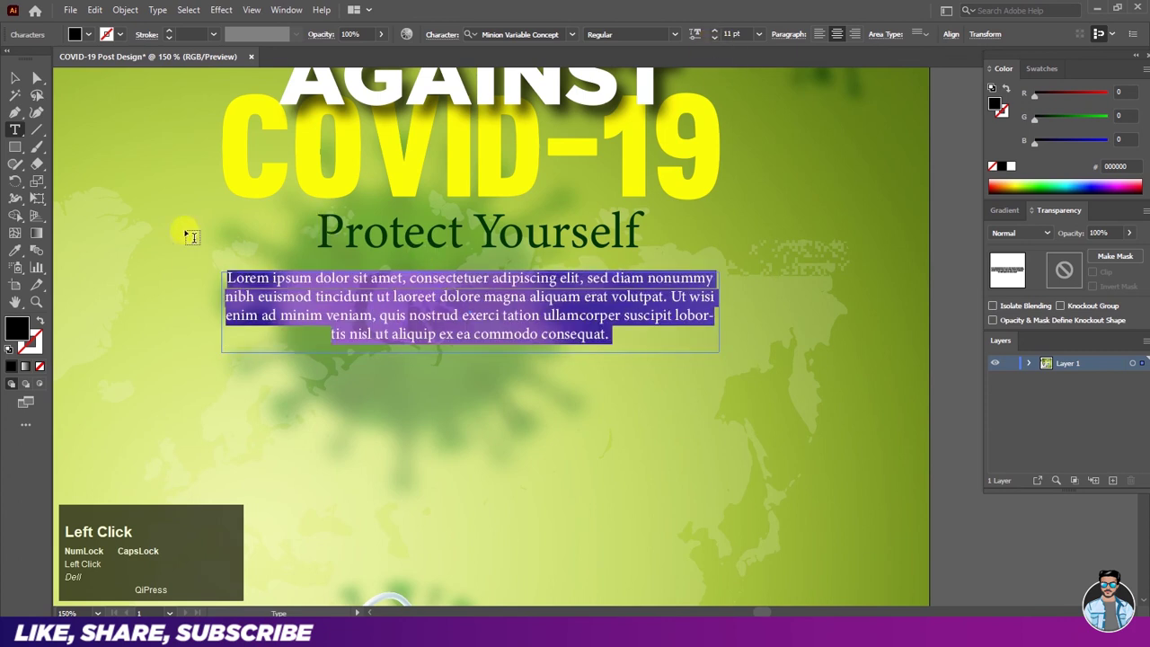
{"action": "left_click", "coordinate": [16, 82]}
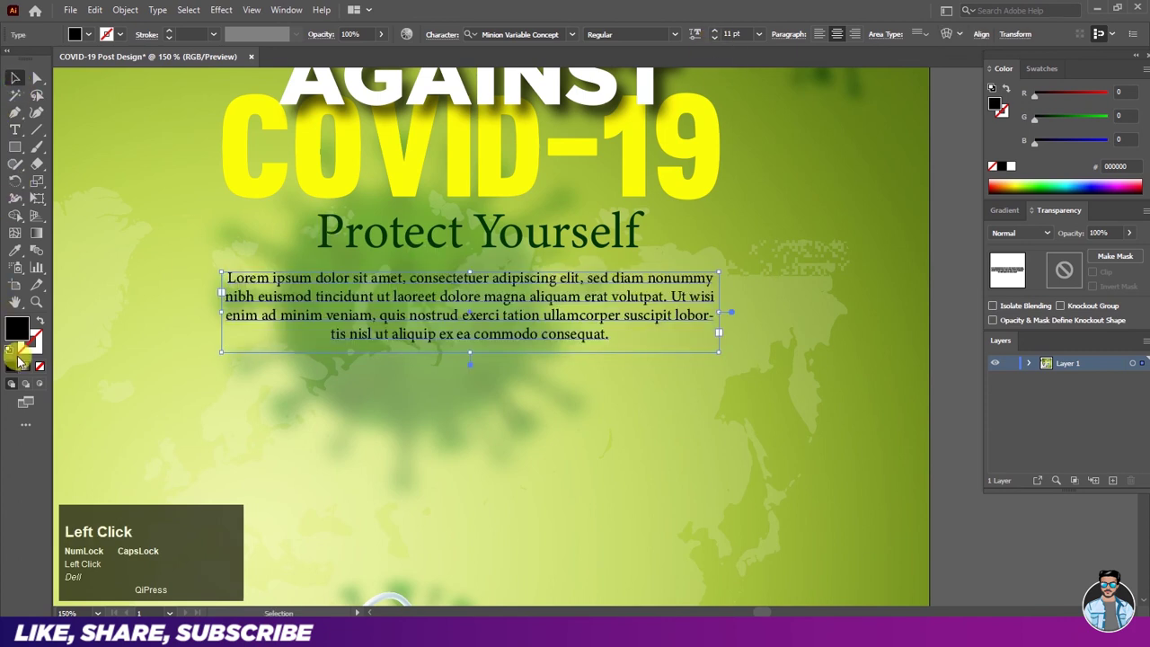
Step: Nudge the placeholder paragraph up slightly, closer to the Protect Yourself line, and deselect it
{"action": "left_click", "coordinate": [328, 305]}
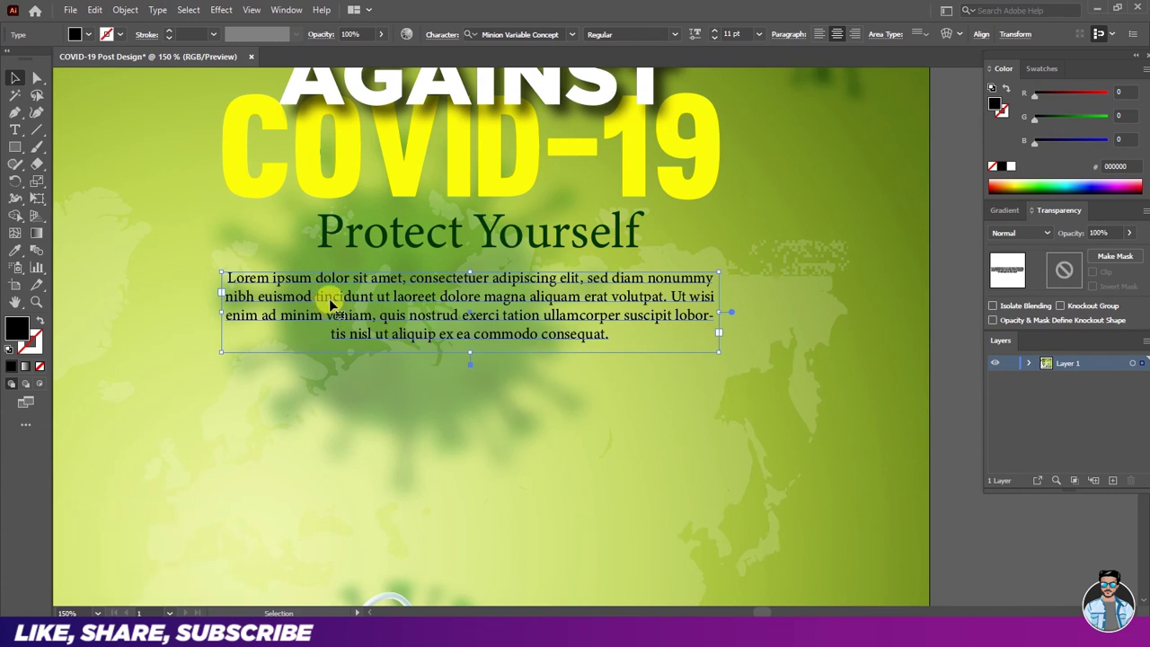
{"action": "left_click_drag", "start_coordinate": [329, 307], "coordinate": [337, 301]}
{"action": "left_click", "coordinate": [103, 147]}
{"action": "scroll", "coordinate": [352, 304], "scroll_direction": "down", "scroll_amount": 1}
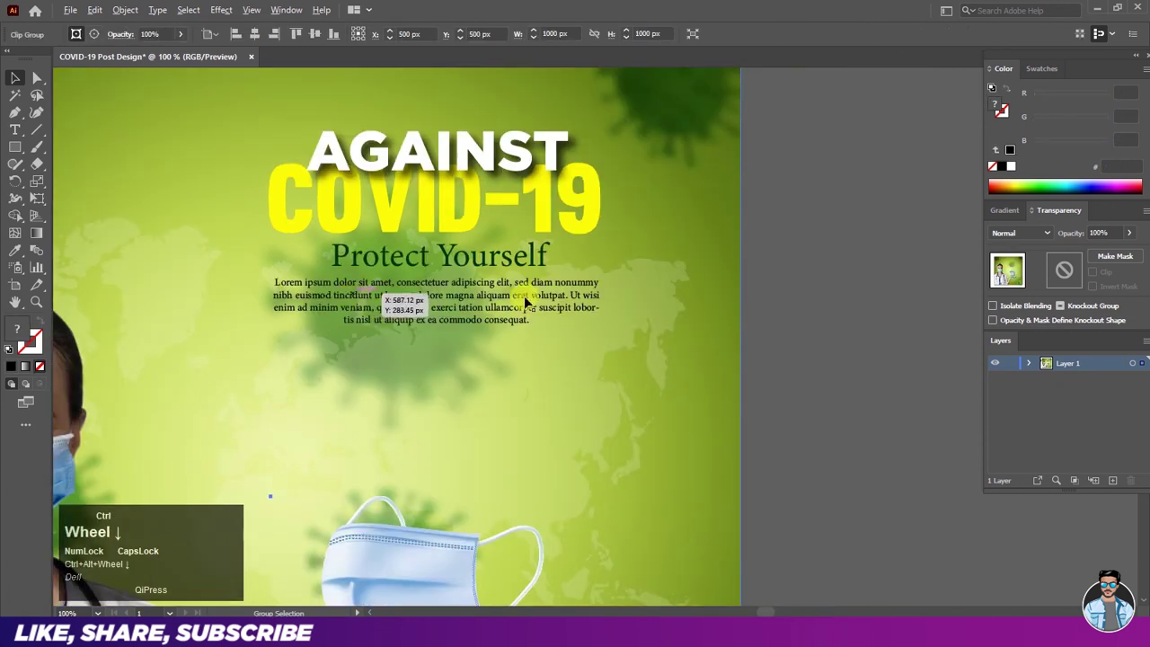
{"action": "left_click", "coordinate": [410, 251]}
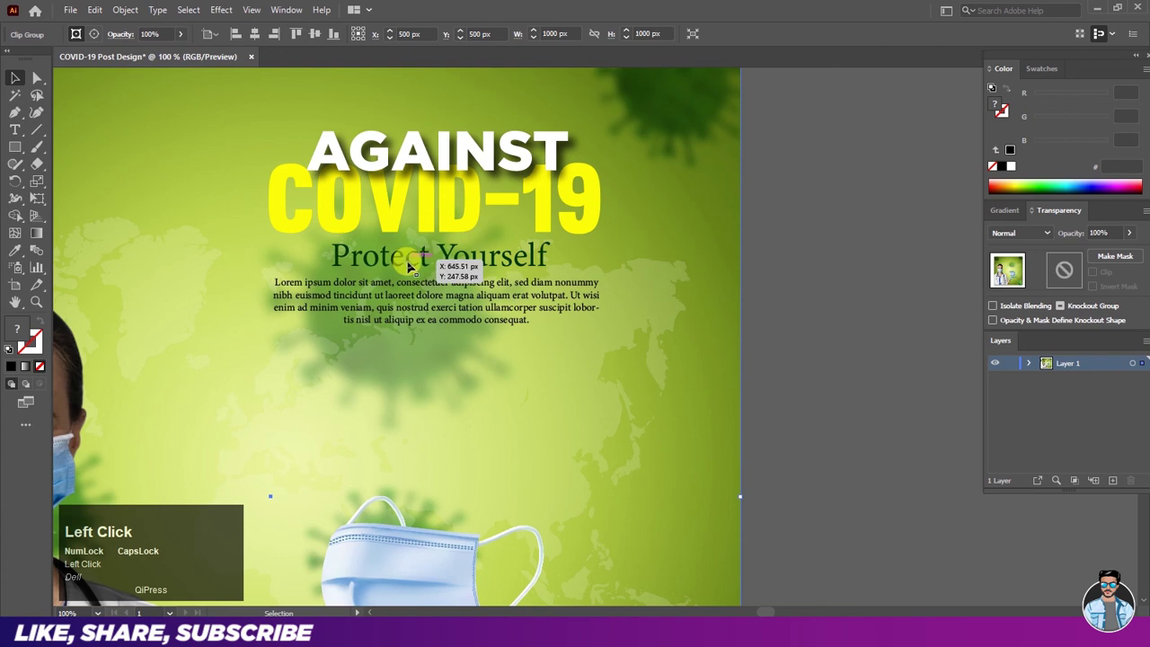
{"action": "left_click", "coordinate": [764, 259]}
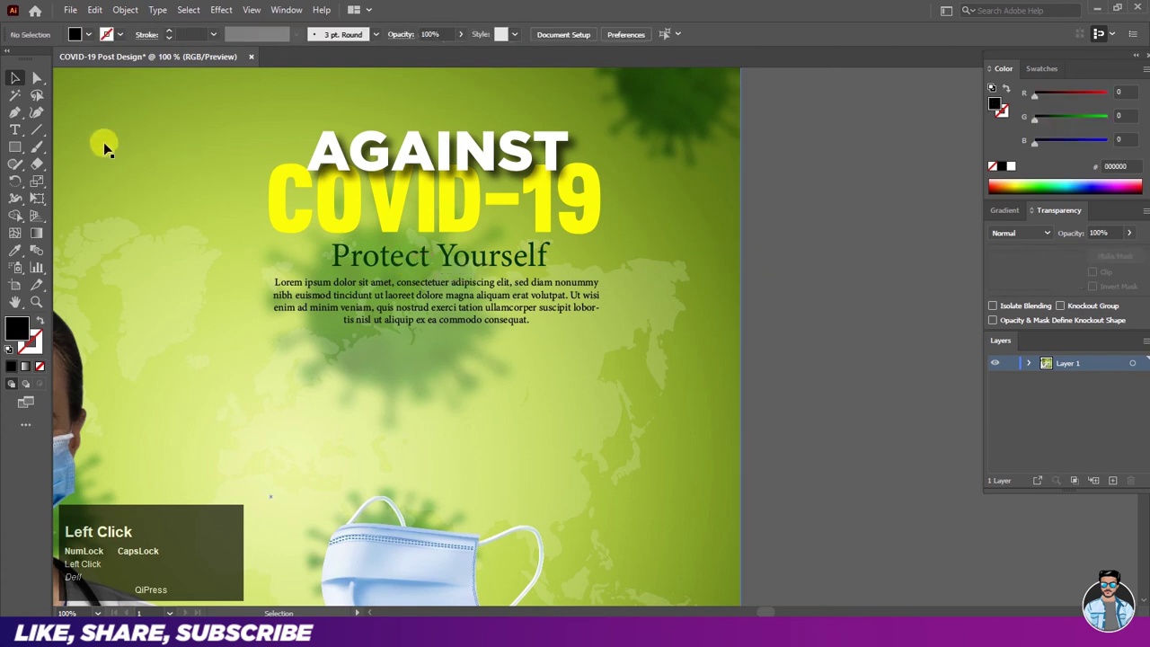
Step: Add a STAY SAFE line below the paragraph and scale it up to about 43.76 pt
{"action": "left_click", "coordinate": [14, 129]}
{"action": "left_click", "coordinate": [326, 381]}
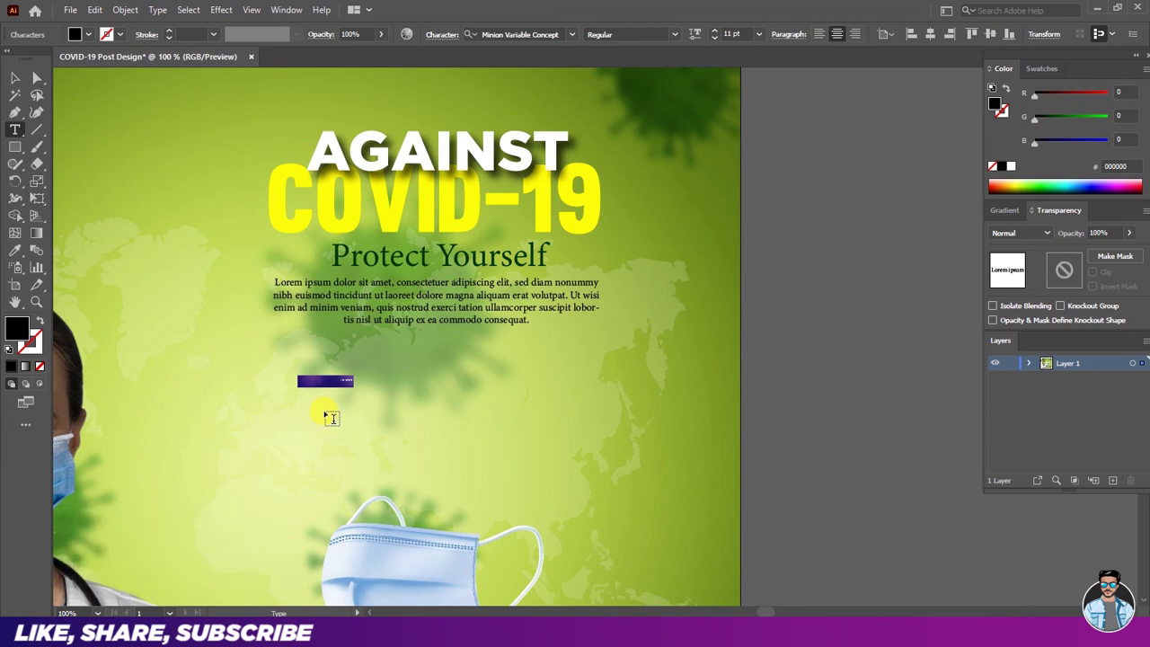
{"action": "type", "text": "S"}
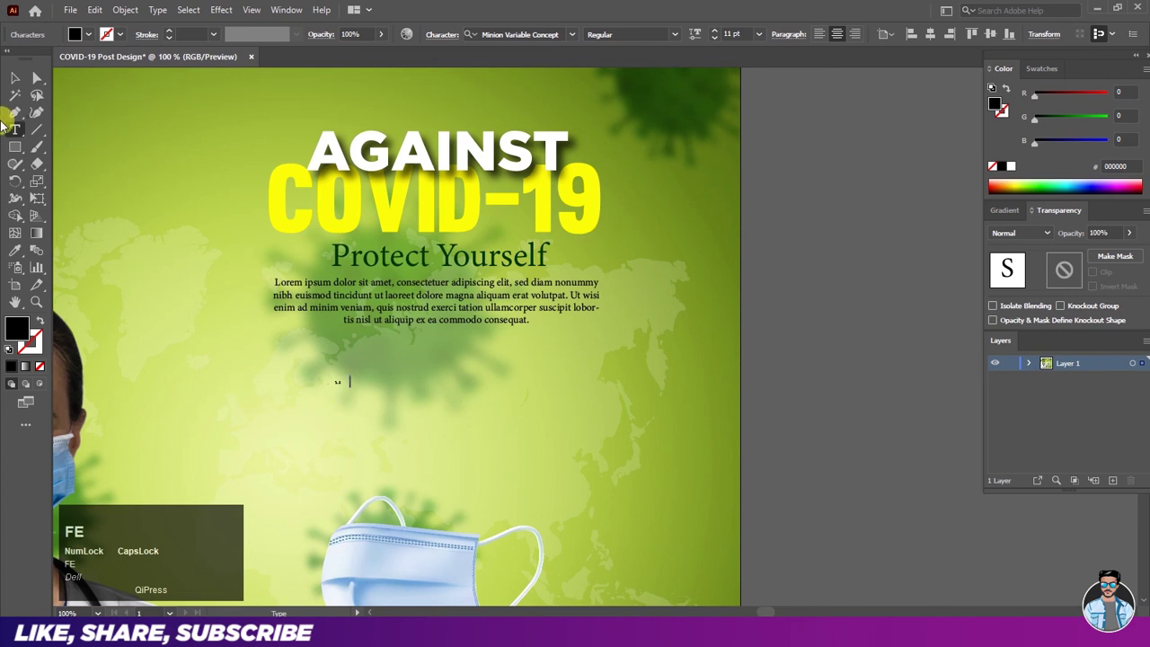
{"action": "left_click", "coordinate": [15, 78]}
{"action": "left_click_drag", "start_coordinate": [351, 377], "coordinate": [397, 389]}
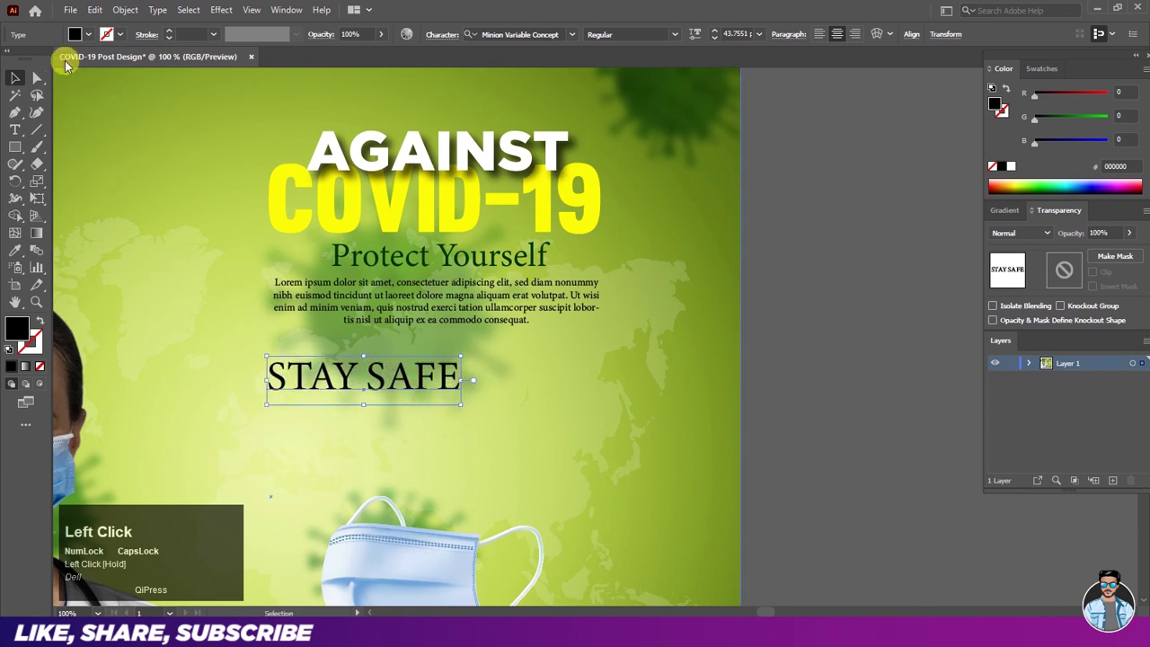
Step: Duplicate the STAY SAFE text in front and place the copy below and to the right of the original
{"action": "left_click", "coordinate": [91, 10]}
{"action": "left_click", "coordinate": [101, 78]}
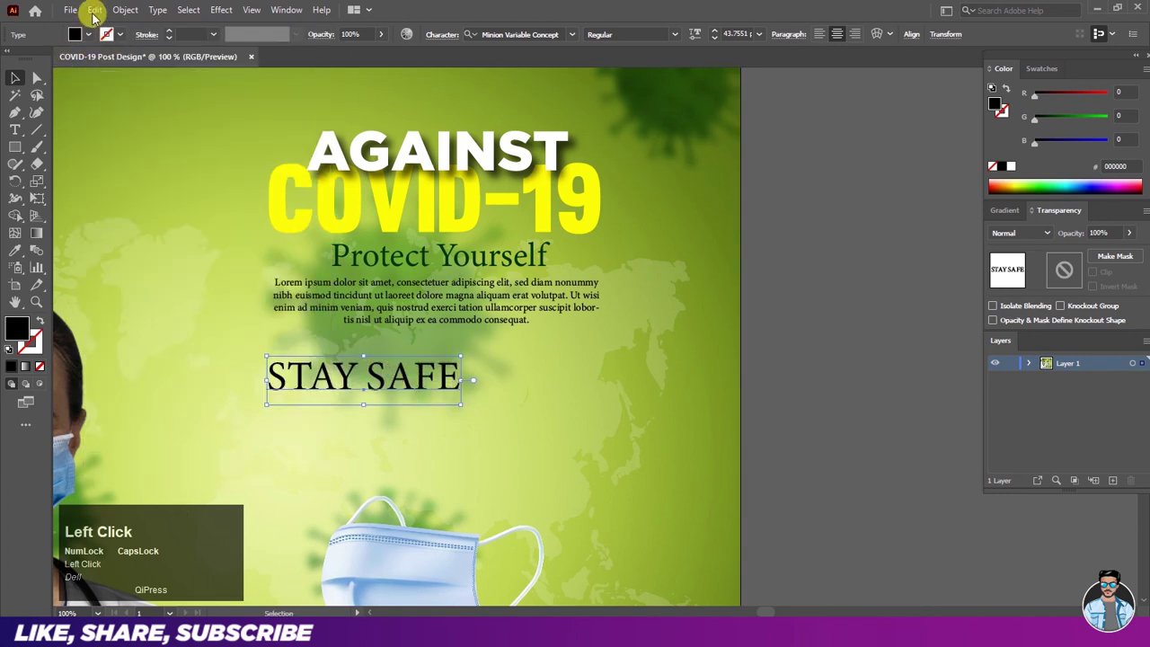
{"action": "left_click", "coordinate": [93, 11]}
{"action": "left_click", "coordinate": [105, 112]}
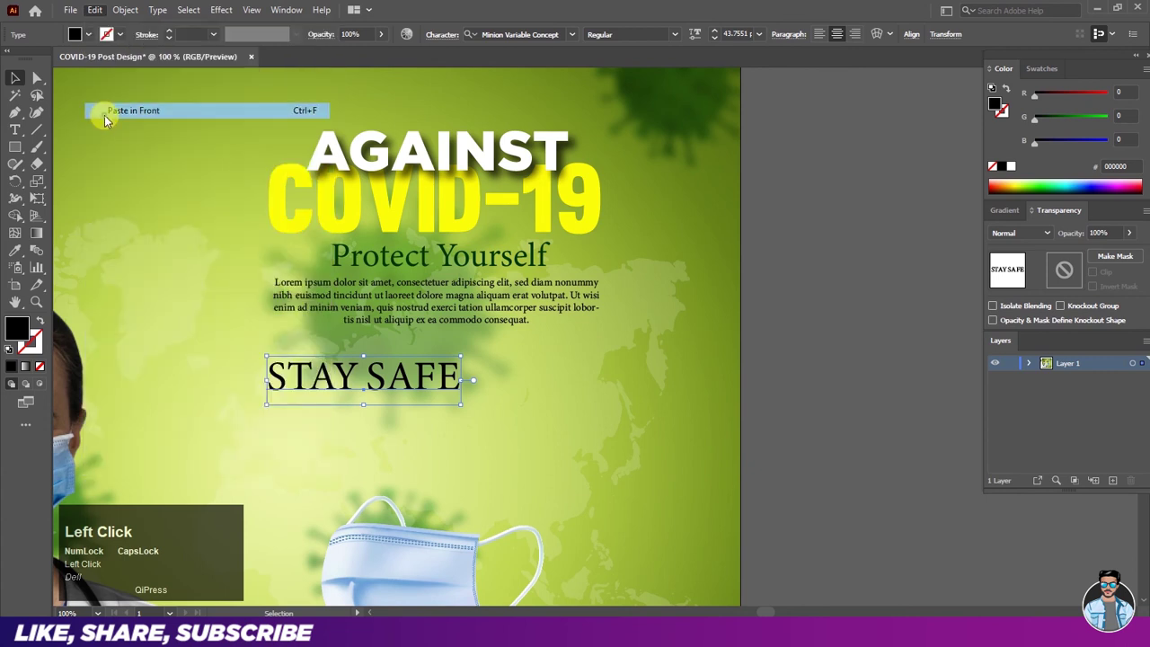
{"action": "left_click_drag", "start_coordinate": [413, 384], "coordinate": [474, 421]}
Step: Change the word SAFE to HOME in the lower text line so it reads STAY HOME
{"action": "key", "text": "t"}
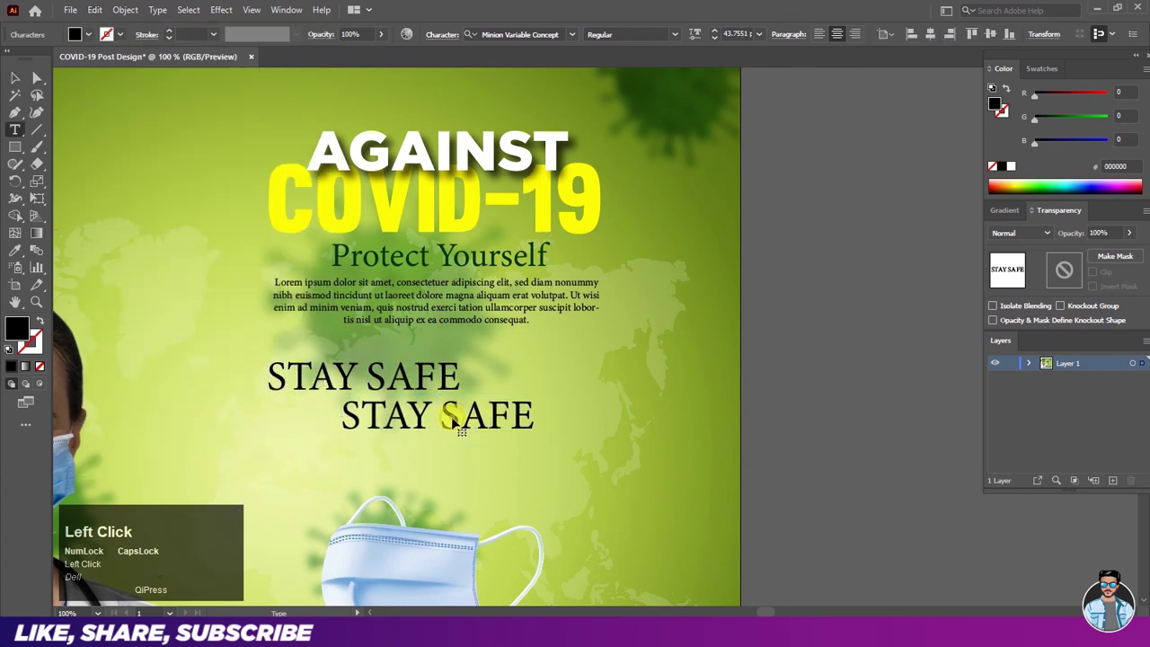
{"action": "key", "text": "ctrl+a"}
{"action": "left_click_drag", "start_coordinate": [441, 414], "coordinate": [526, 412]}
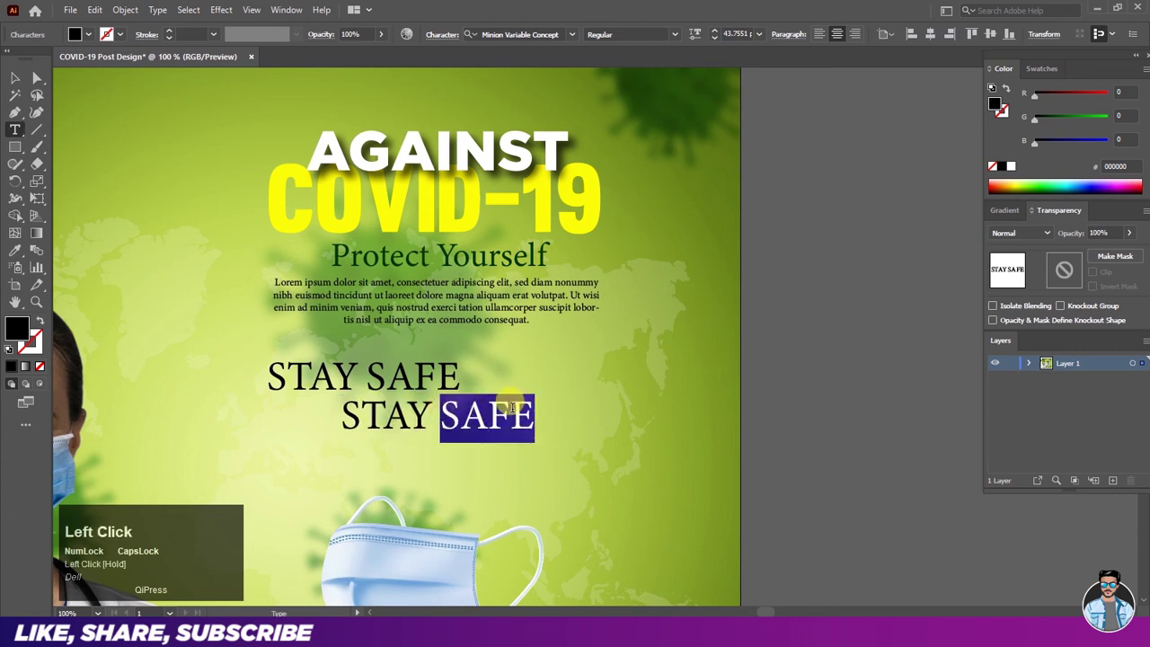
{"action": "type", "text": "HOME"}
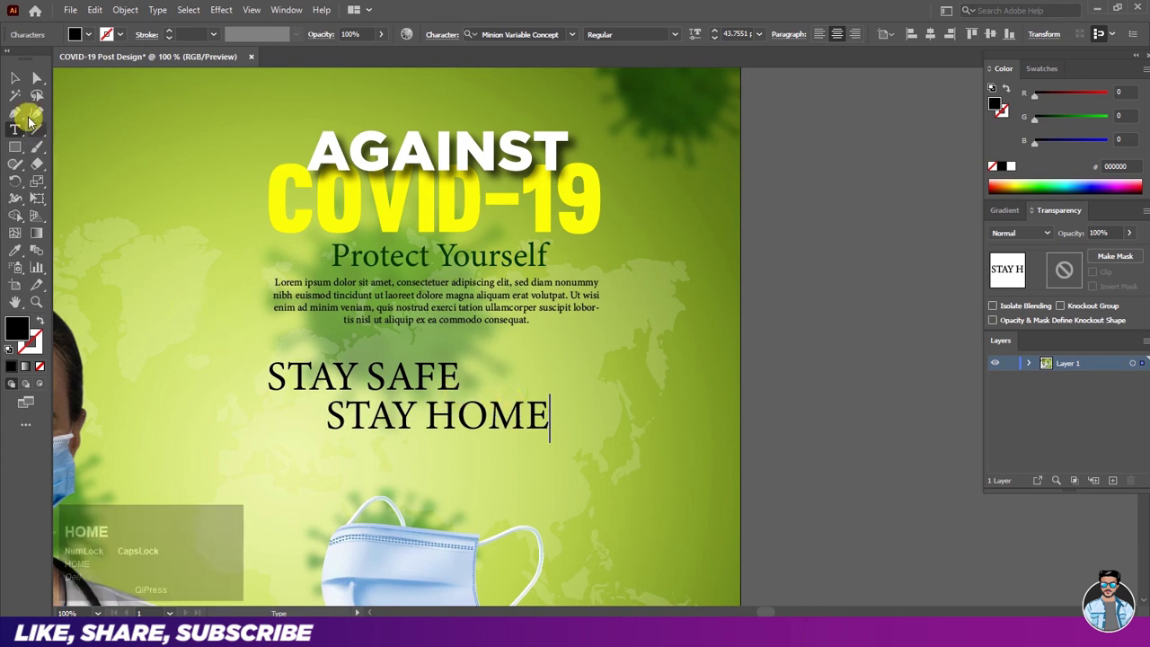
Step: Set the STAY HOME text in the Gotham-UltraItalic font and deselect it
{"action": "left_click", "coordinate": [15, 79]}
{"action": "left_click", "coordinate": [573, 35]}
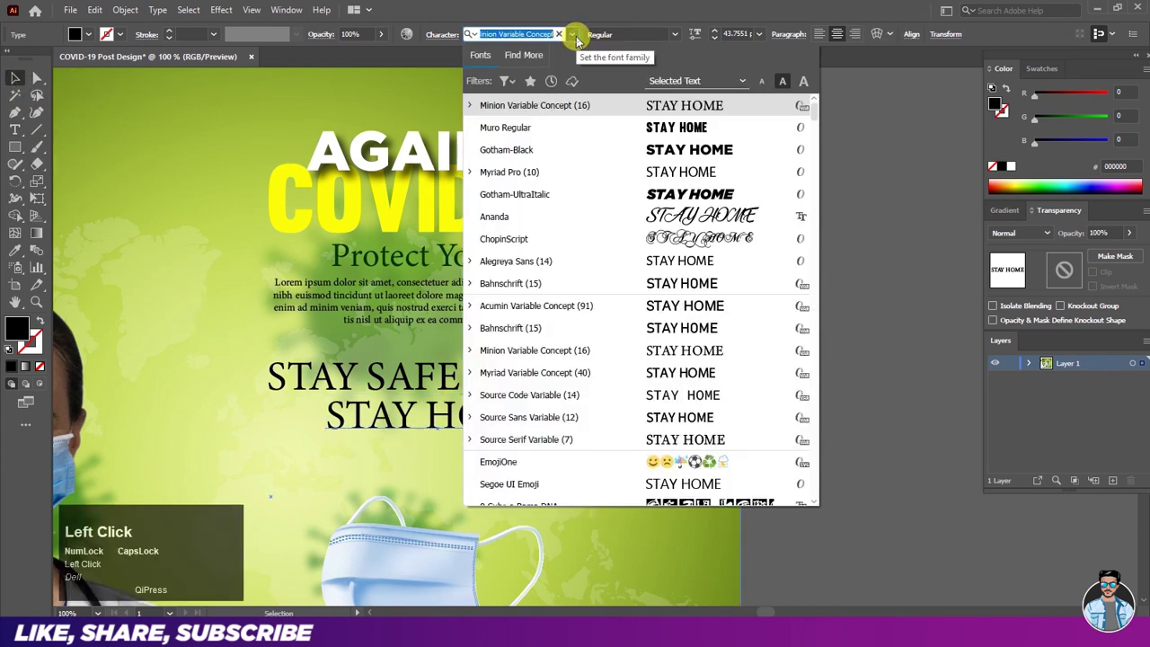
{"action": "left_click", "coordinate": [575, 196]}
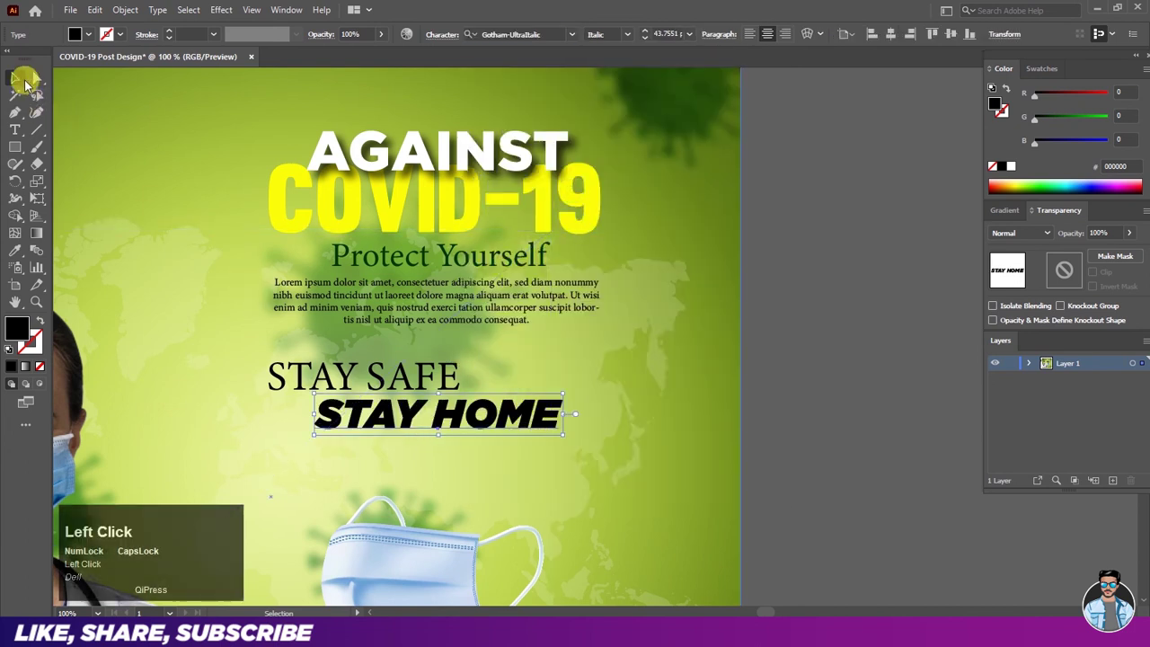
{"action": "left_click", "coordinate": [225, 225]}
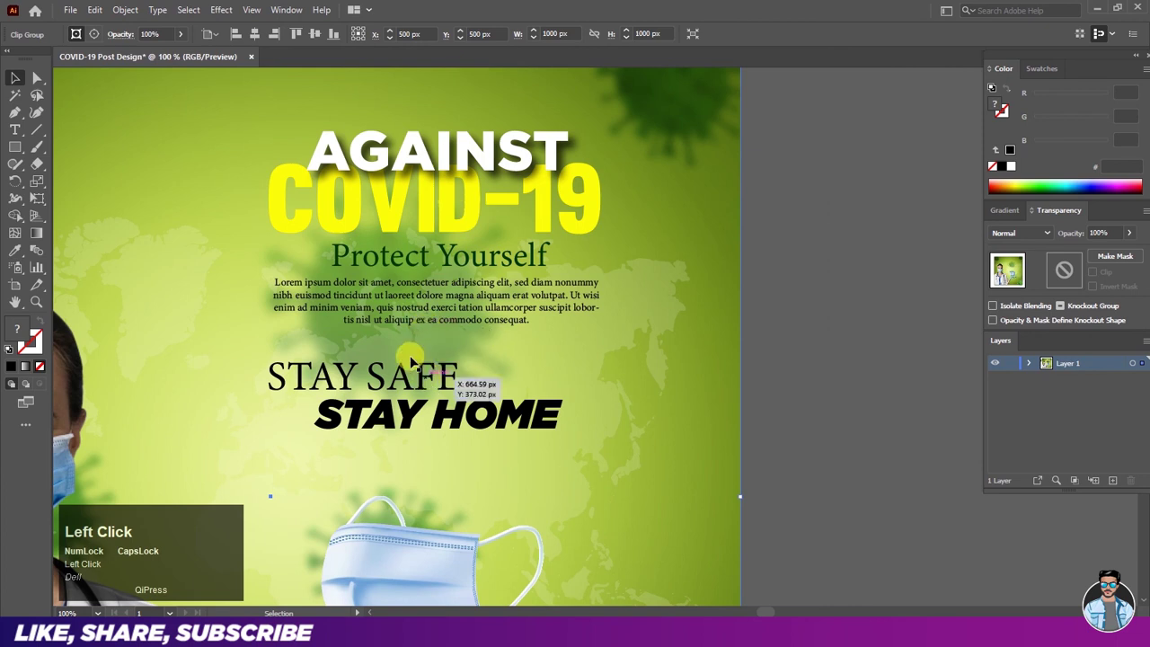
{"action": "left_click", "coordinate": [824, 329]}
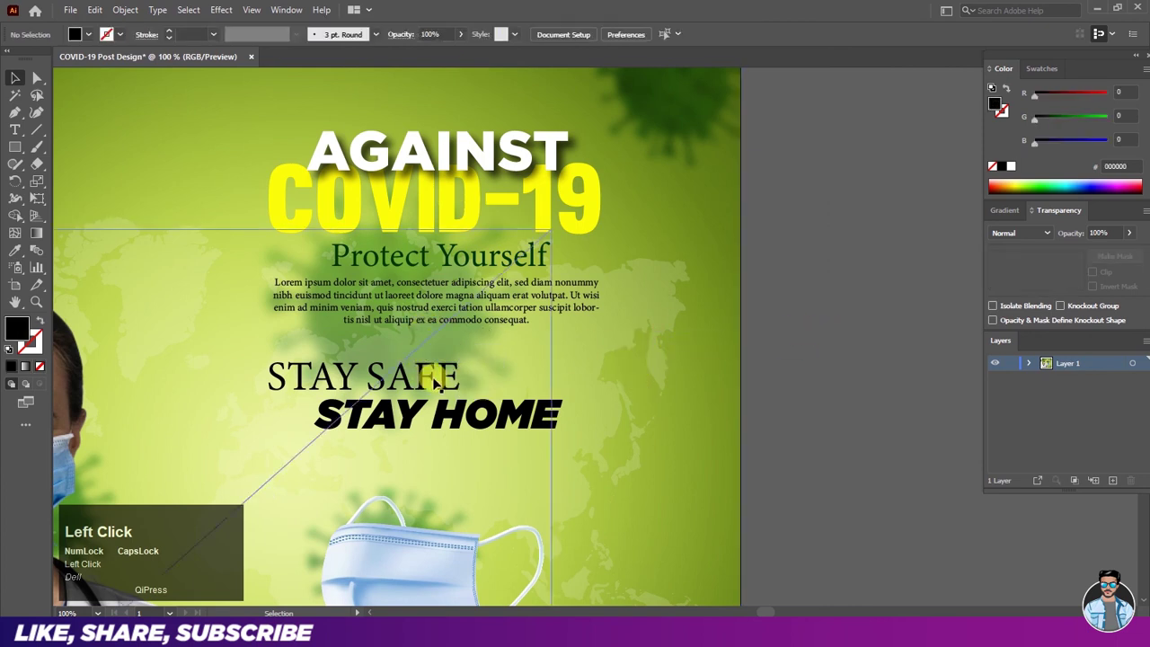
Step: Set the STAY SAFE text in the Gotham-UltraItalic font and deselect it
{"action": "left_click_drag", "start_coordinate": [423, 375], "coordinate": [715, 357]}
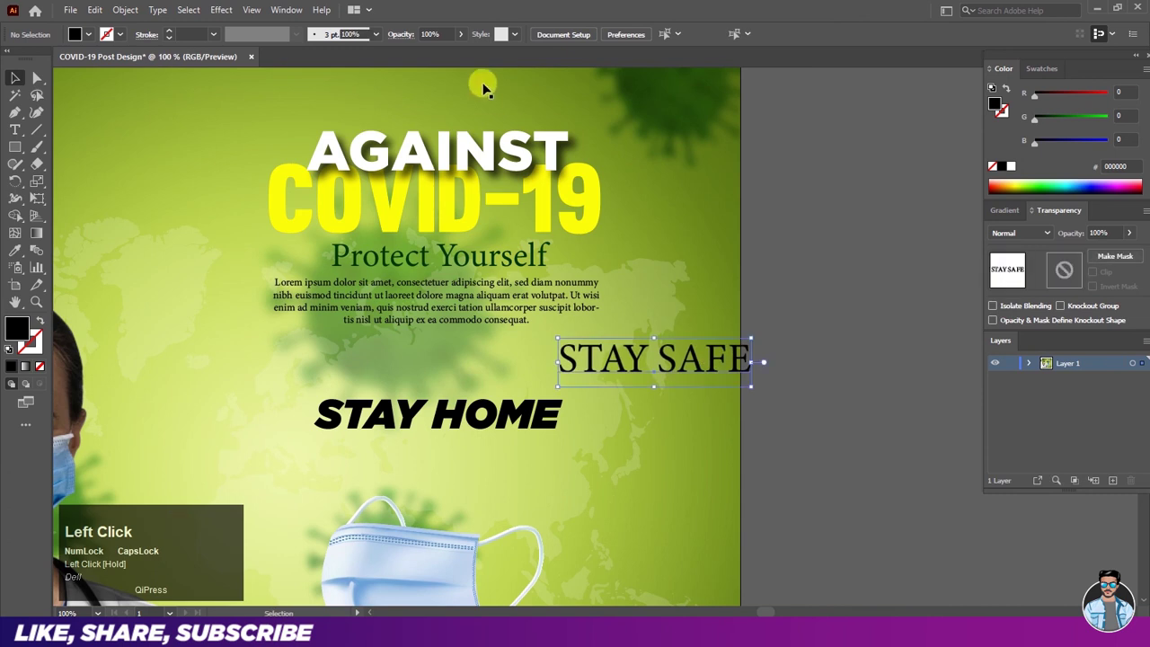
{"action": "left_click", "coordinate": [380, 34]}
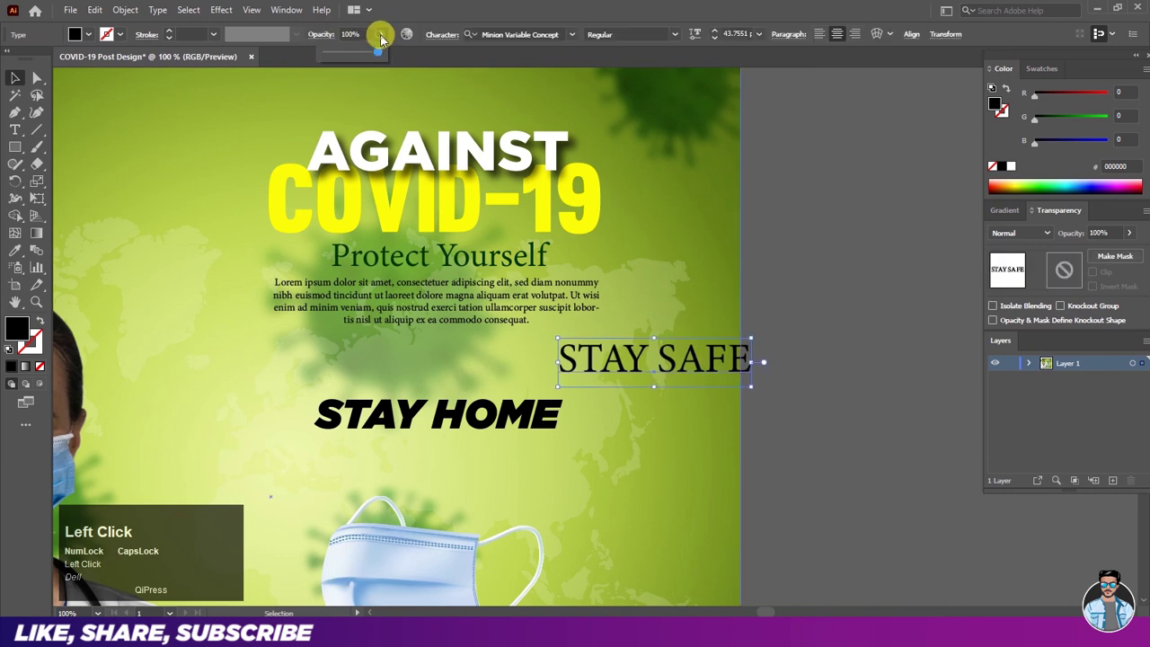
{"action": "left_click", "coordinate": [562, 34]}
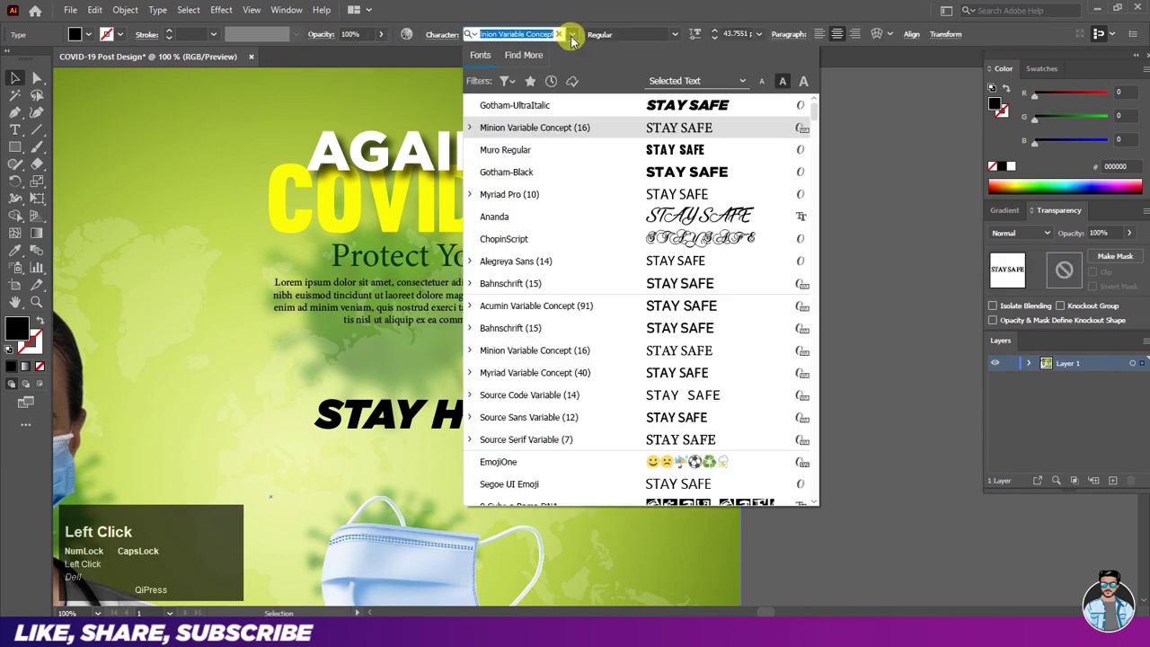
{"action": "left_click", "coordinate": [583, 114]}
{"action": "left_click", "coordinate": [850, 275]}
Step: Place STAY SAFE back under the paragraph just above STAY HOME, and shift STAY HOME about 32 px to the right
{"action": "left_click_drag", "start_coordinate": [730, 358], "coordinate": [425, 384]}
{"action": "left_click_drag", "start_coordinate": [429, 381], "coordinate": [431, 383]}
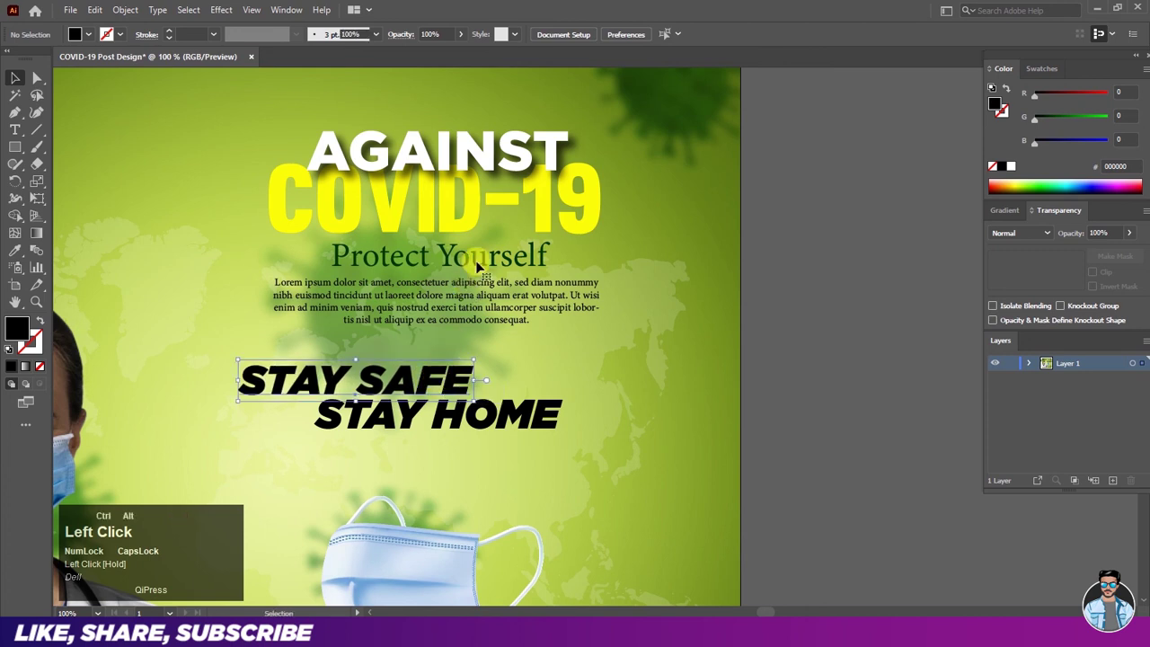
{"action": "scroll", "coordinate": [470, 259], "scroll_direction": "down", "scroll_amount": 1, "text": "ctrl+alt"}
{"action": "scroll", "coordinate": [489, 406], "scroll_direction": "up", "scroll_amount": 1, "text": "ctrl+alt"}
{"action": "left_click_drag", "start_coordinate": [476, 352], "coordinate": [503, 358]}
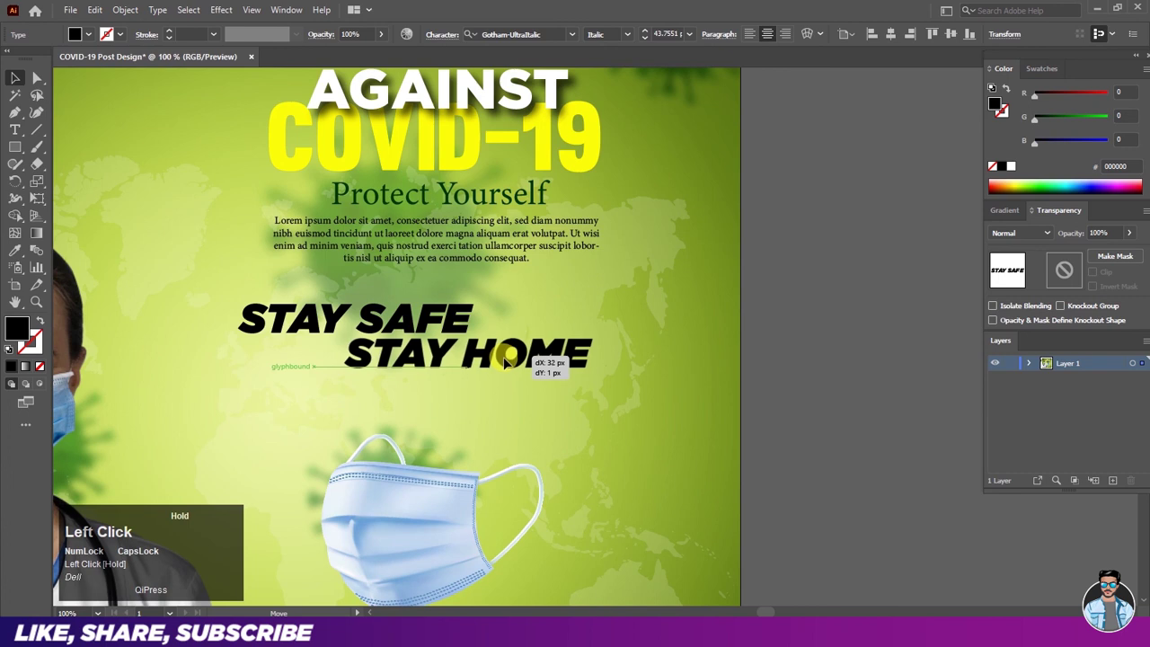
{"action": "left_click_drag", "start_coordinate": [500, 360], "coordinate": [501, 360]}
Step: Scale the STAY SAFE and STAY HOME lines down together to about 32.95 pt, centre them under the paragraph and deselect
{"action": "left_click", "coordinate": [457, 316]}
{"action": "left_click", "coordinate": [557, 354], "text": "shift"}
{"action": "left_click_drag", "start_coordinate": [600, 297], "coordinate": [577, 336]}
{"action": "left_click", "coordinate": [585, 289], "text": "shift"}
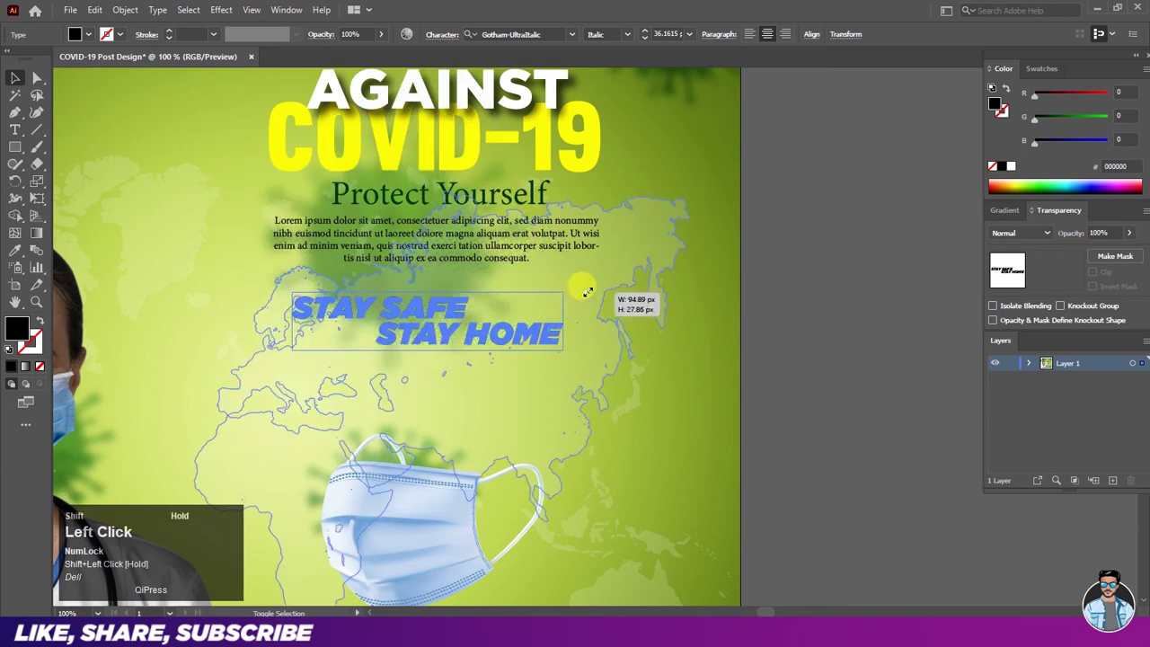
{"action": "left_click", "coordinate": [585, 293]}
{"action": "left_click_drag", "start_coordinate": [564, 332], "coordinate": [566, 332]}
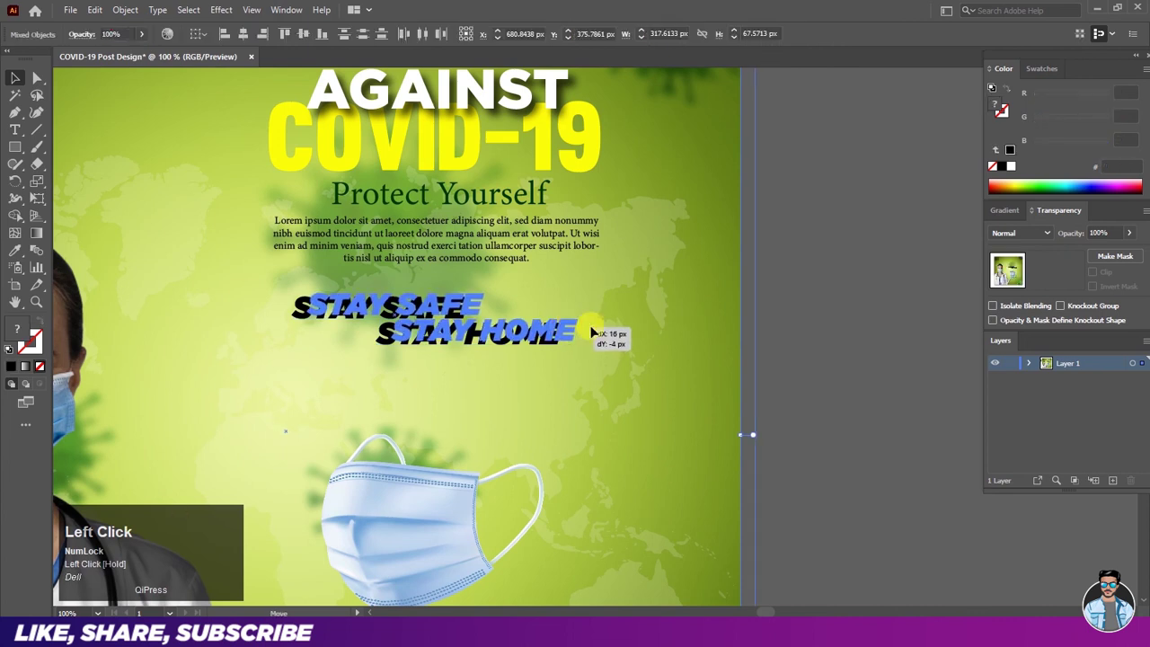
{"action": "key", "text": "ctrl+z"}
{"action": "left_click", "coordinate": [794, 310]}
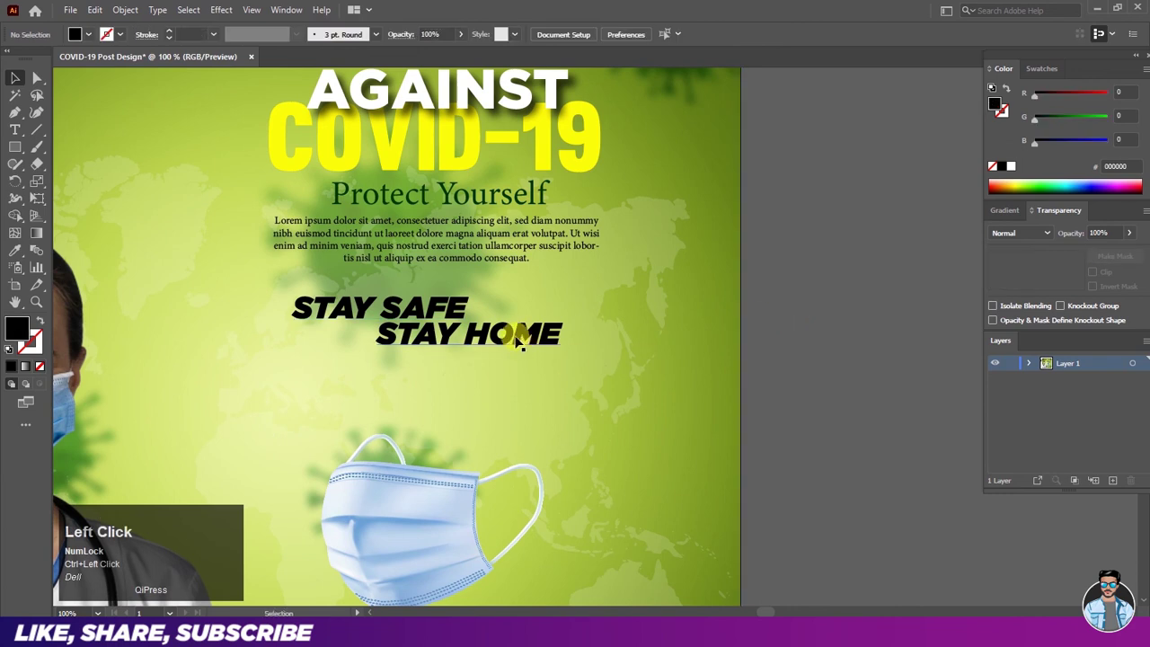
Step: Fill the STAY HOME text with green 167000 and deselect it
{"action": "left_click", "coordinate": [516, 338]}
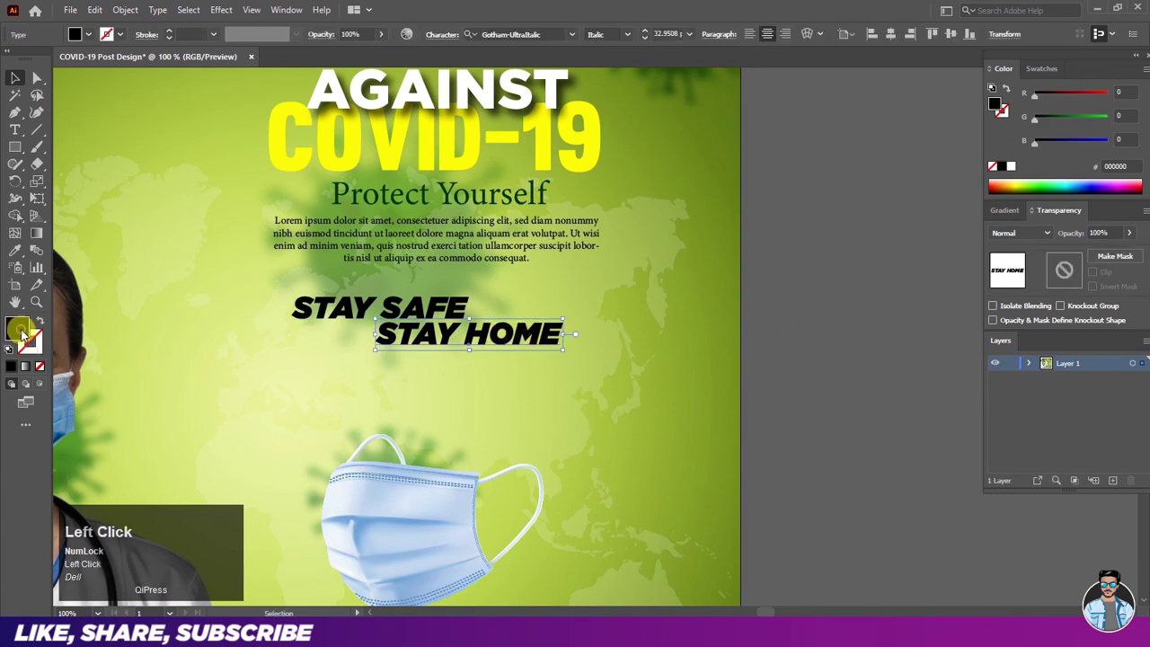
{"action": "double_click", "coordinate": [19, 330]}
{"action": "mouse_move", "coordinate": [819, 300]}
{"action": "left_mouse_down"}
{"action": "mouse_move", "coordinate": [819, 322]}
{"action": "mouse_move", "coordinate": [782, 289]}
{"action": "mouse_move", "coordinate": [792, 293]}
{"action": "left_mouse_up"}
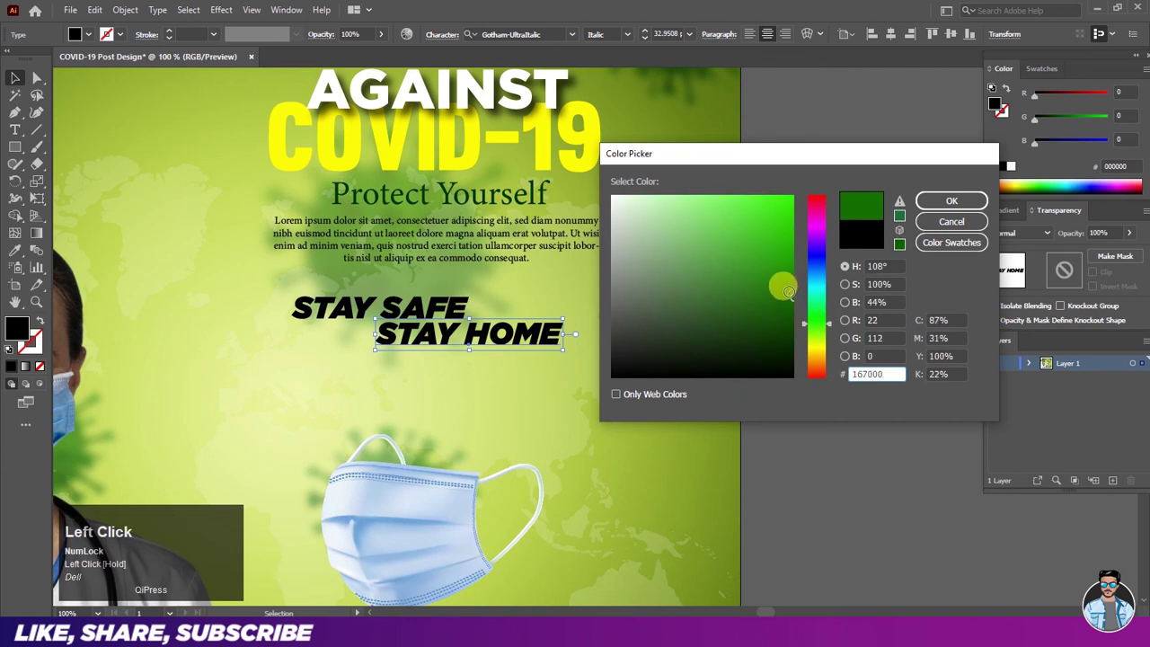
{"action": "left_click", "coordinate": [948, 202]}
{"action": "left_click", "coordinate": [859, 266]}
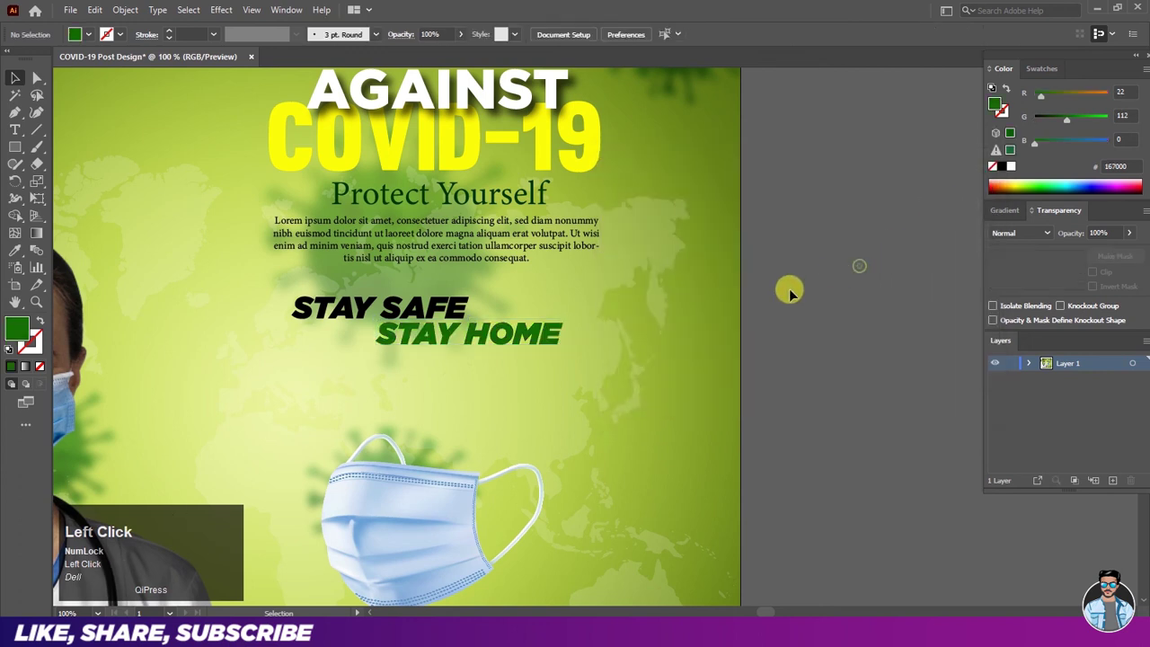
Step: Try to sample the Protect Yourself text's appearance onto STAY SAFE with the Eyedropper, and undo it
{"action": "left_click", "coordinate": [441, 304]}
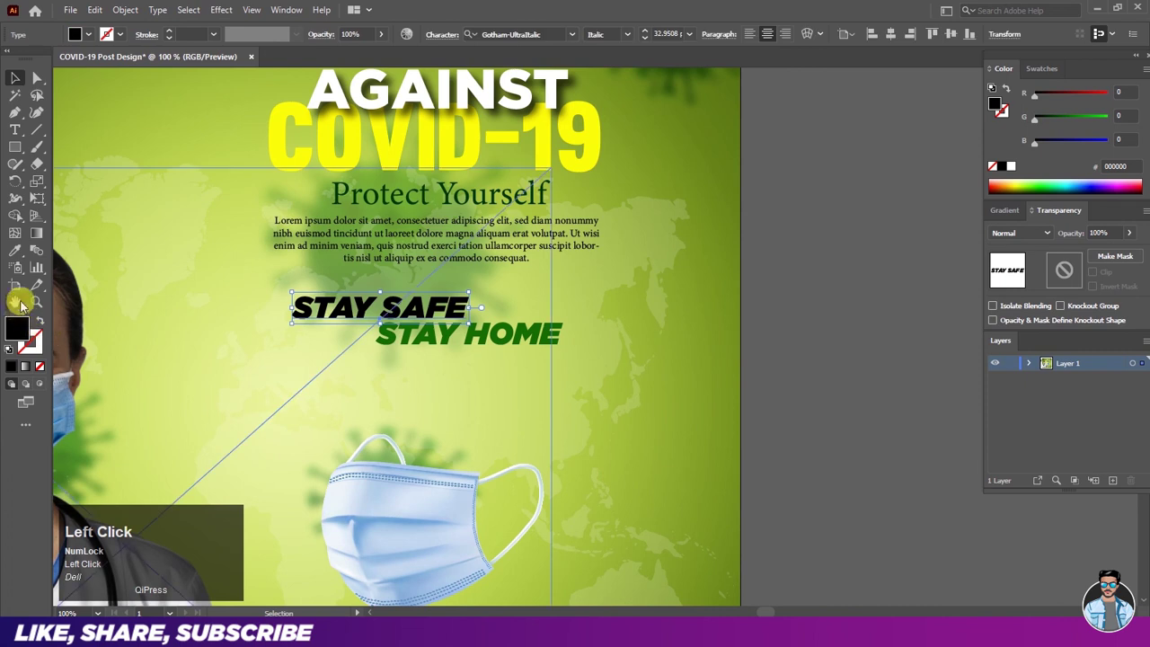
{"action": "left_click", "coordinate": [16, 252]}
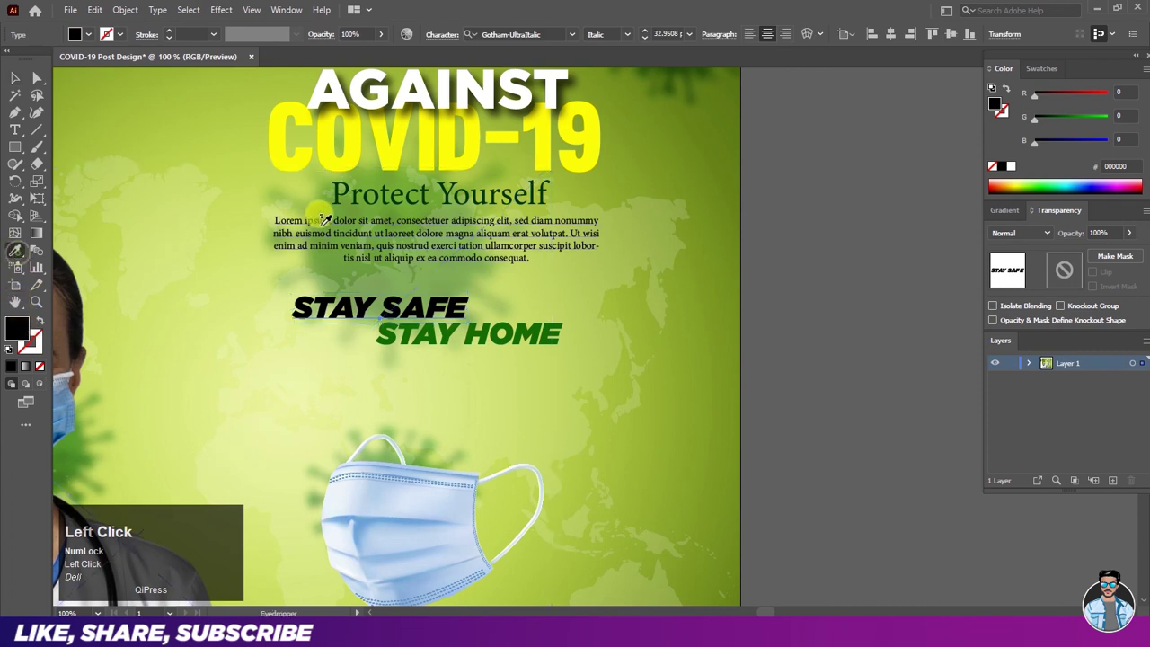
{"action": "left_click", "coordinate": [365, 191]}
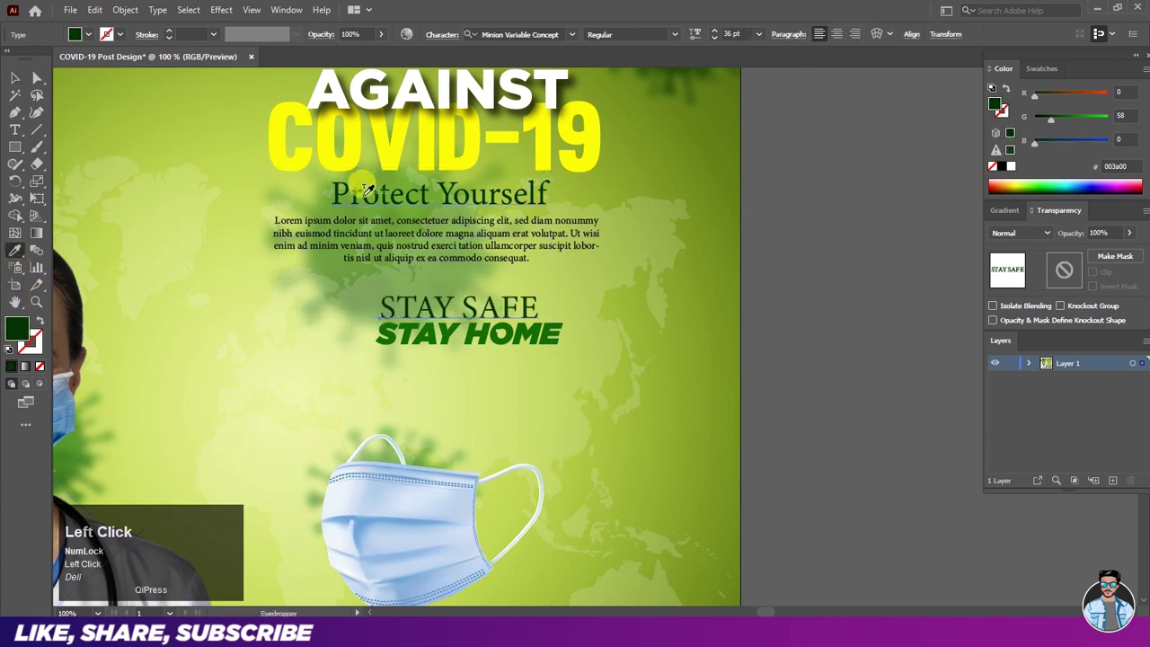
{"action": "key", "text": "ctrl+z"}
Step: Fill the STAY SAFE text with dark green 11350b and deselect it
{"action": "double_click", "coordinate": [14, 329]}
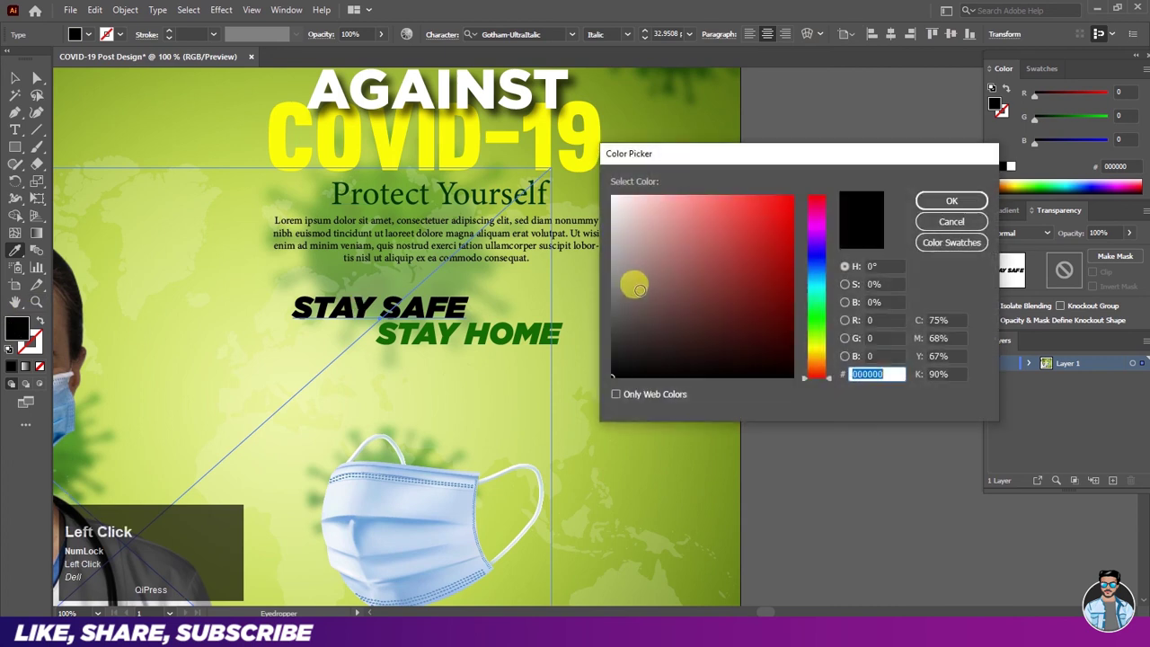
{"action": "left_click", "coordinate": [813, 323]}
{"action": "mouse_move", "coordinate": [769, 302]}
{"action": "left_mouse_down"}
{"action": "mouse_move", "coordinate": [782, 297]}
{"action": "mouse_move", "coordinate": [754, 340]}
{"action": "left_mouse_up"}
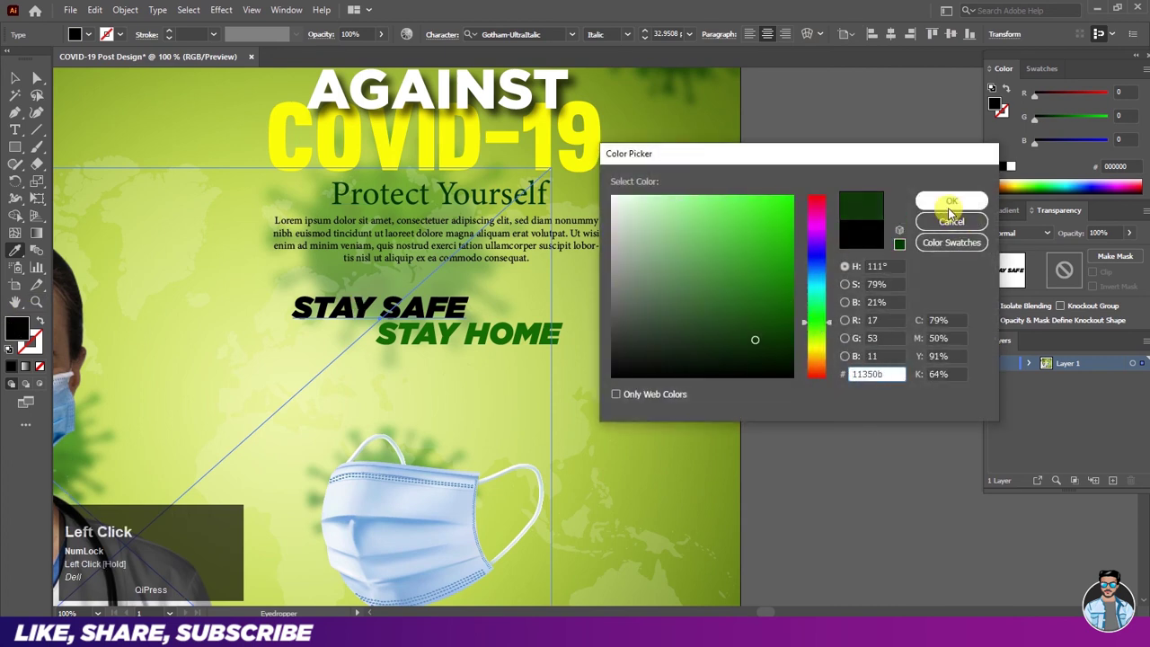
{"action": "left_click", "coordinate": [952, 201]}
{"action": "left_click", "coordinate": [16, 79]}
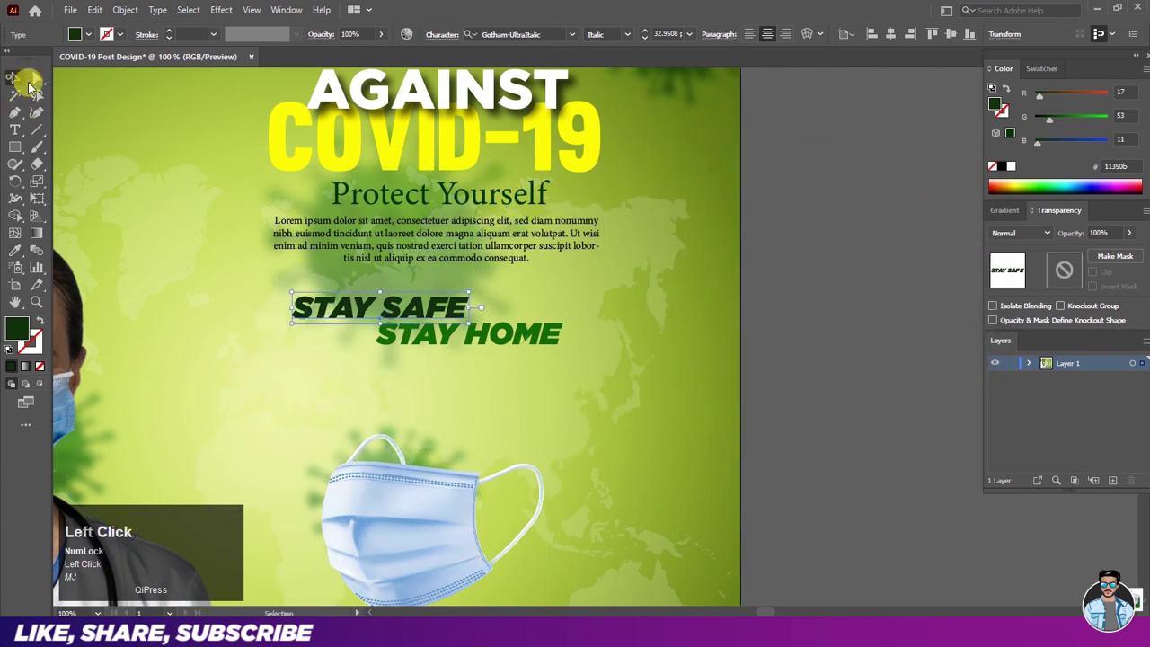
{"action": "left_click", "coordinate": [771, 240]}
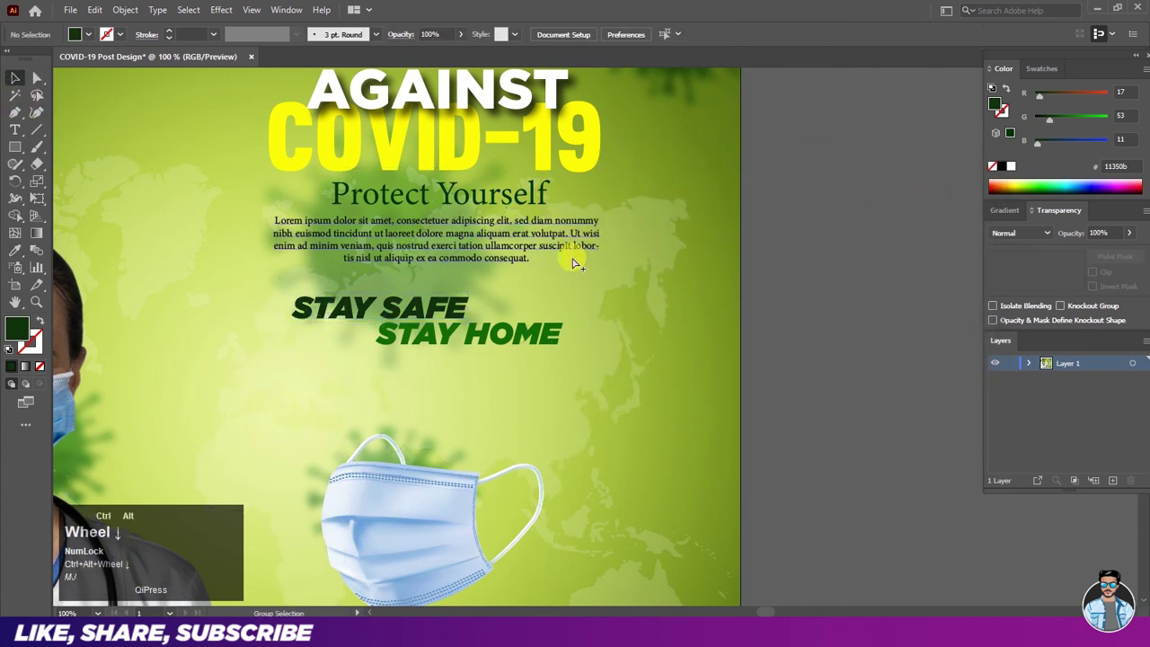
Step: Try nudging the STAY SAFE and STAY HOME lines together slightly closer to the paragraph
{"action": "scroll", "coordinate": [570, 257], "scroll_direction": "down", "scroll_amount": 1}
{"action": "scroll", "coordinate": [557, 289], "scroll_direction": "down", "scroll_amount": 1}
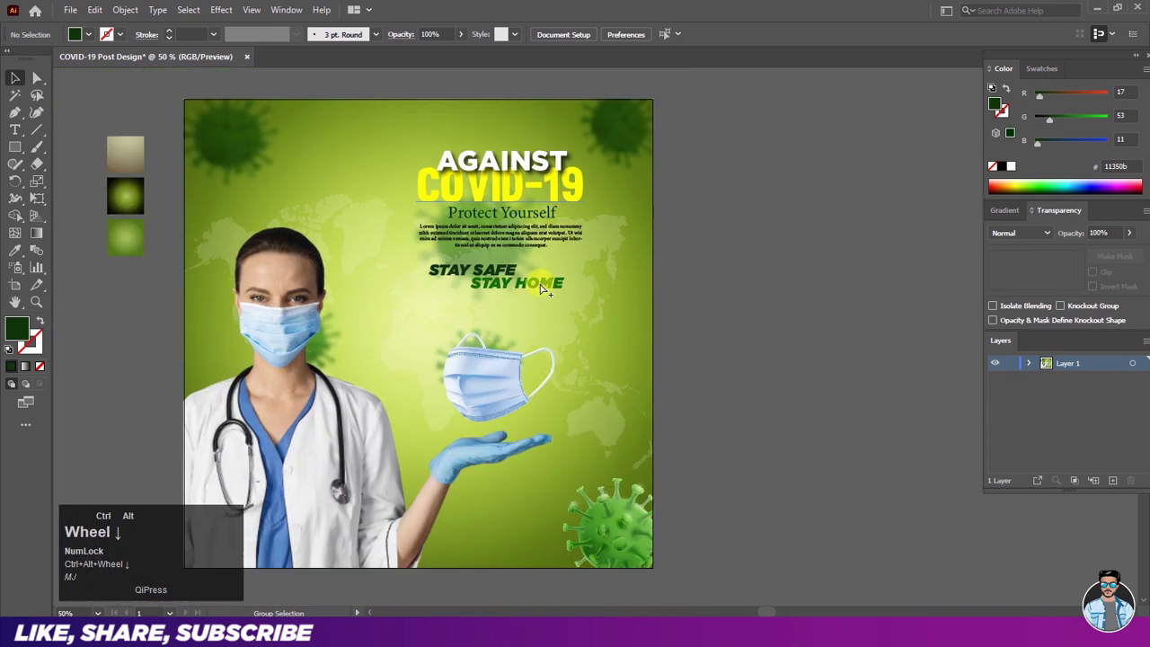
{"action": "scroll", "coordinate": [530, 275], "scroll_direction": "up", "scroll_amount": 1}
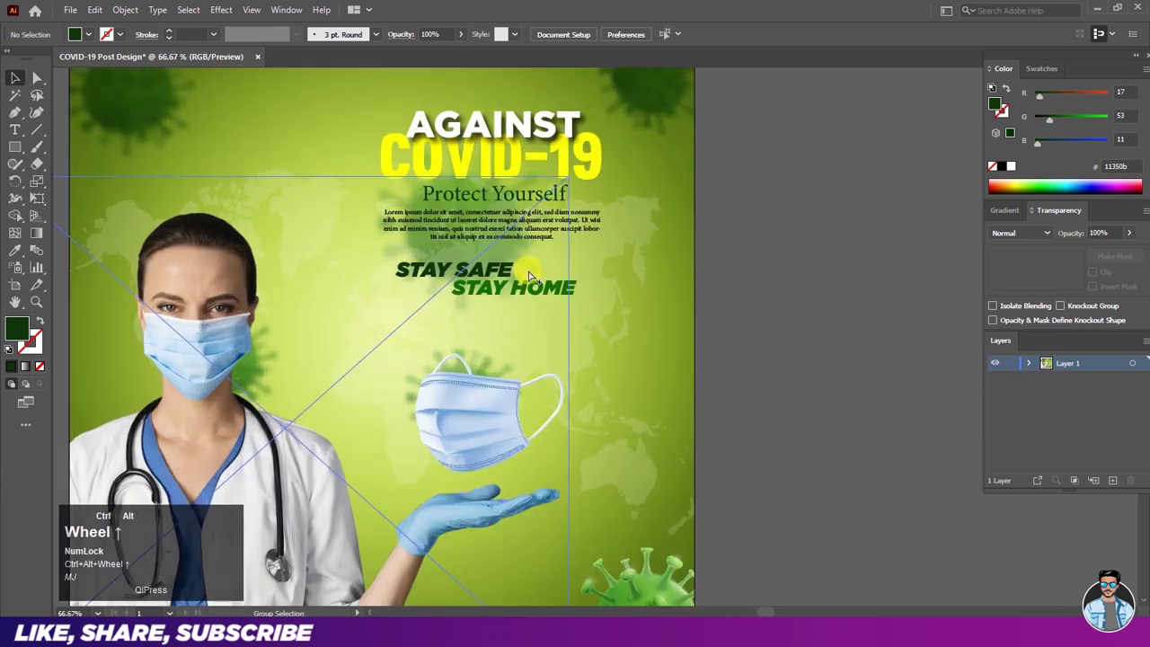
{"action": "left_click", "coordinate": [483, 280], "text": "shift"}
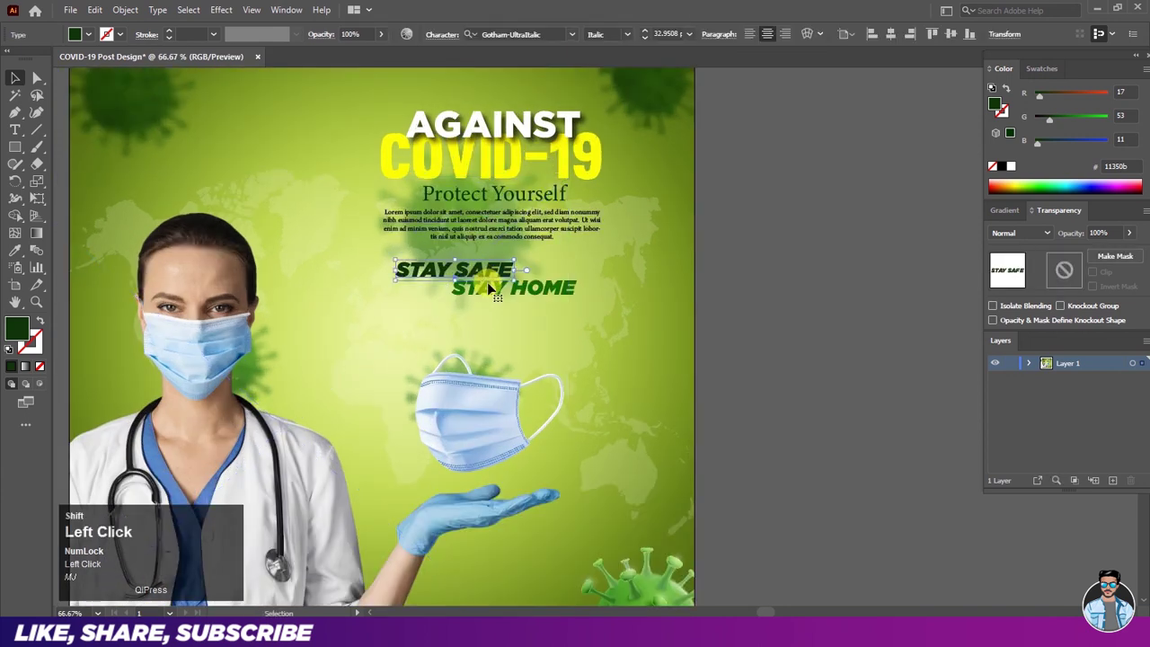
{"action": "left_click_drag", "start_coordinate": [491, 273], "coordinate": [492, 270]}
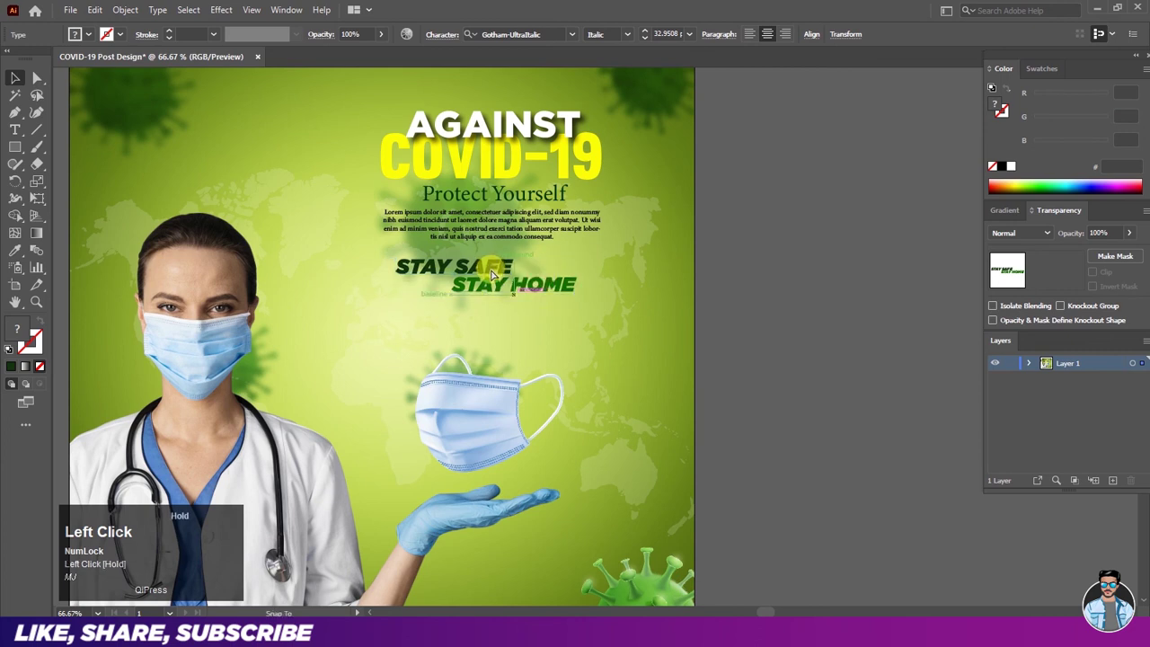
{"action": "left_click_drag", "start_coordinate": [492, 274], "coordinate": [493, 272]}
{"action": "left_click", "coordinate": [776, 266]}
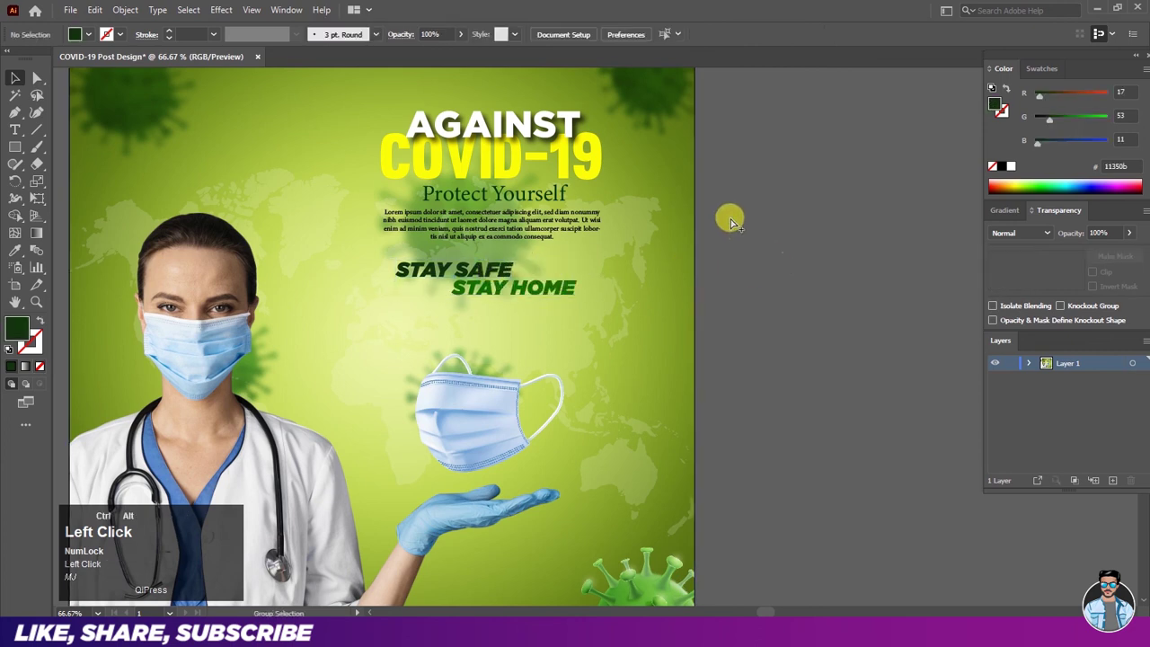
Step: Scale up the whole text block, from AGAINST to STAY HOME, proportionally from its centre and shift it slightly right and down
{"action": "scroll", "coordinate": [730, 222], "scroll_direction": "down", "scroll_amount": 1}
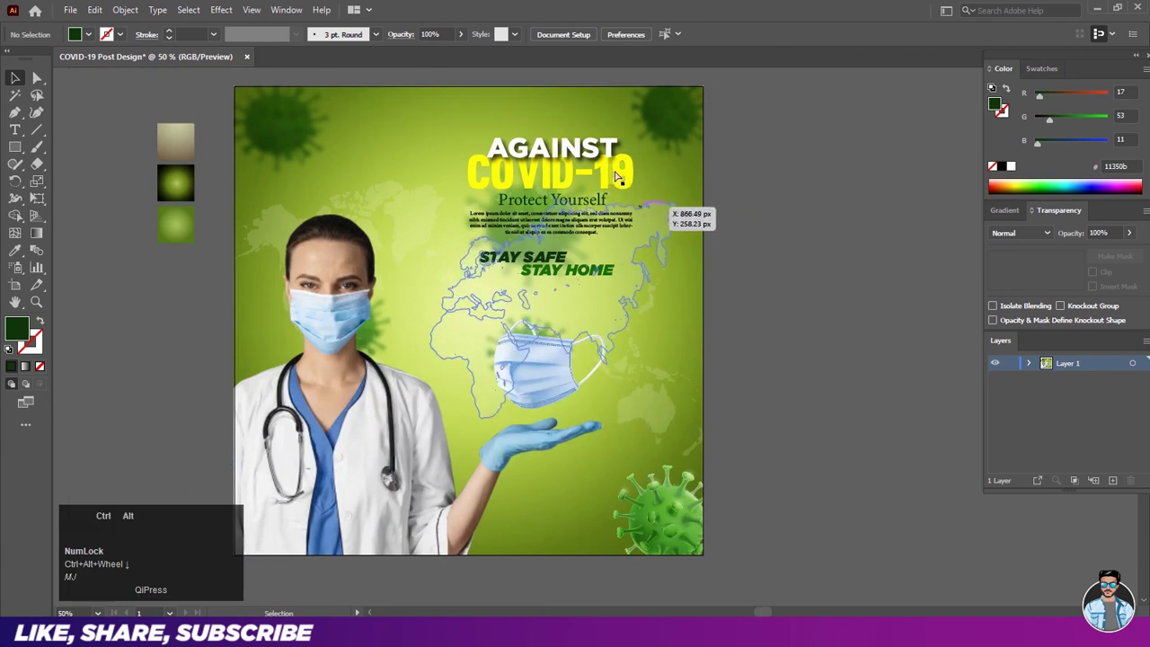
{"action": "scroll", "coordinate": [611, 171], "scroll_direction": "up", "scroll_amount": 1}
{"action": "left_click", "coordinate": [575, 154]}
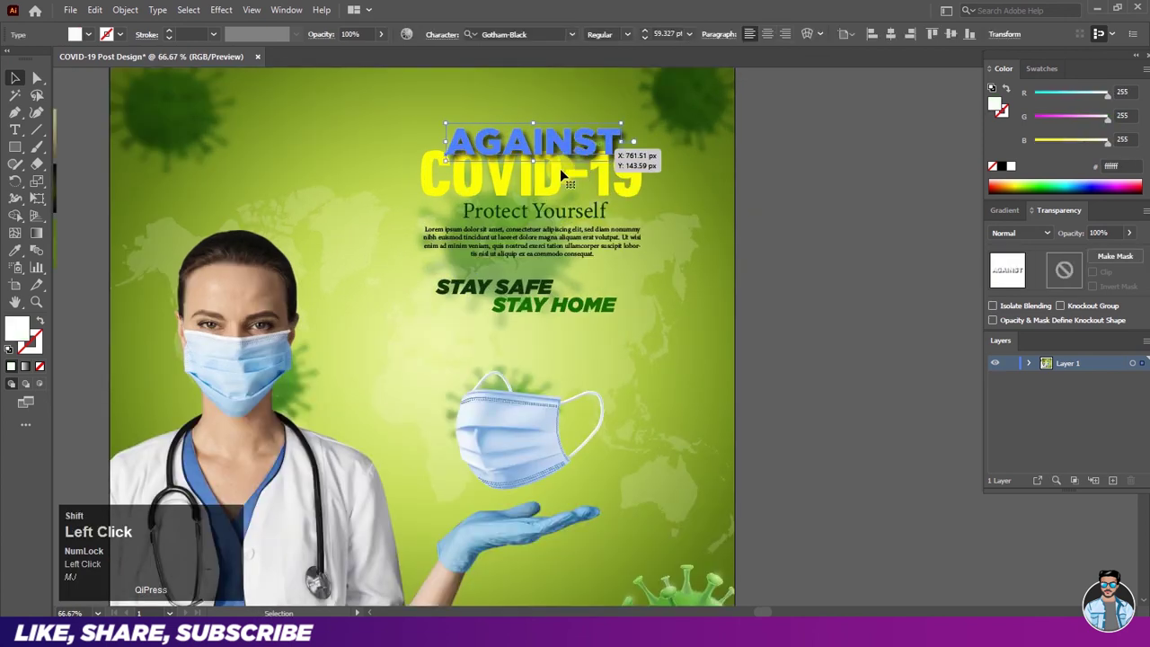
{"action": "left_click", "coordinate": [541, 212], "text": "shift"}
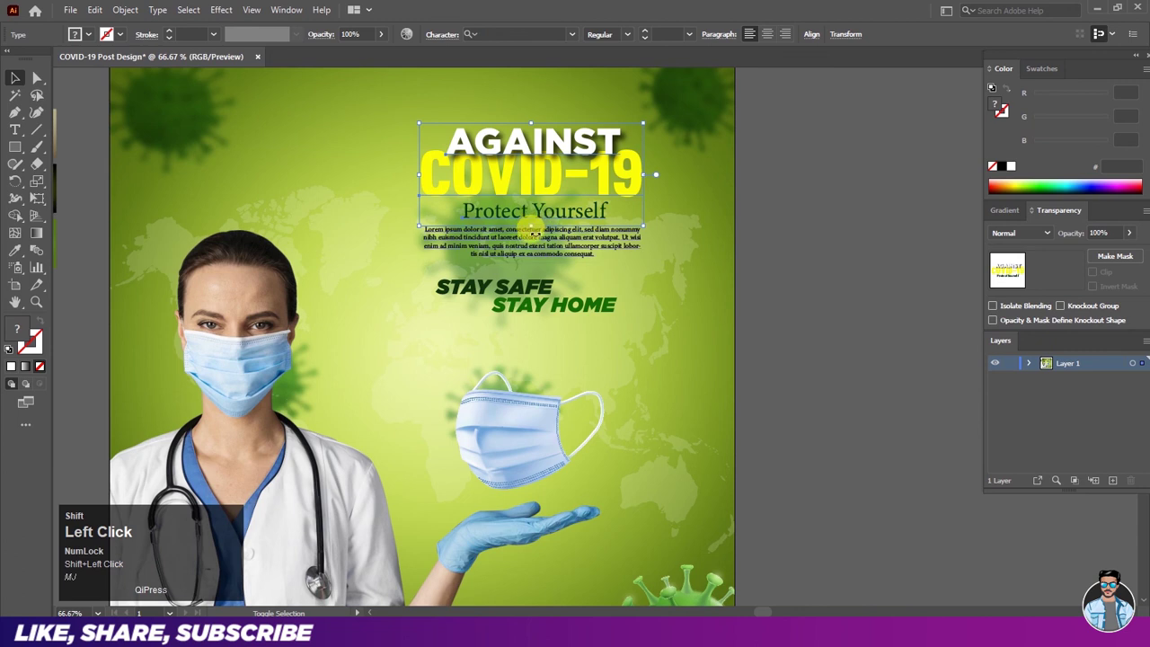
{"action": "left_click", "coordinate": [535, 242], "text": "shift"}
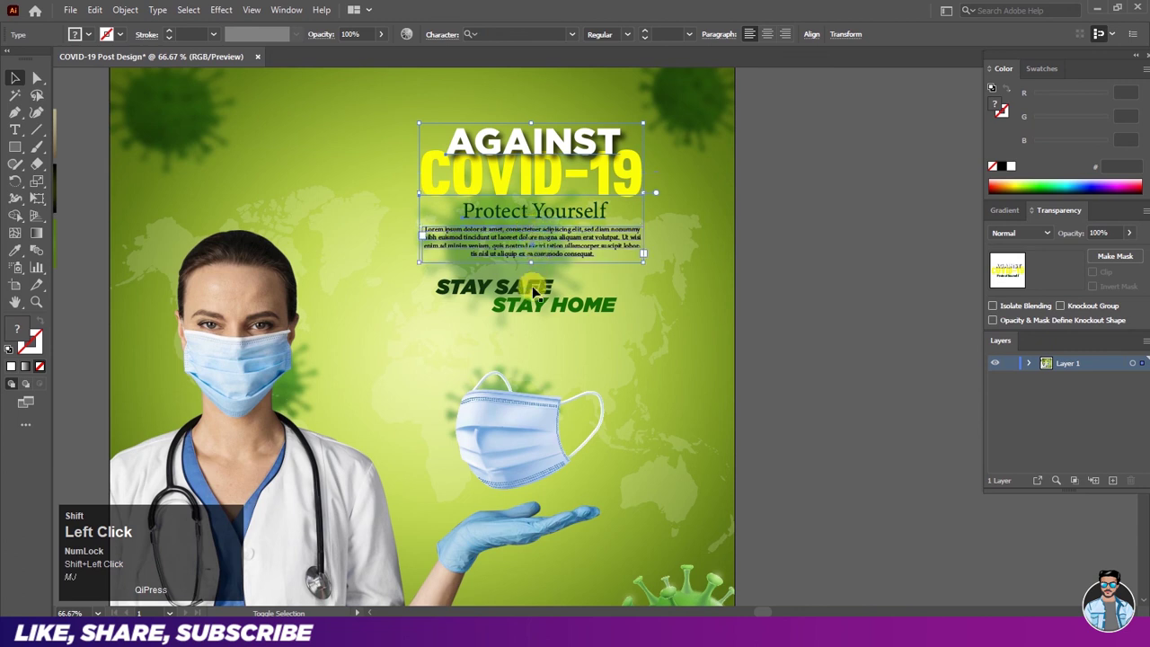
{"action": "left_click", "coordinate": [530, 289], "text": "shift"}
{"action": "left_click", "coordinate": [530, 312], "text": "shift"}
{"action": "mouse_move", "coordinate": [633, 130]}
{"action": "left_mouse_down"}
{"action": "mouse_move", "coordinate": [643, 108]}
{"action": "mouse_move", "coordinate": [674, 103]}
{"action": "left_mouse_up"}
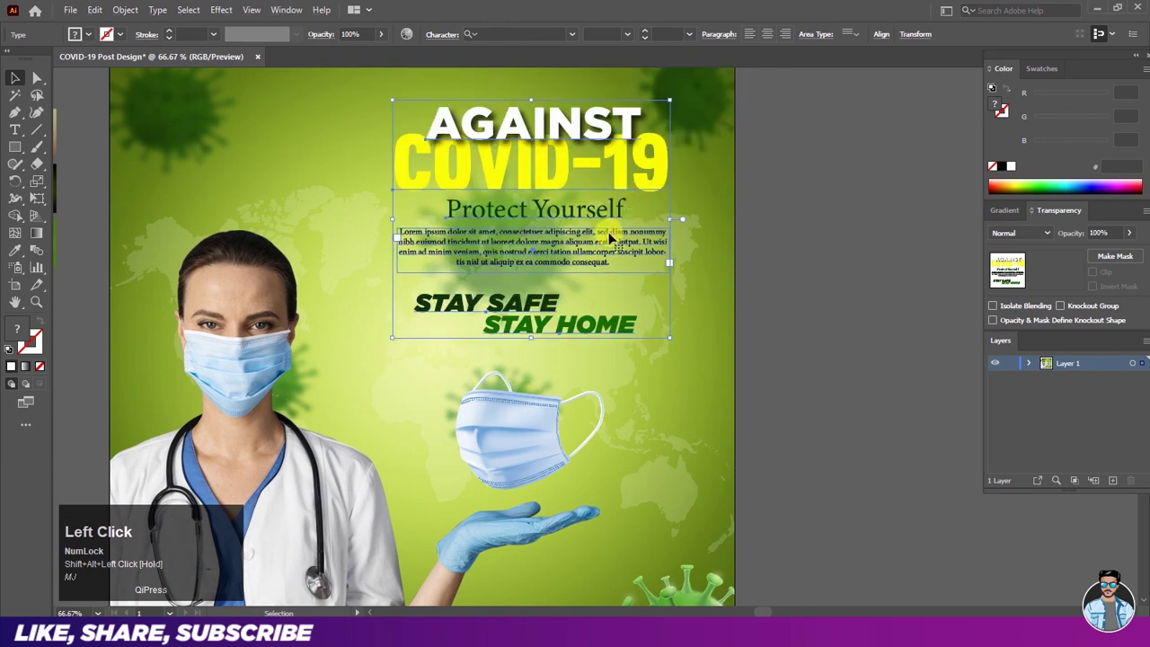
{"action": "left_click_drag", "start_coordinate": [606, 236], "coordinate": [629, 242]}
{"action": "left_click", "coordinate": [812, 246]}
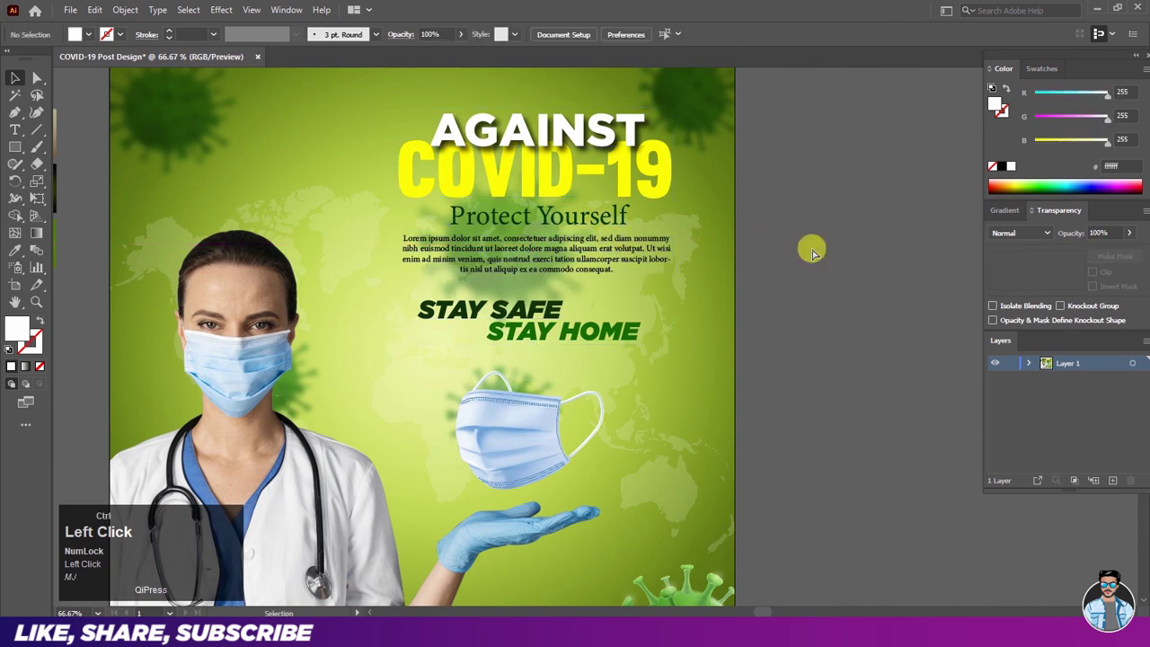
Step: Scale the AGAINST heading down to about 64.42 pt and reposition it over the top edge of COVID-19
{"action": "scroll", "coordinate": [646, 196], "scroll_direction": "down", "scroll_amount": 1, "text": "ctrl+alt"}
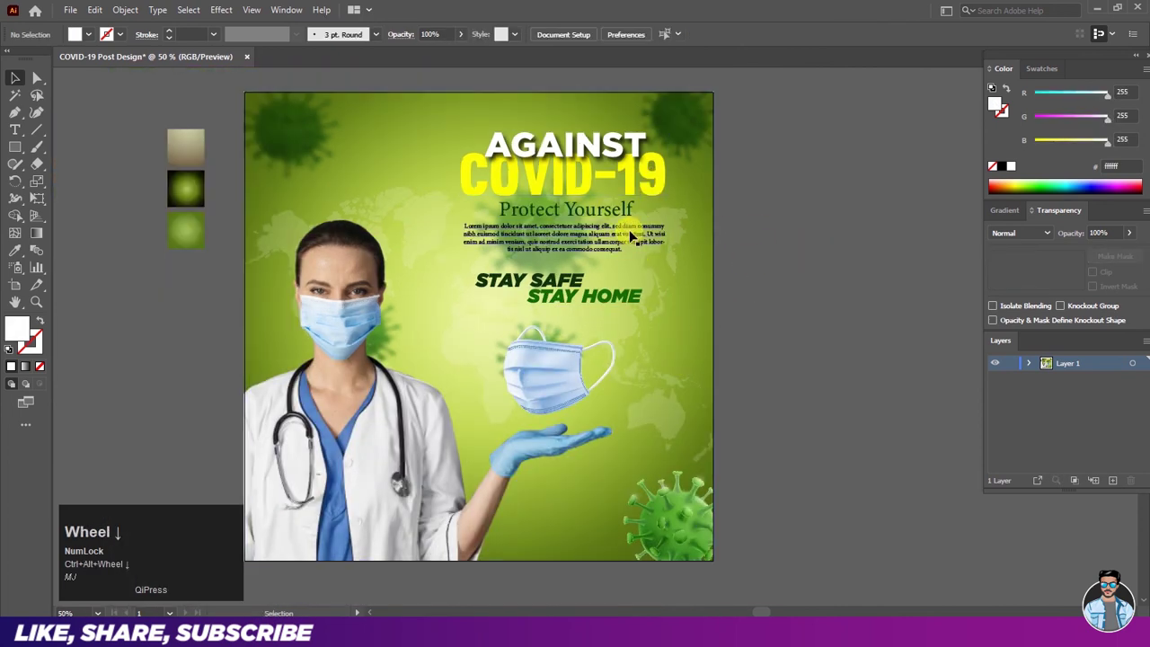
{"action": "left_click_drag", "start_coordinate": [300, 193], "coordinate": [314, 189]}
{"action": "key", "text": "z"}
{"action": "left_click_drag", "start_coordinate": [411, 236], "coordinate": [436, 238]}
{"action": "key", "text": "space"}
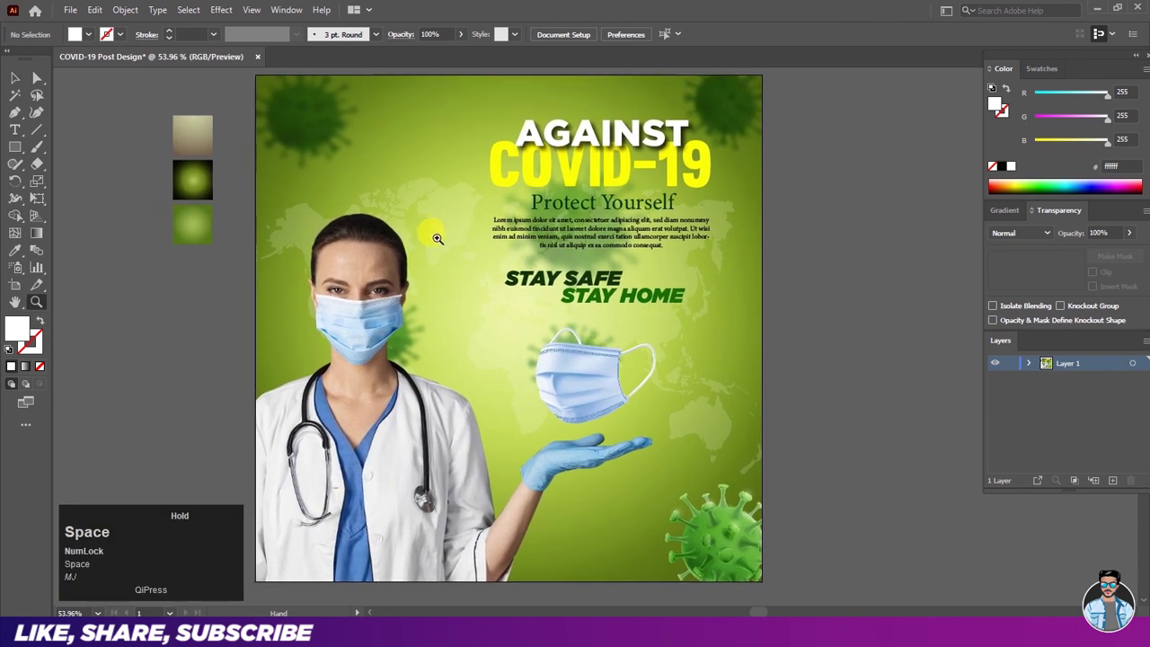
{"action": "left_click", "coordinate": [13, 81]}
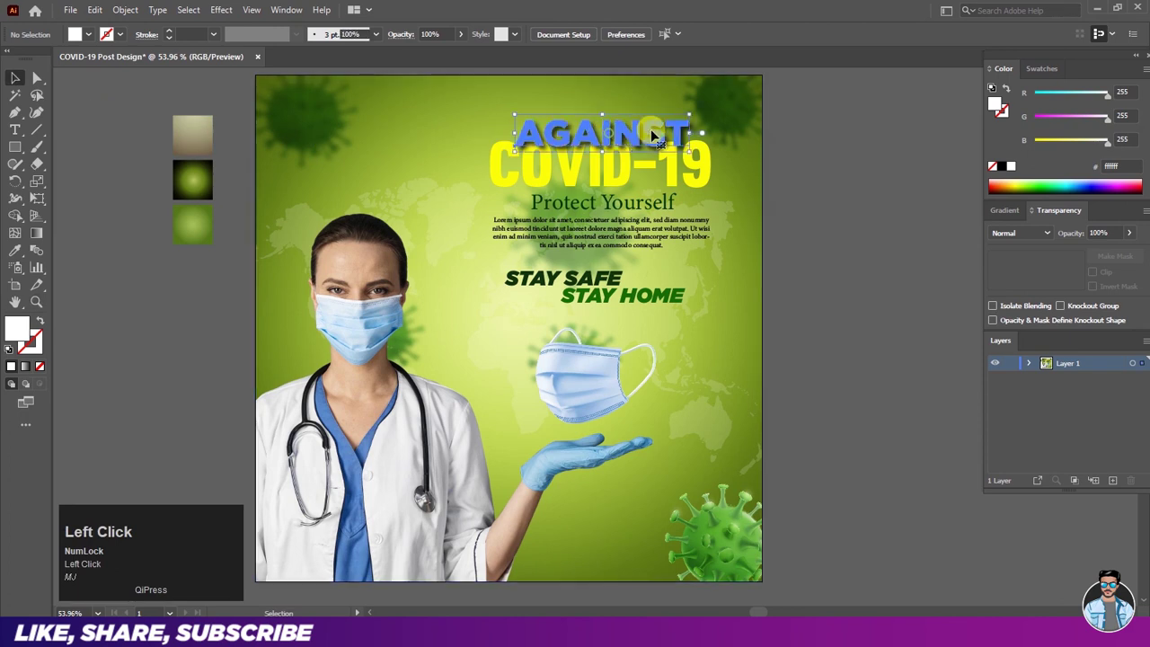
{"action": "left_click", "coordinate": [682, 117]}
{"action": "left_click_drag", "start_coordinate": [683, 118], "coordinate": [688, 120]}
{"action": "left_click_drag", "start_coordinate": [632, 152], "coordinate": [642, 145]}
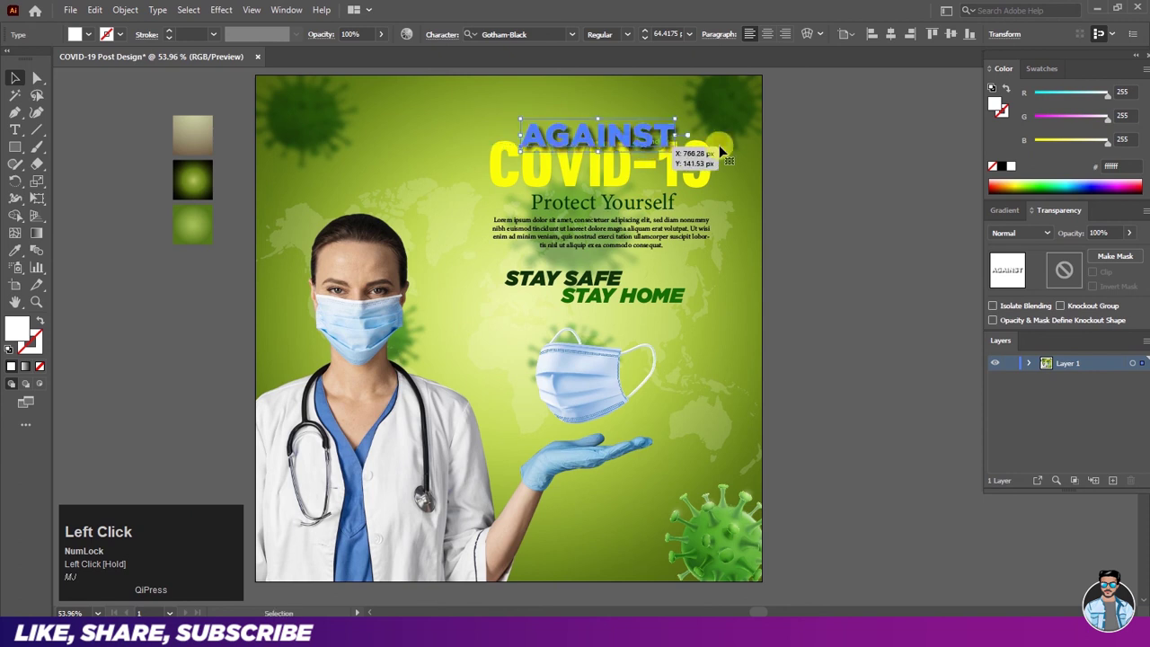